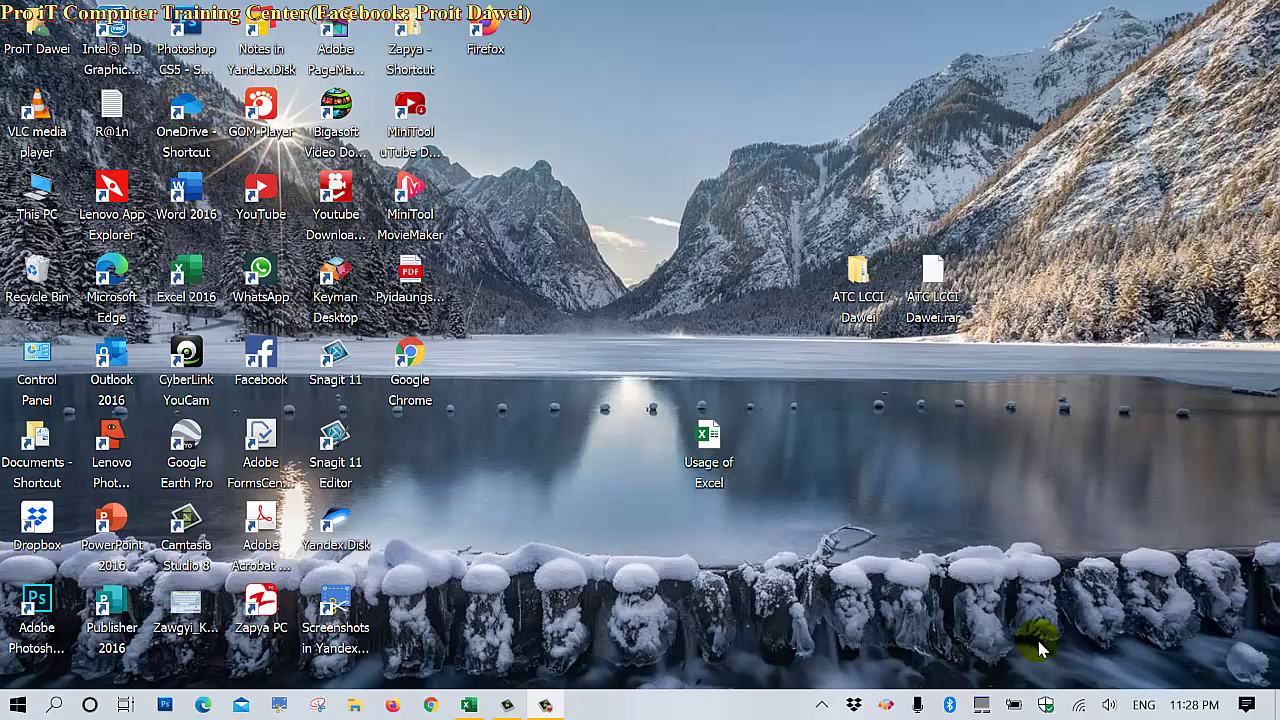
Open the 'Usage of Excel' workbook from its desktop icon
double_click(707, 455)
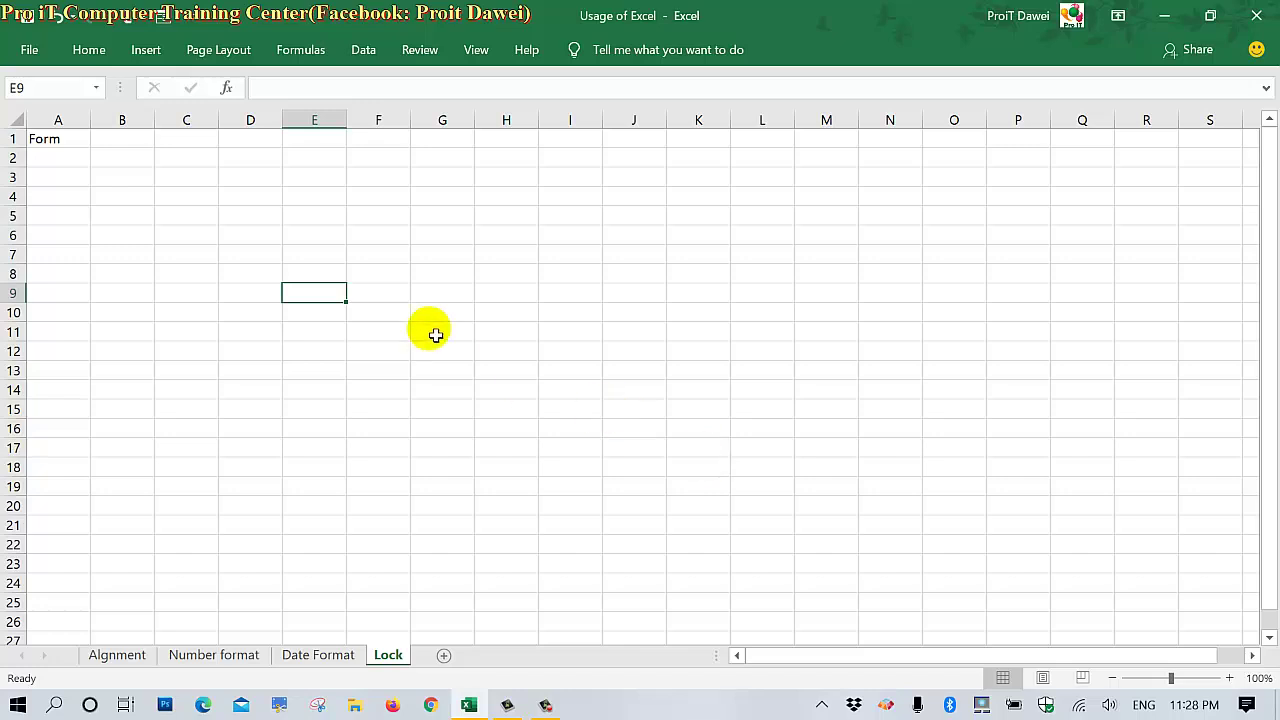
Delete the word 'Form' from cell A1 on the Lock sheet
click(395, 292)
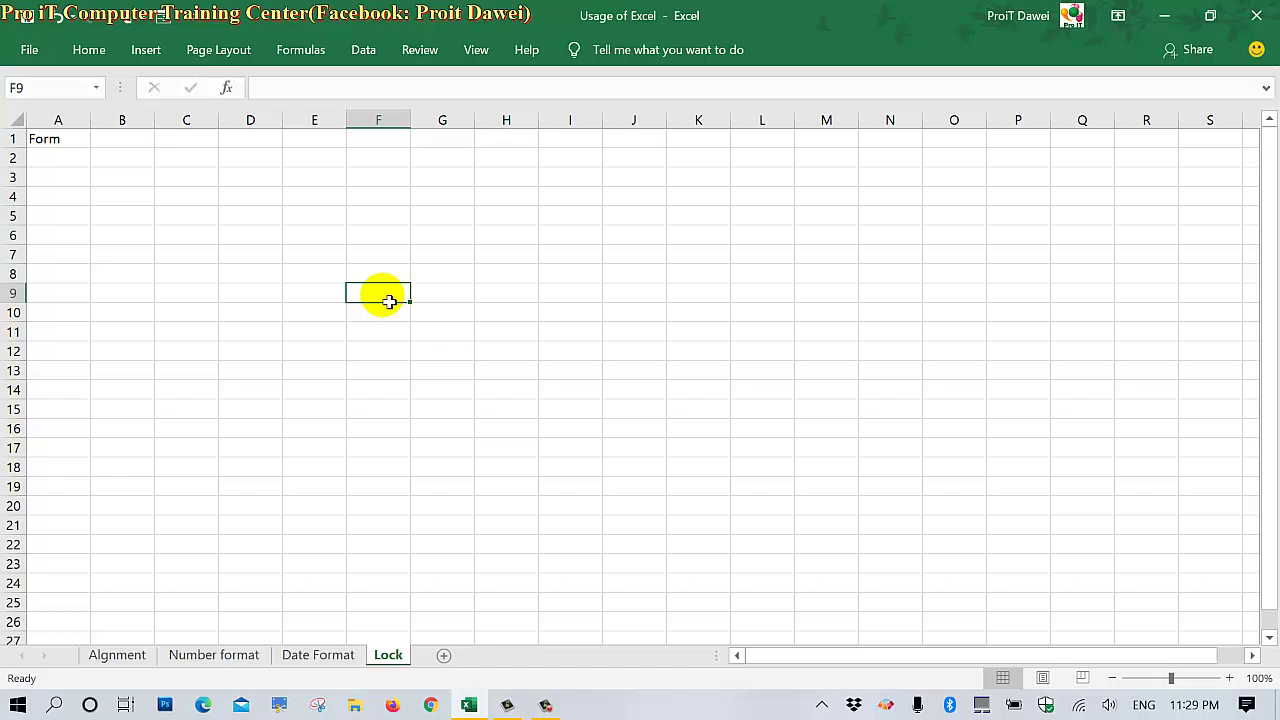
click(78, 147)
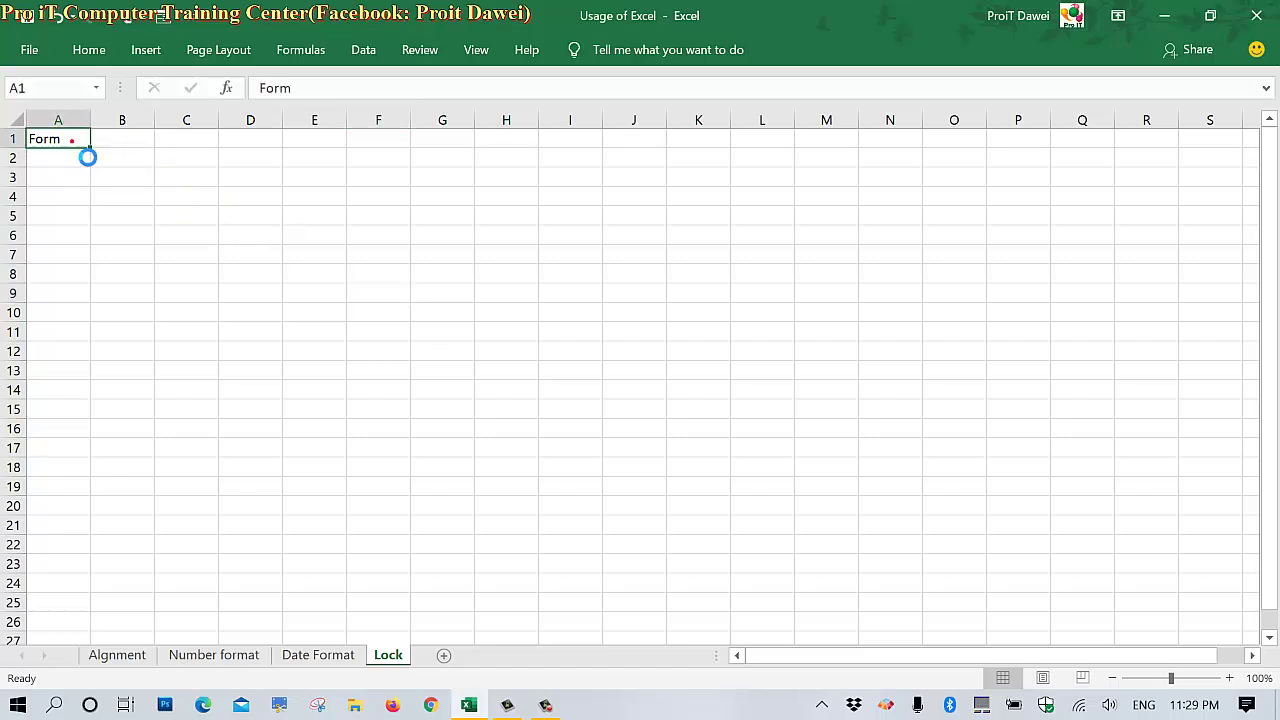
key(Delete)
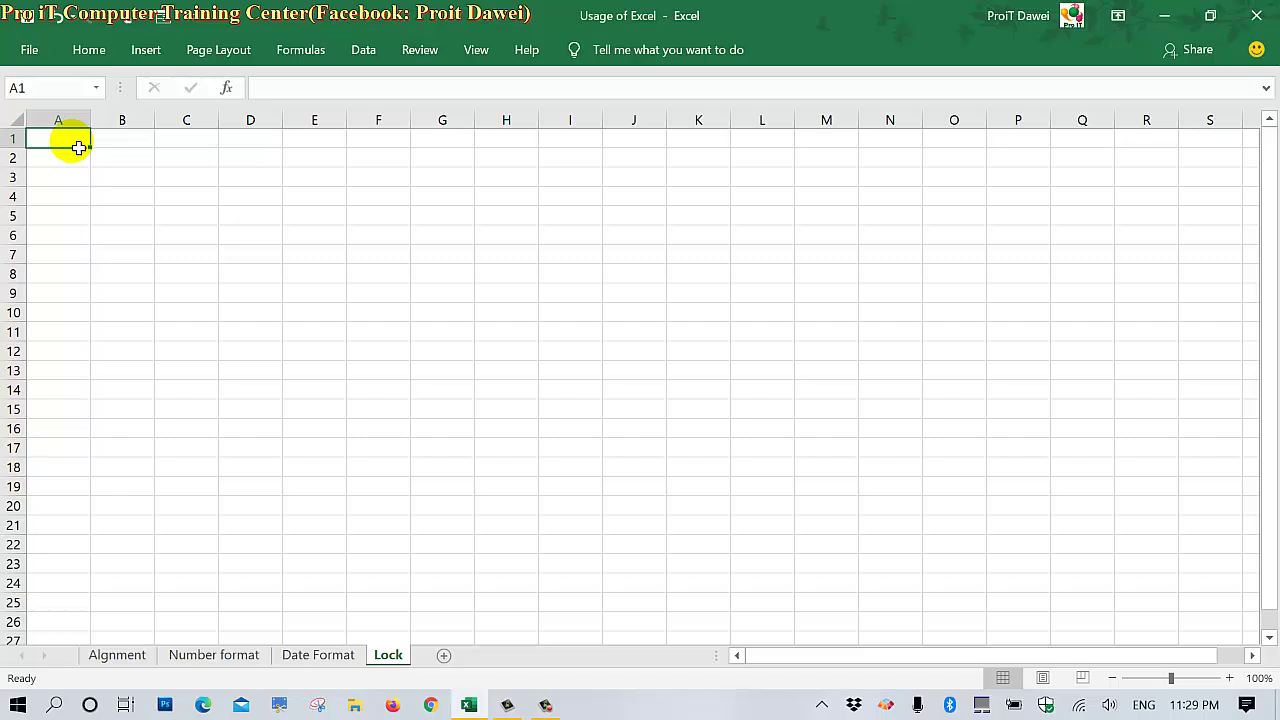
Give cells A1:A16 all borders and a yellow fill
drag(78, 147, 42, 431)
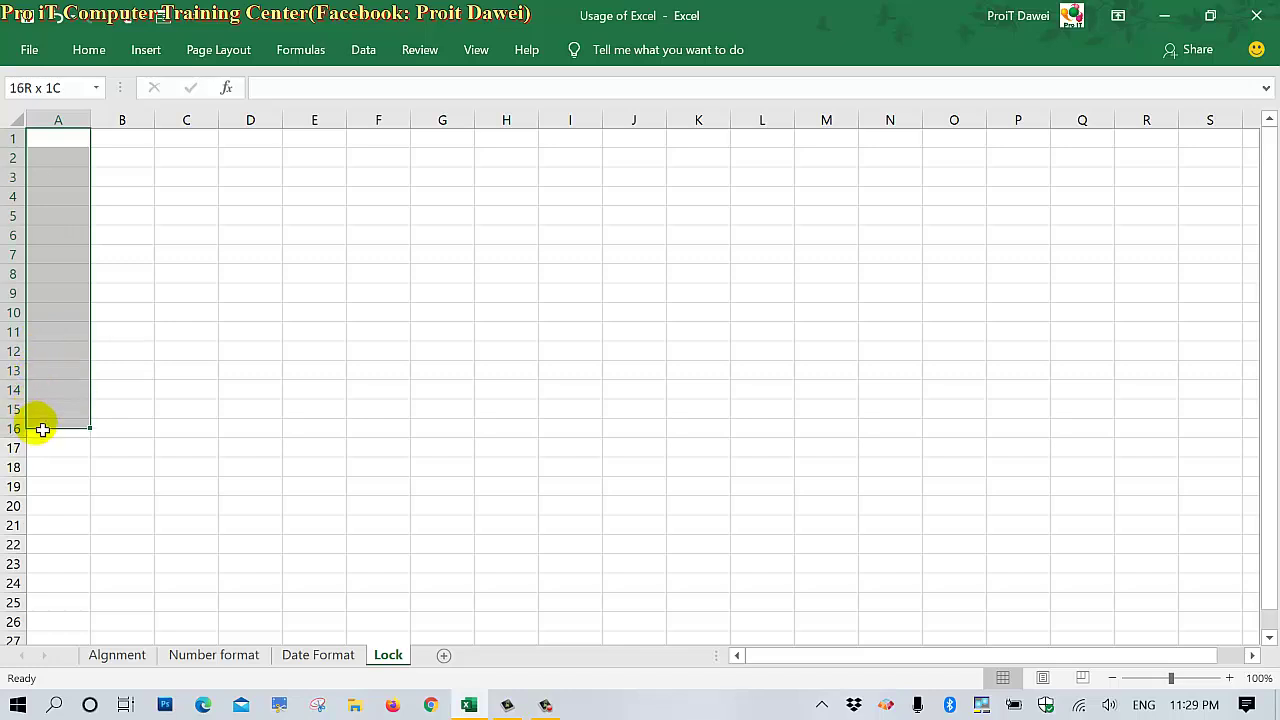
click(89, 50)
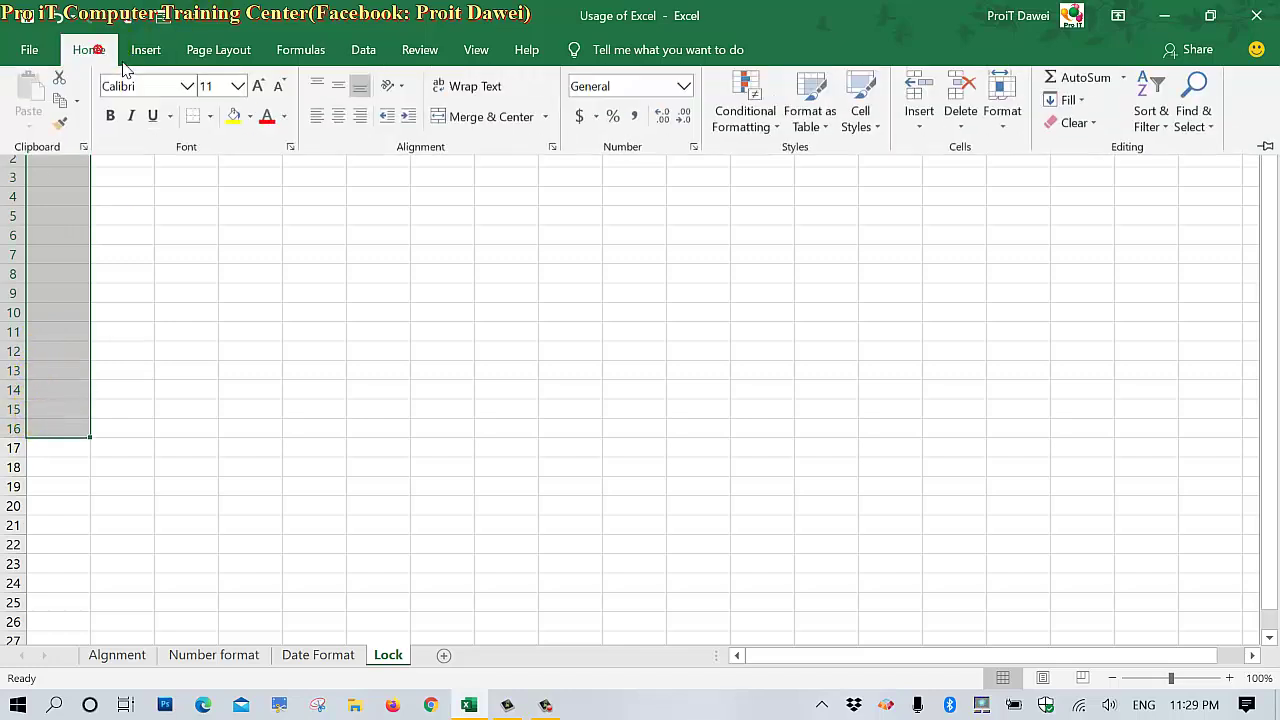
click(209, 118)
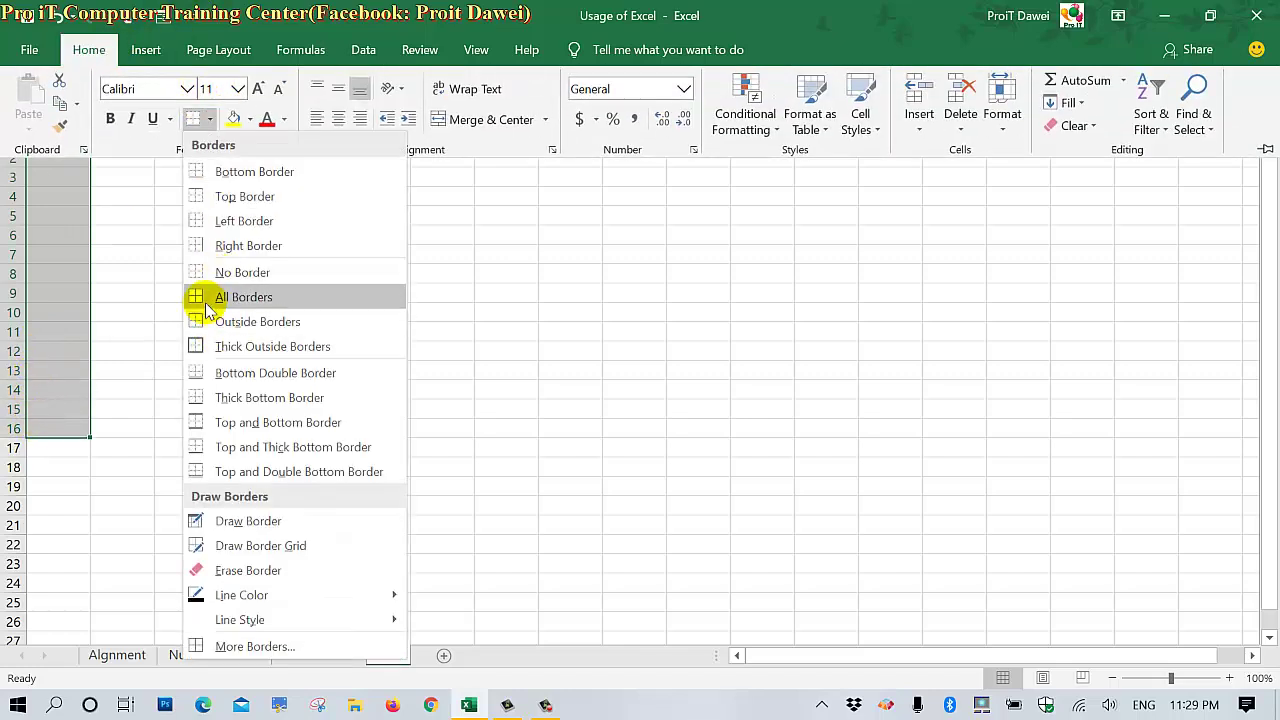
click(205, 300)
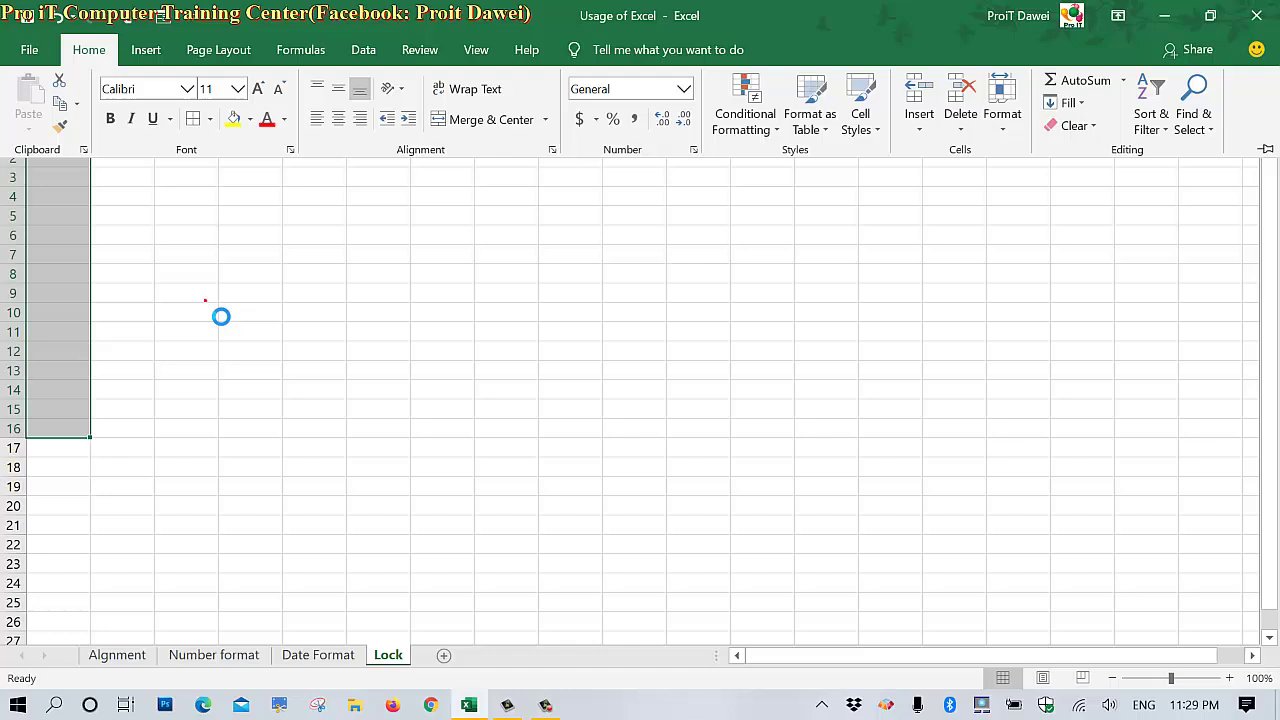
click(245, 119)
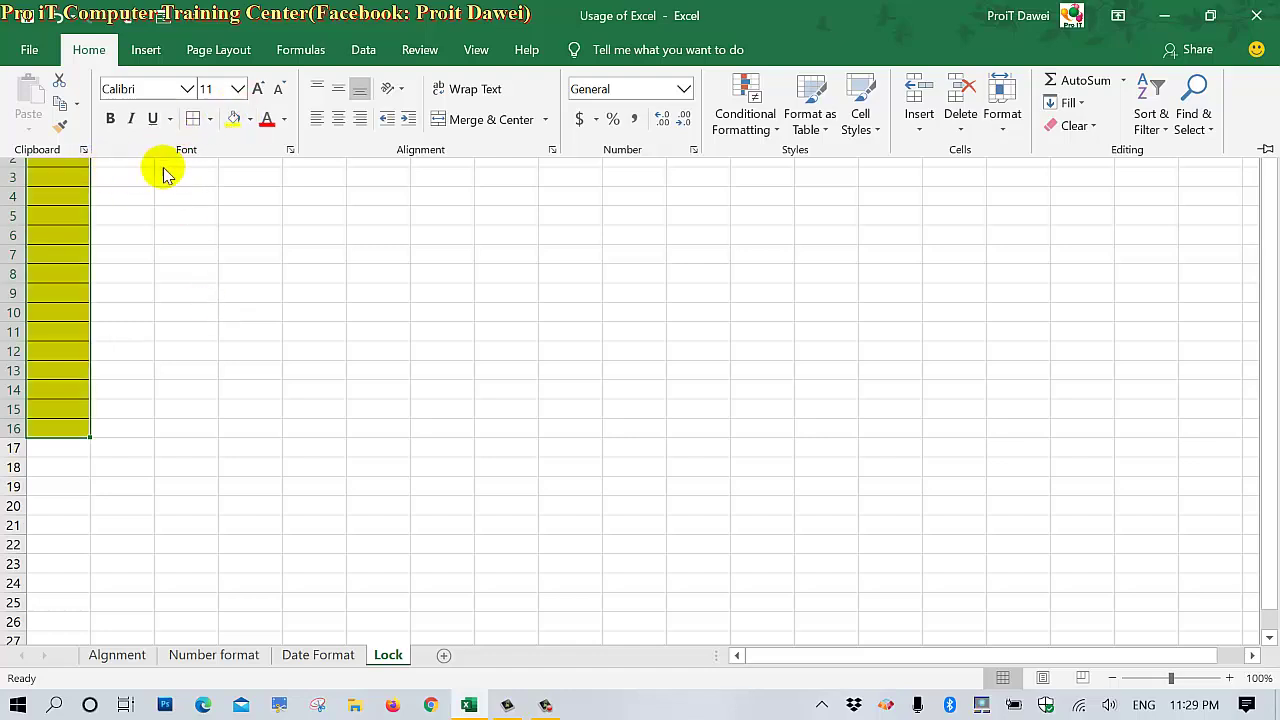
Fill cells C1:C16 green and widen columns C and A
drag(188, 140, 172, 434)
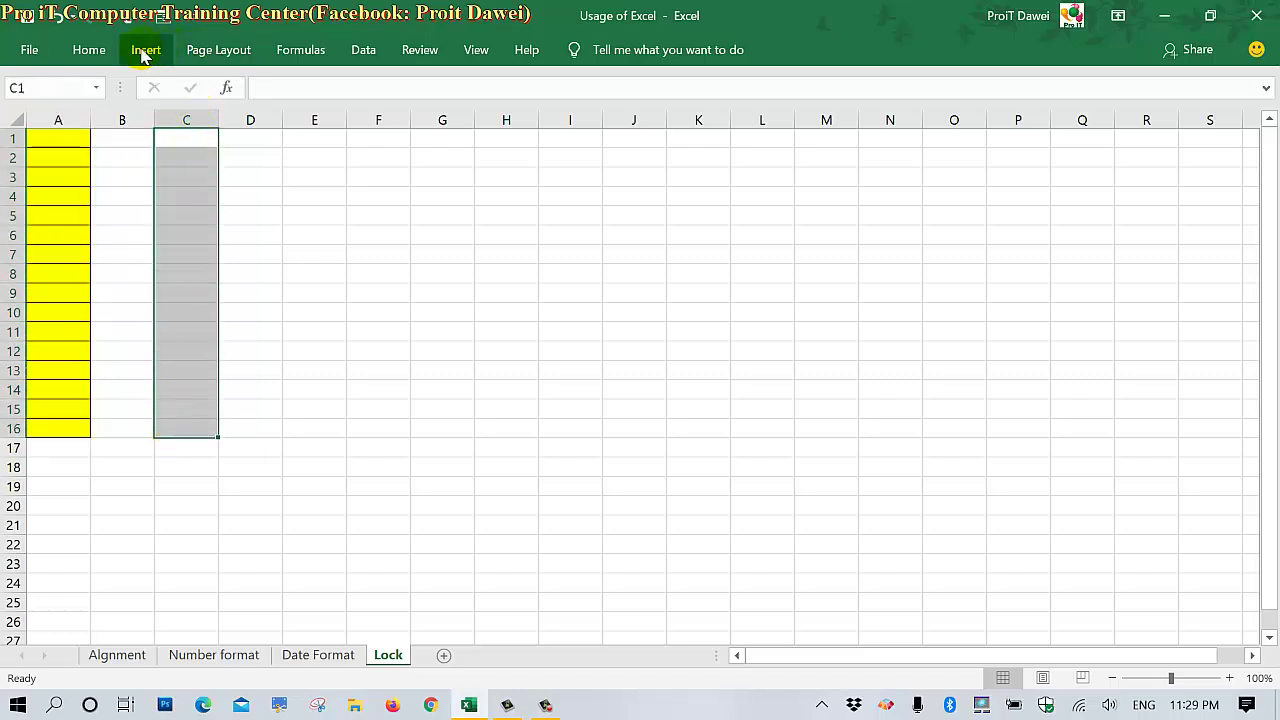
click(104, 55)
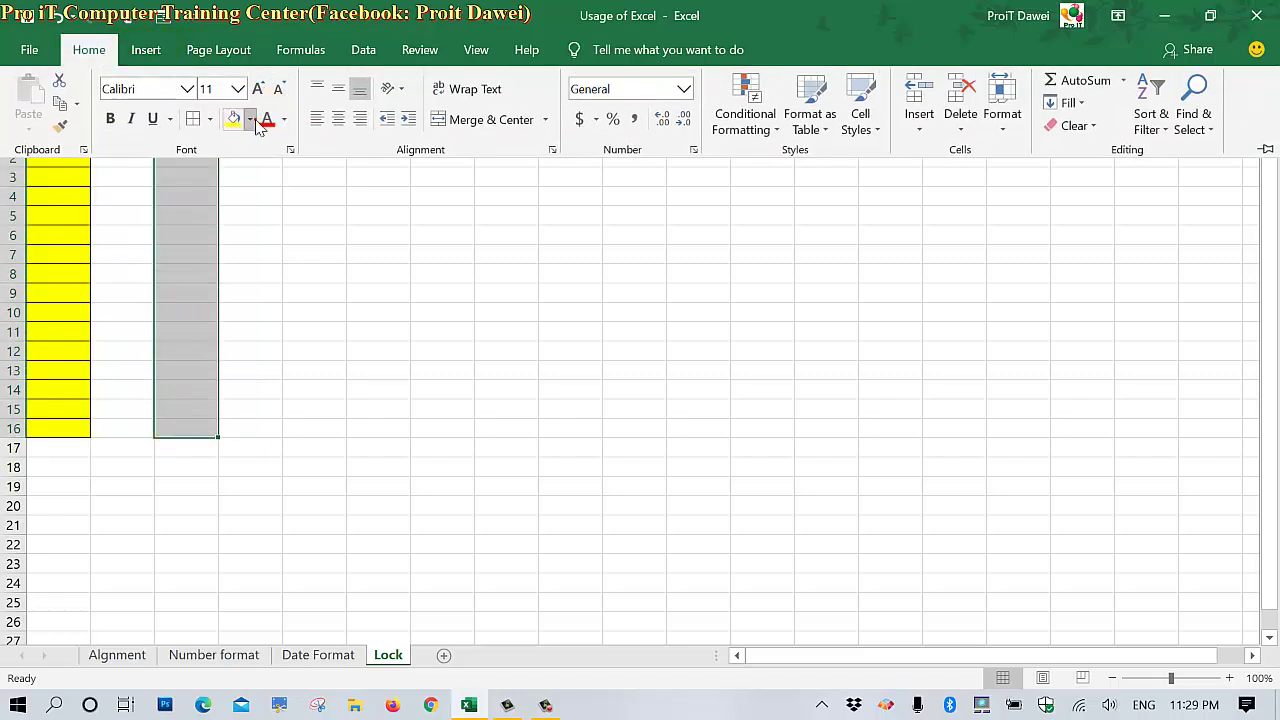
click(245, 119)
click(319, 277)
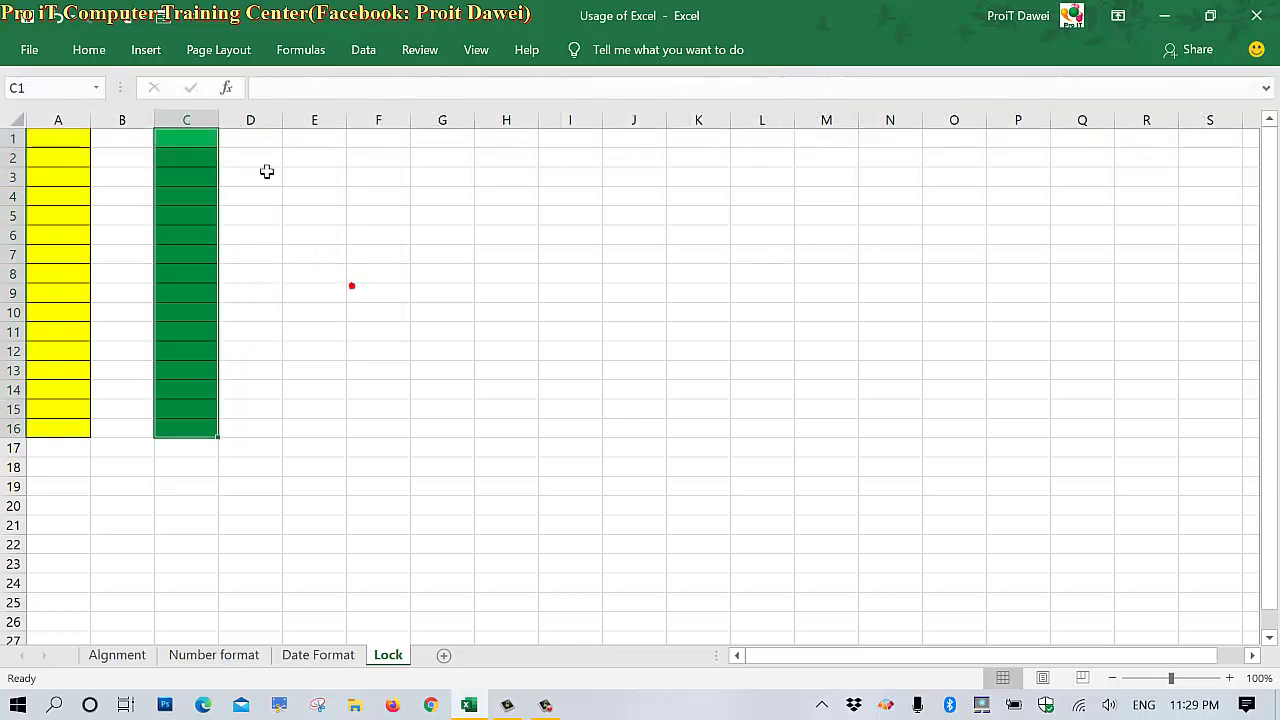
drag(219, 121, 250, 121)
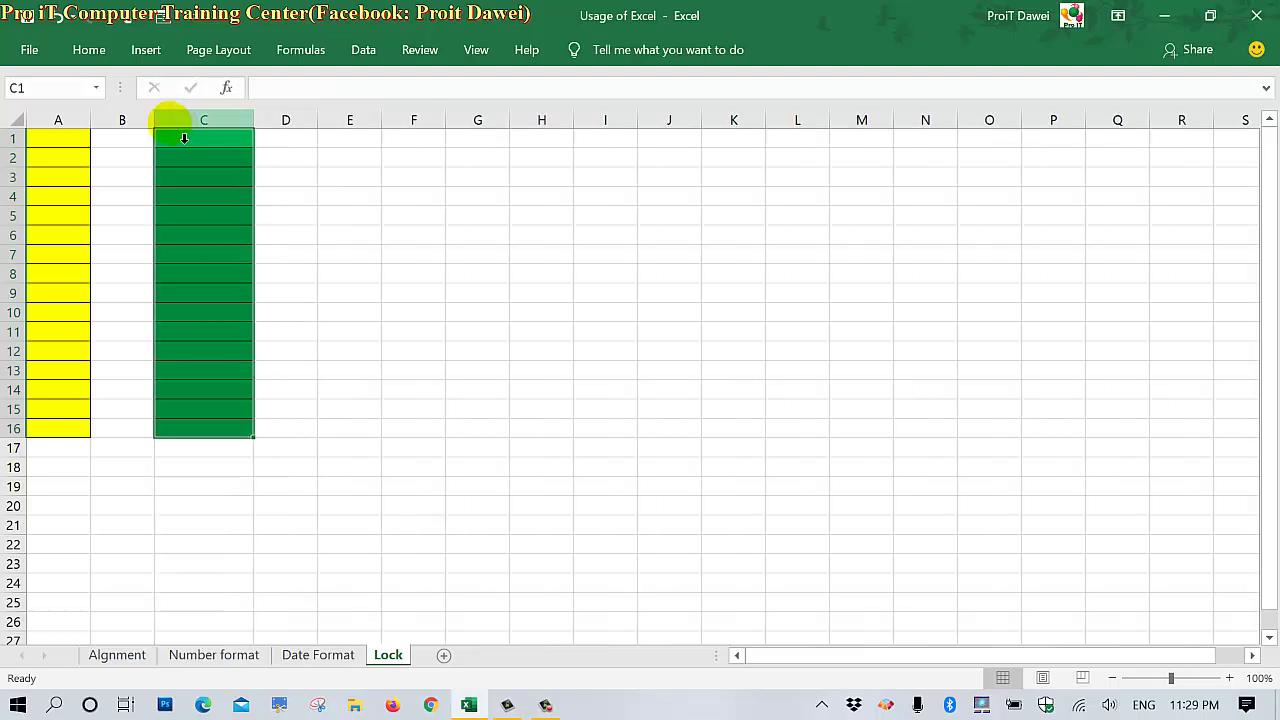
drag(172, 130, 108, 125)
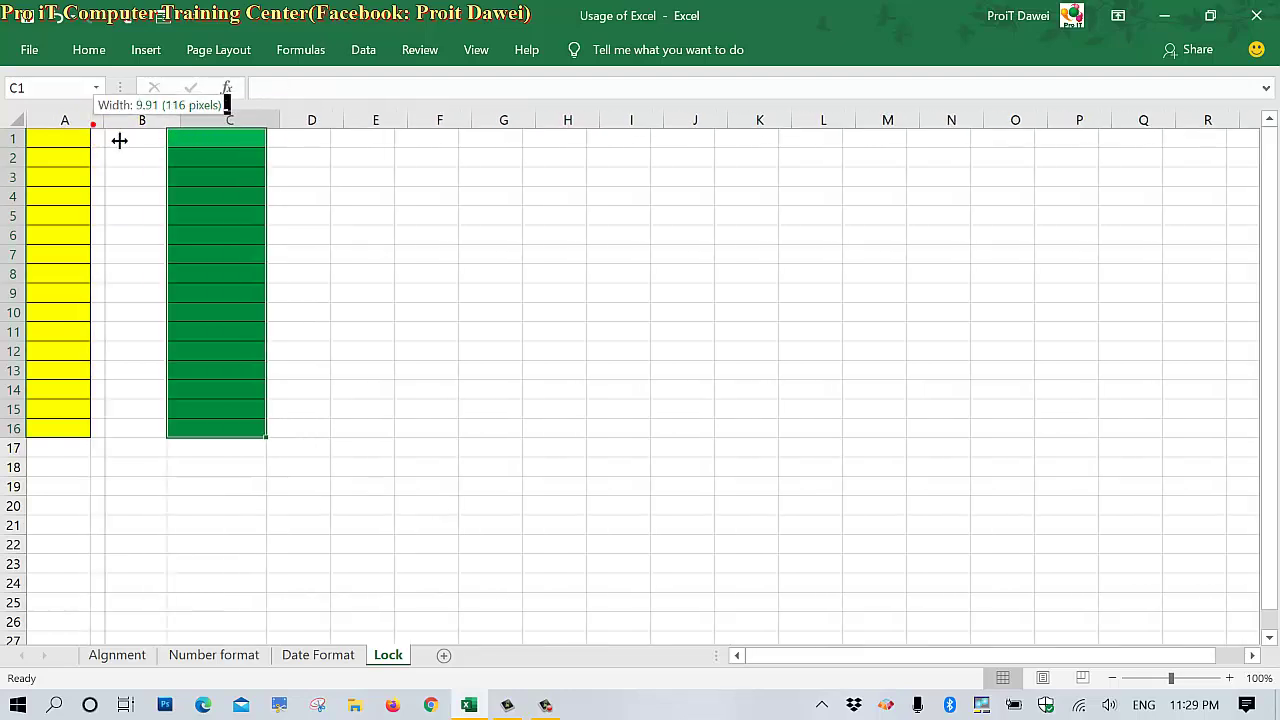
click(149, 194)
click(90, 142)
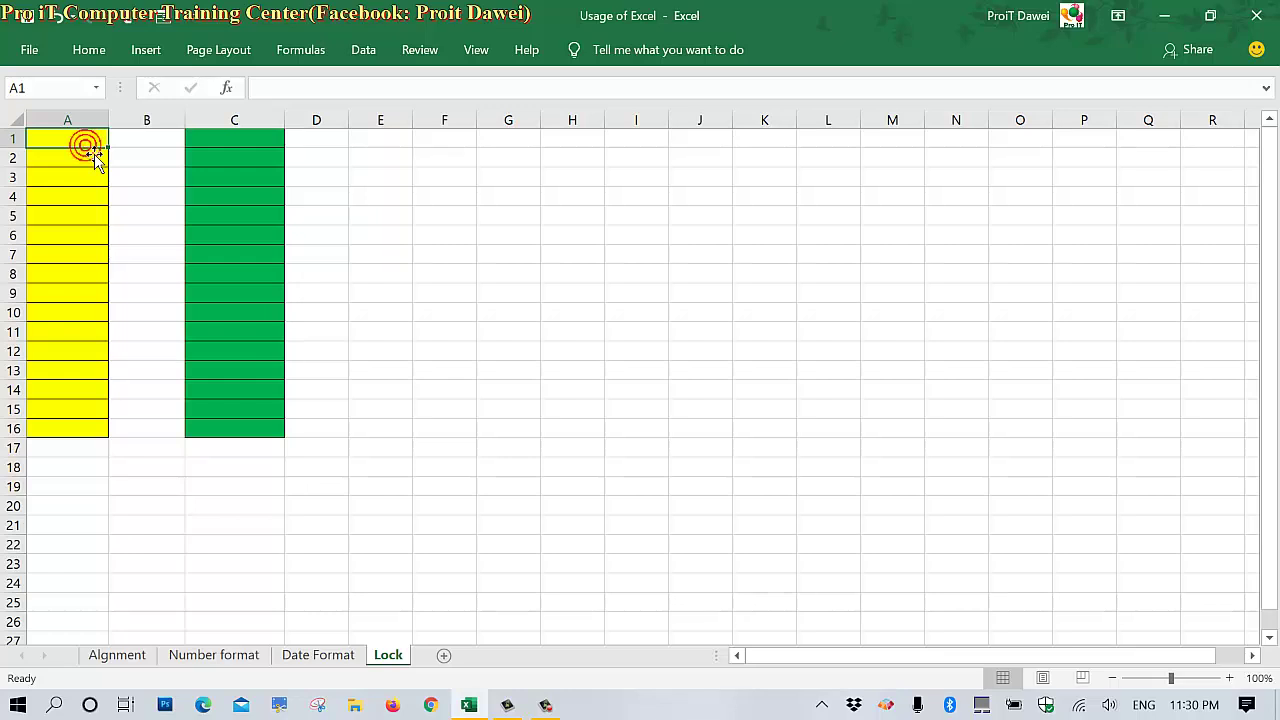
Fill cells E1:E16 dark gold with borders, and widen columns E and D
mouse_move(412, 121)
mouse_down()
mouse_move(445, 137)
mouse_move(394, 429)
mouse_up()
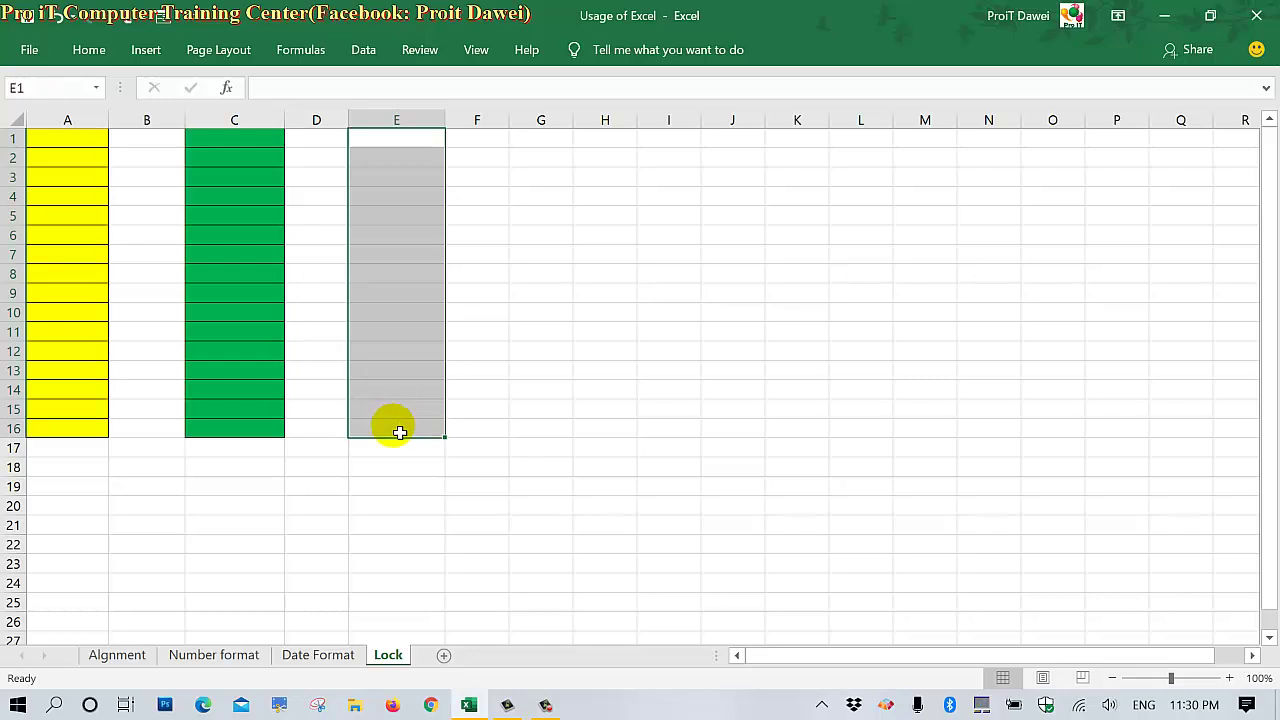
click(88, 50)
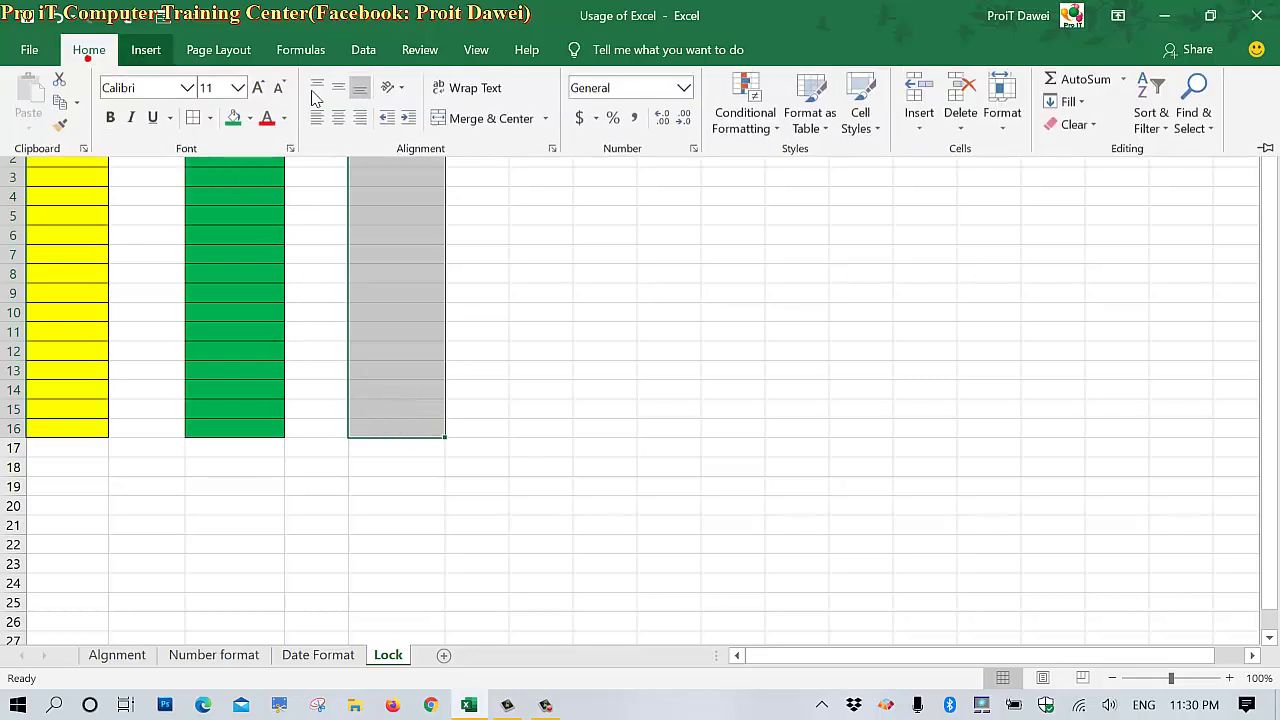
click(250, 118)
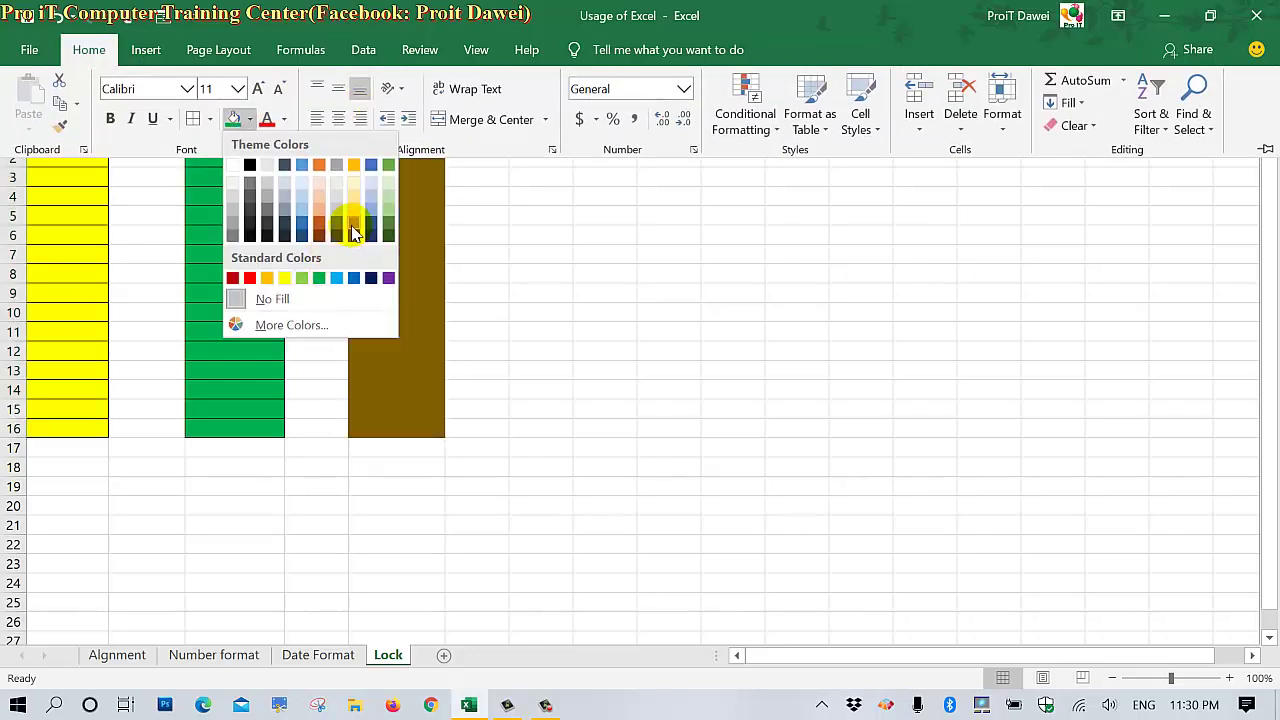
click(354, 232)
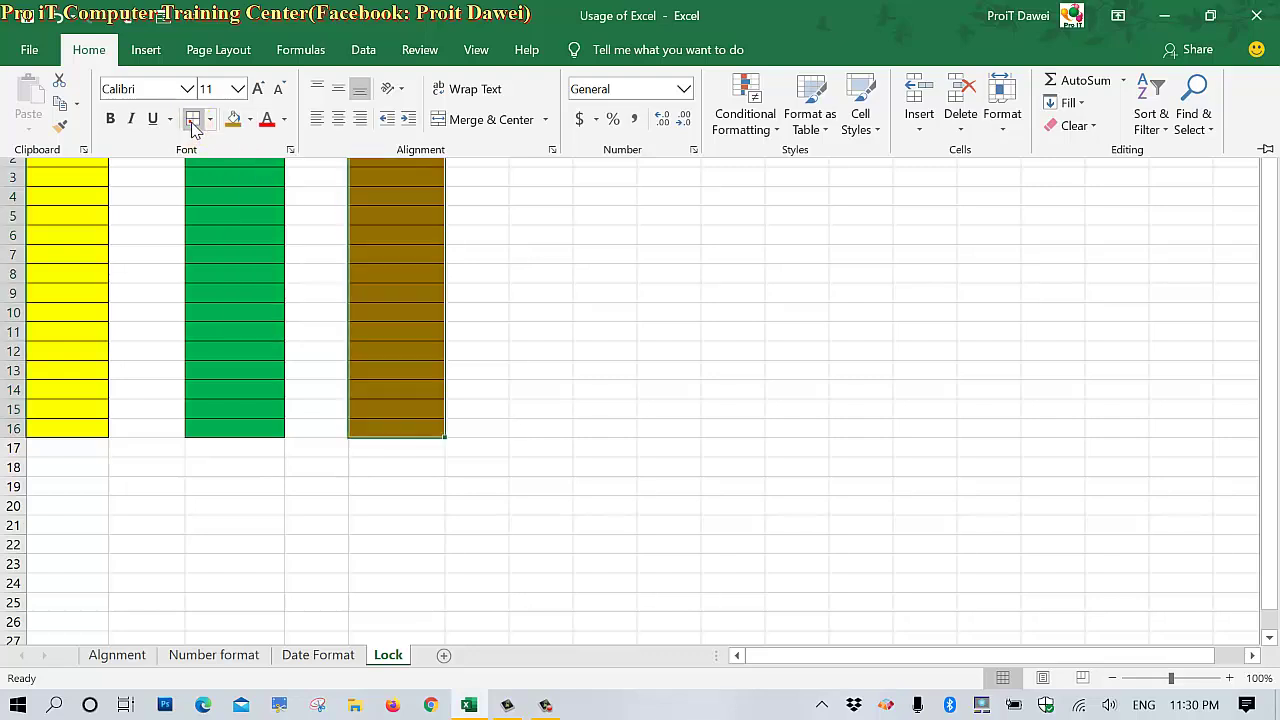
click(403, 253)
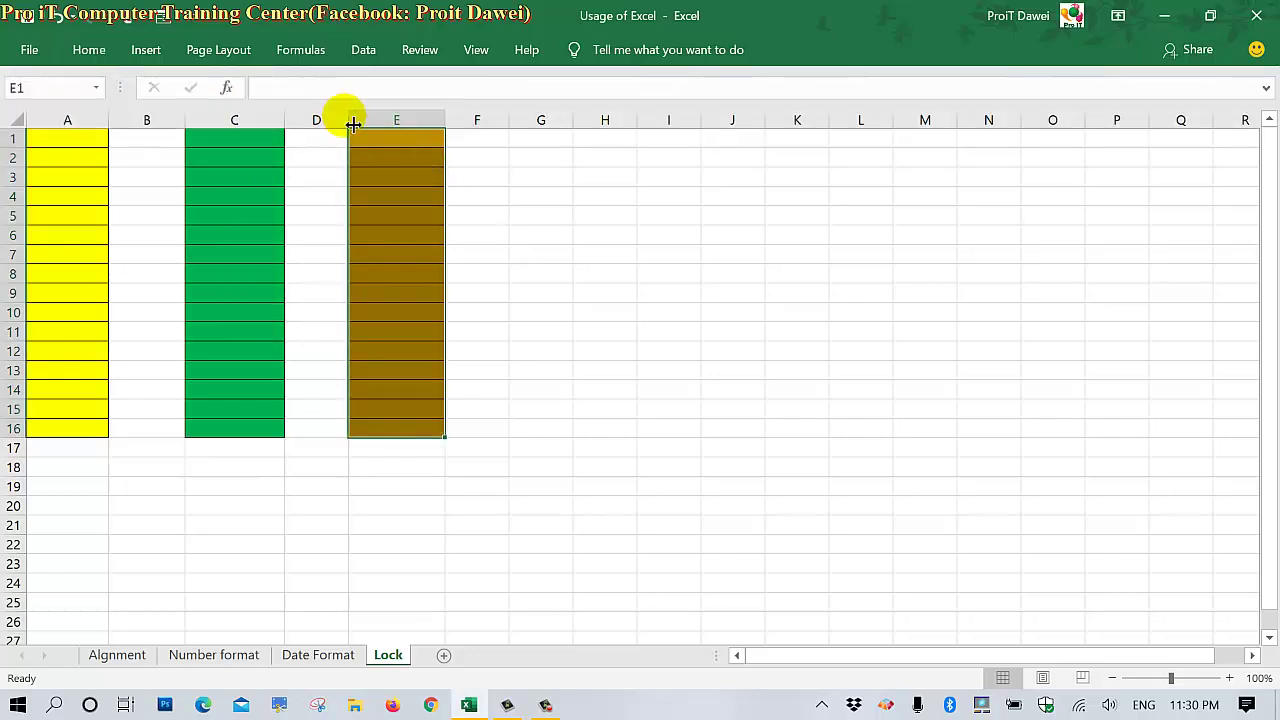
drag(348, 120, 412, 120)
click(230, 198)
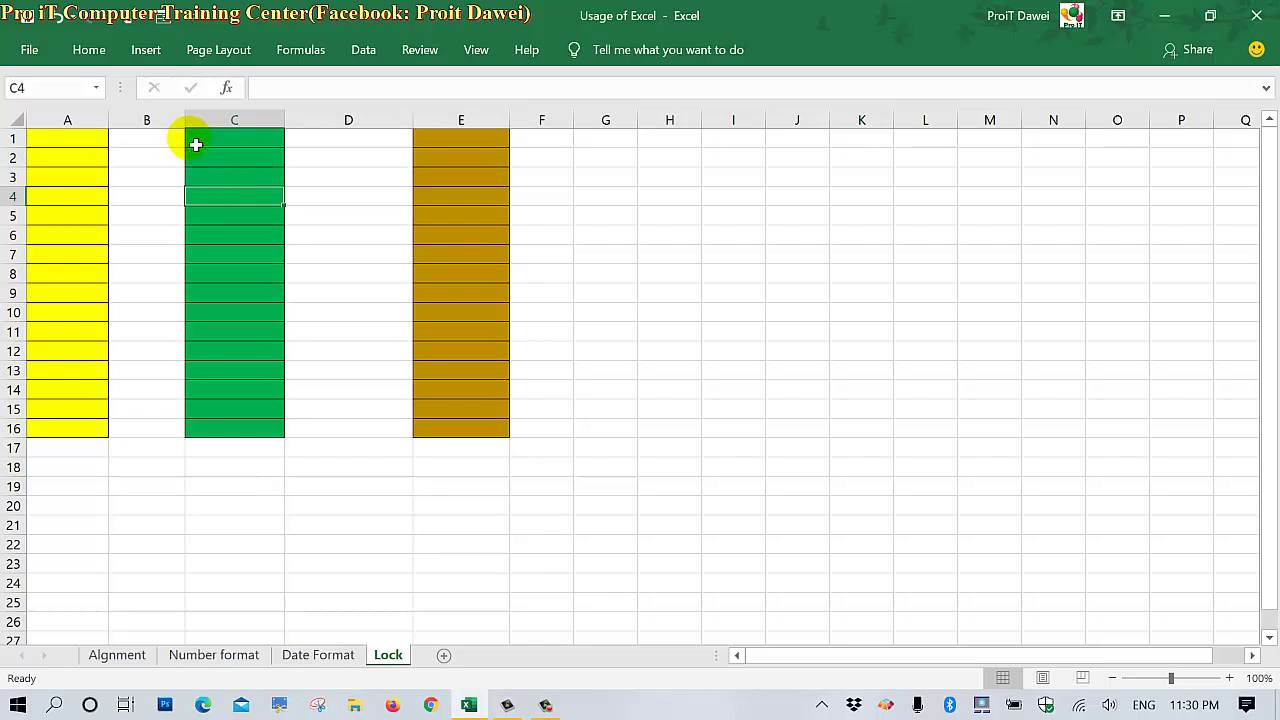
drag(185, 120, 280, 434)
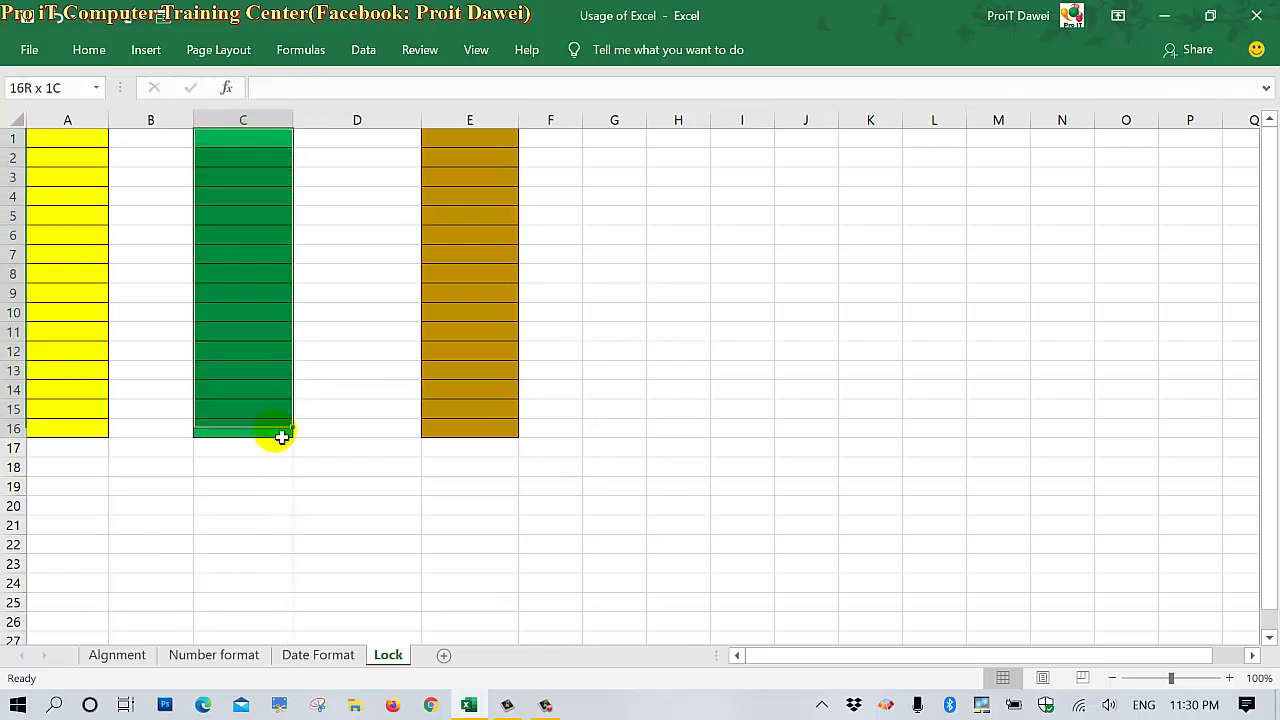
drag(62, 139, 82, 430)
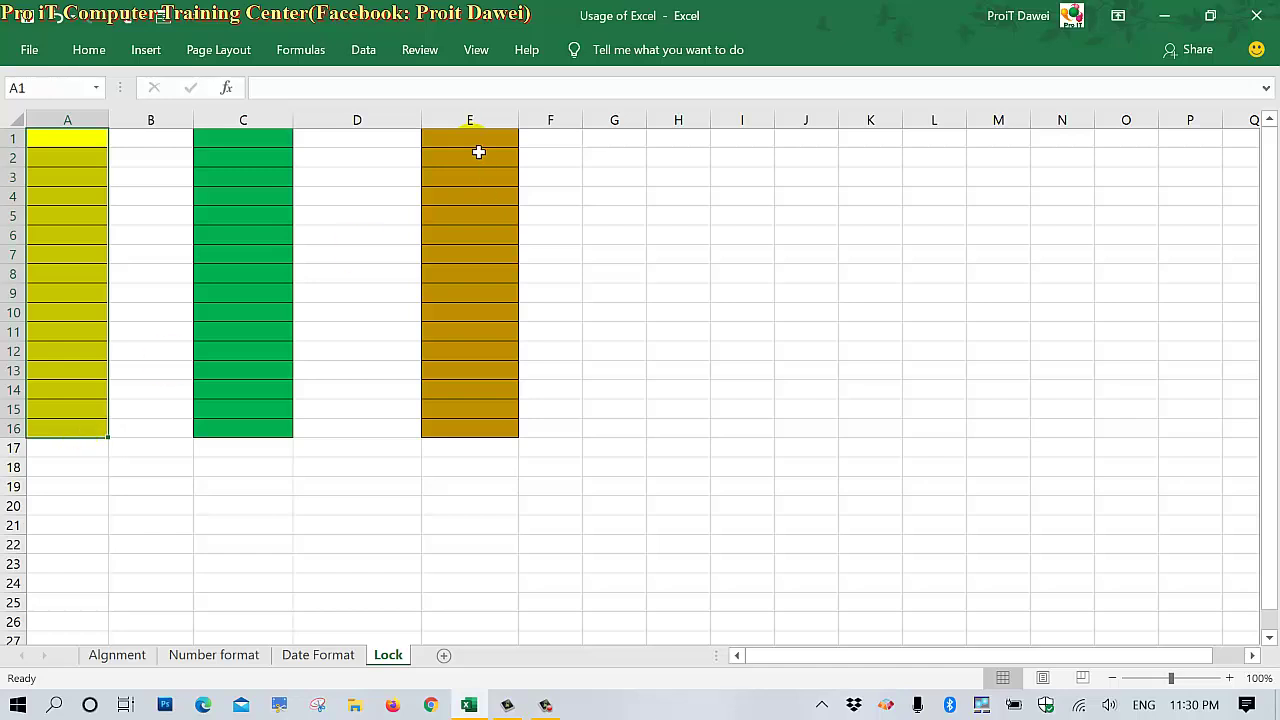
drag(476, 140, 477, 432)
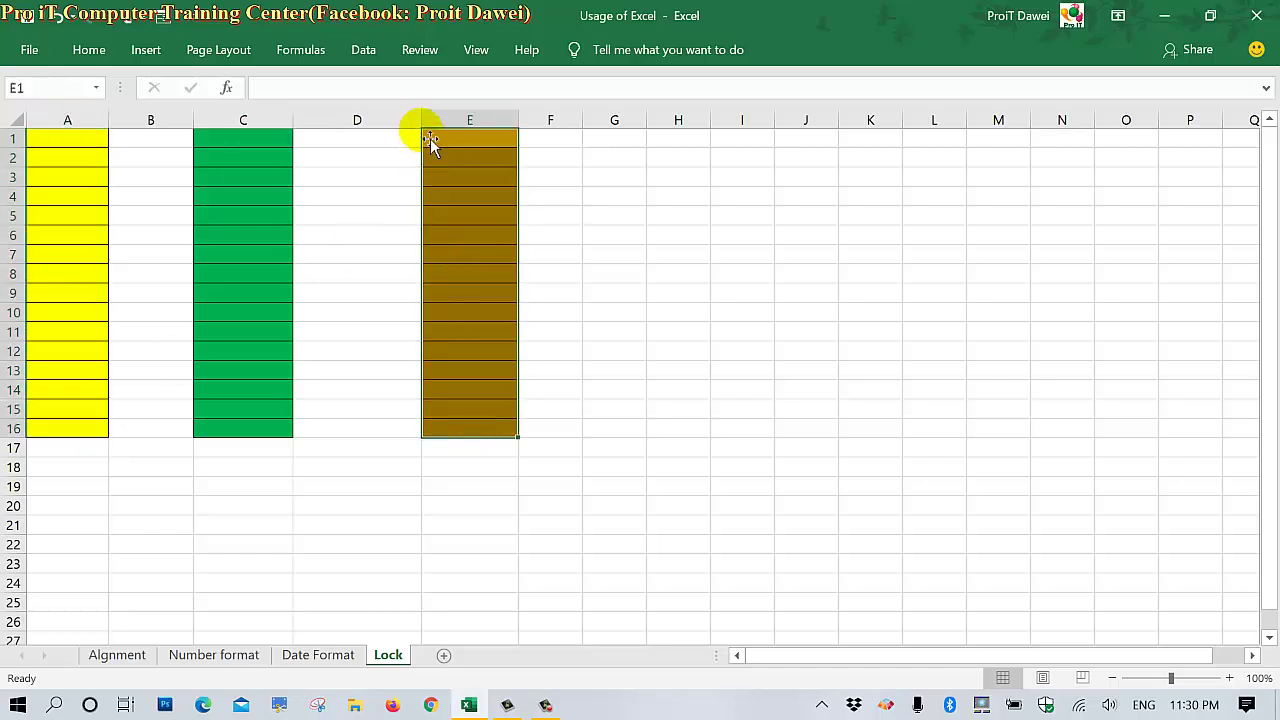
drag(421, 122, 387, 137)
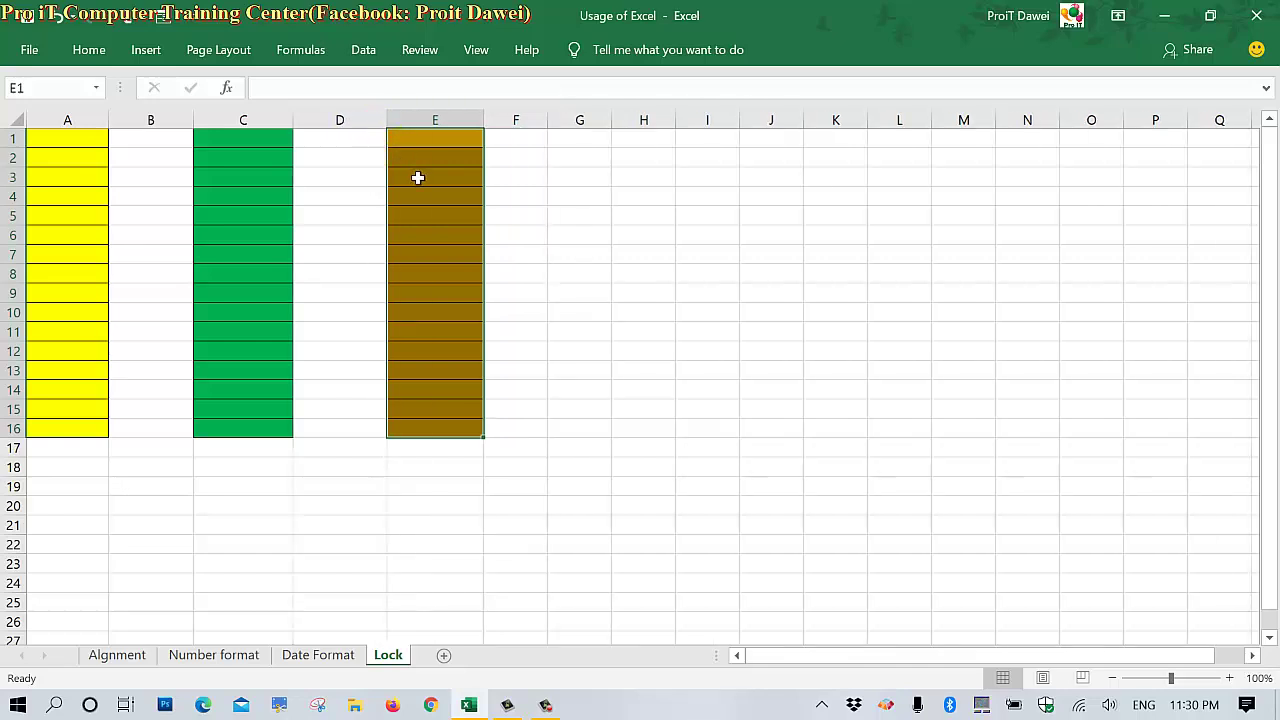
mouse_move(95, 141)
mouse_down()
mouse_move(44, 399)
mouse_move(63, 426)
mouse_up()
click(126, 349)
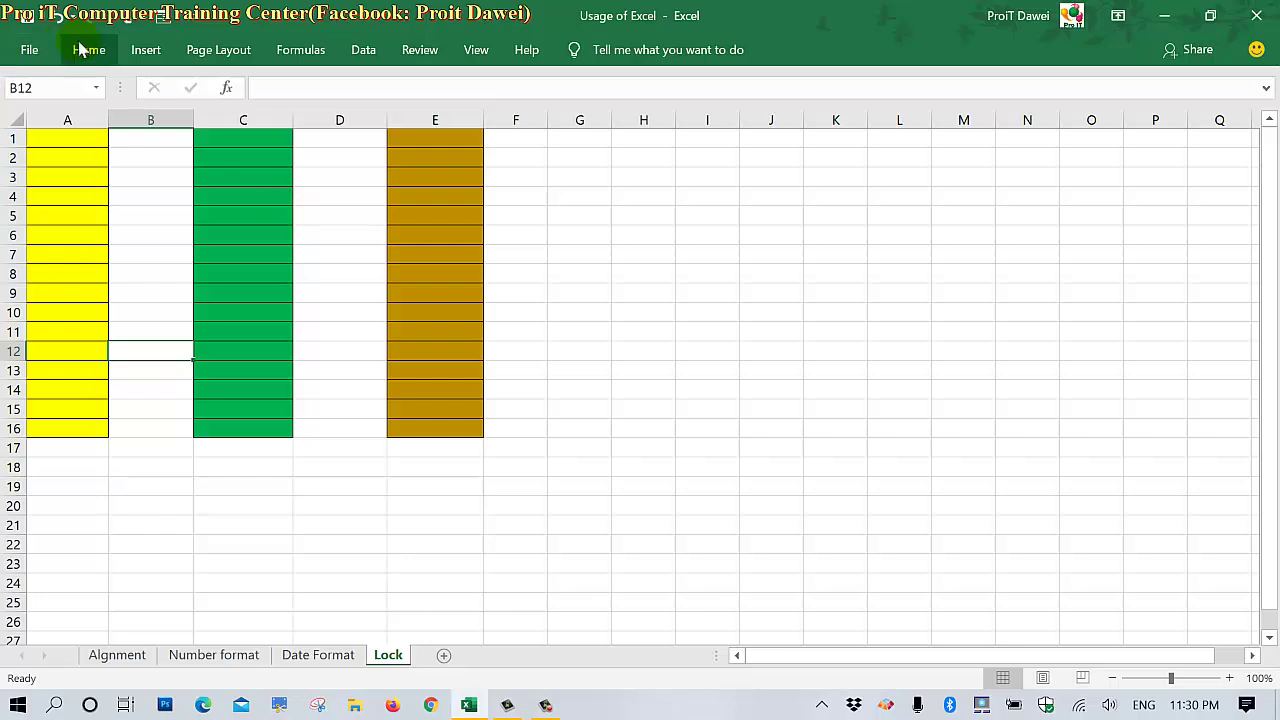
drag(74, 141, 66, 281)
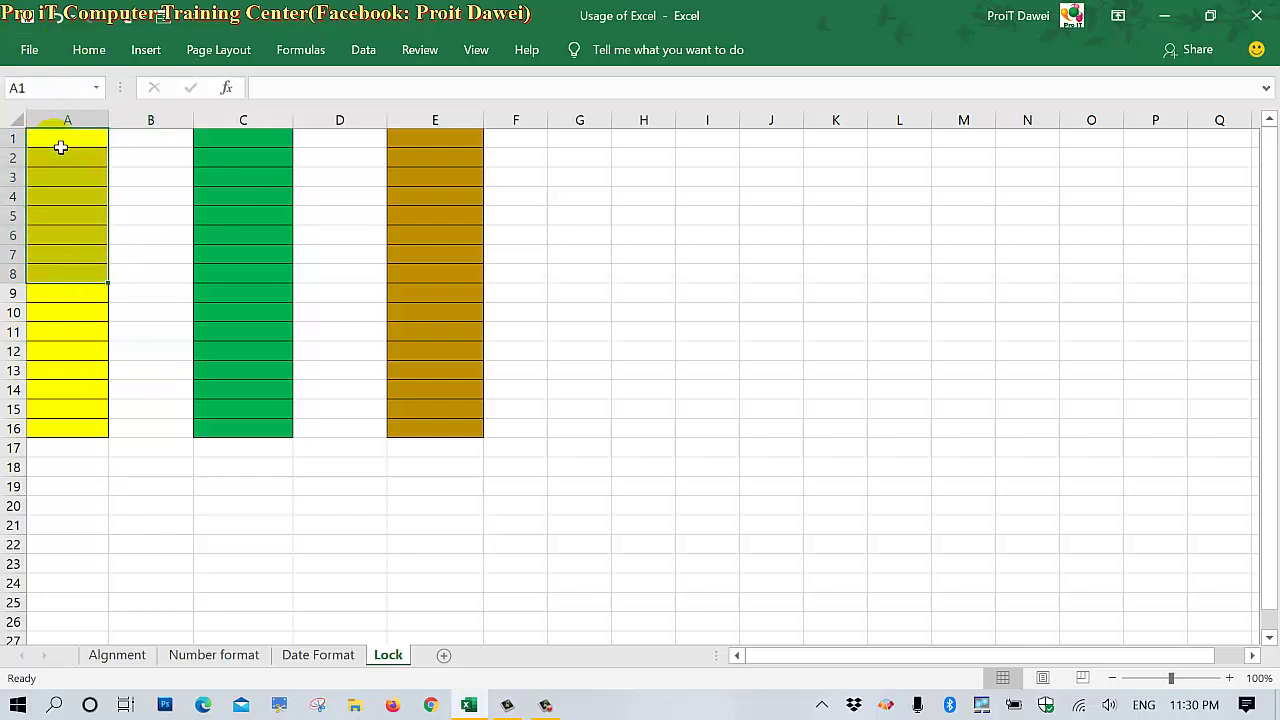
mouse_move(61, 147)
mouse_down()
mouse_move(557, 465)
mouse_move(794, 543)
mouse_move(800, 530)
mouse_up()
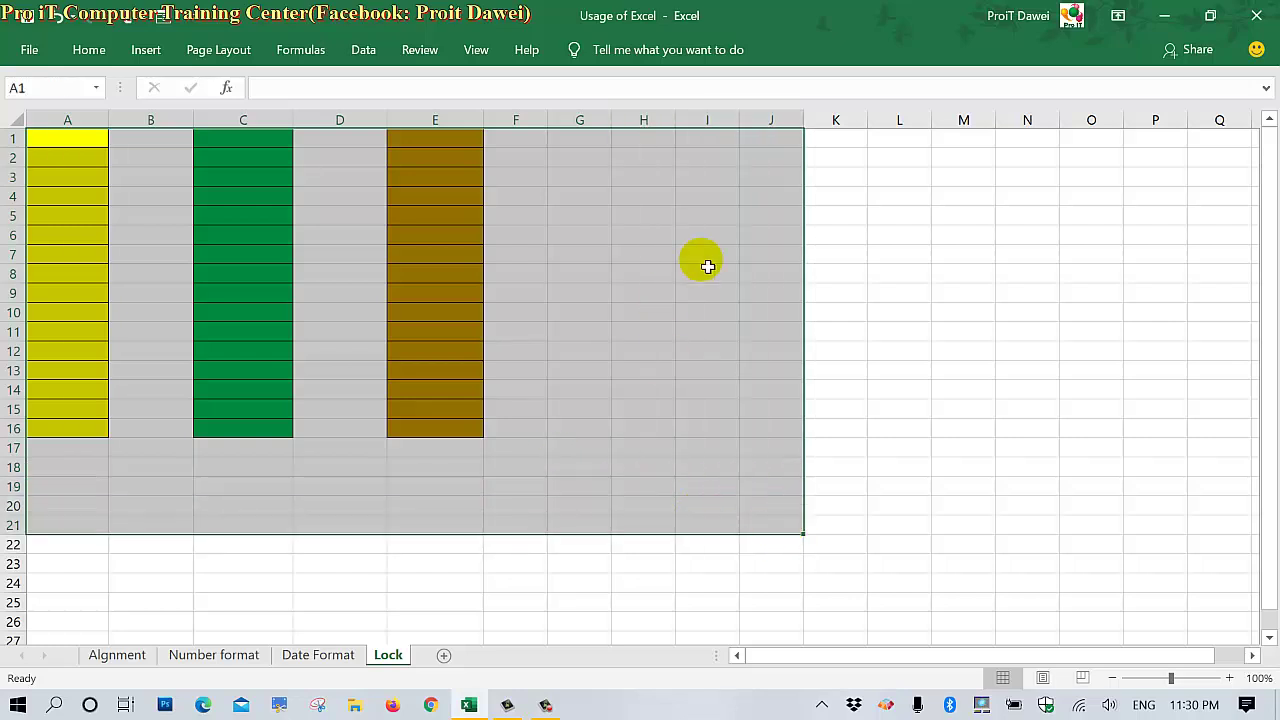
click(597, 274)
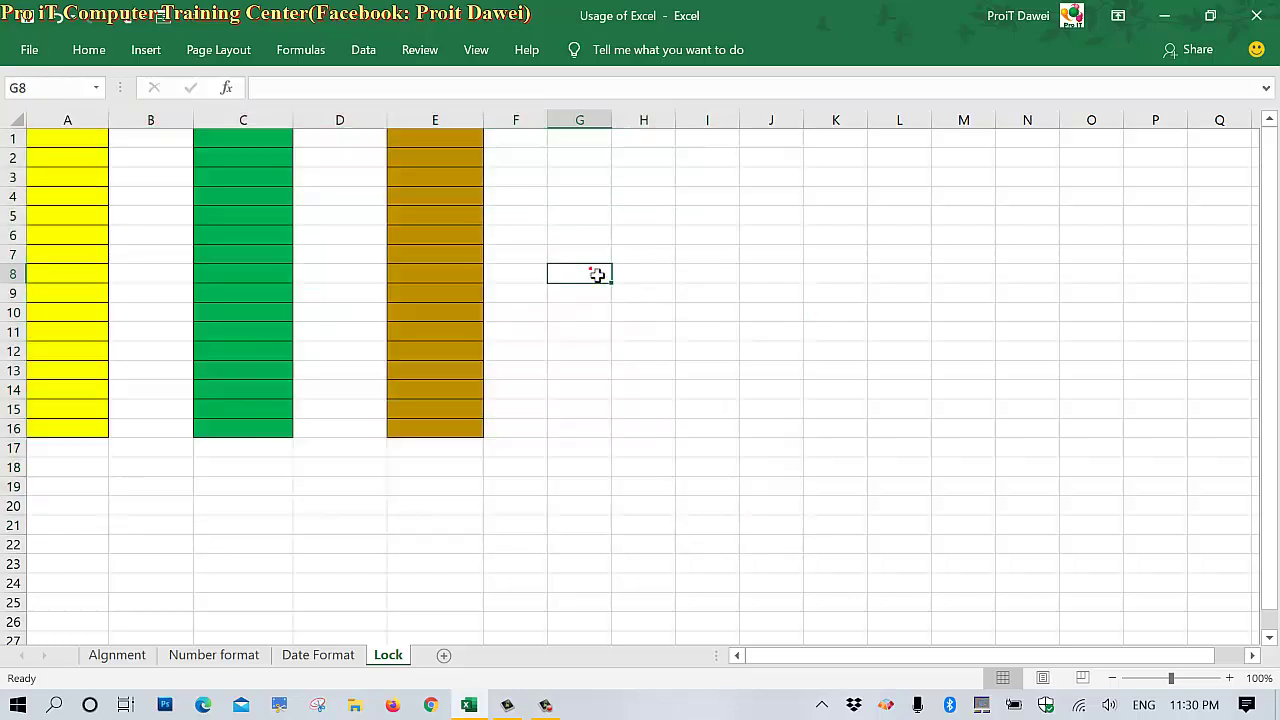
mouse_move(49, 143)
mouse_down()
mouse_move(586, 449)
mouse_move(587, 394)
mouse_up()
click(577, 369)
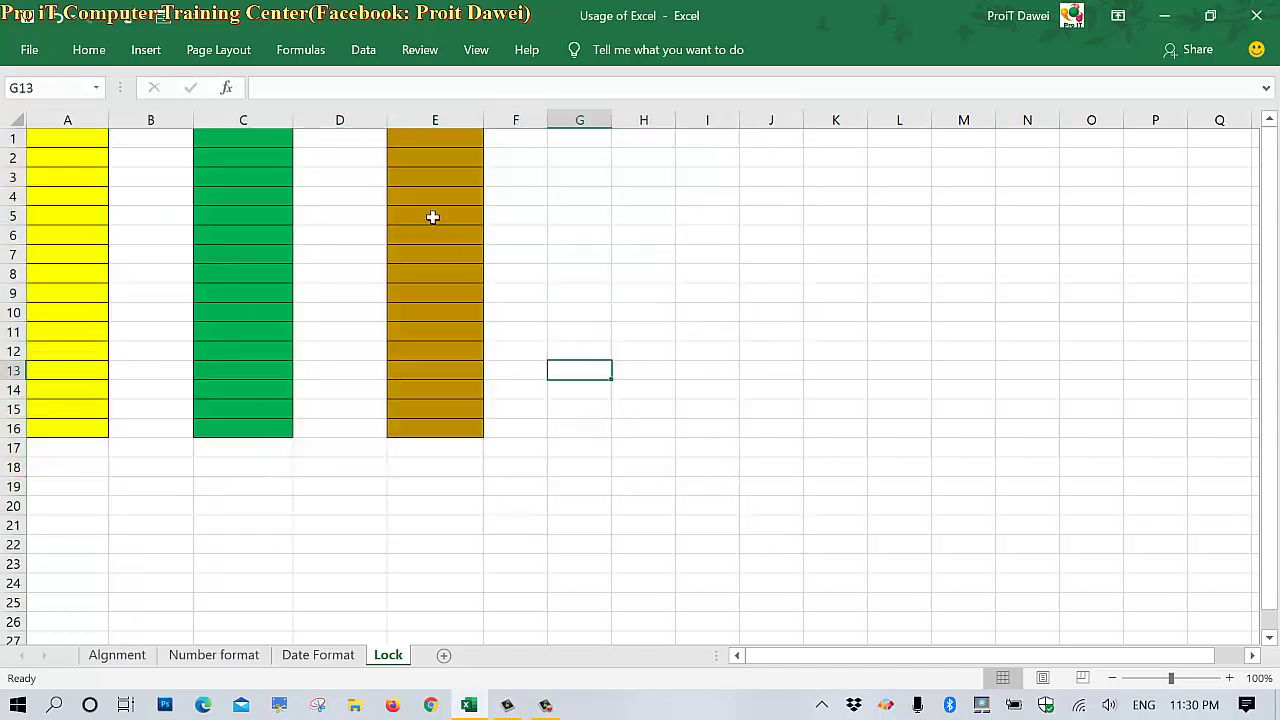
click(342, 204)
click(668, 262)
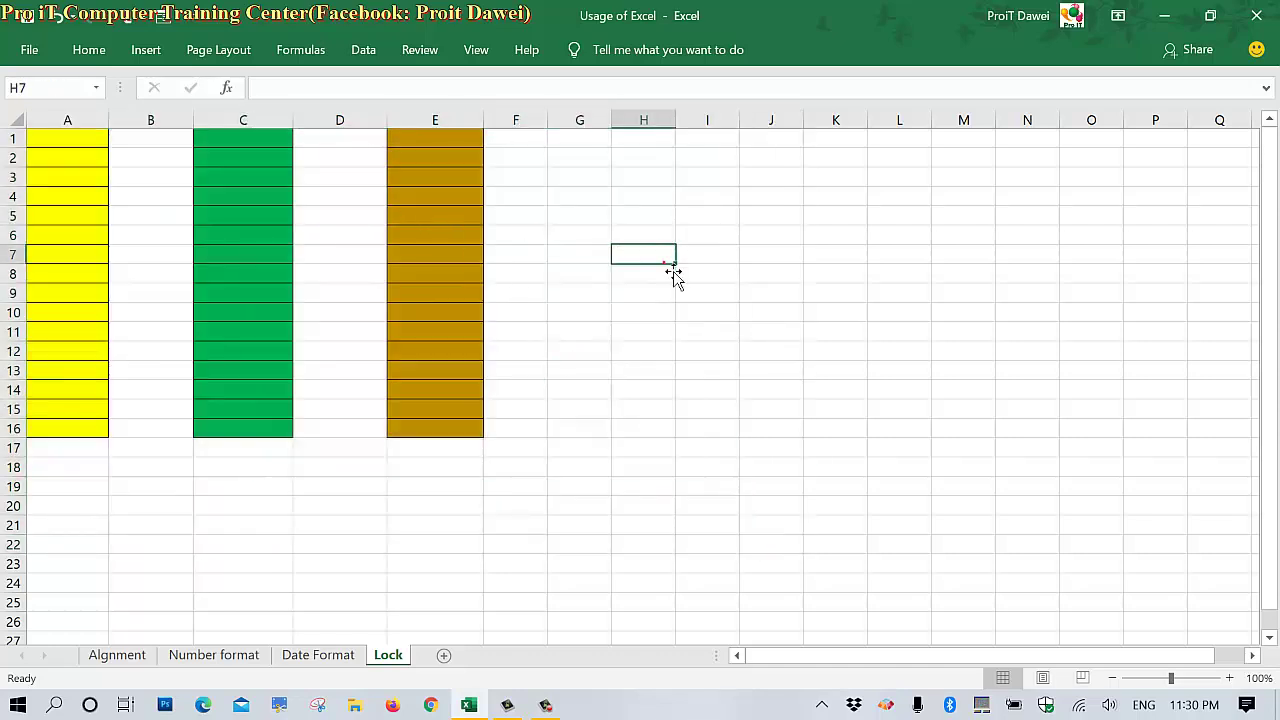
click(798, 277)
click(730, 262)
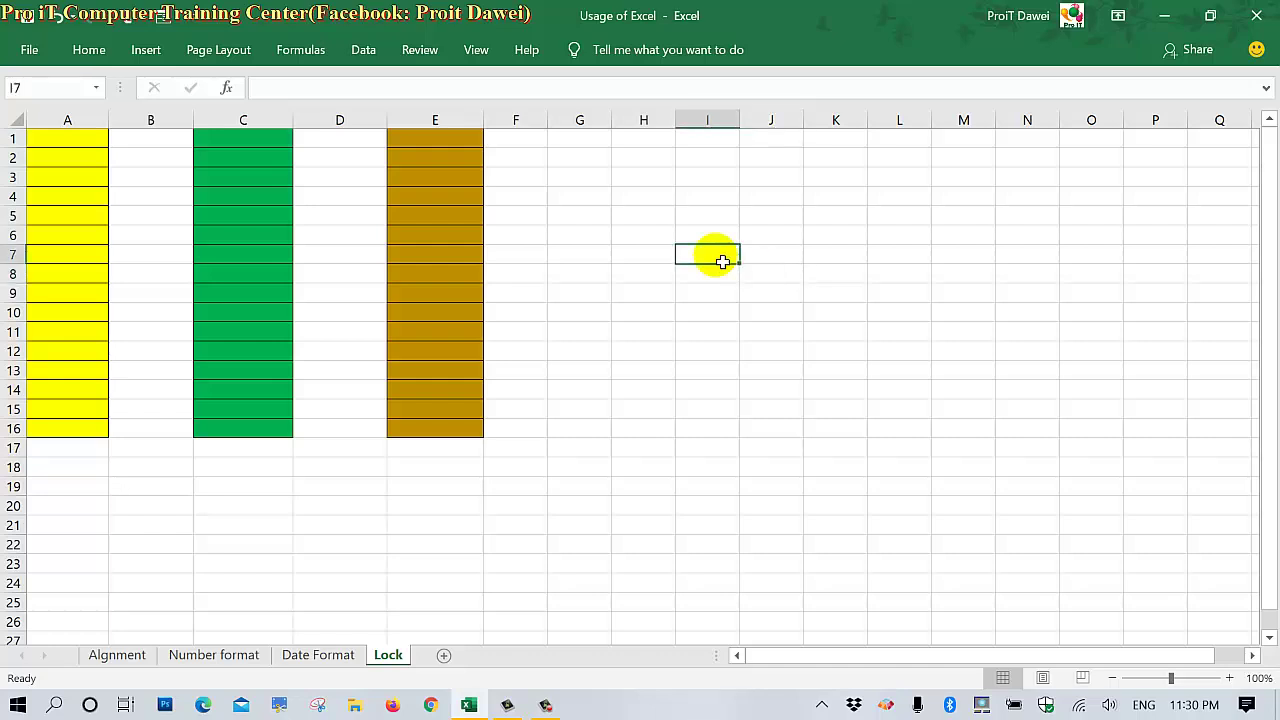
right_click(722, 261)
key(Escape)
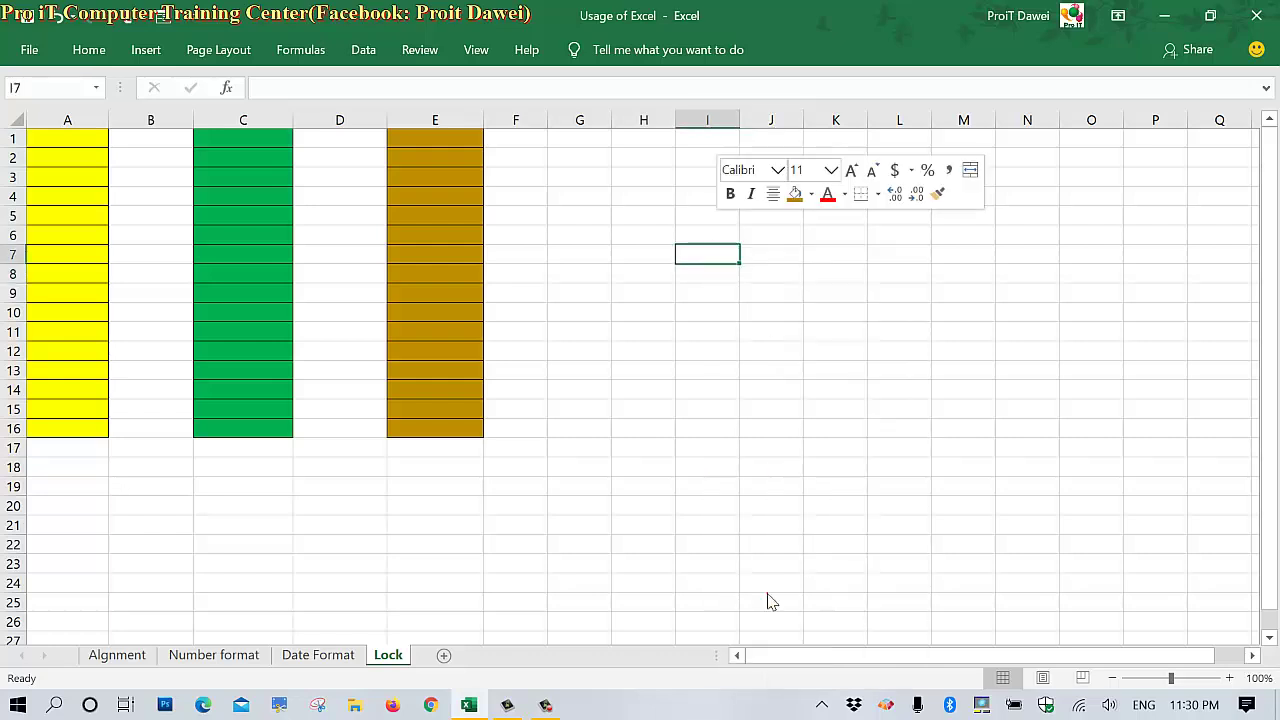
key(ctrl+1)
click(548, 219)
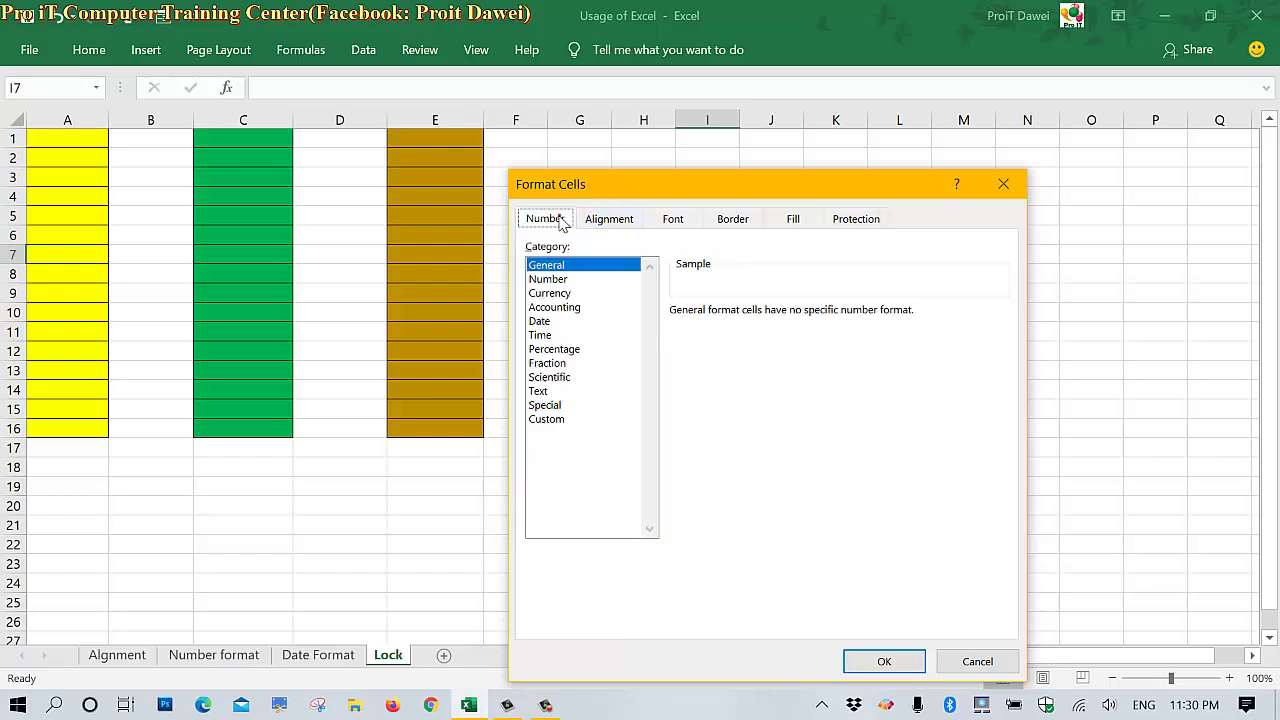
click(548, 279)
click(549, 293)
click(554, 349)
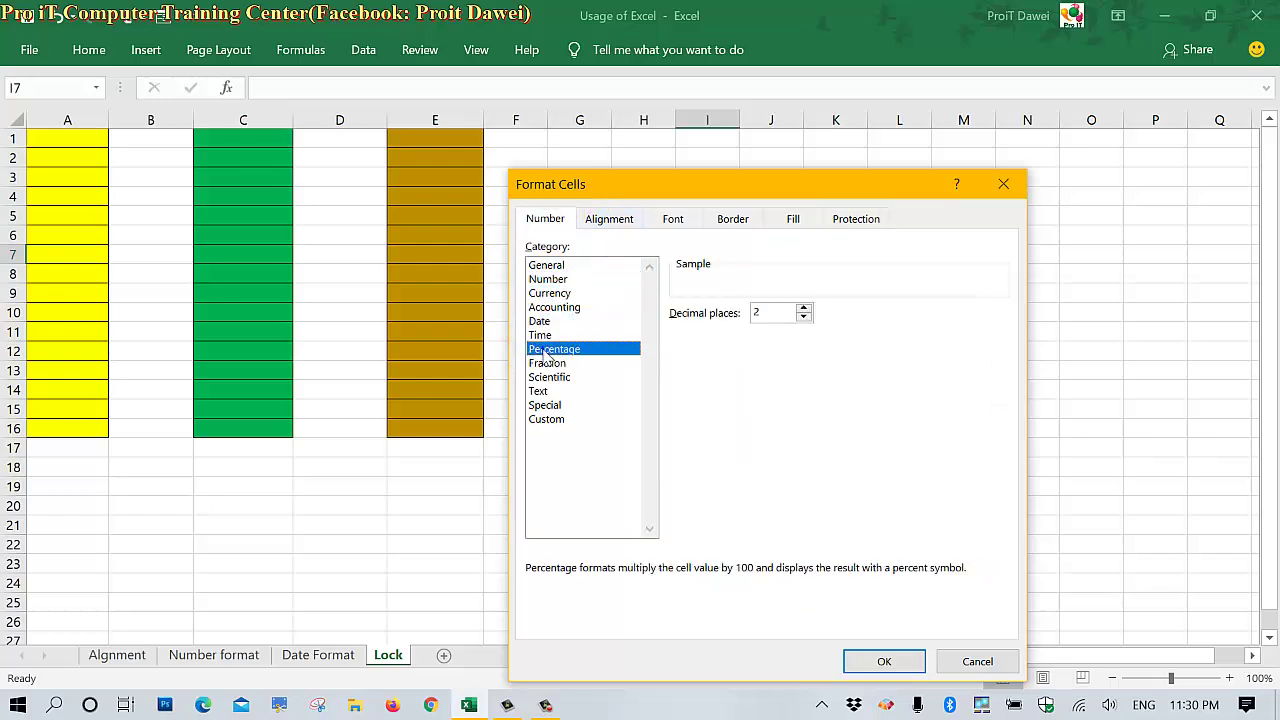
click(609, 219)
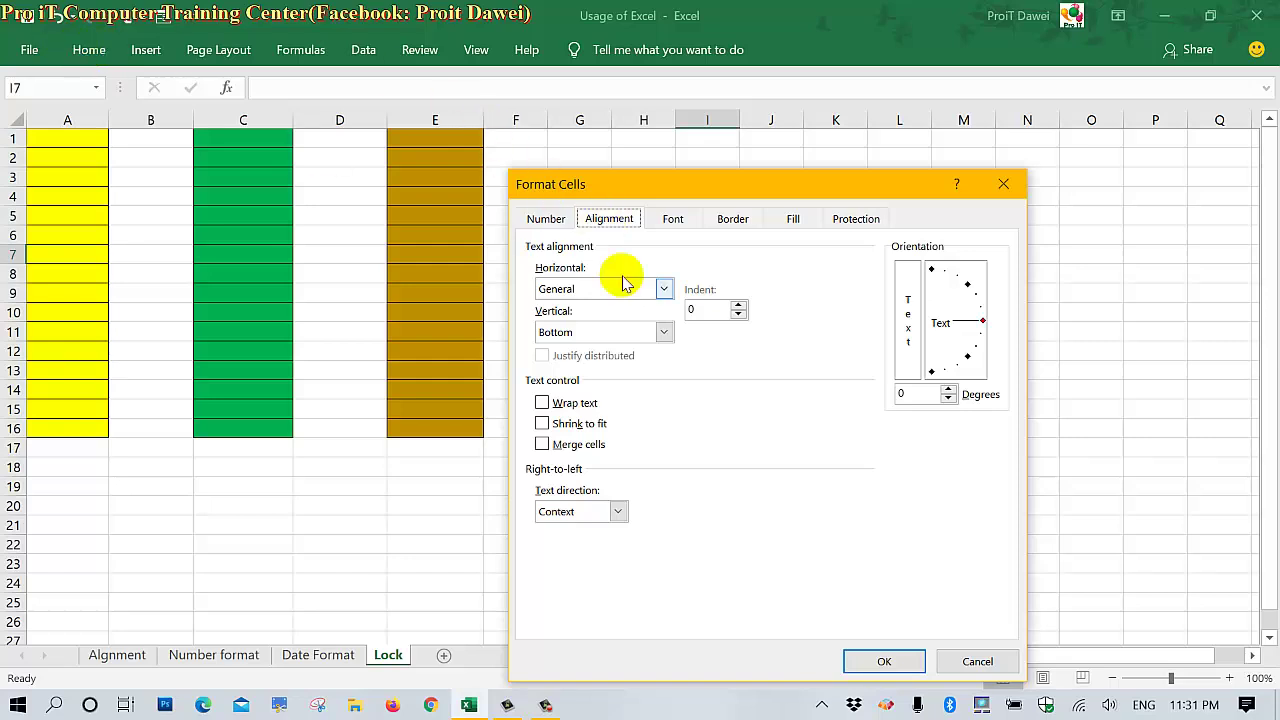
click(669, 221)
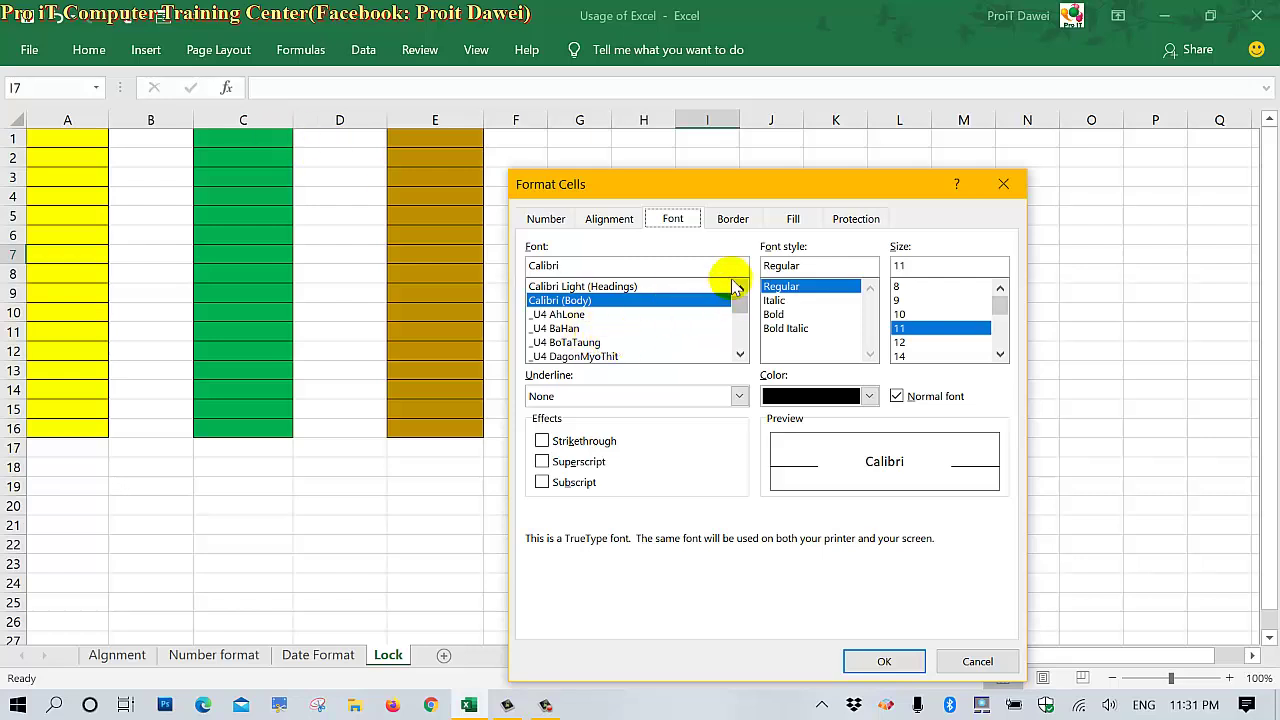
click(733, 220)
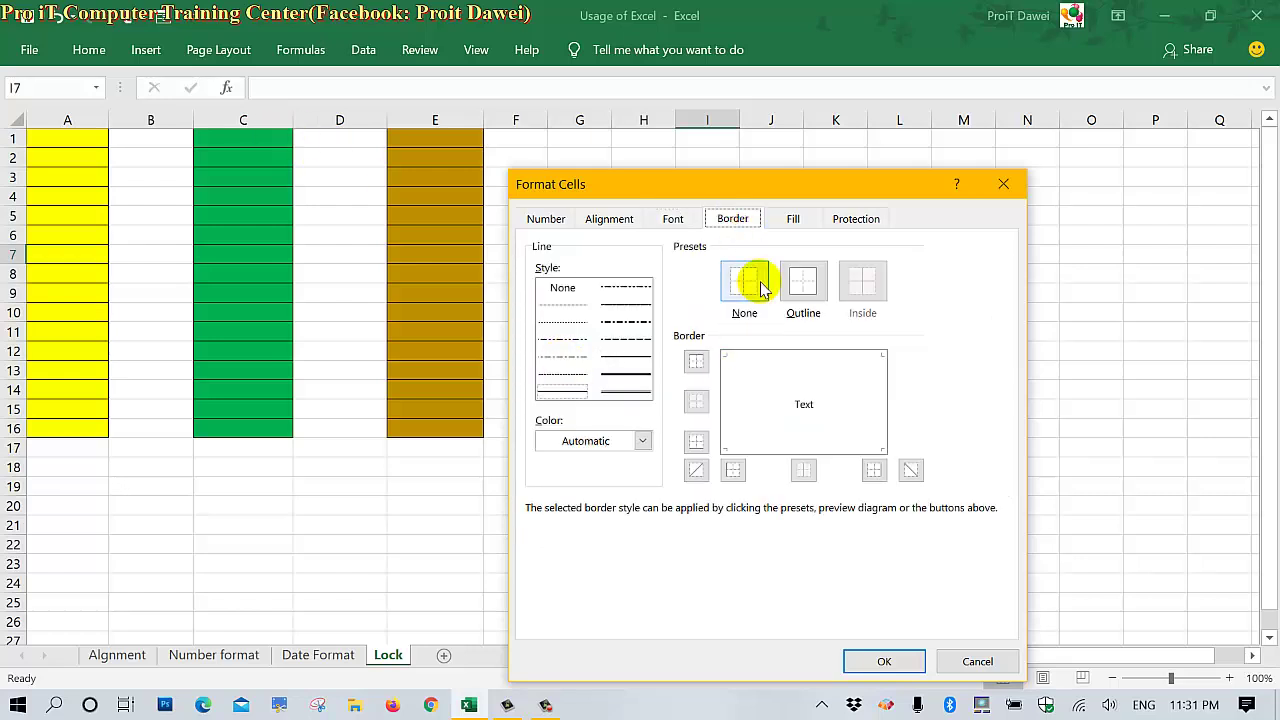
click(793, 218)
click(237, 314)
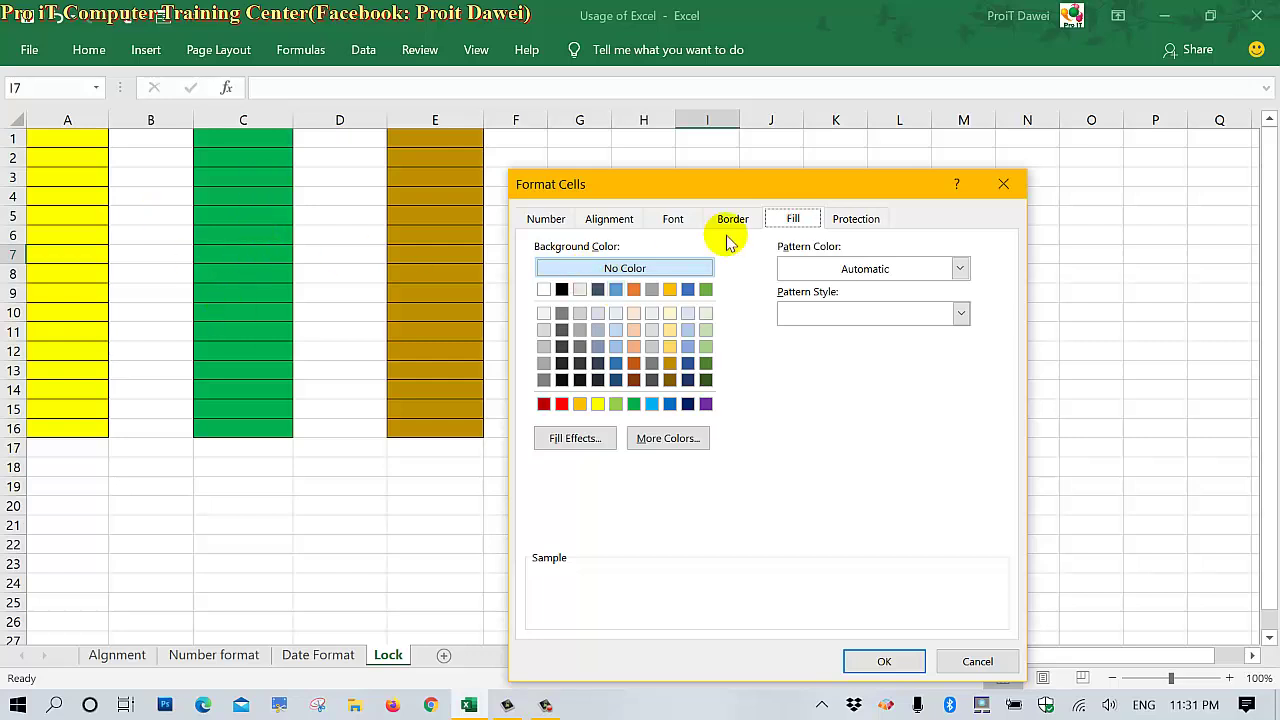
click(845, 220)
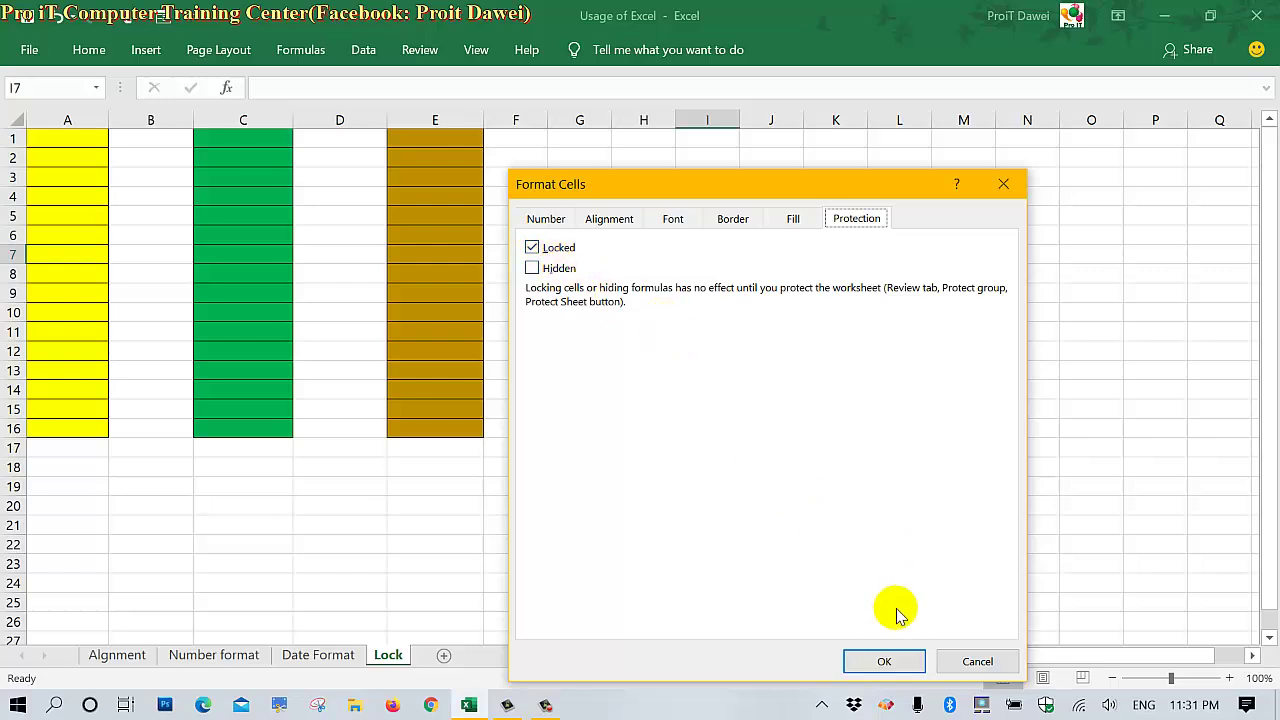
click(884, 661)
click(493, 358)
click(645, 424)
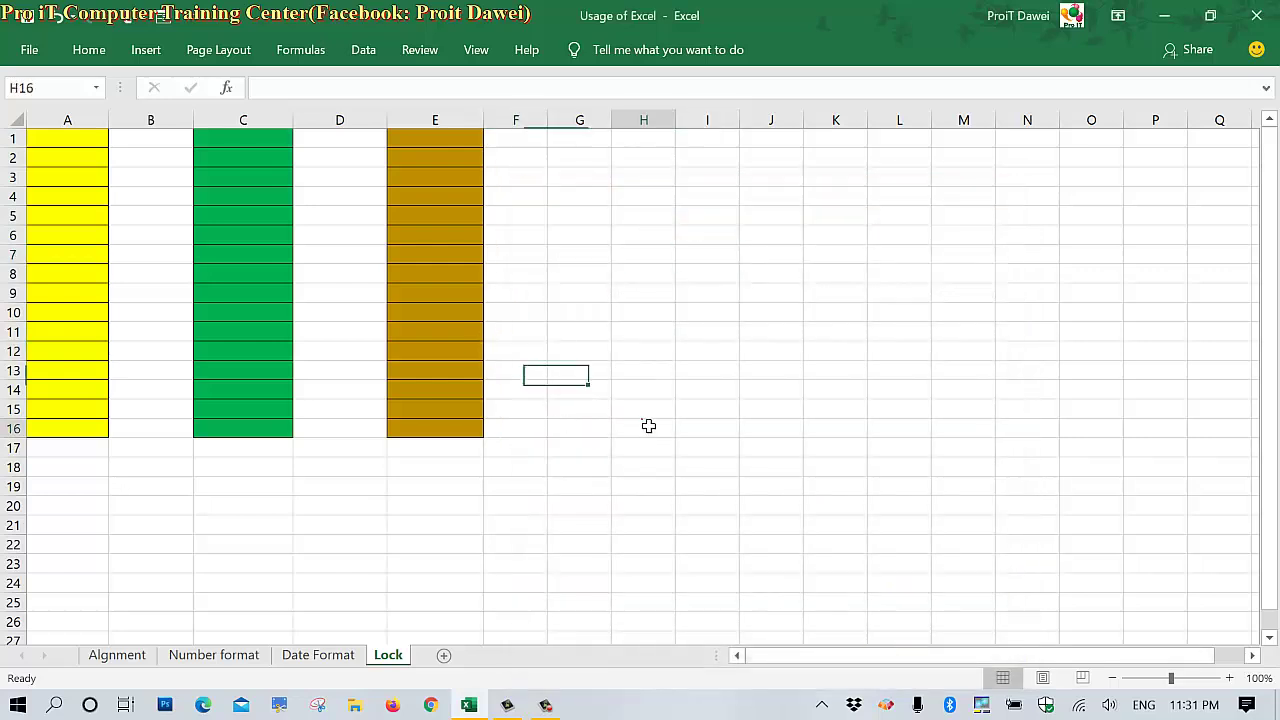
click(800, 358)
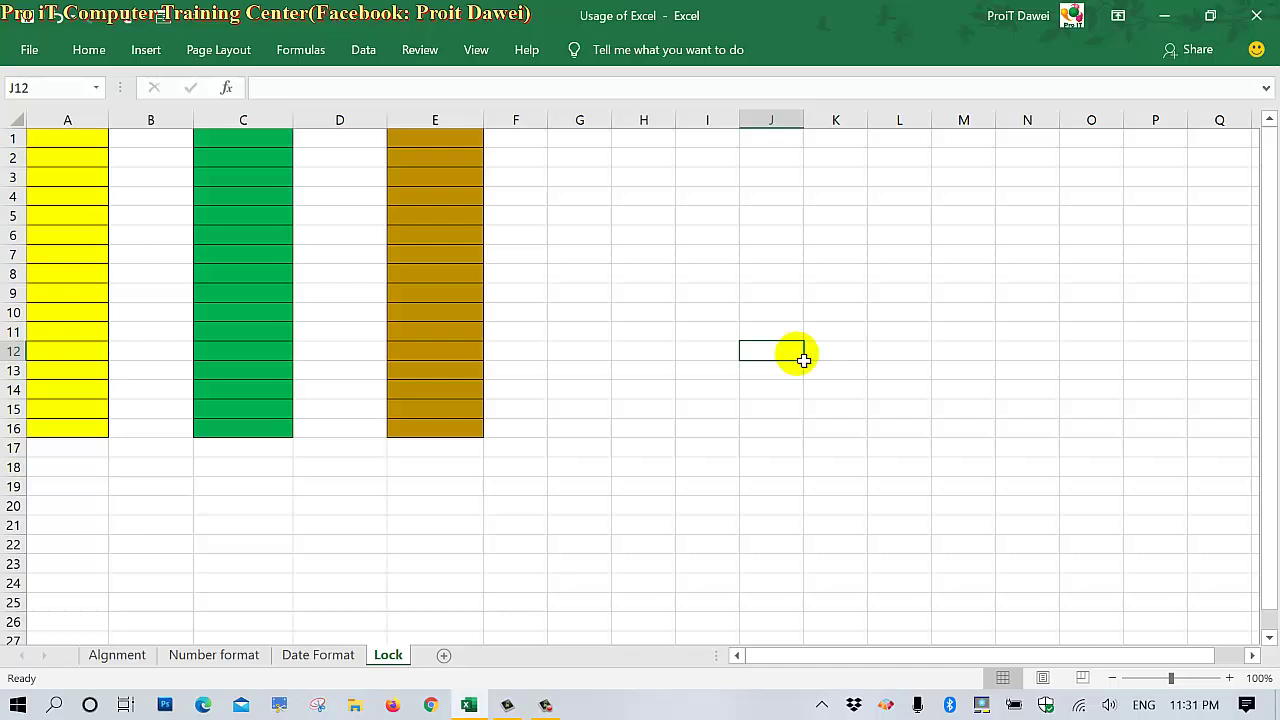
right_click(803, 360)
click(845, 603)
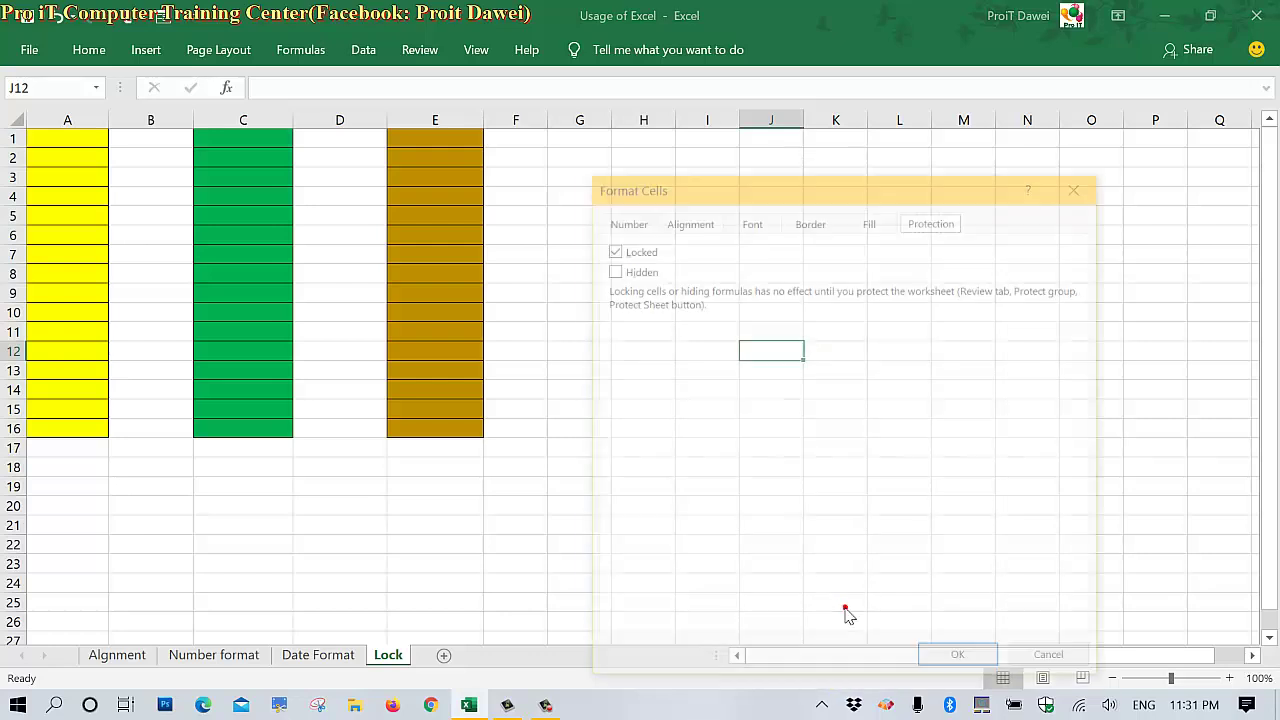
click(1054, 662)
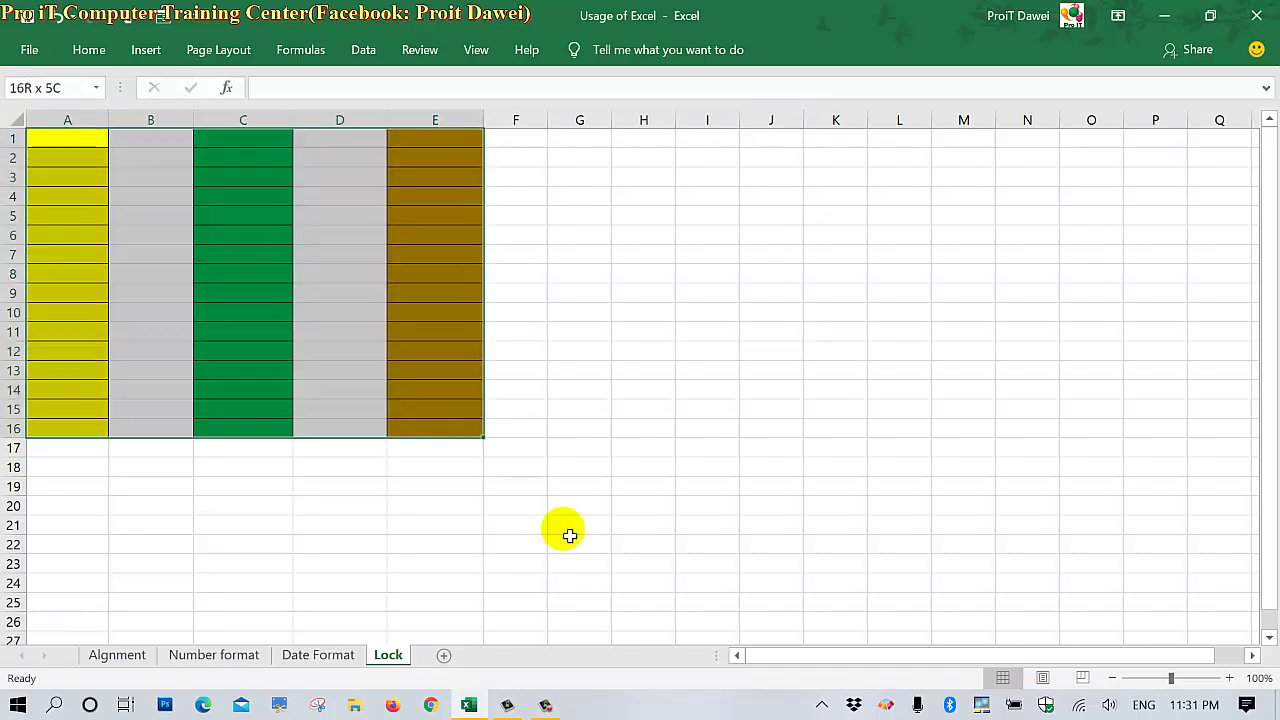
drag(70, 140, 700, 585)
right_click(557, 256)
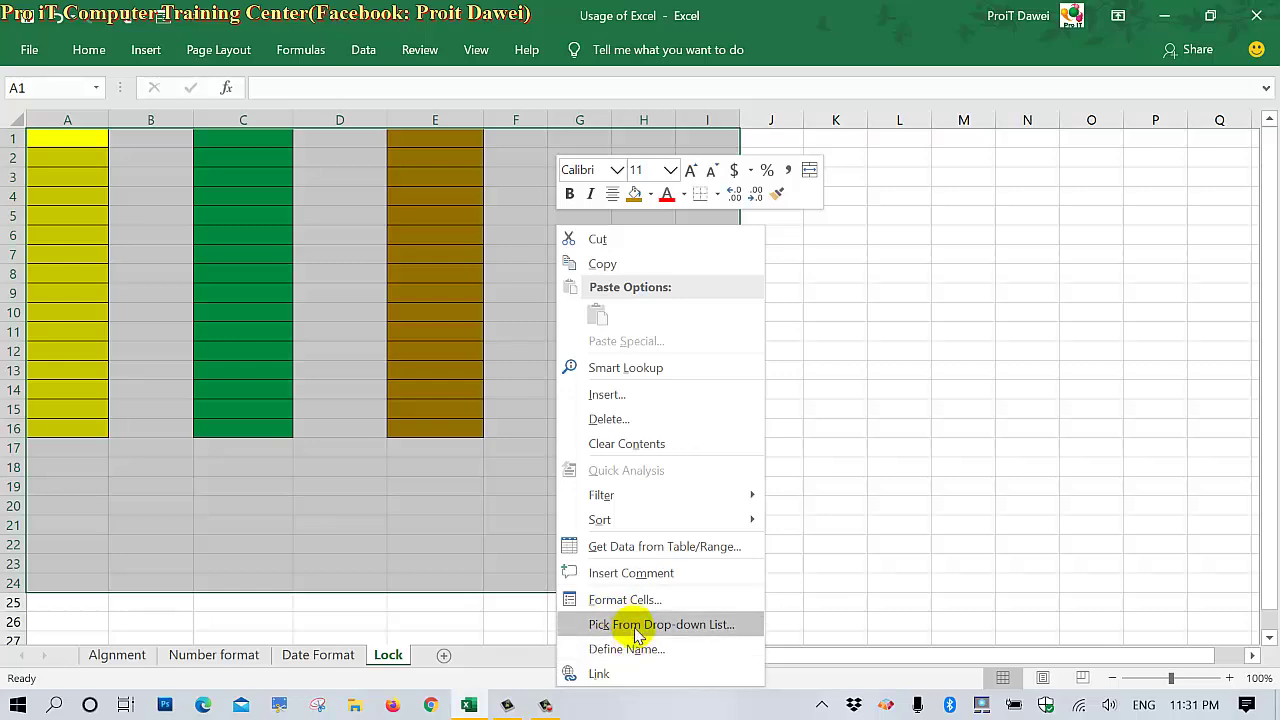
click(622, 600)
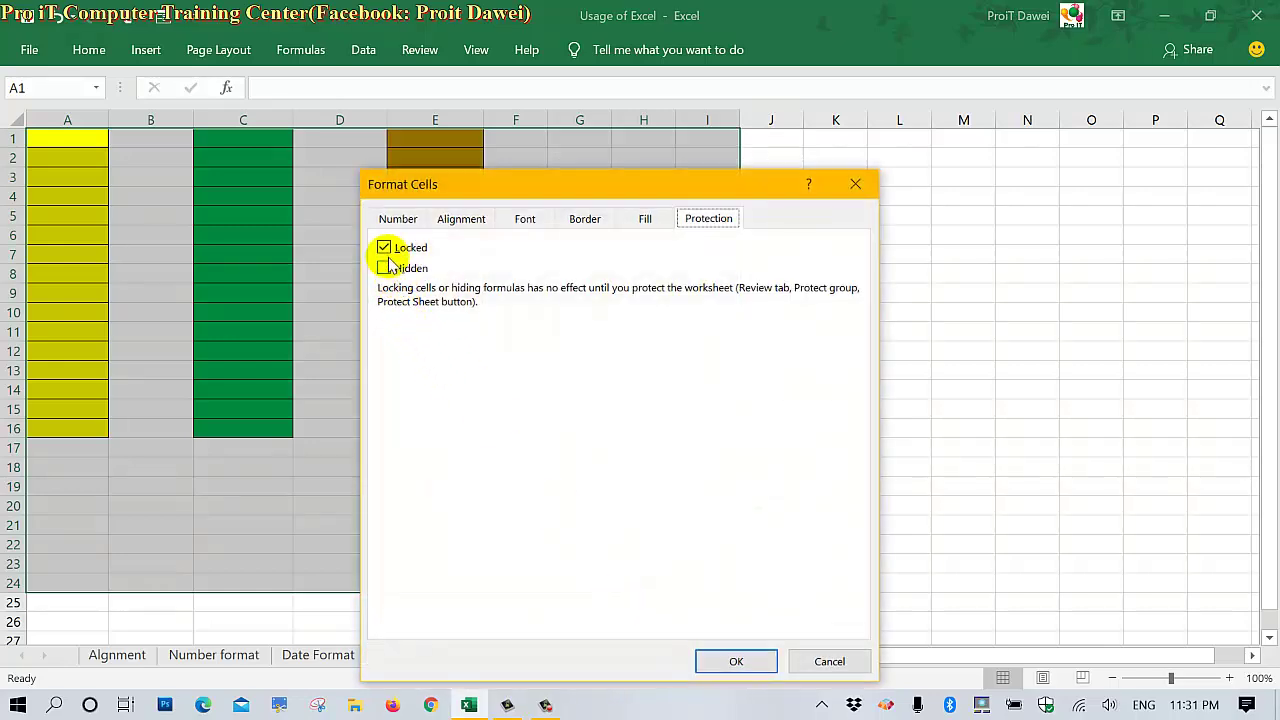
click(829, 661)
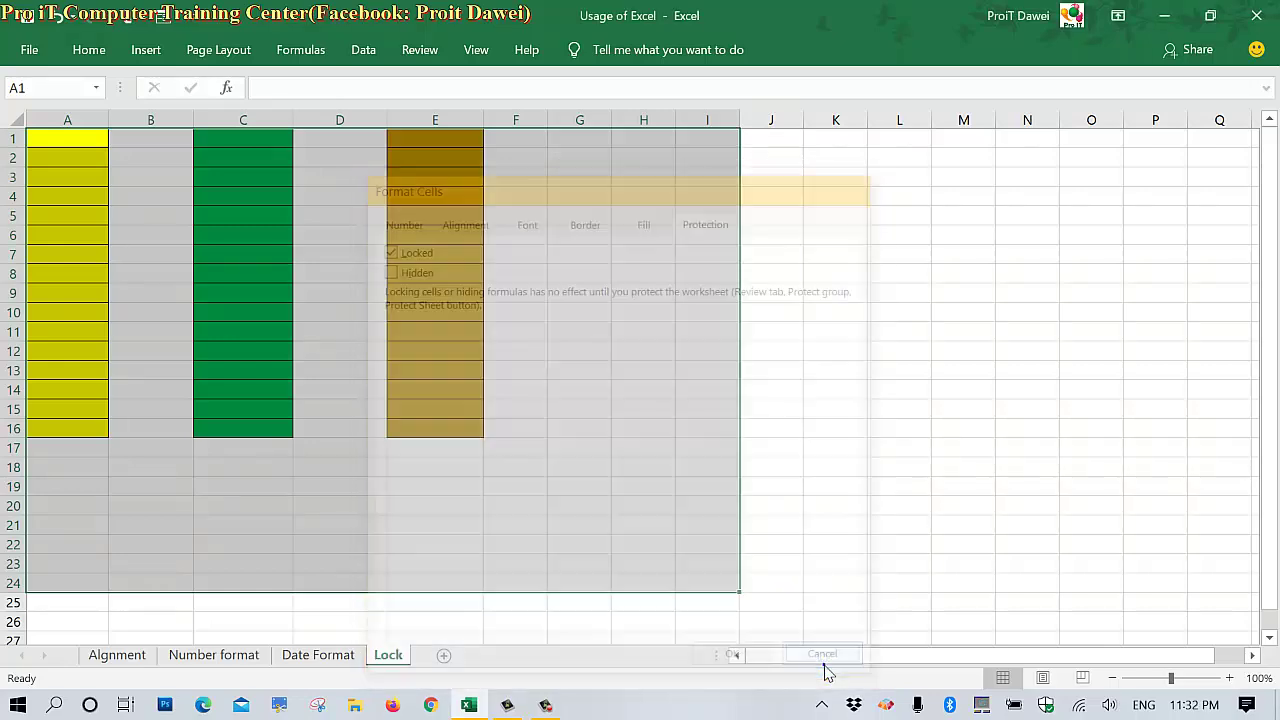
click(497, 357)
drag(416, 143, 400, 432)
Clear the Locked option in Format Cells Protection for the brown cells E1:E16
right_click(454, 333)
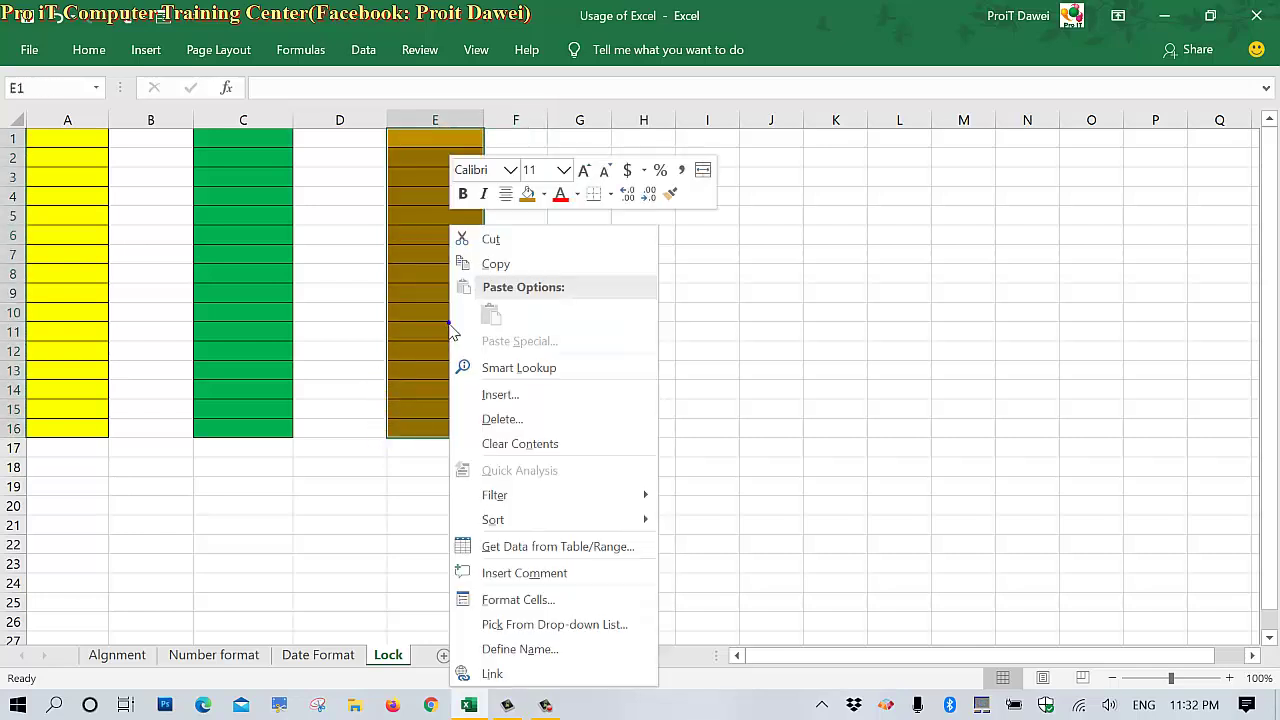
click(517, 600)
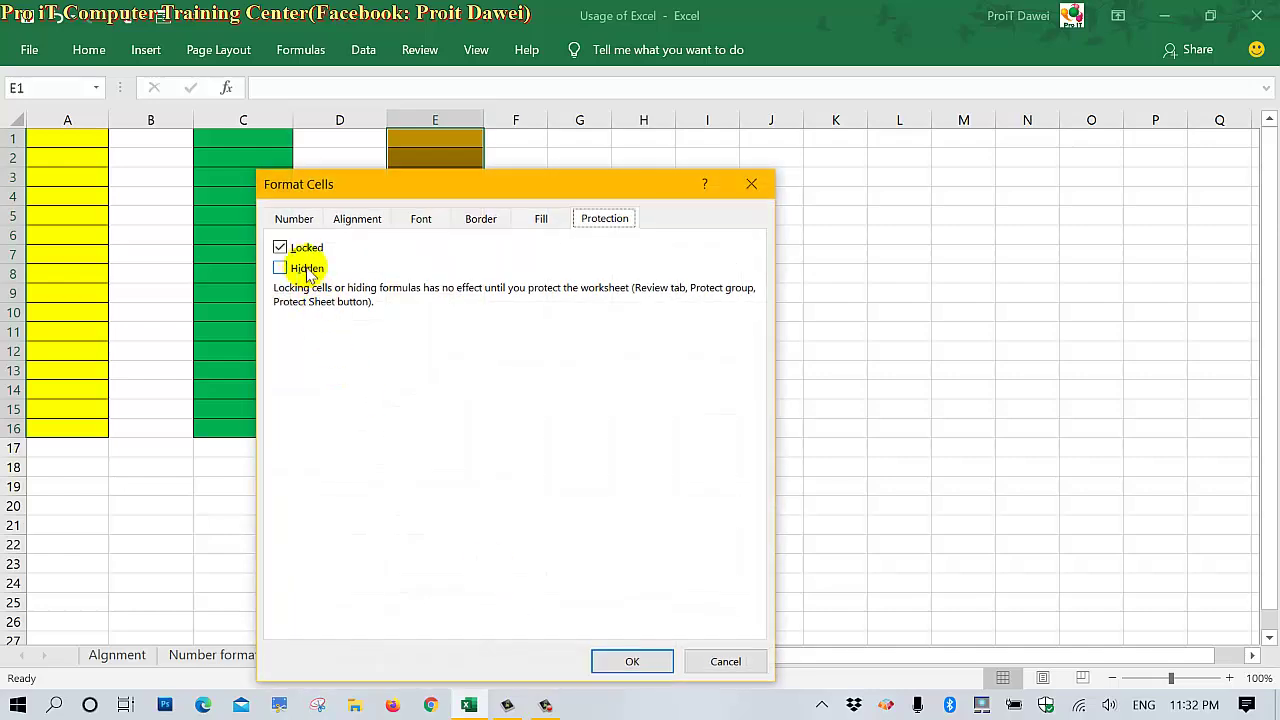
click(281, 249)
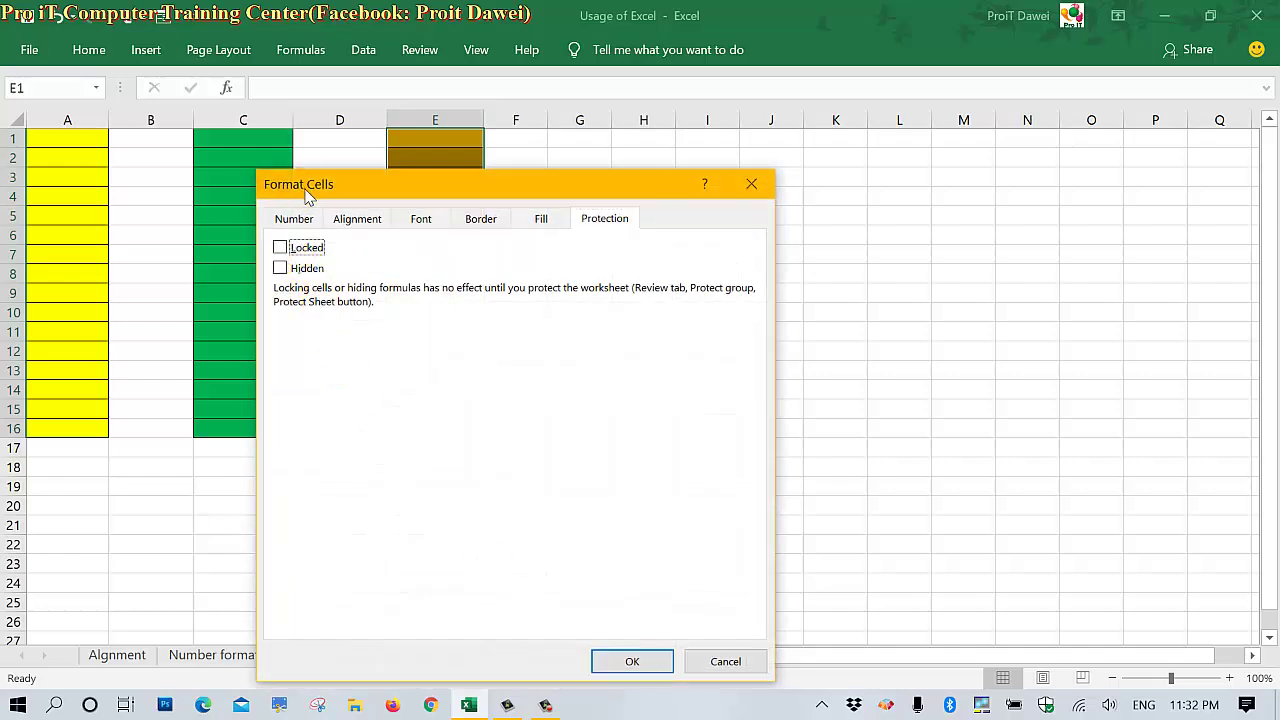
mouse_move(304, 189)
mouse_down()
mouse_move(681, 203)
mouse_move(977, 553)
mouse_up()
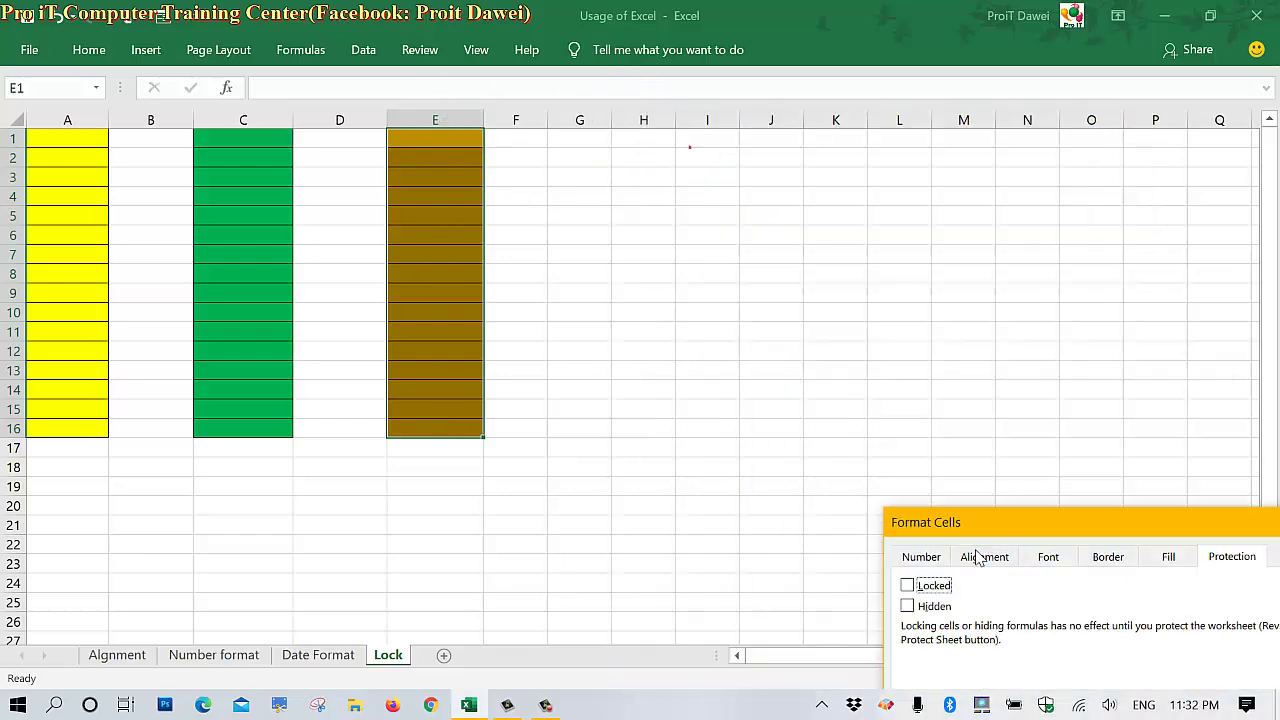
drag(957, 519, 641, 80)
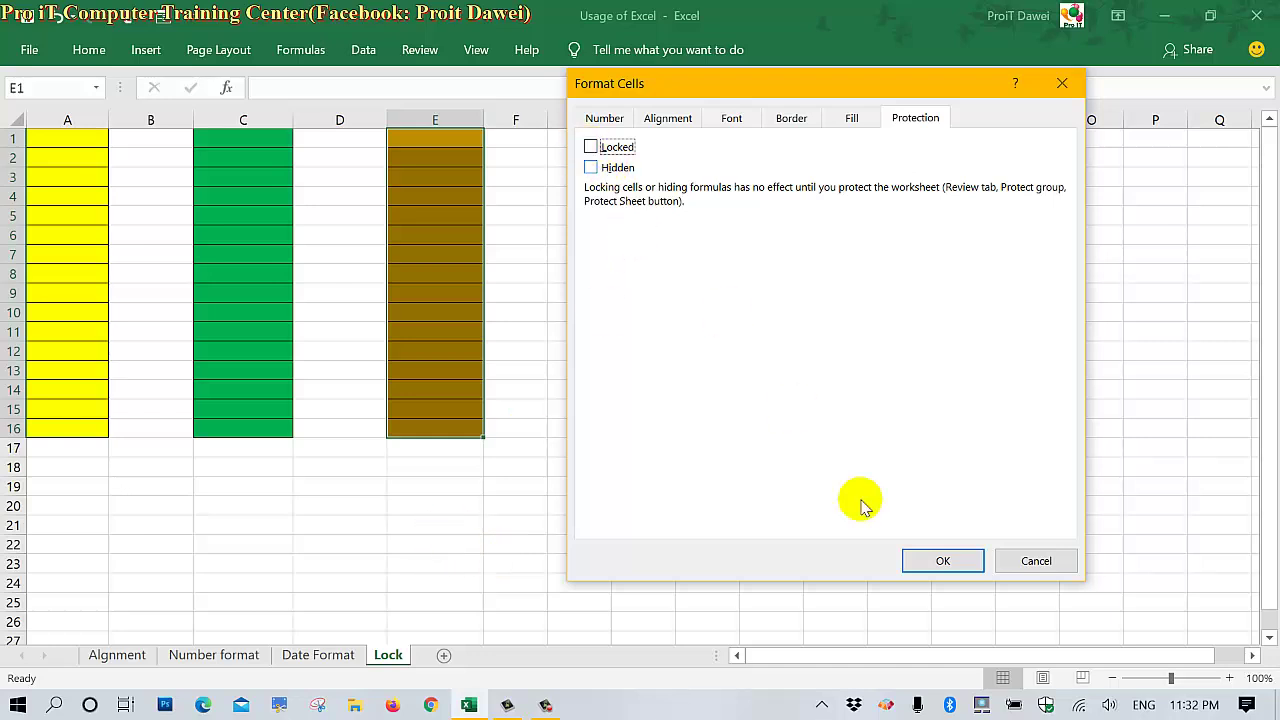
click(943, 560)
click(667, 404)
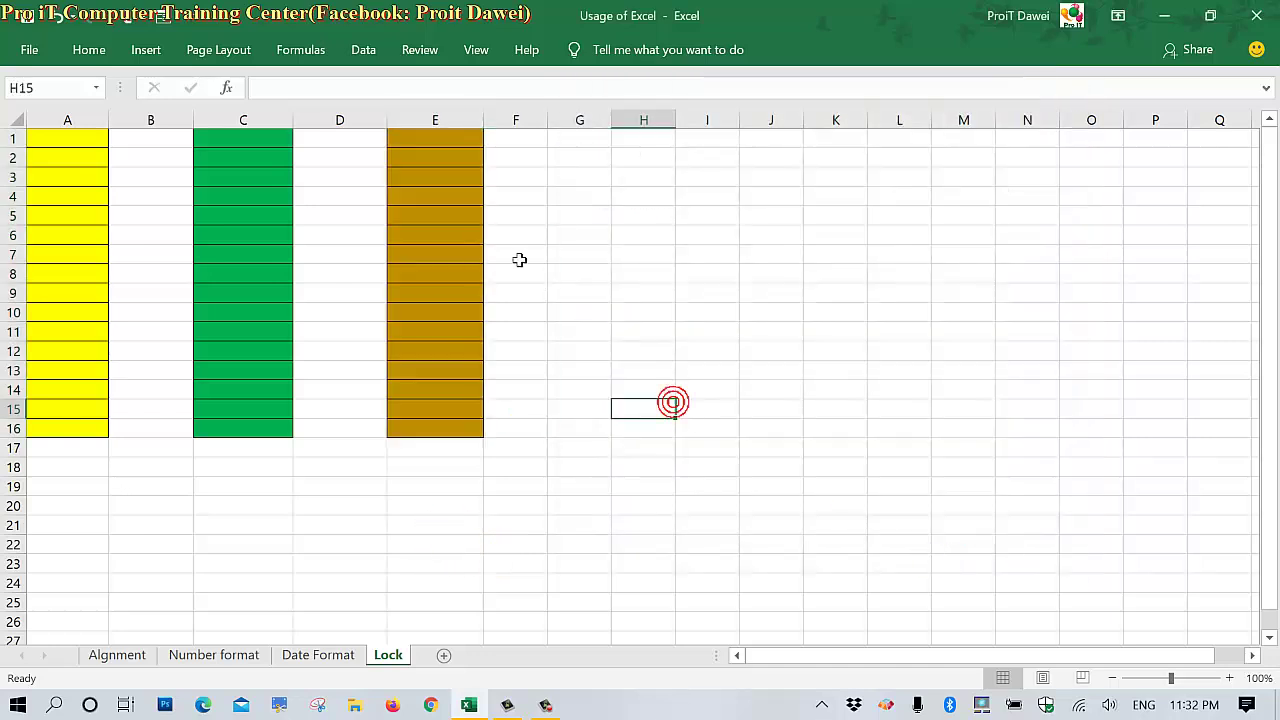
click(446, 200)
click(443, 269)
click(427, 332)
click(338, 216)
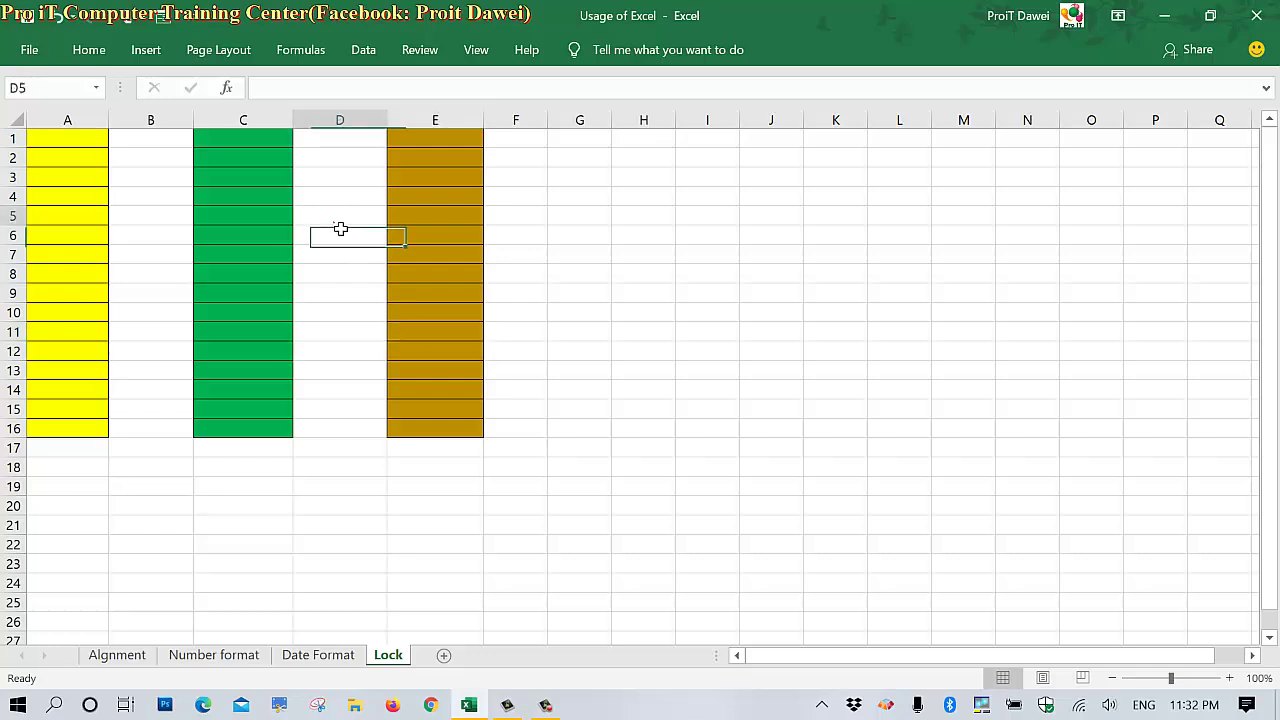
click(77, 142)
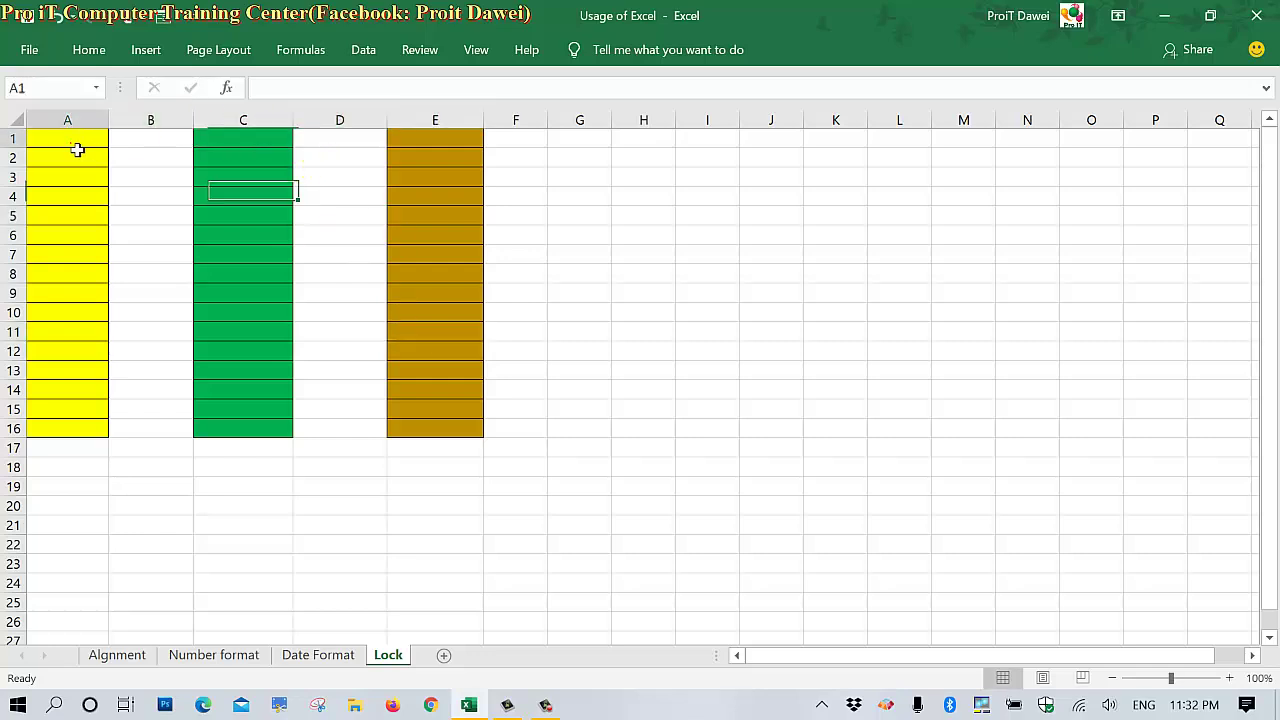
click(340, 240)
click(437, 231)
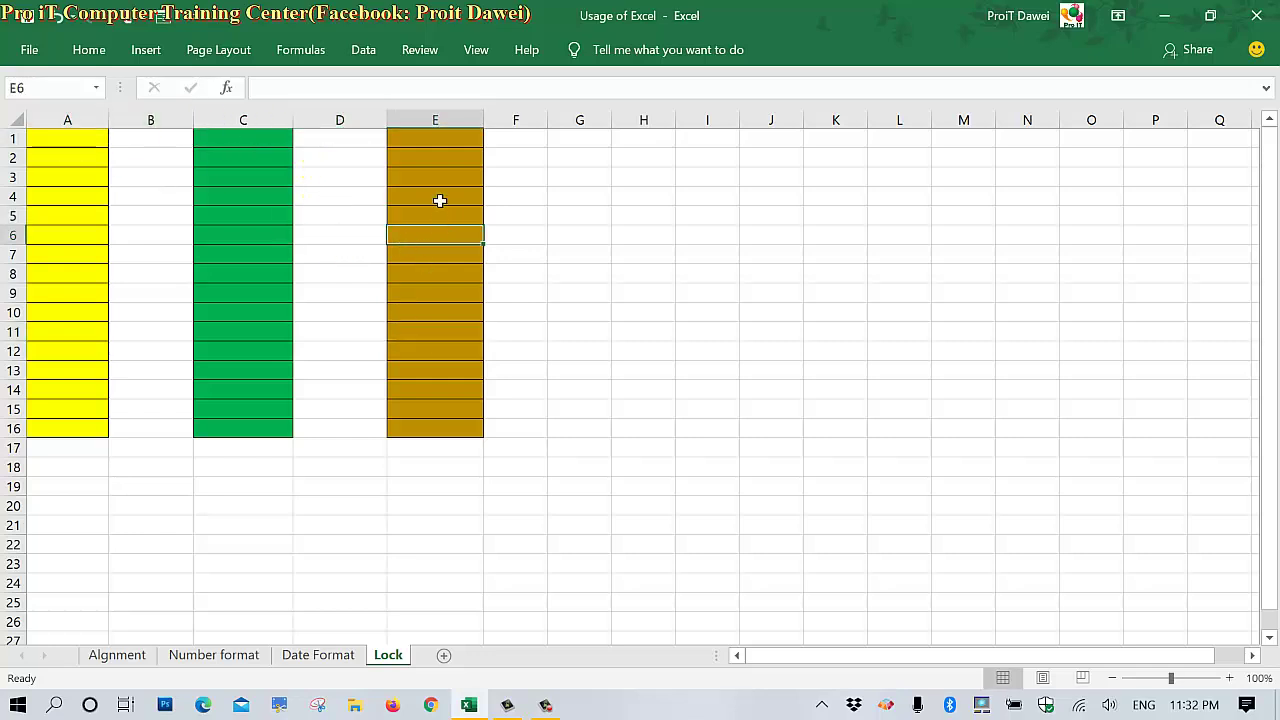
drag(420, 146, 408, 433)
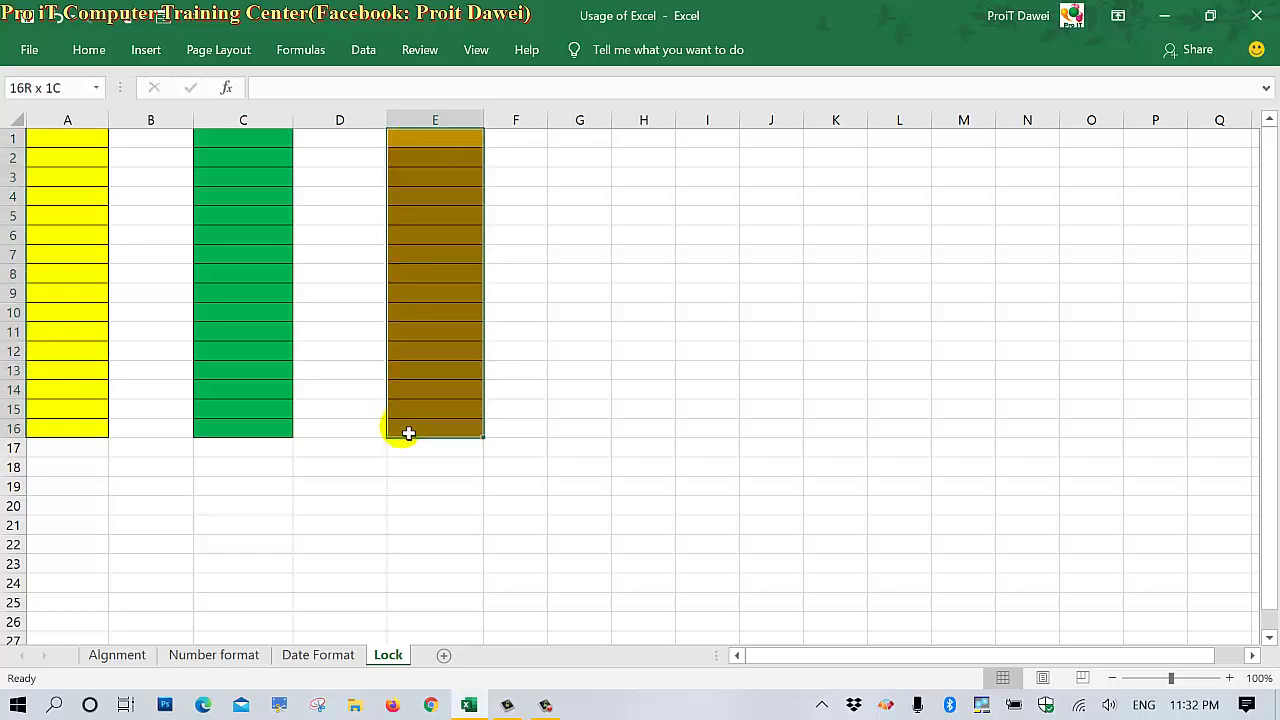
right_click(461, 339)
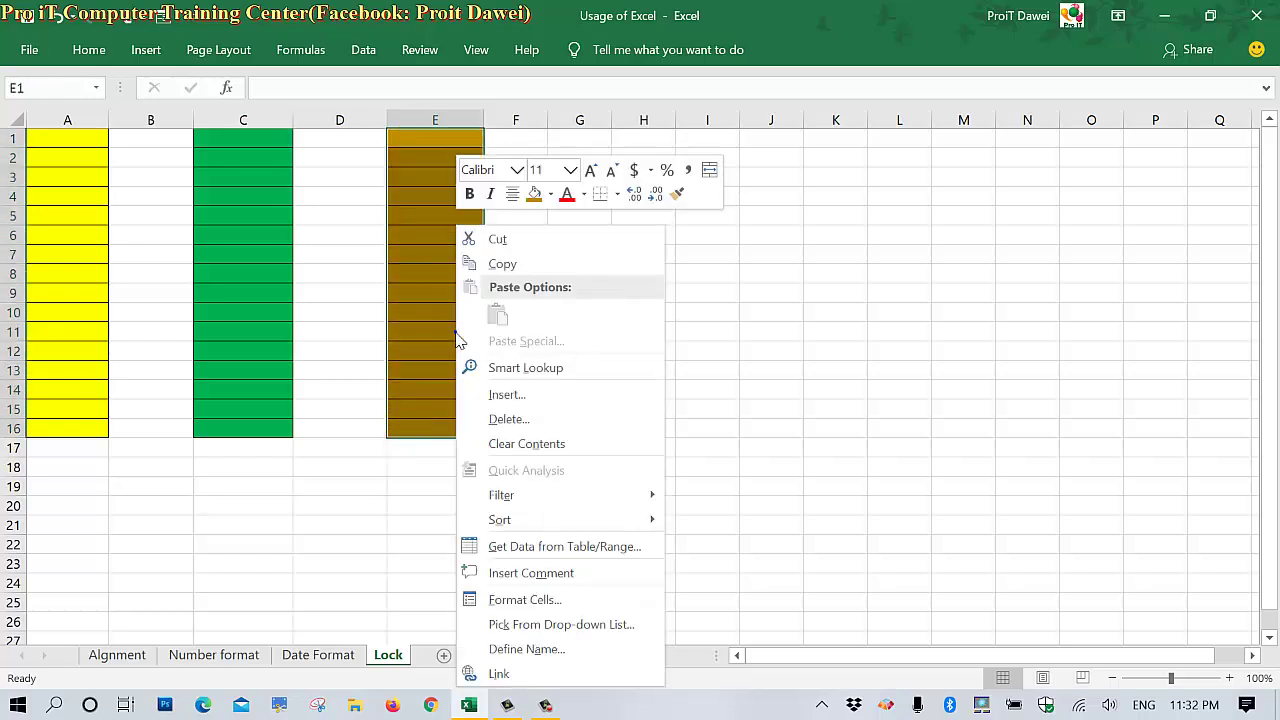
click(516, 603)
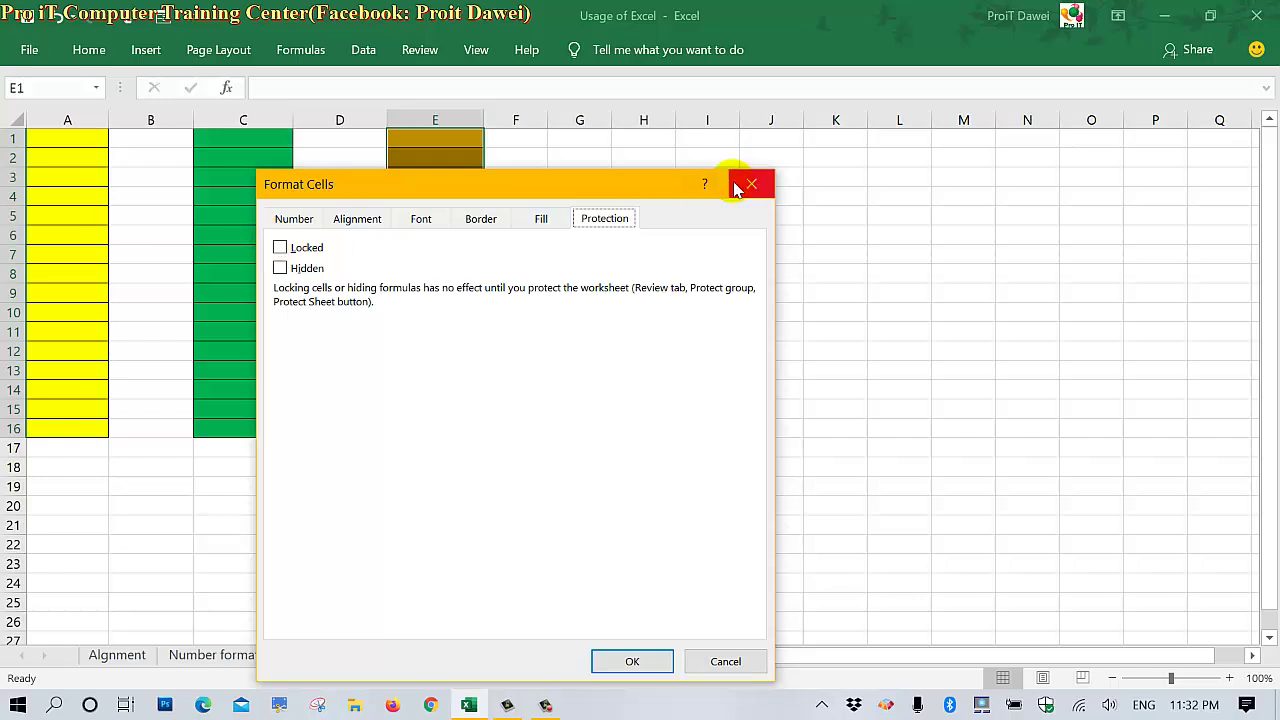
click(737, 185)
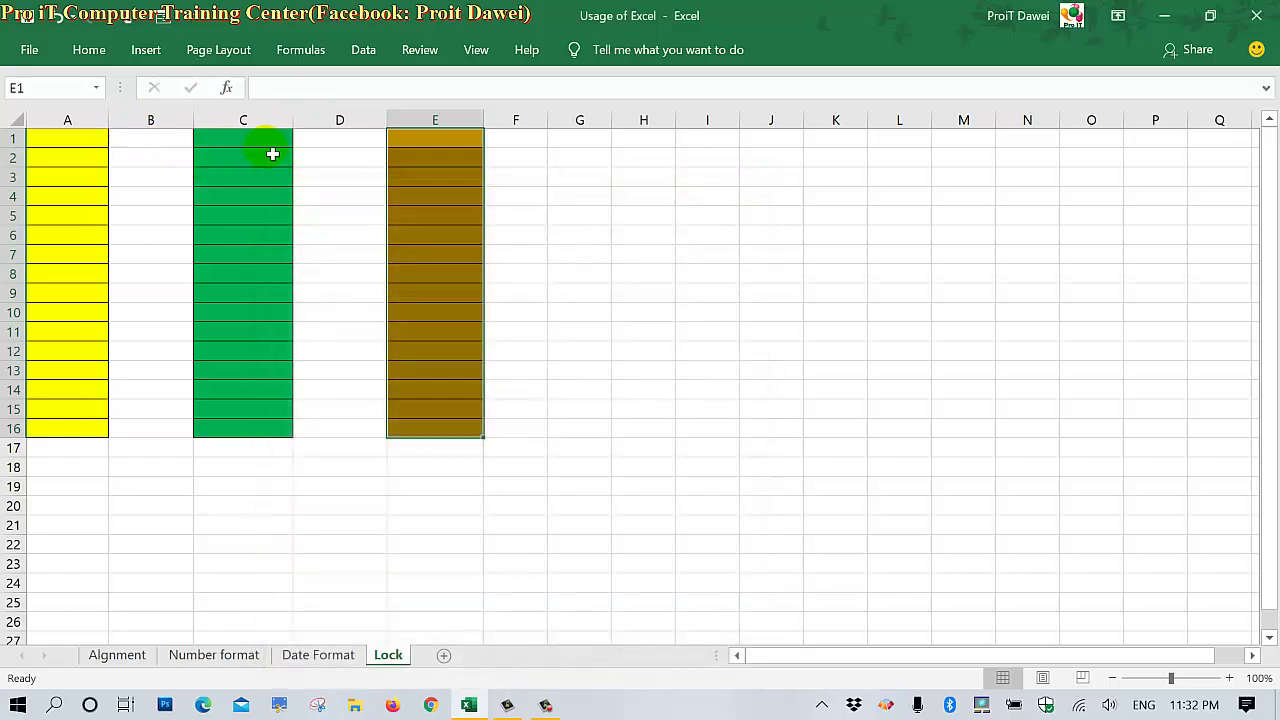
drag(268, 139, 235, 436)
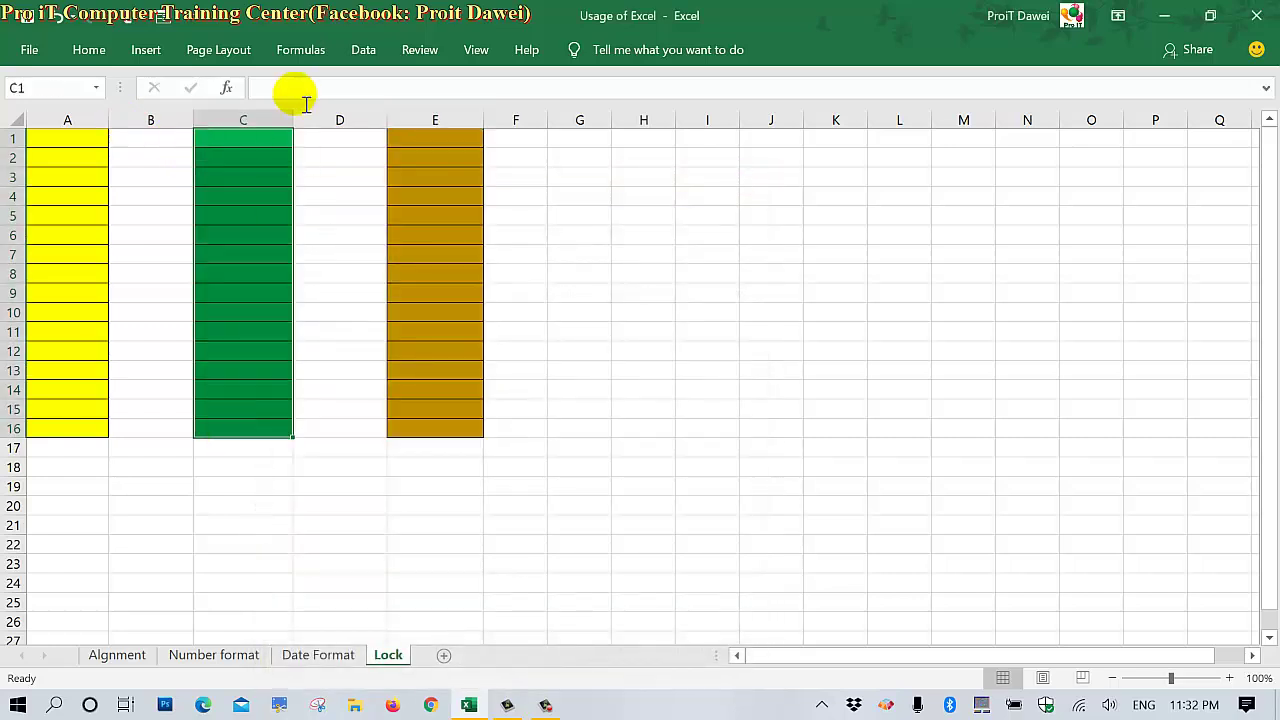
right_click(238, 196)
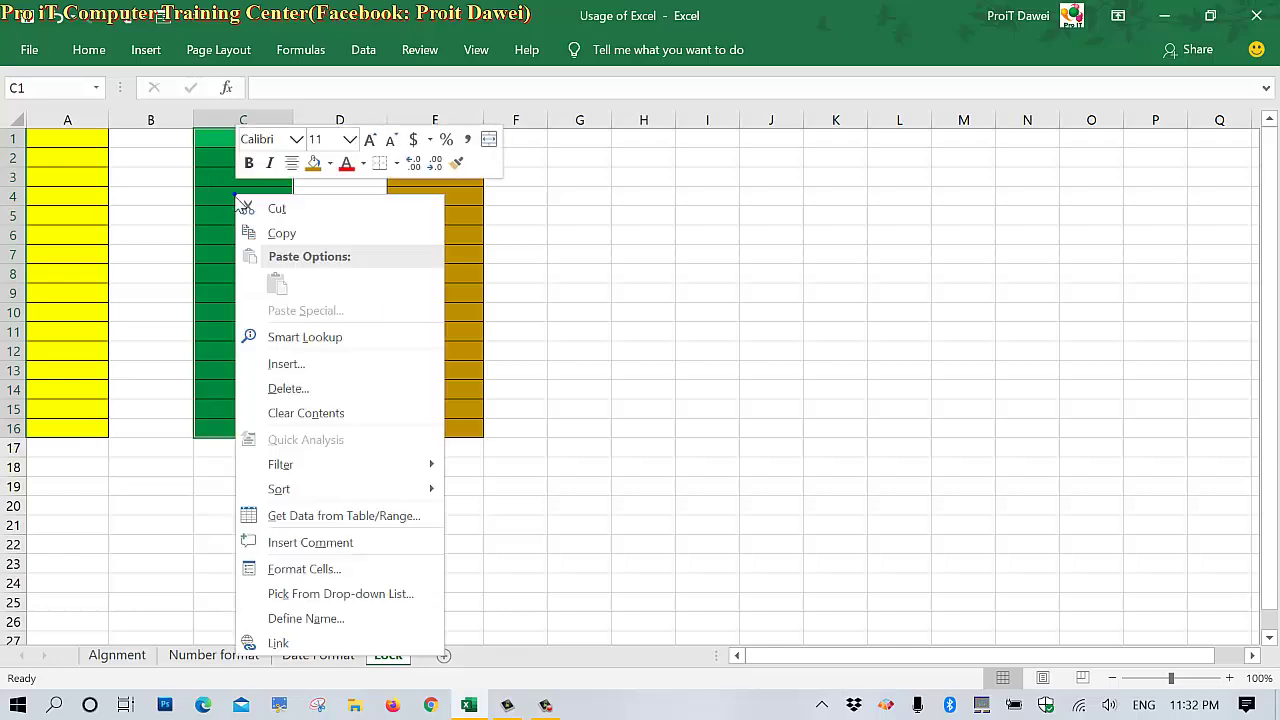
click(288, 569)
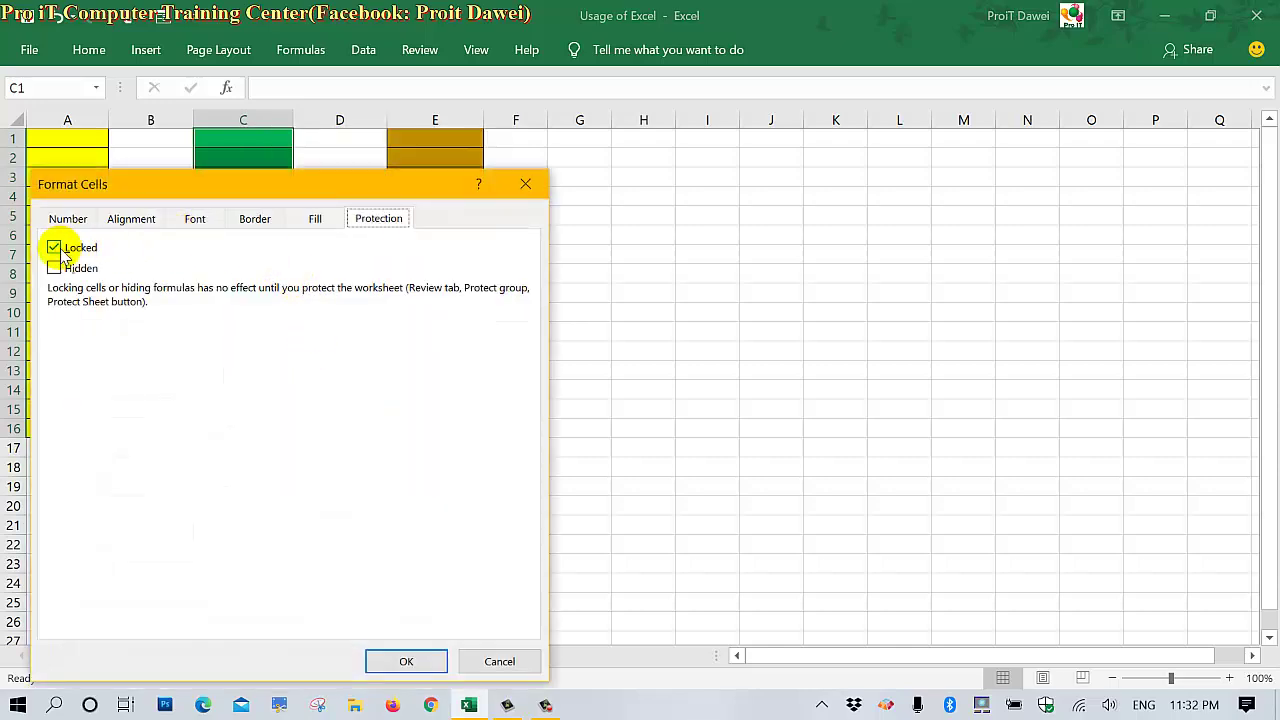
click(525, 184)
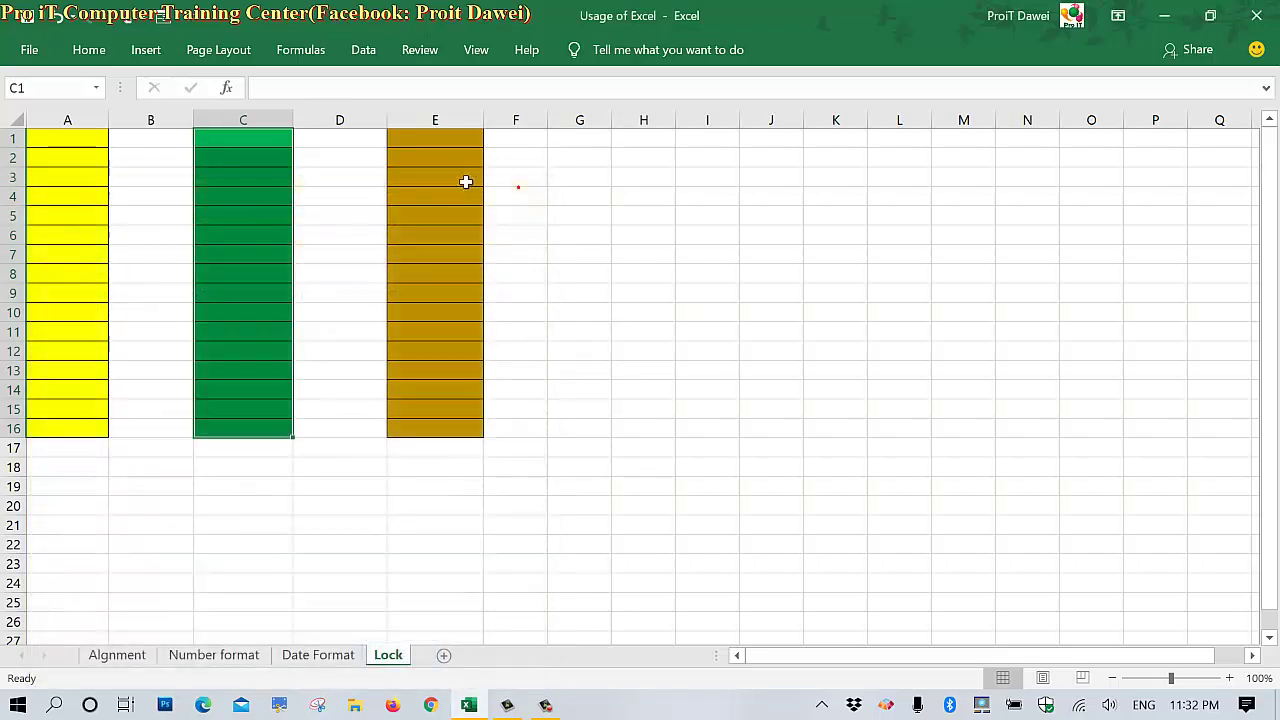
drag(446, 146, 420, 430)
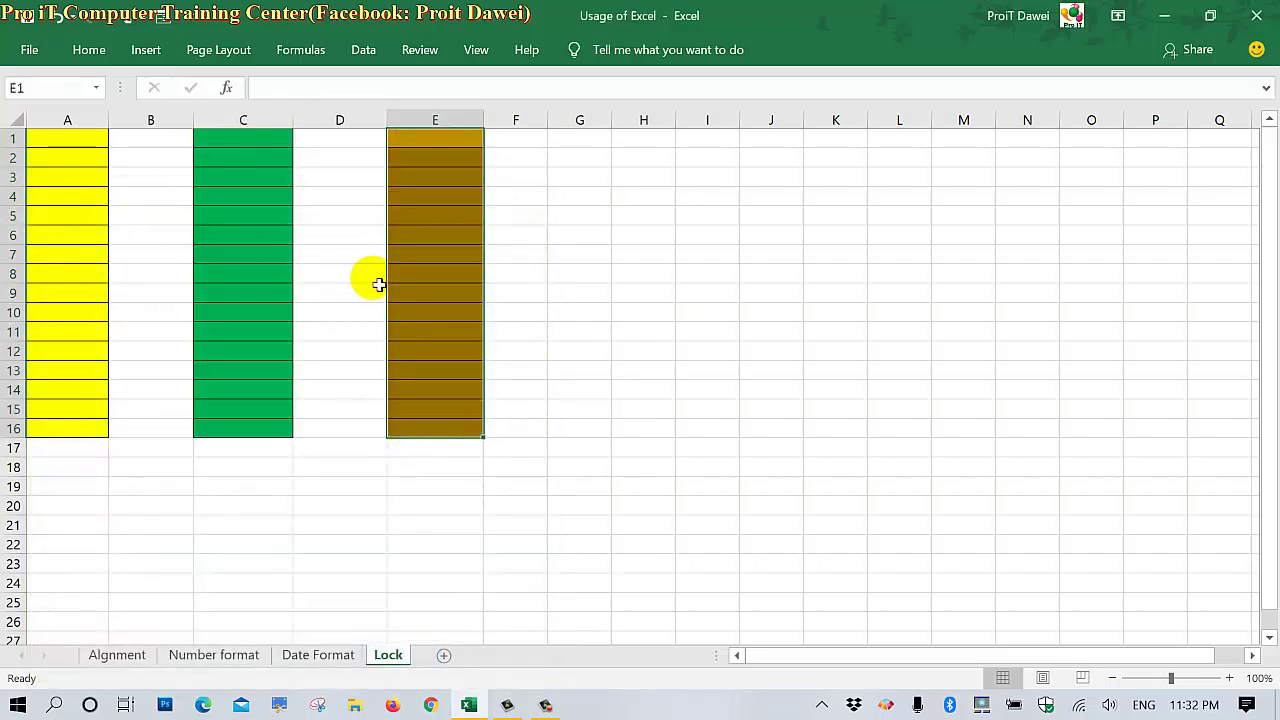
drag(63, 137, 442, 342)
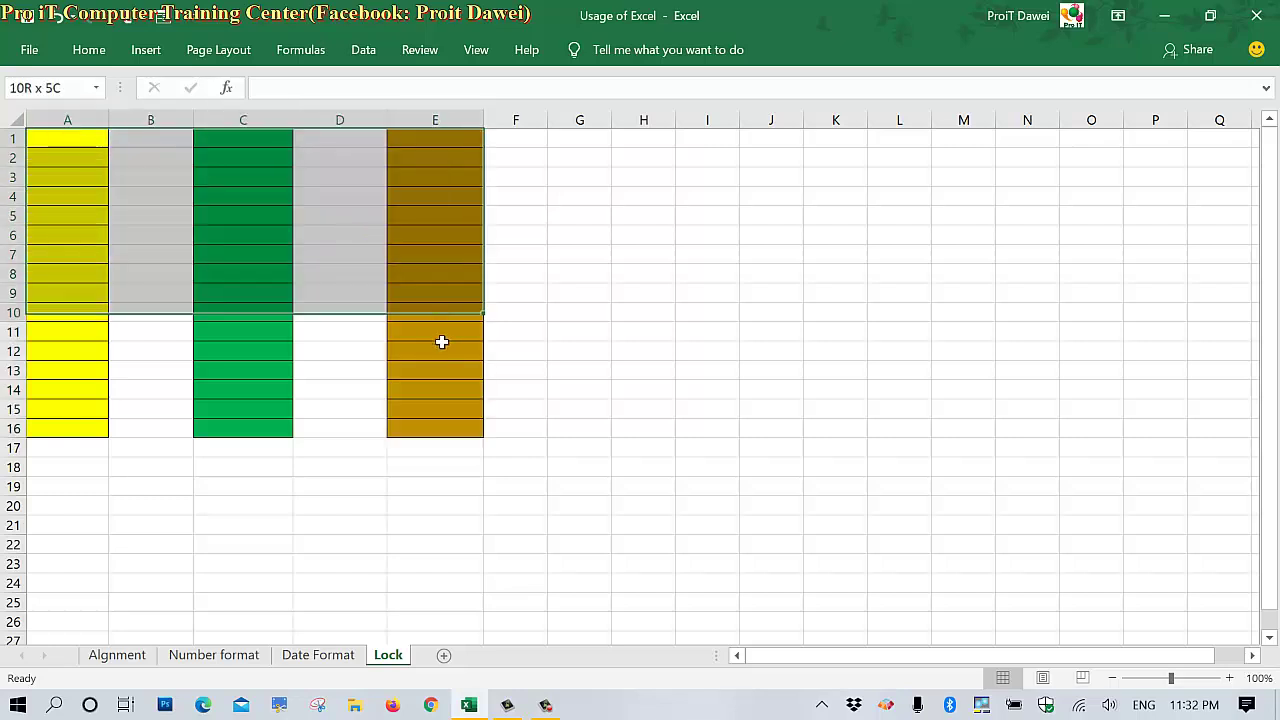
drag(442, 342, 495, 432)
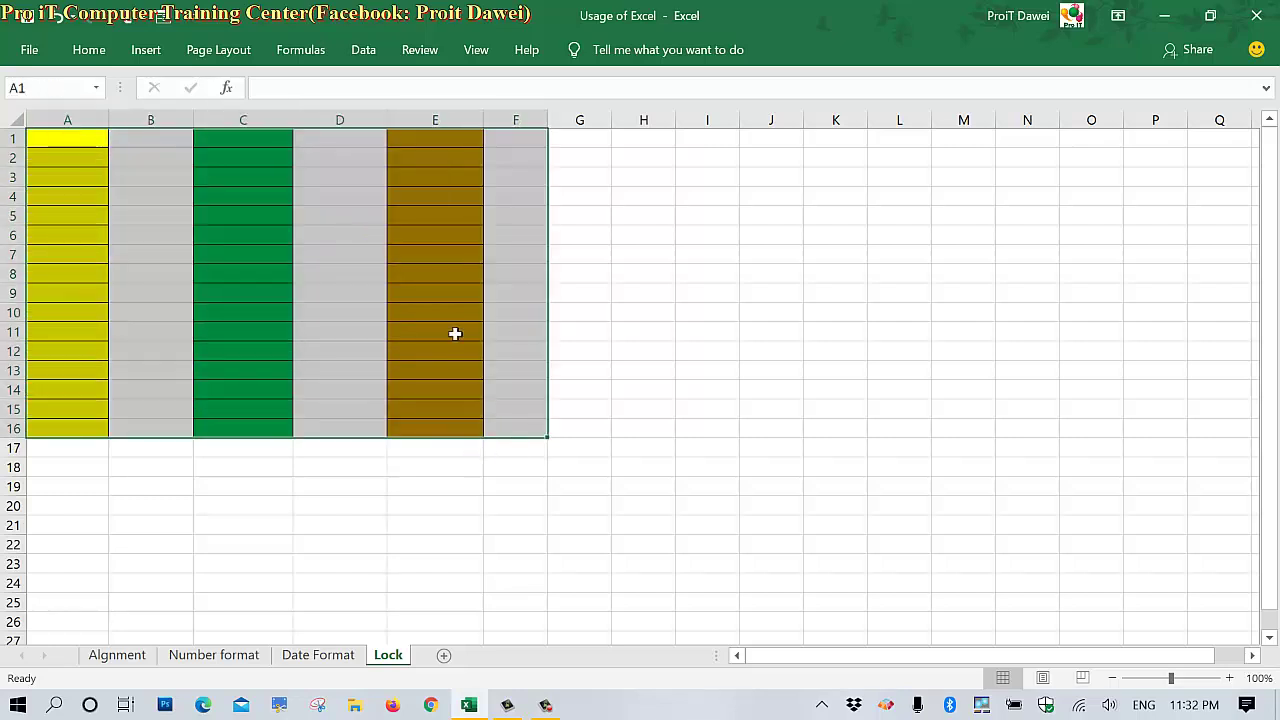
right_click(432, 283)
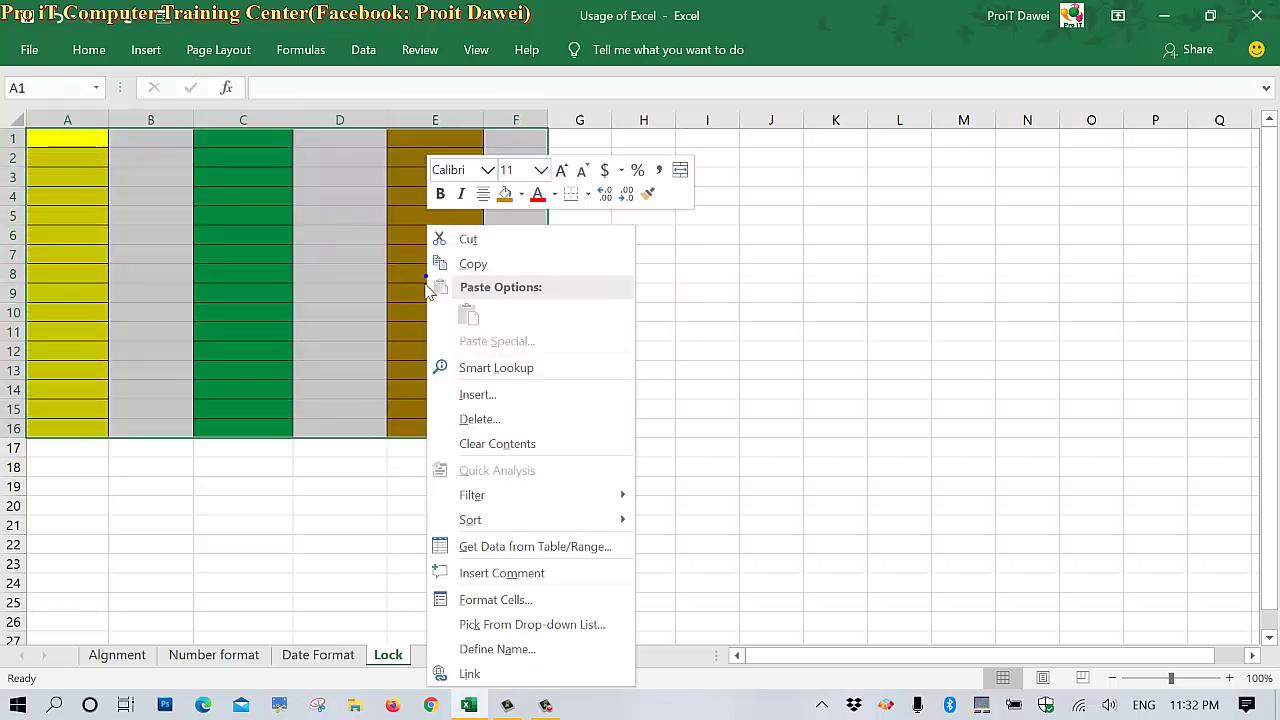
click(465, 600)
click(254, 250)
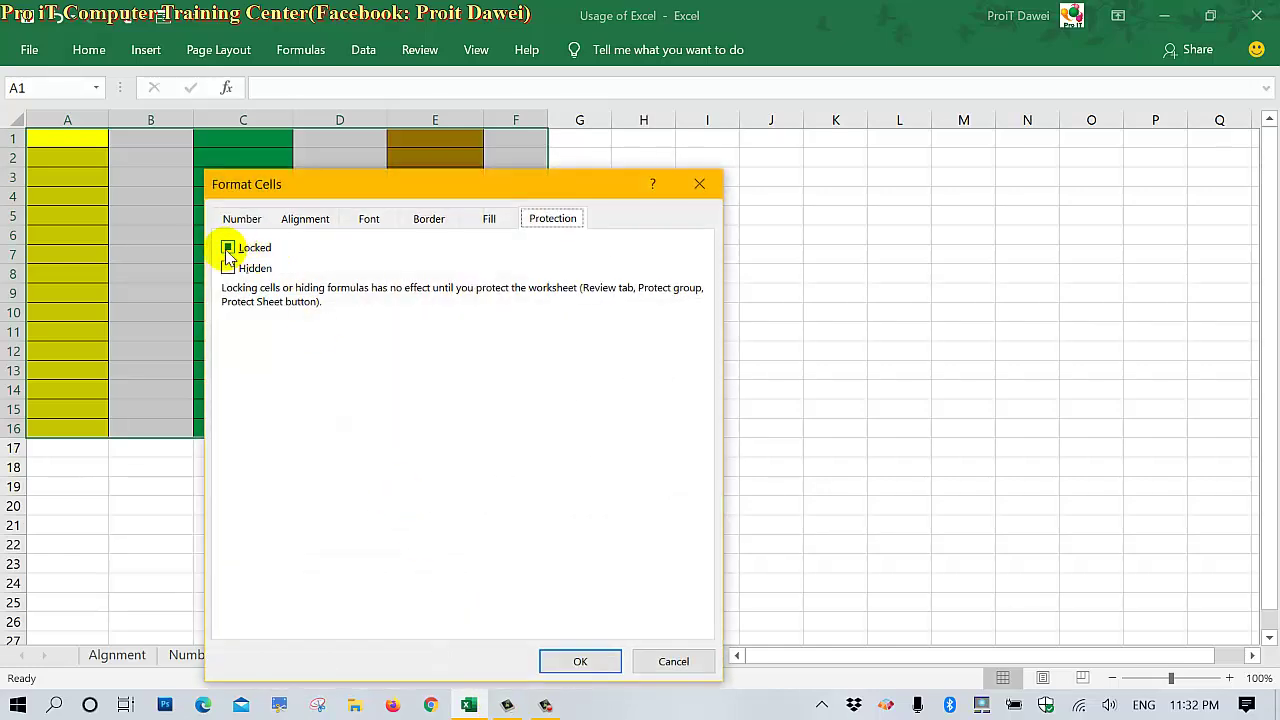
drag(320, 203, 739, 224)
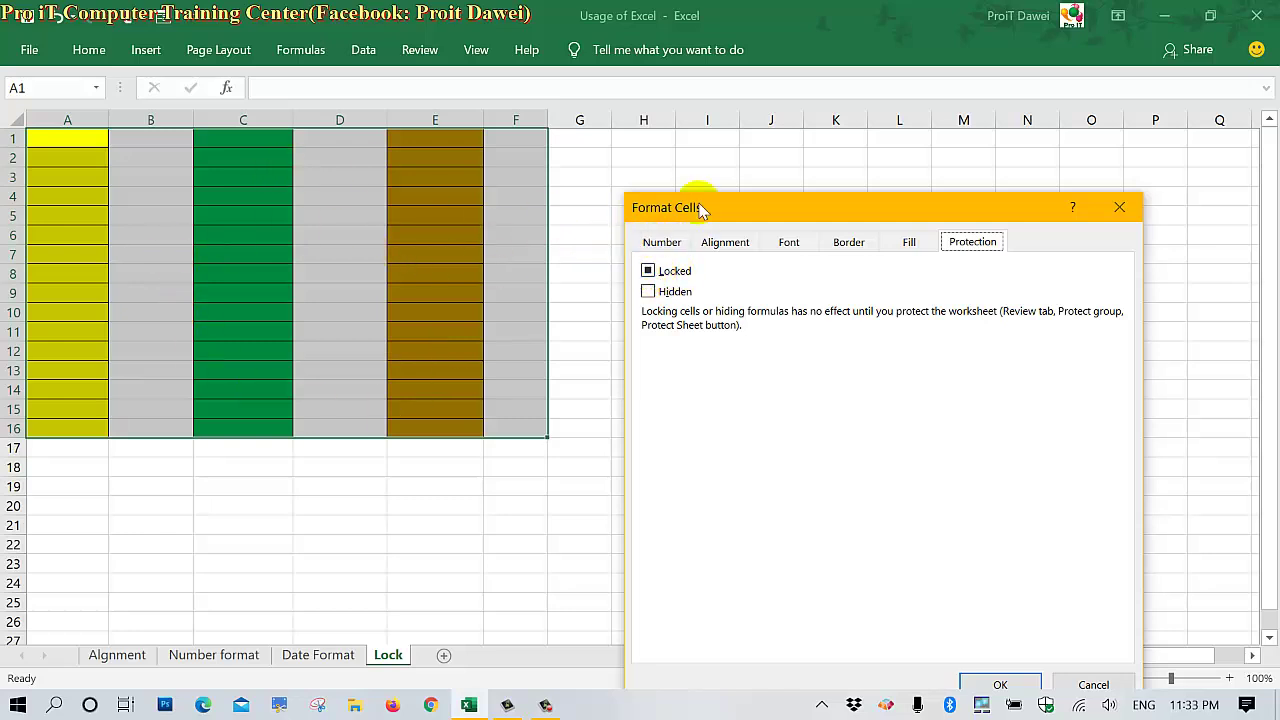
drag(703, 210, 666, 89)
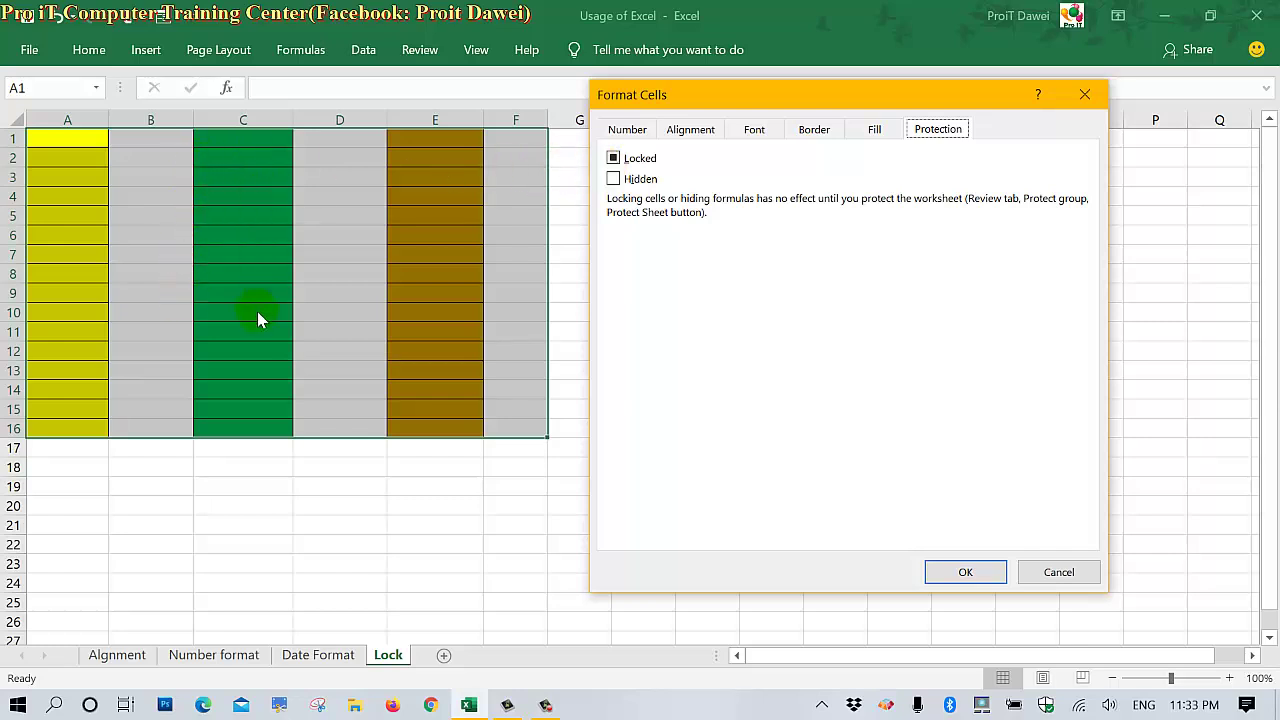
click(1064, 572)
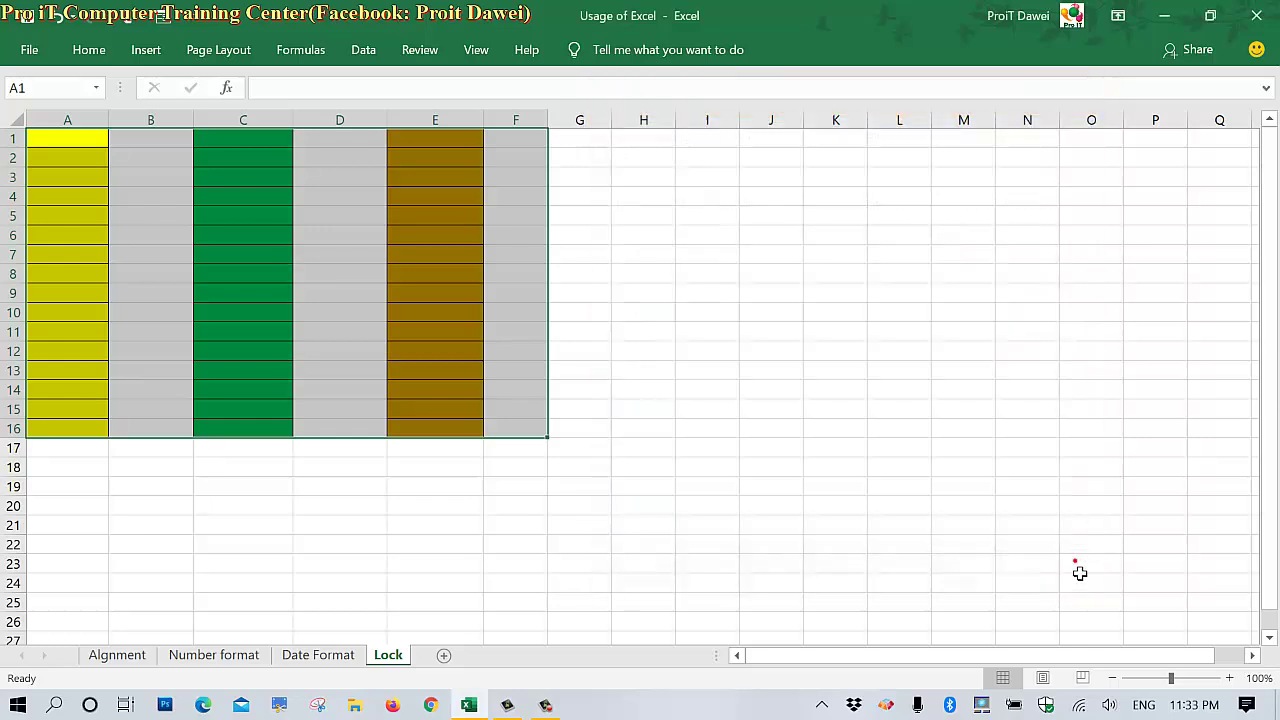
click(1080, 573)
mouse_move(60, 139)
mouse_down()
mouse_move(268, 395)
mouse_move(334, 586)
mouse_up()
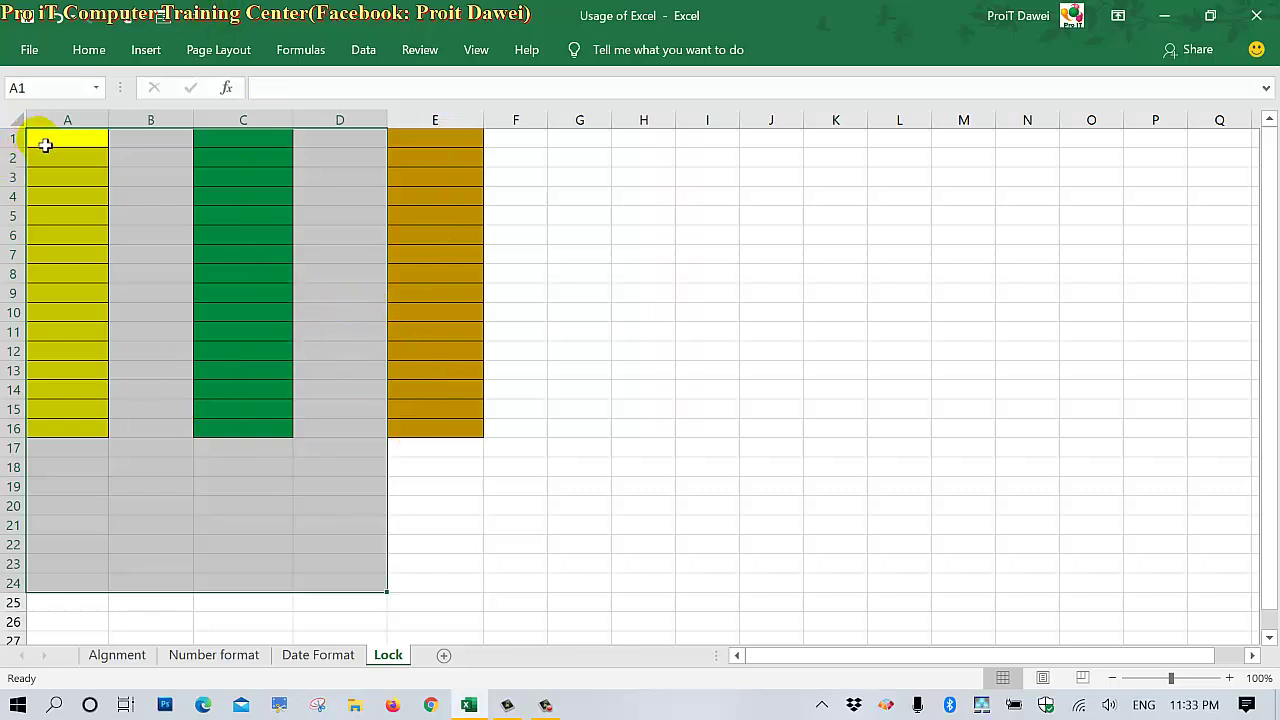
click(530, 412)
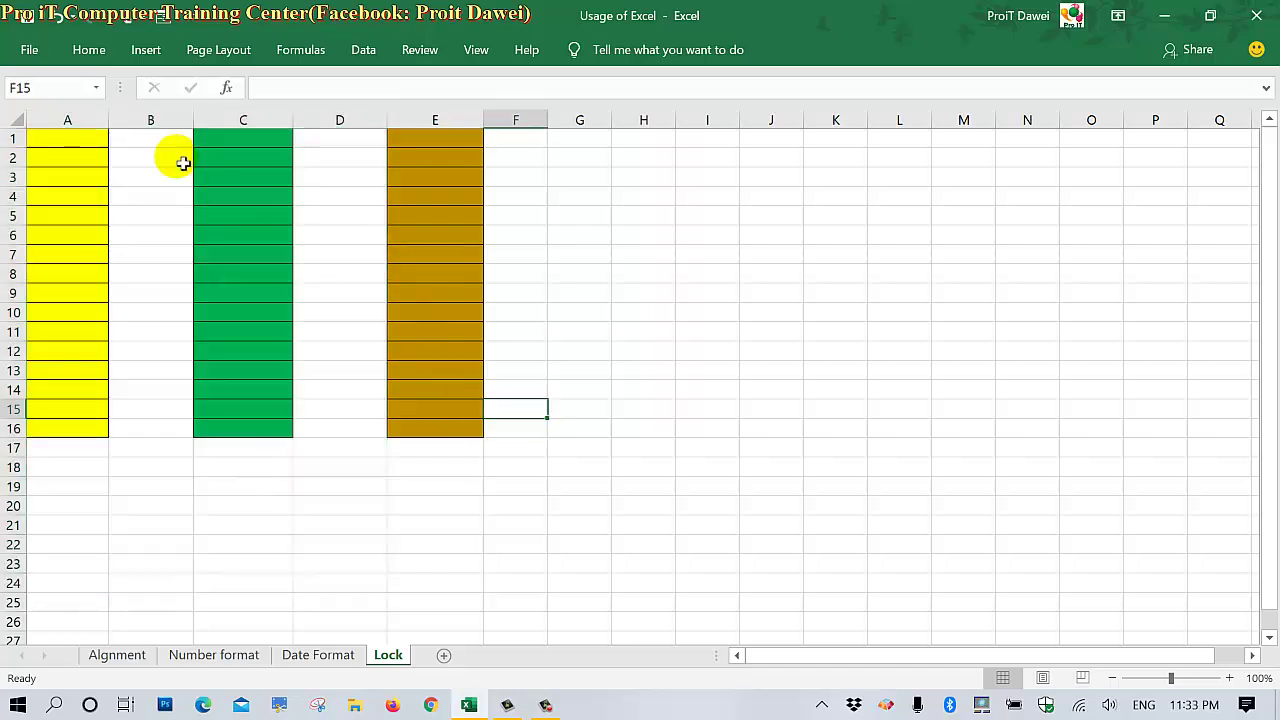
mouse_move(92, 138)
mouse_down()
mouse_move(317, 483)
mouse_move(357, 520)
mouse_up()
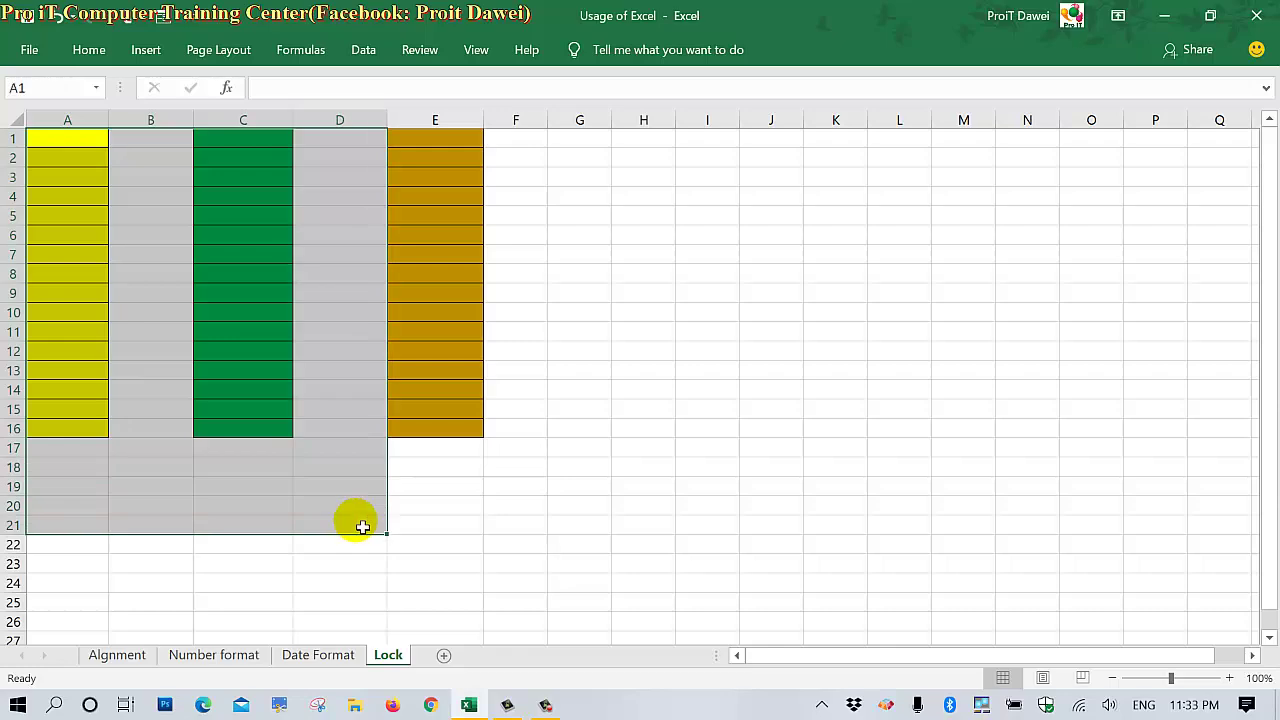
right_click(266, 362)
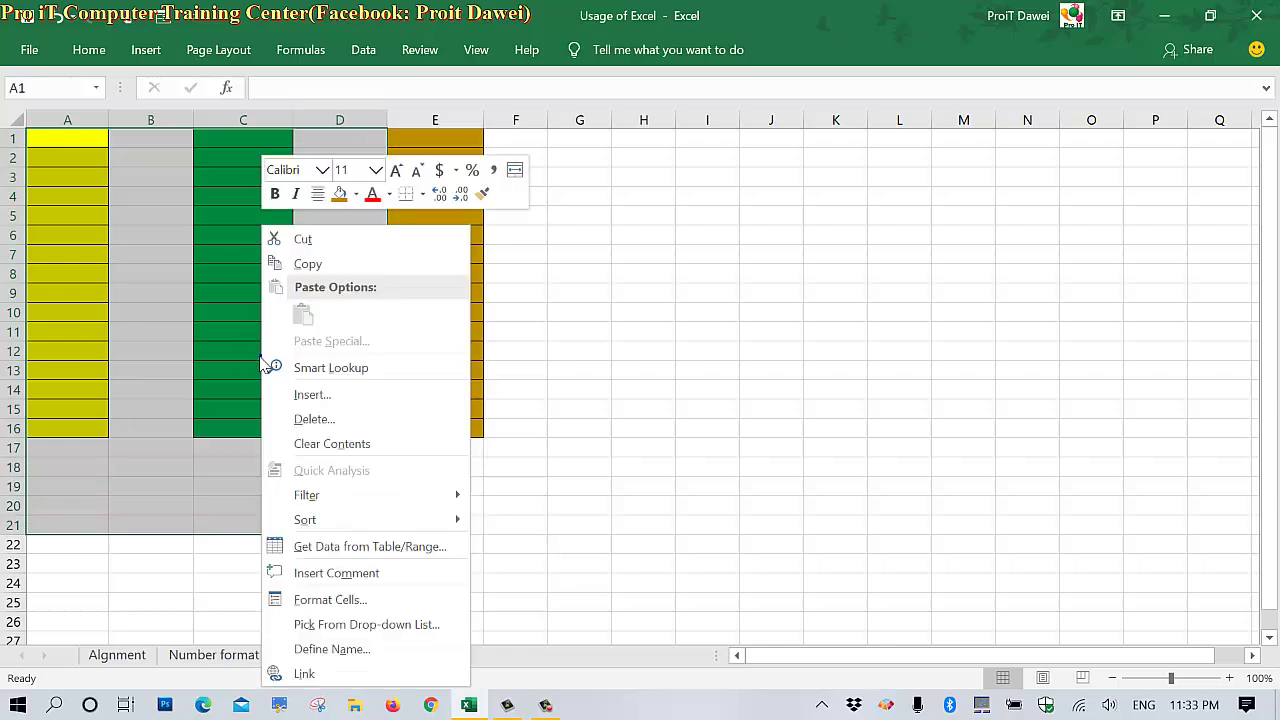
click(330, 599)
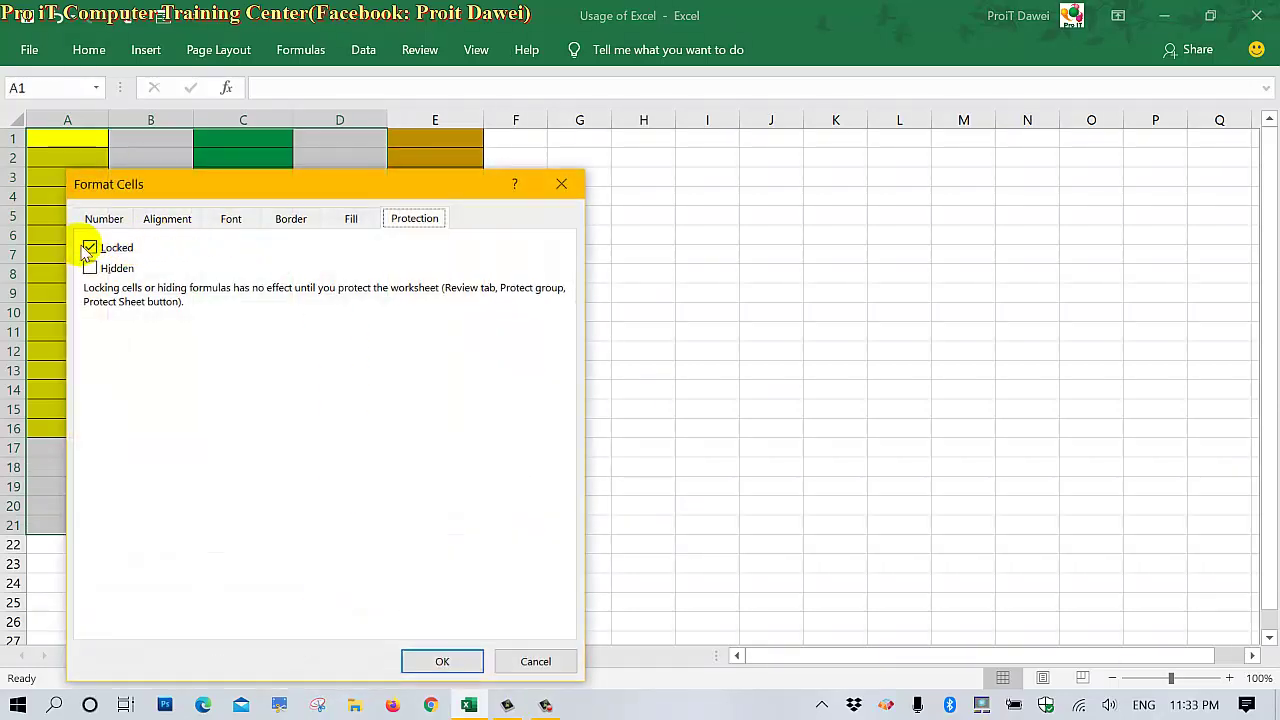
click(561, 184)
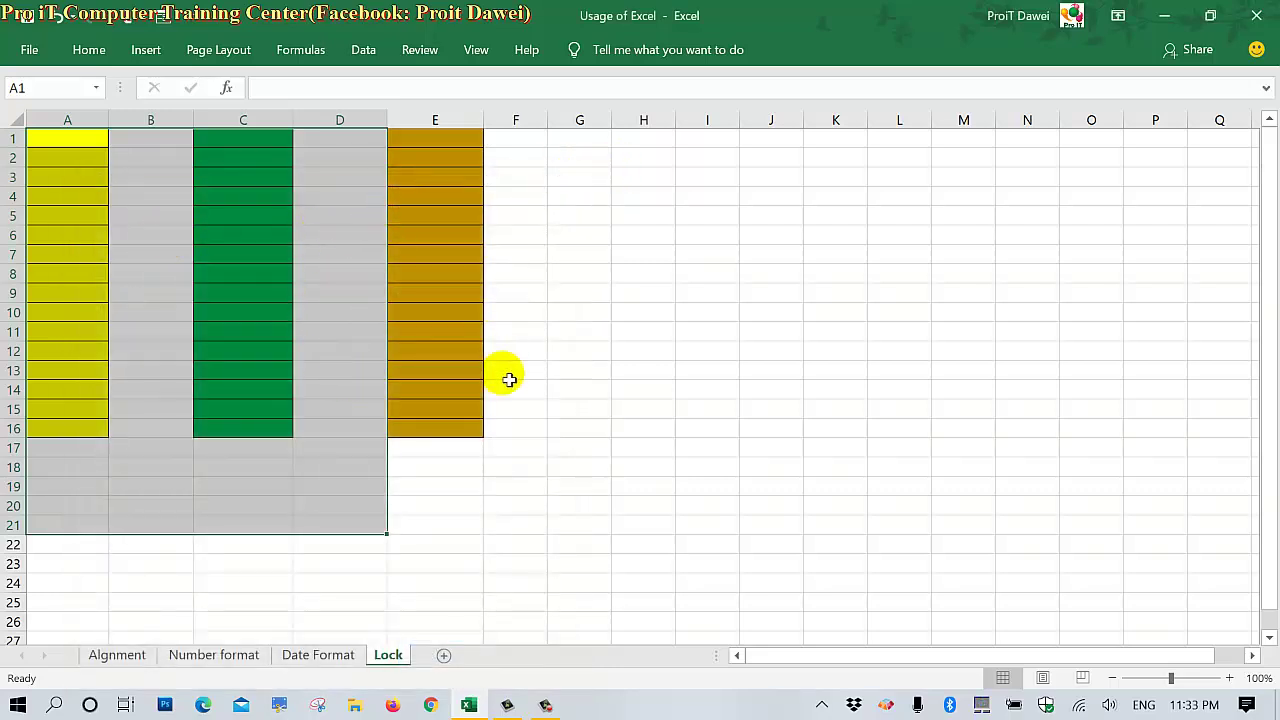
click(461, 147)
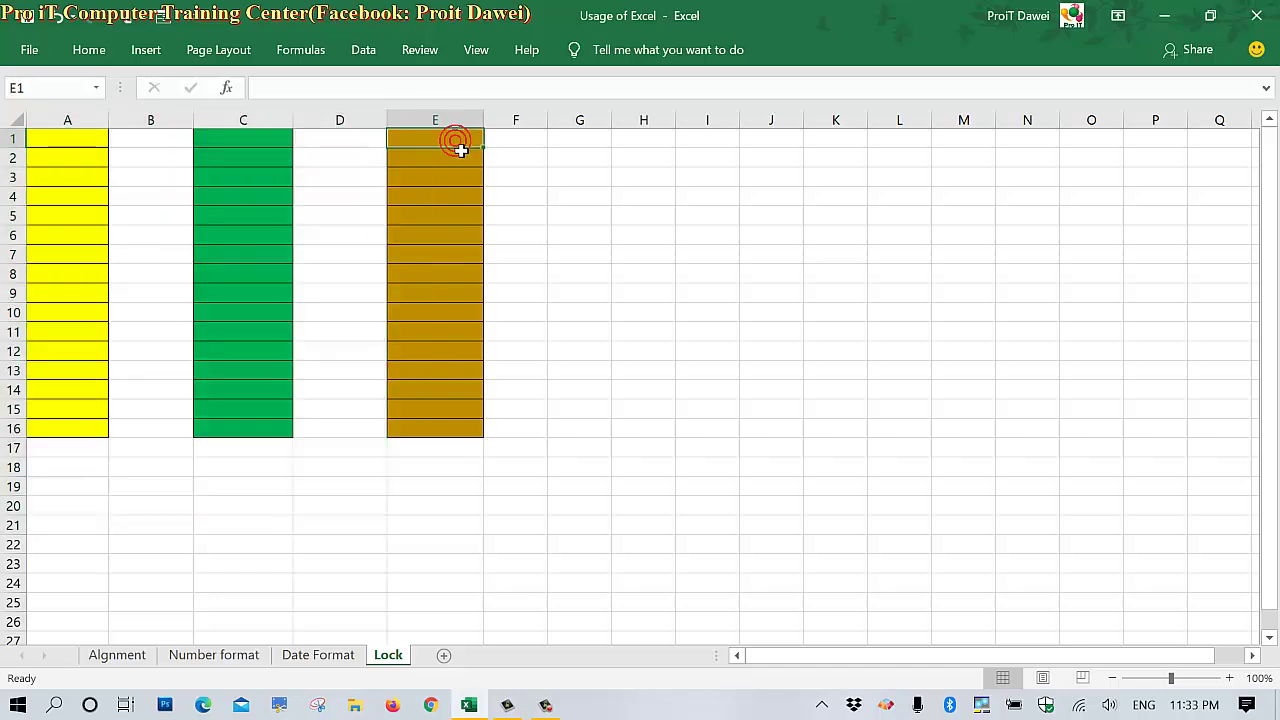
click(568, 196)
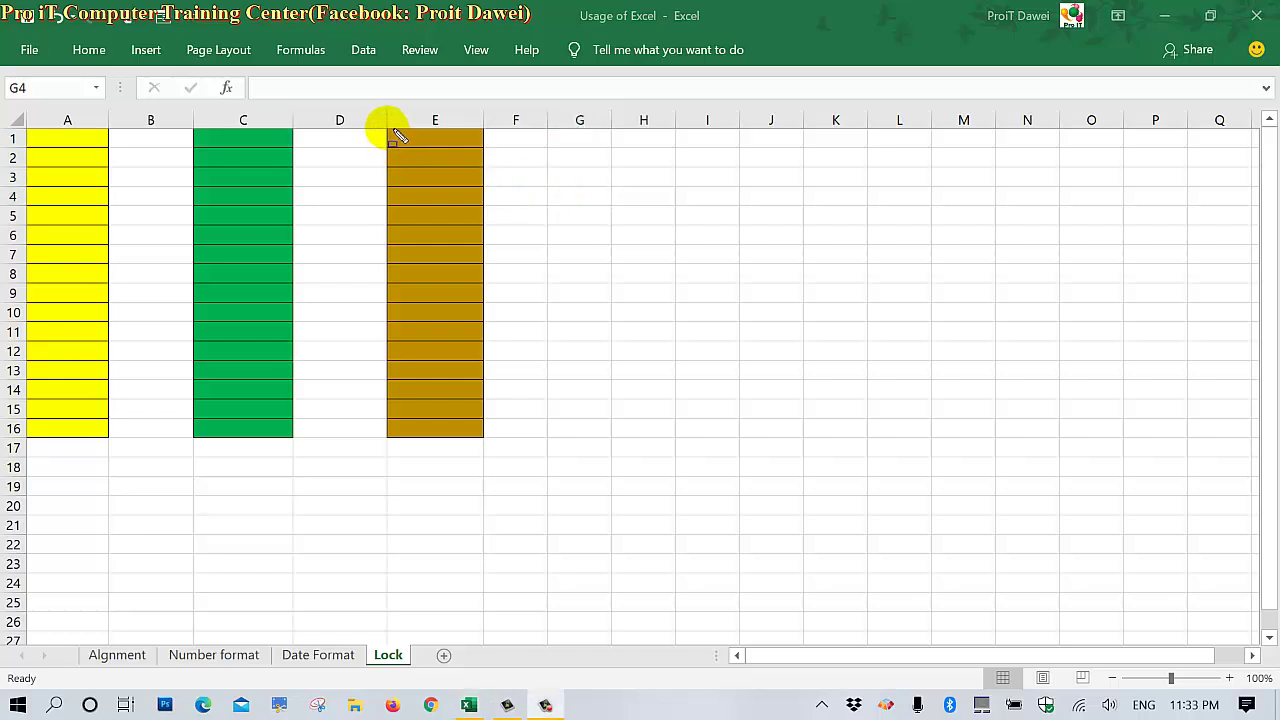
drag(393, 139, 490, 447)
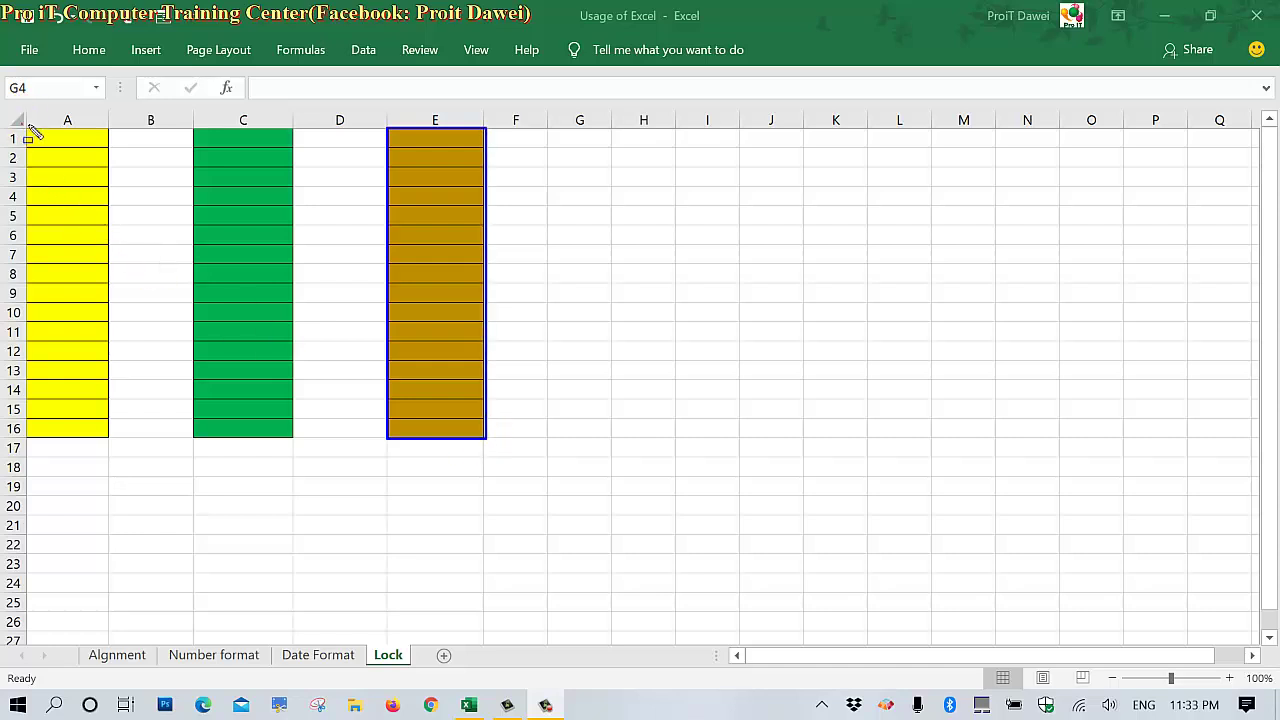
drag(22, 124, 198, 265)
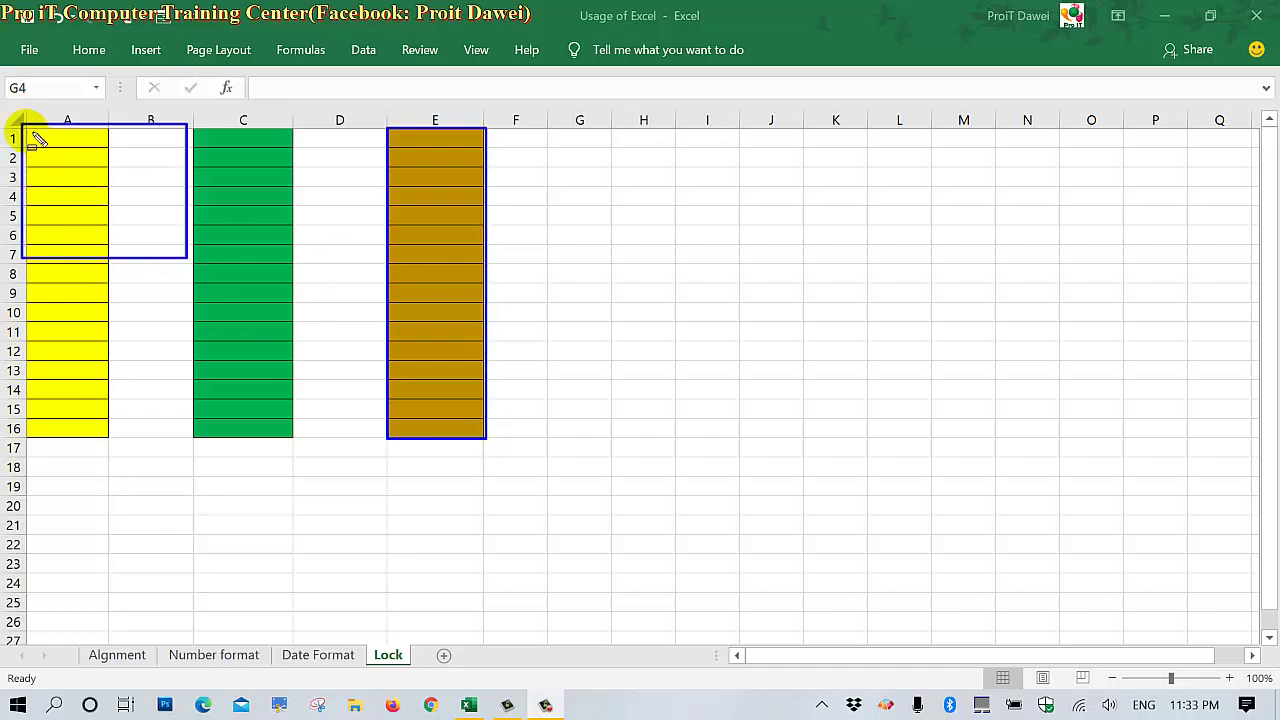
drag(22, 126, 342, 477)
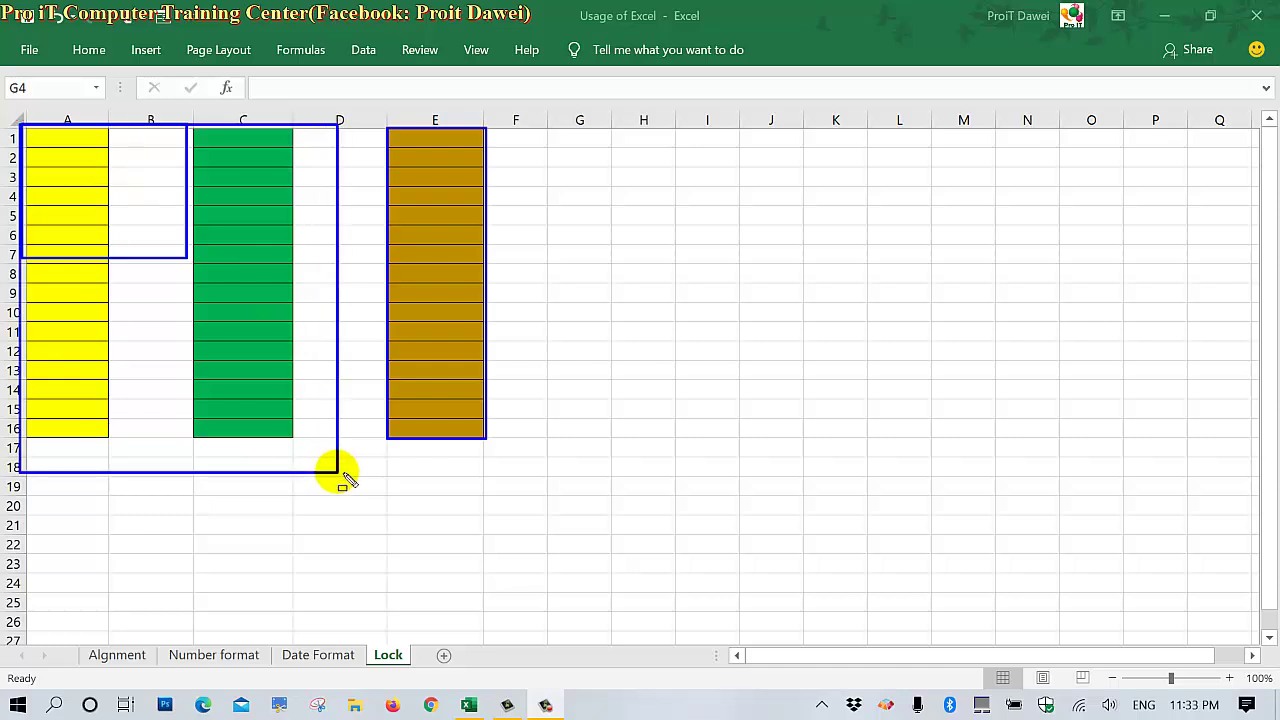
key(Escape)
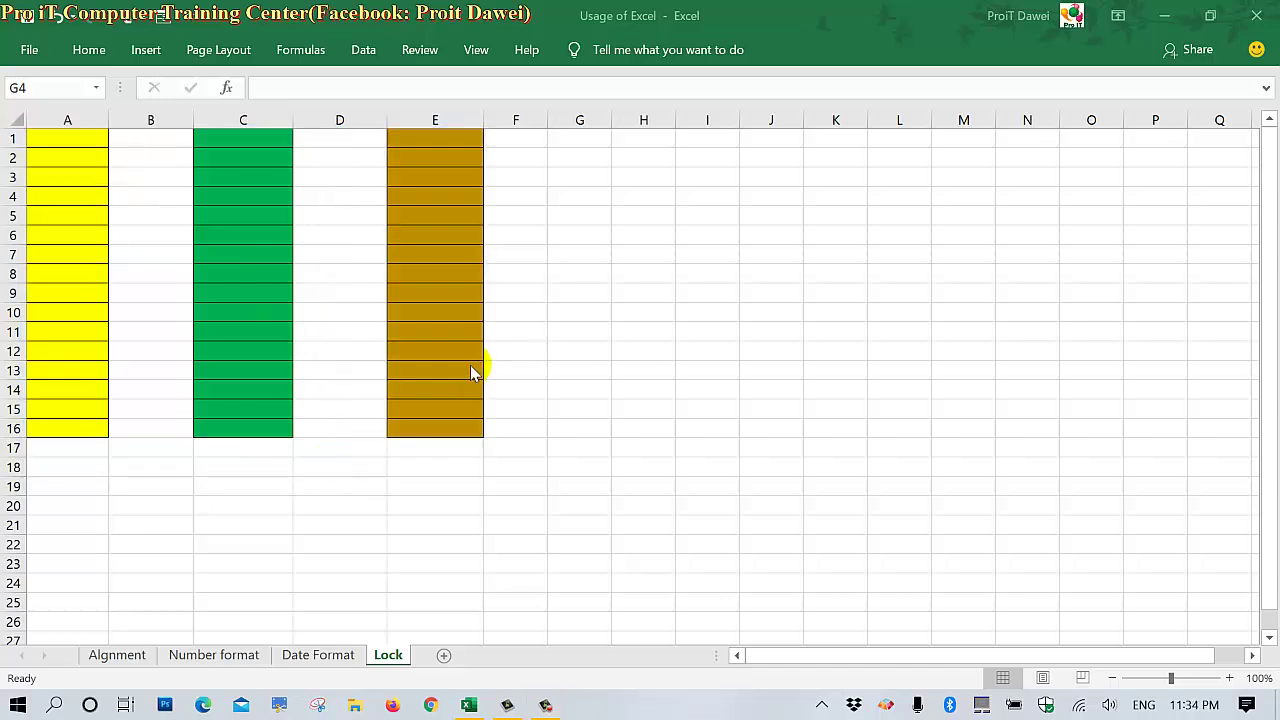
Turn Locked back on for the brown cells E1:E16 in Format Cells Protection
click(537, 225)
drag(450, 139, 435, 390)
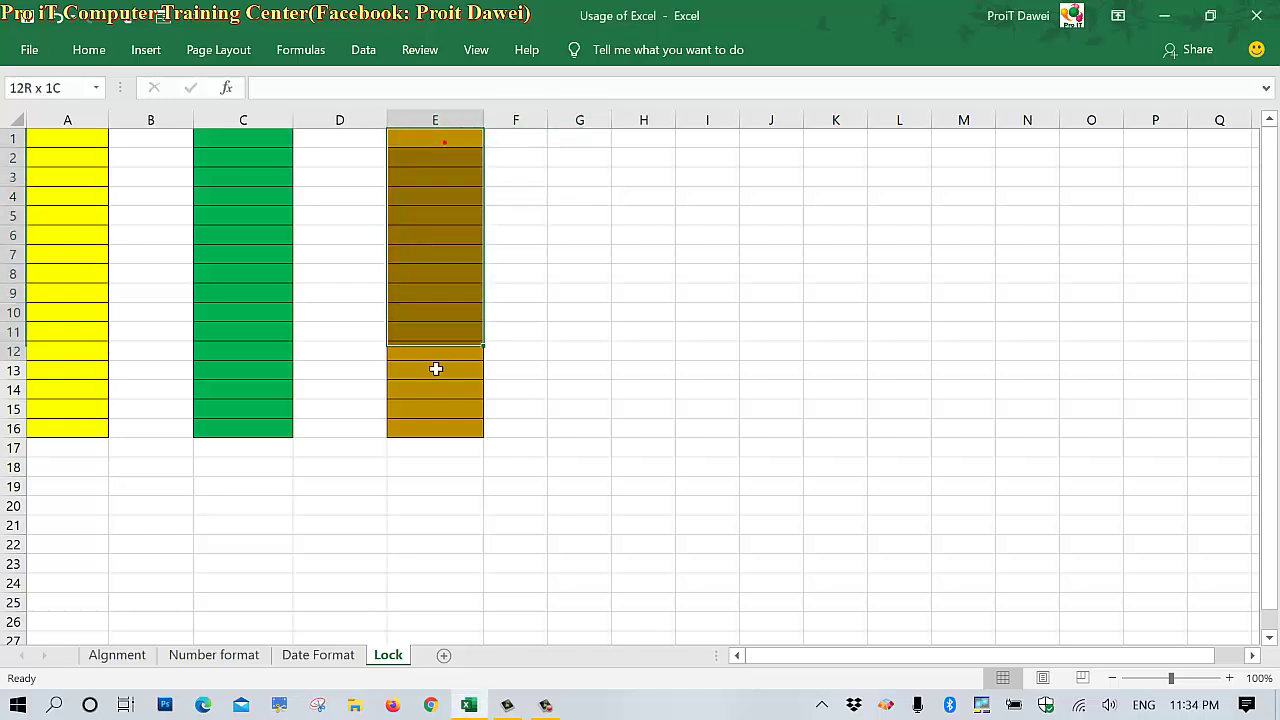
drag(74, 143, 240, 408)
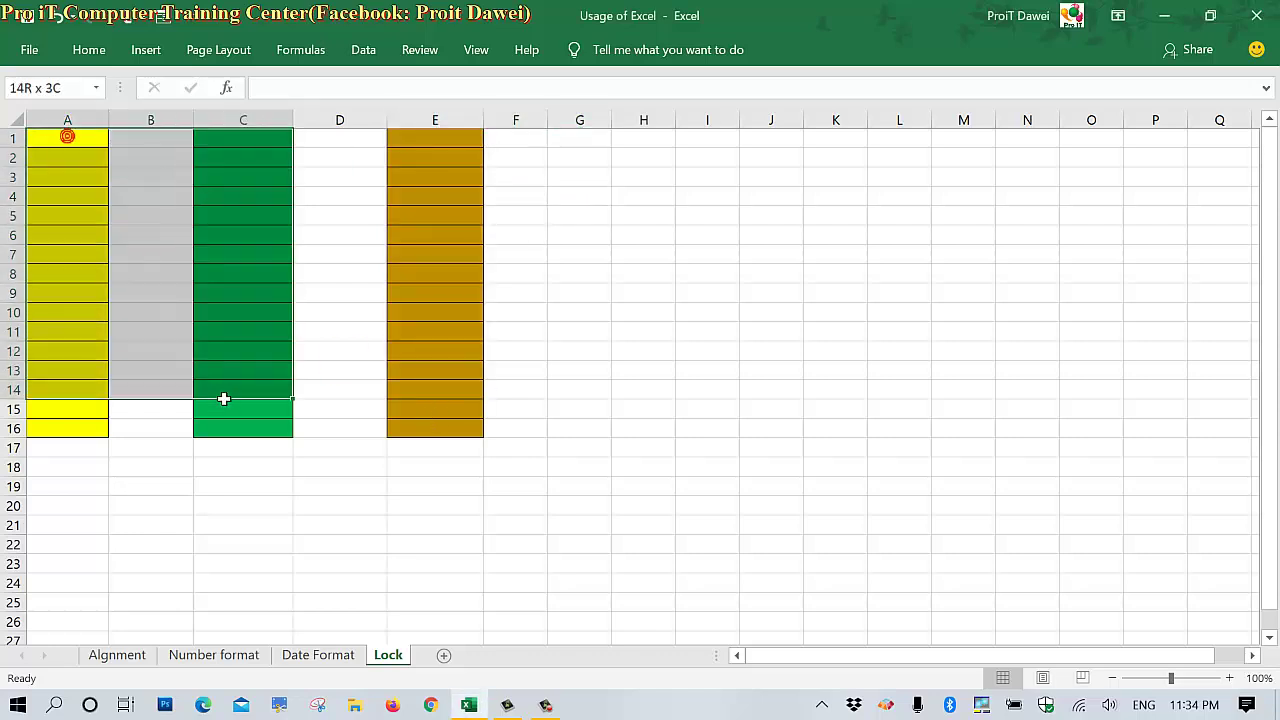
drag(426, 145, 430, 437)
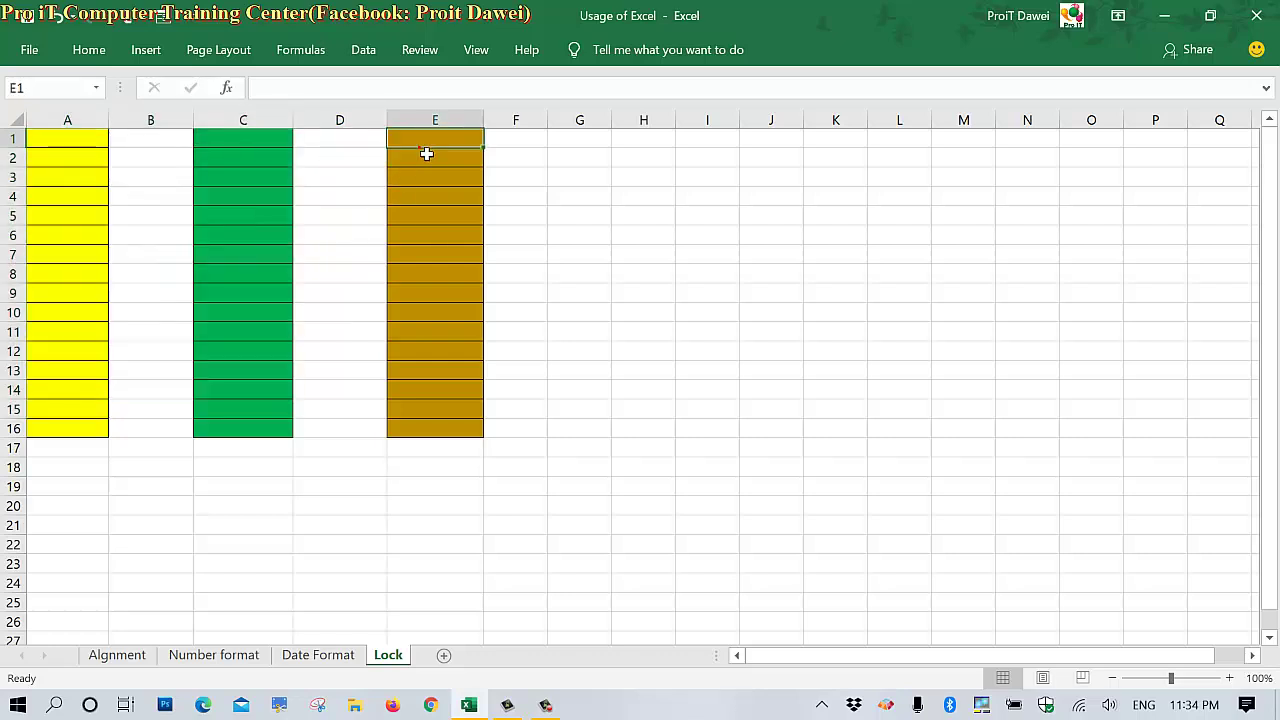
right_click(453, 345)
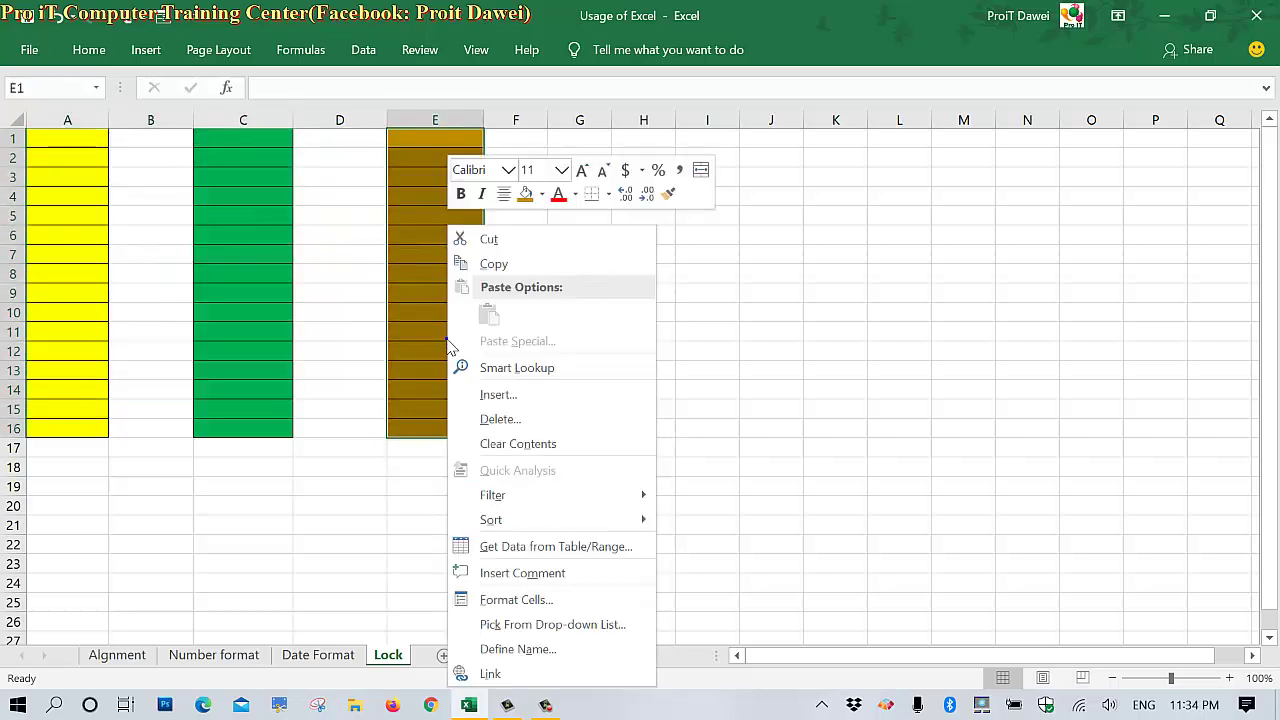
click(500, 598)
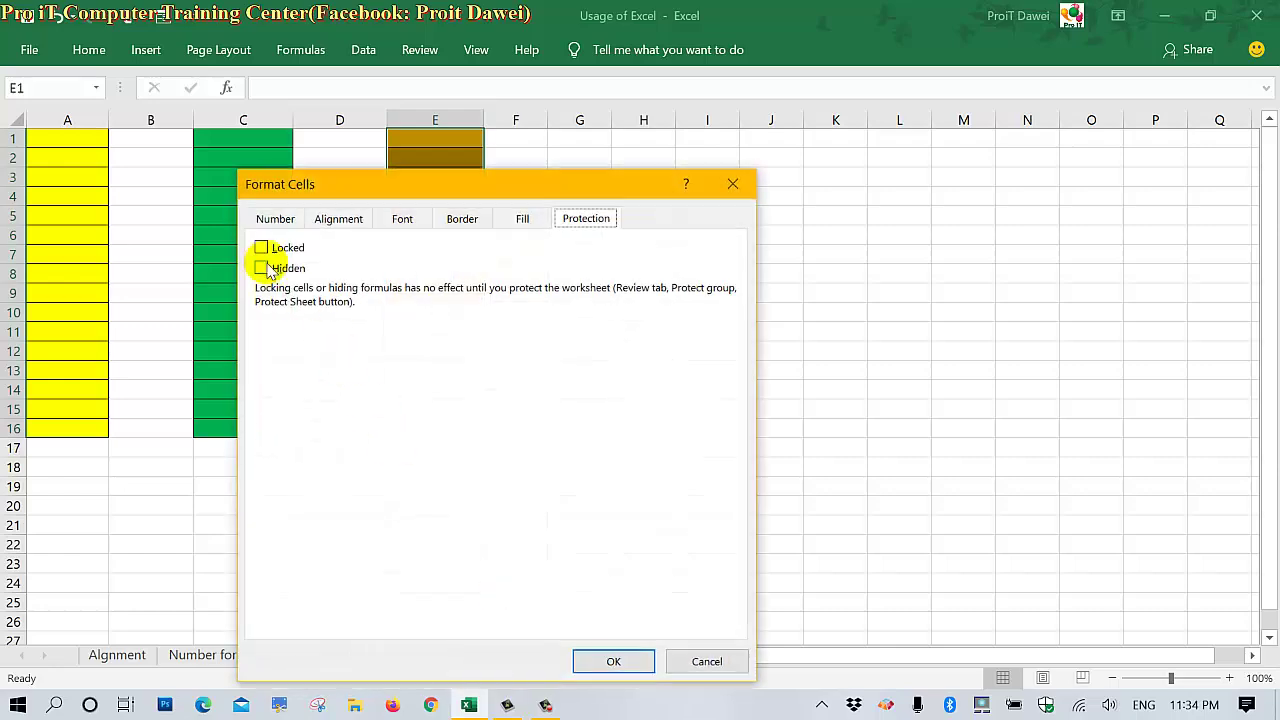
click(261, 248)
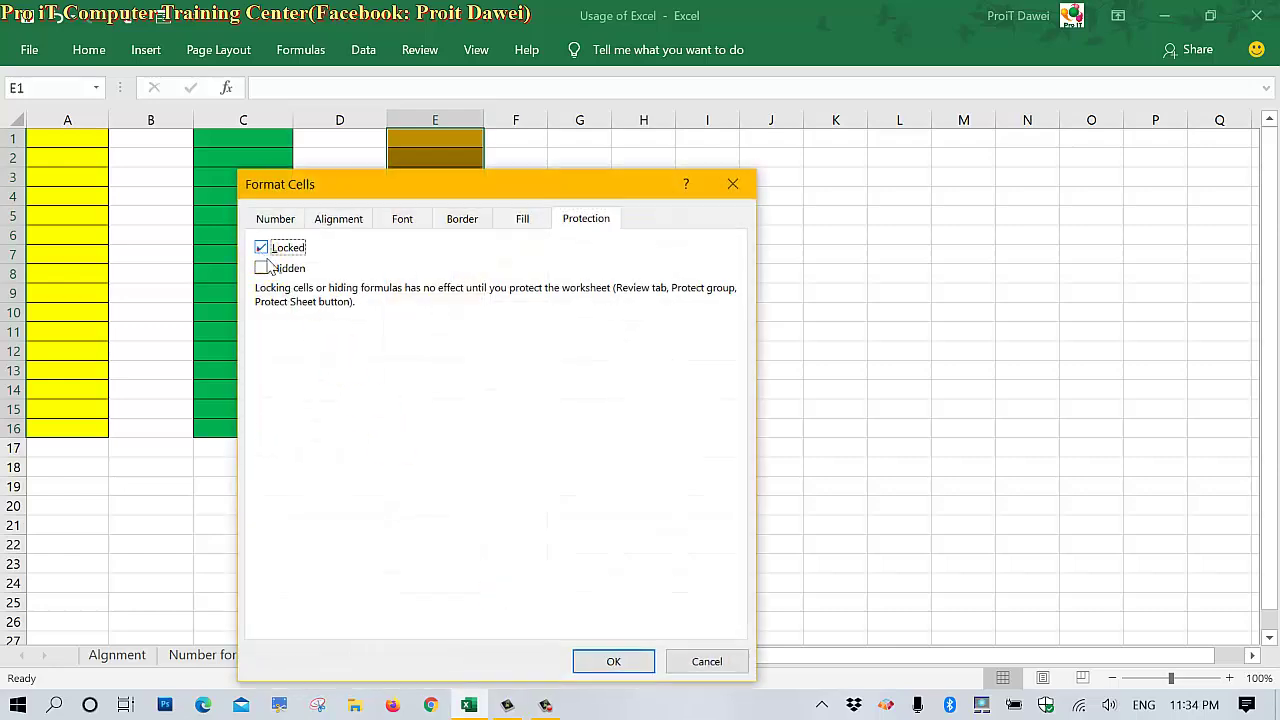
click(613, 660)
Select the whole coloured block A1:E16
click(440, 256)
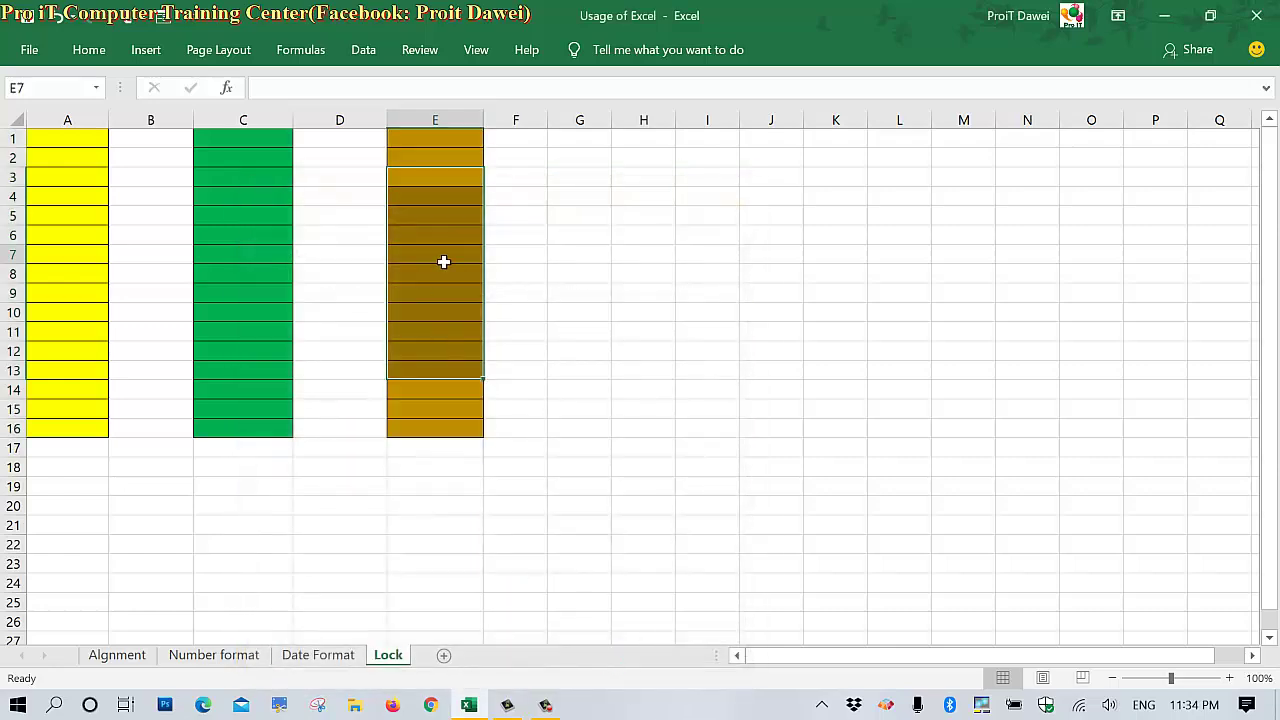
click(311, 239)
mouse_move(67, 139)
mouse_down()
mouse_move(446, 463)
mouse_move(451, 439)
mouse_up()
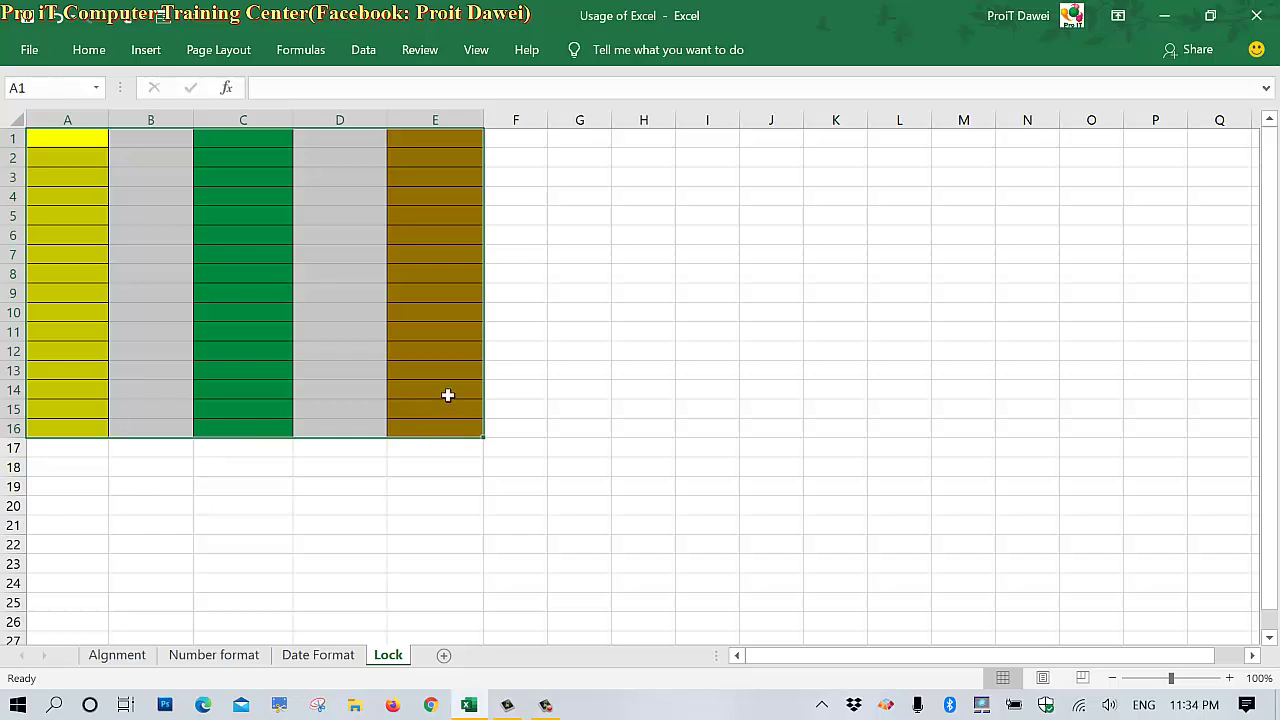
right_click(448, 395)
click(510, 595)
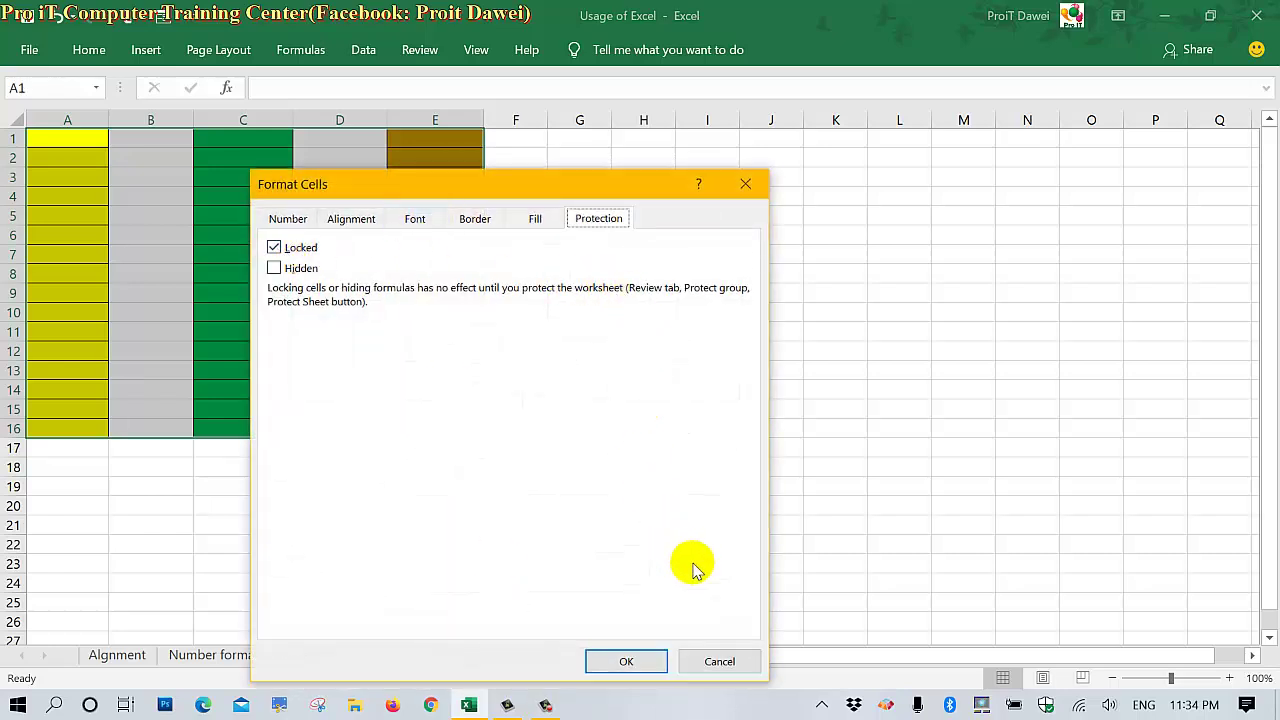
click(720, 665)
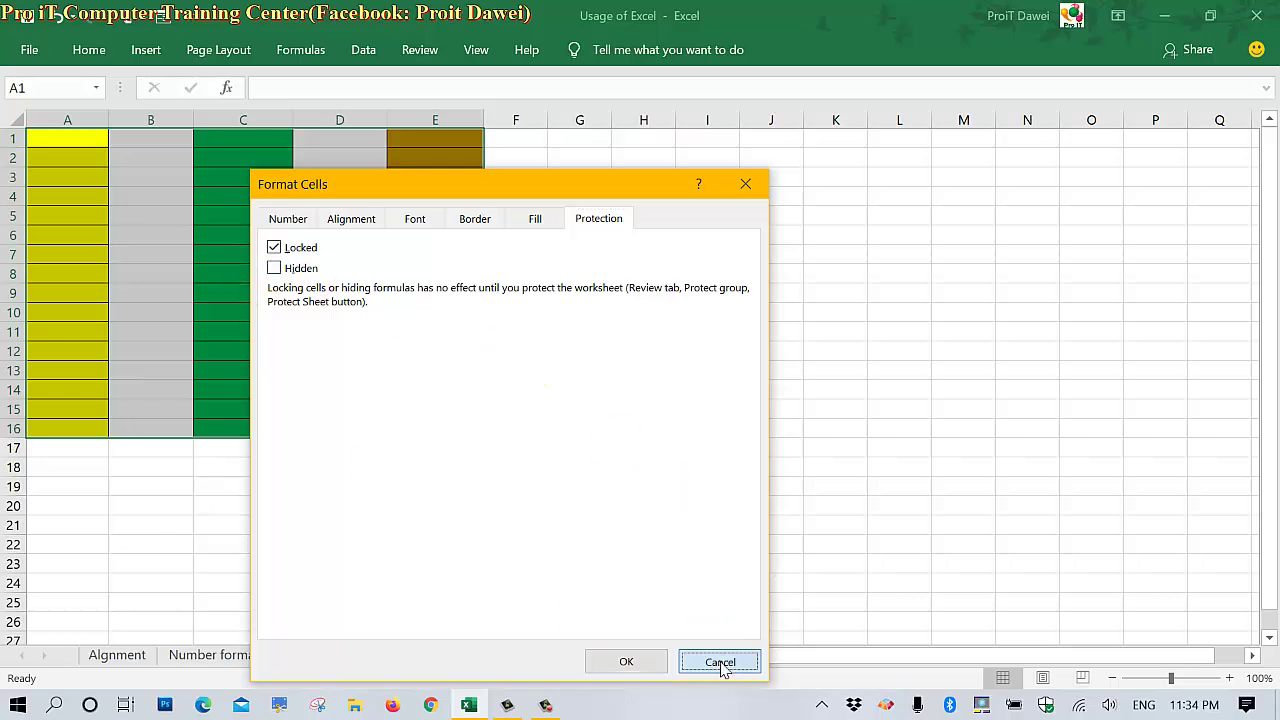
click(604, 458)
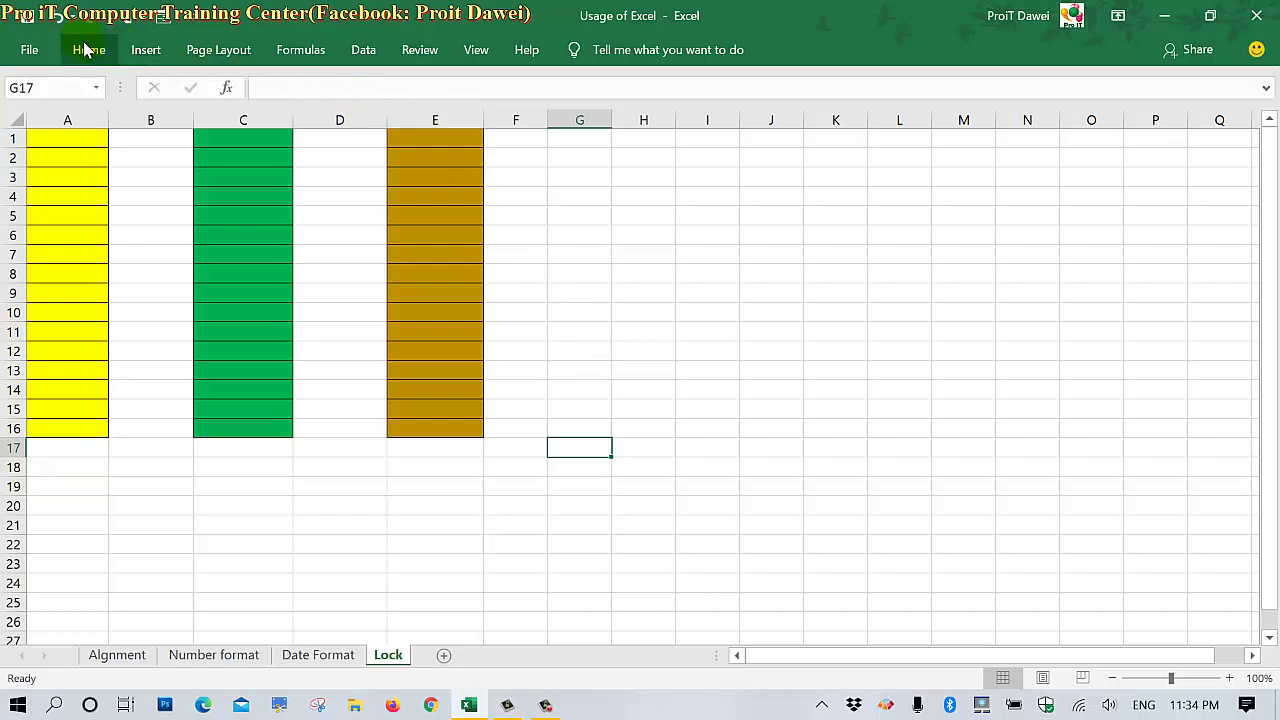
Protect the Lock sheet from the Review tab, leaving the password blank
click(440, 52)
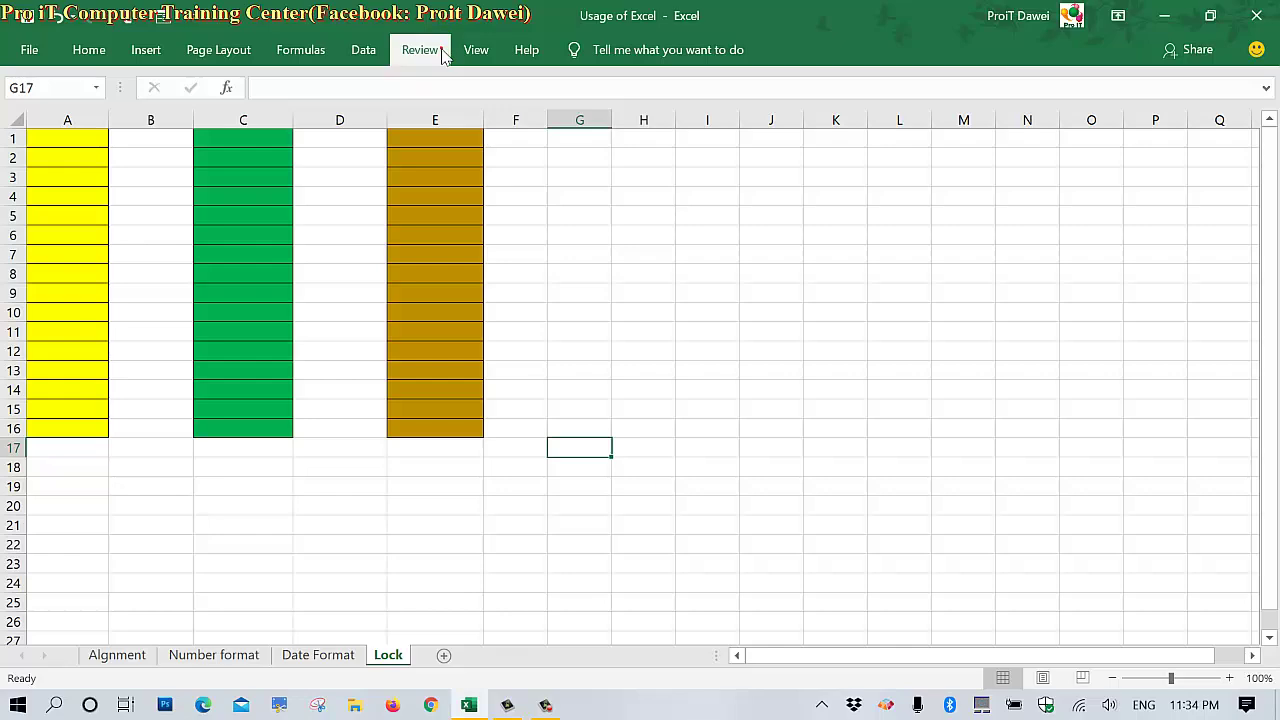
click(767, 110)
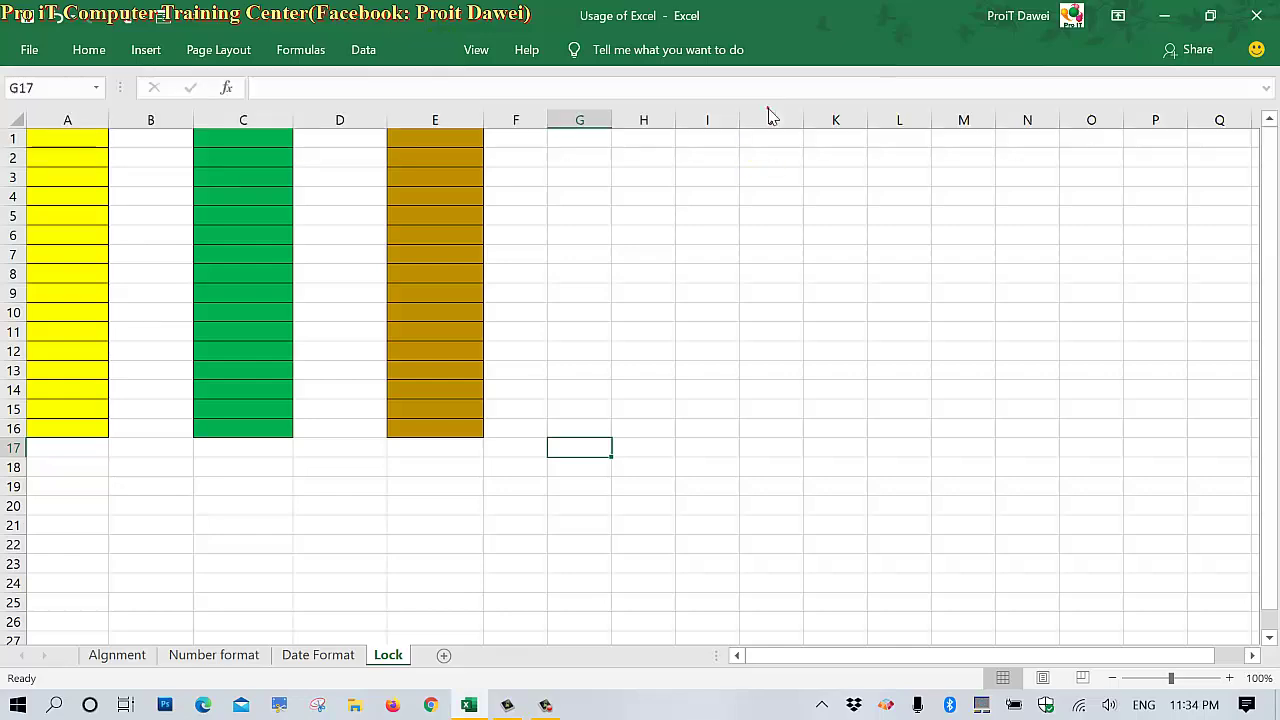
drag(383, 255, 761, 265)
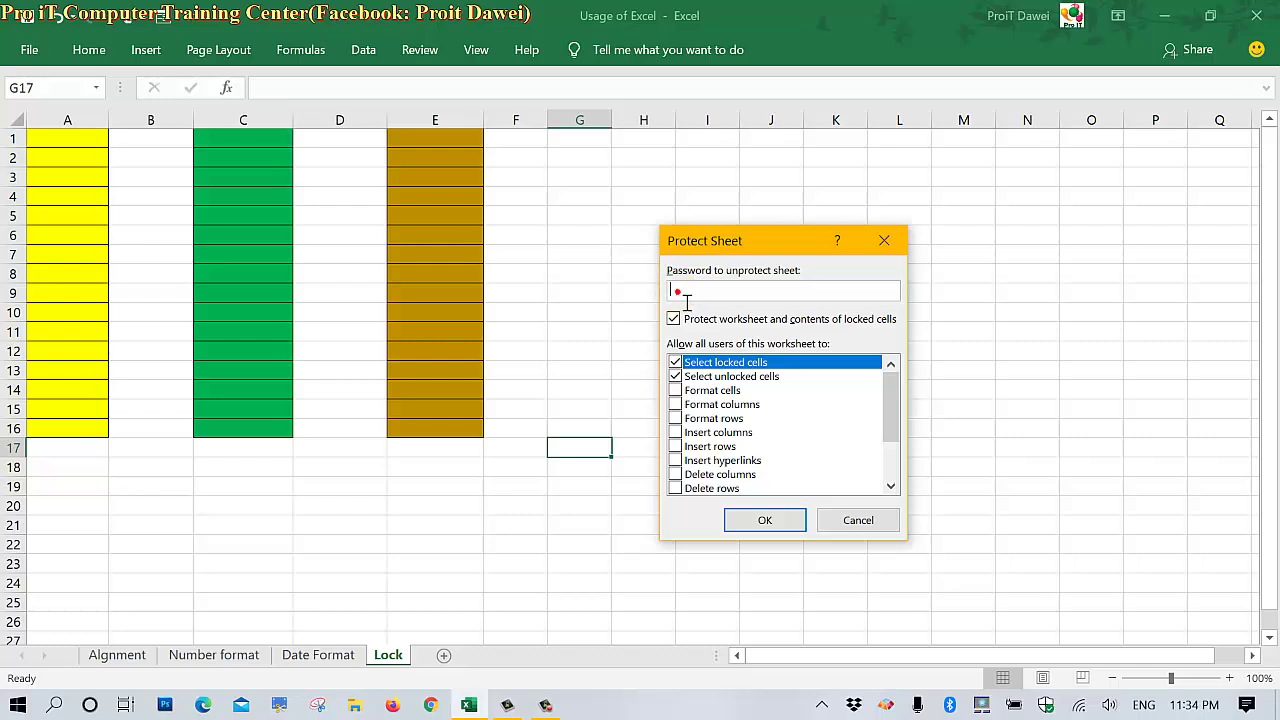
click(745, 519)
Attempt edits in D4, C7 and E5, and dismiss each protected-sheet warning
click(362, 203)
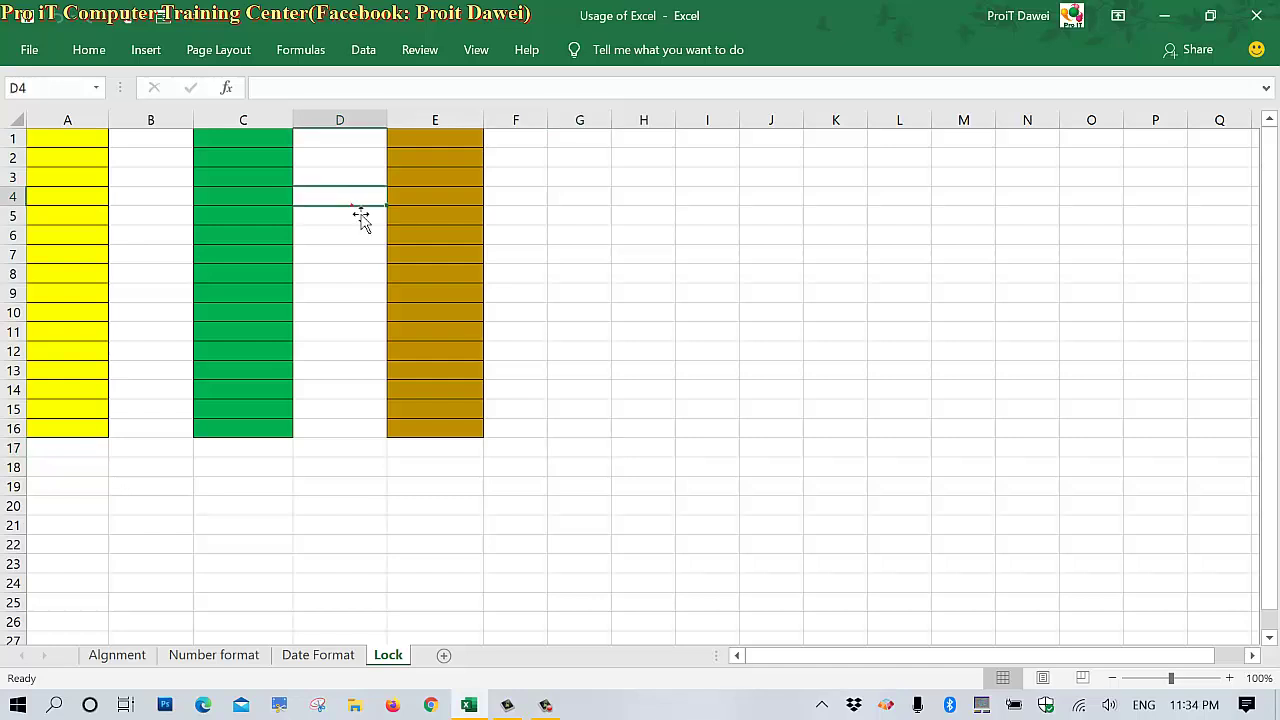
double_click(352, 205)
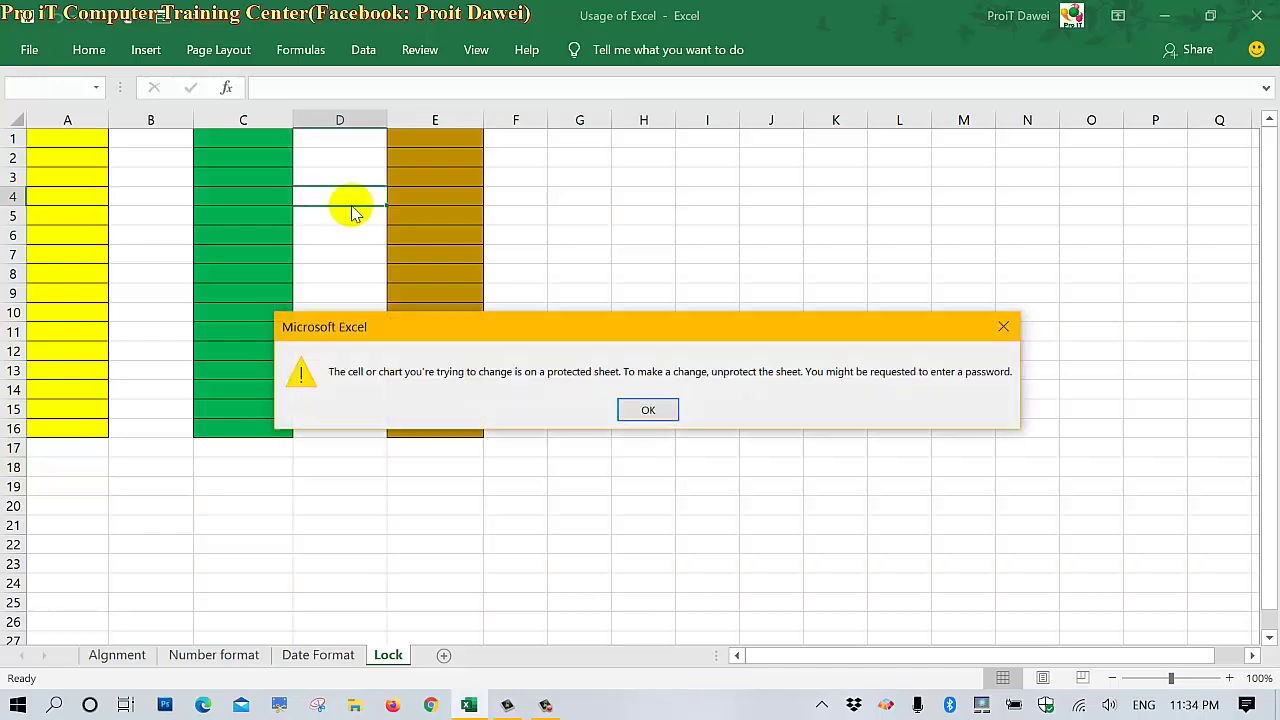
click(647, 417)
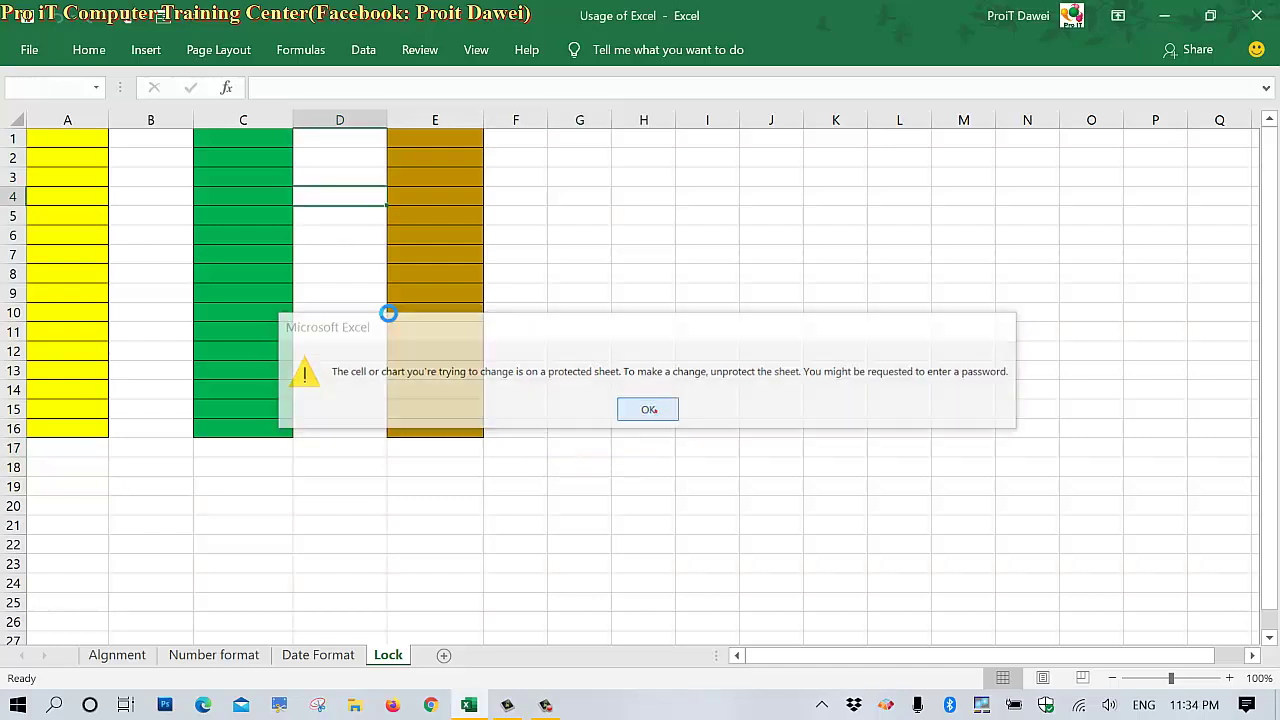
double_click(272, 258)
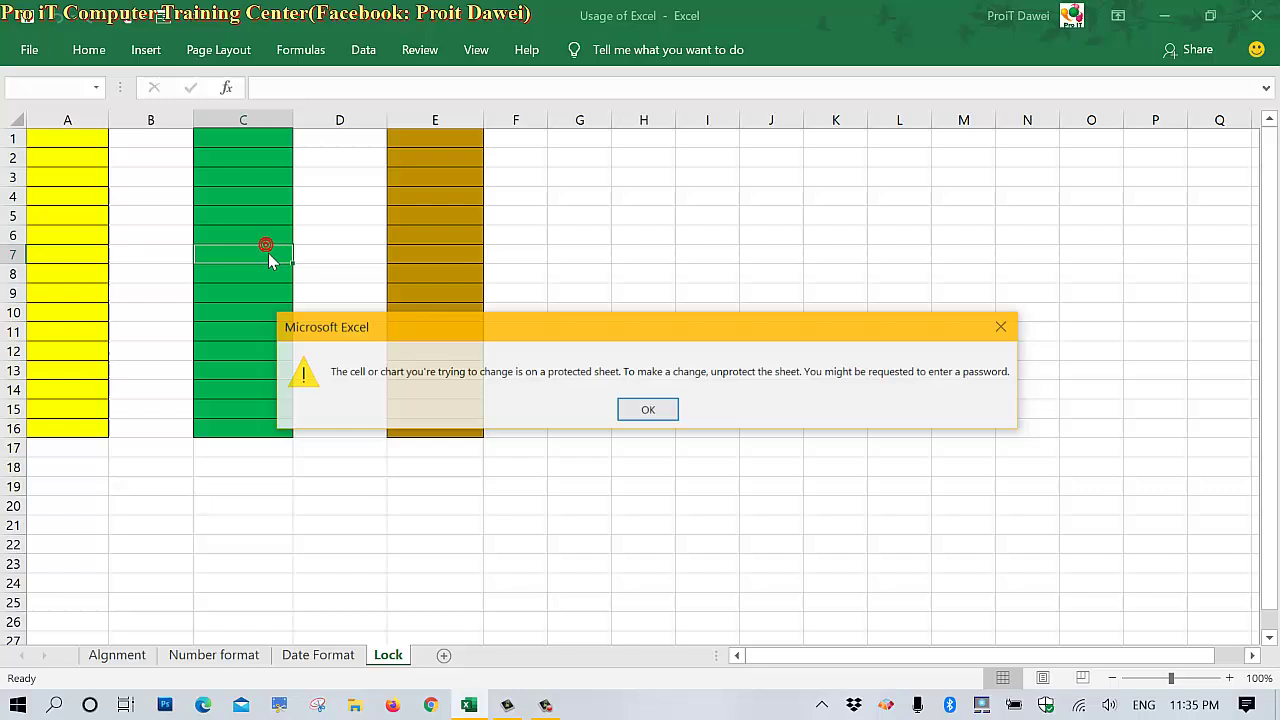
click(586, 409)
double_click(430, 215)
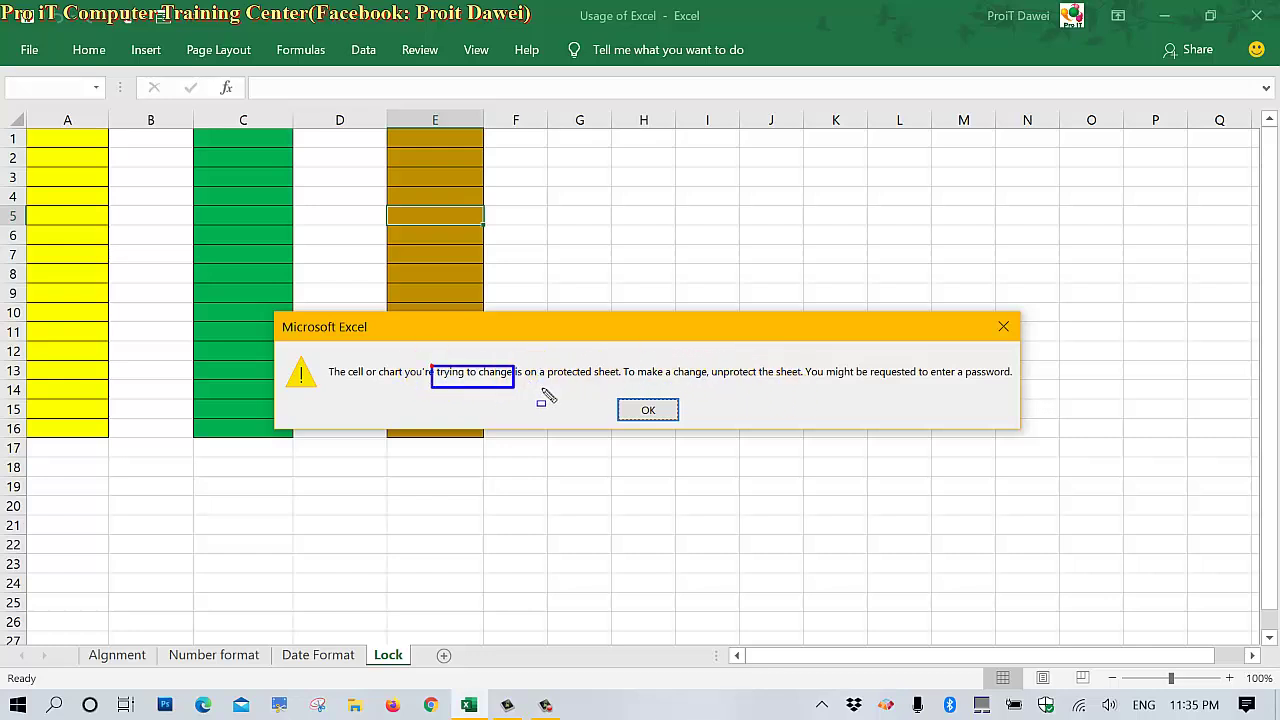
drag(548, 396, 632, 386)
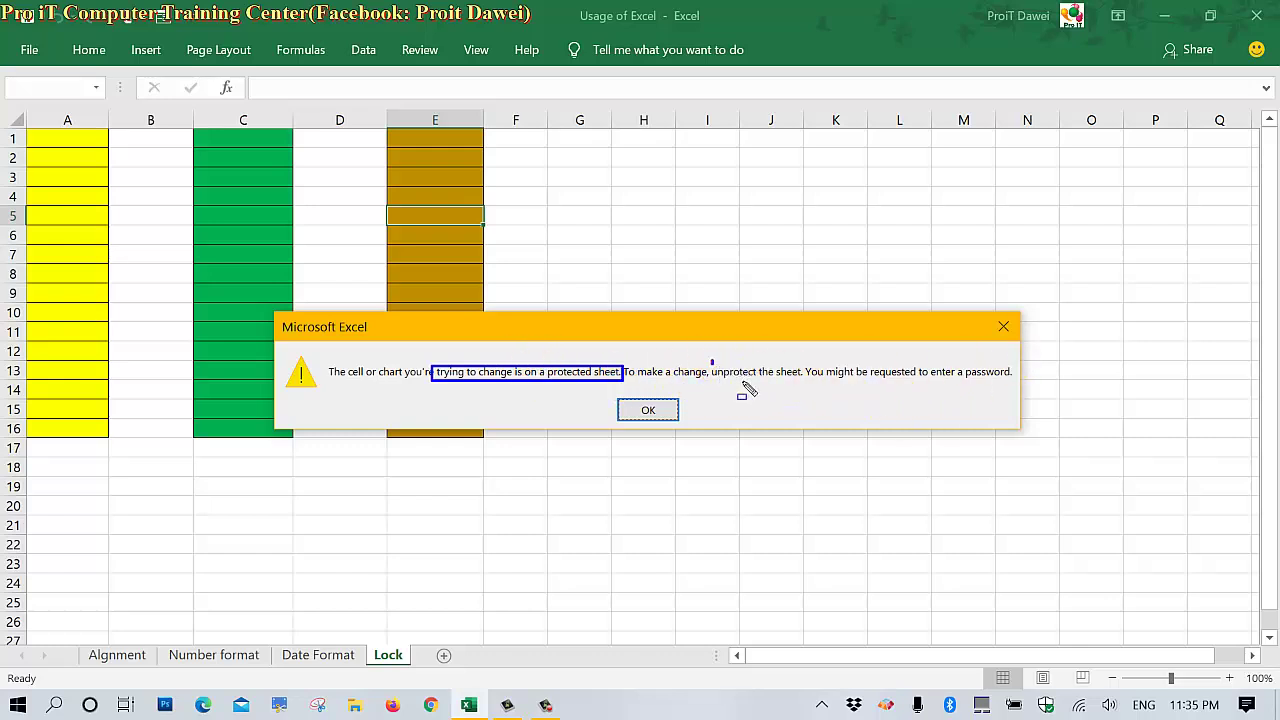
drag(745, 386, 806, 387)
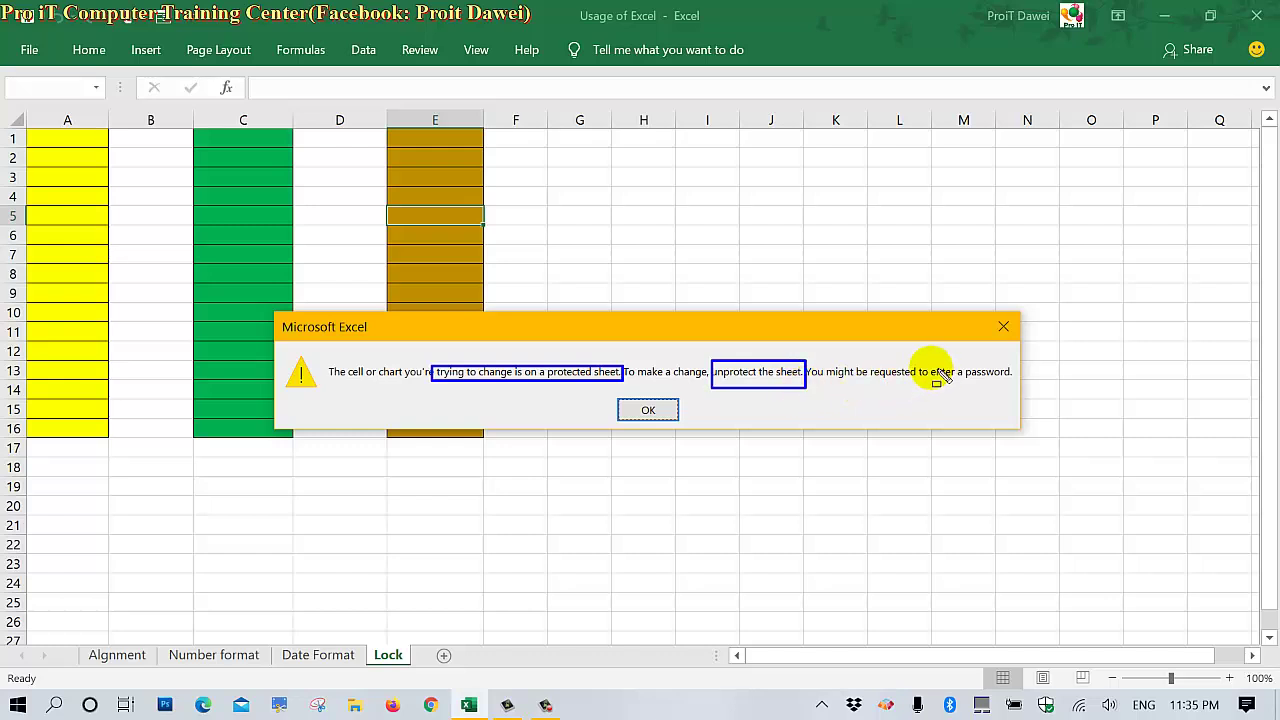
drag(914, 361, 1020, 395)
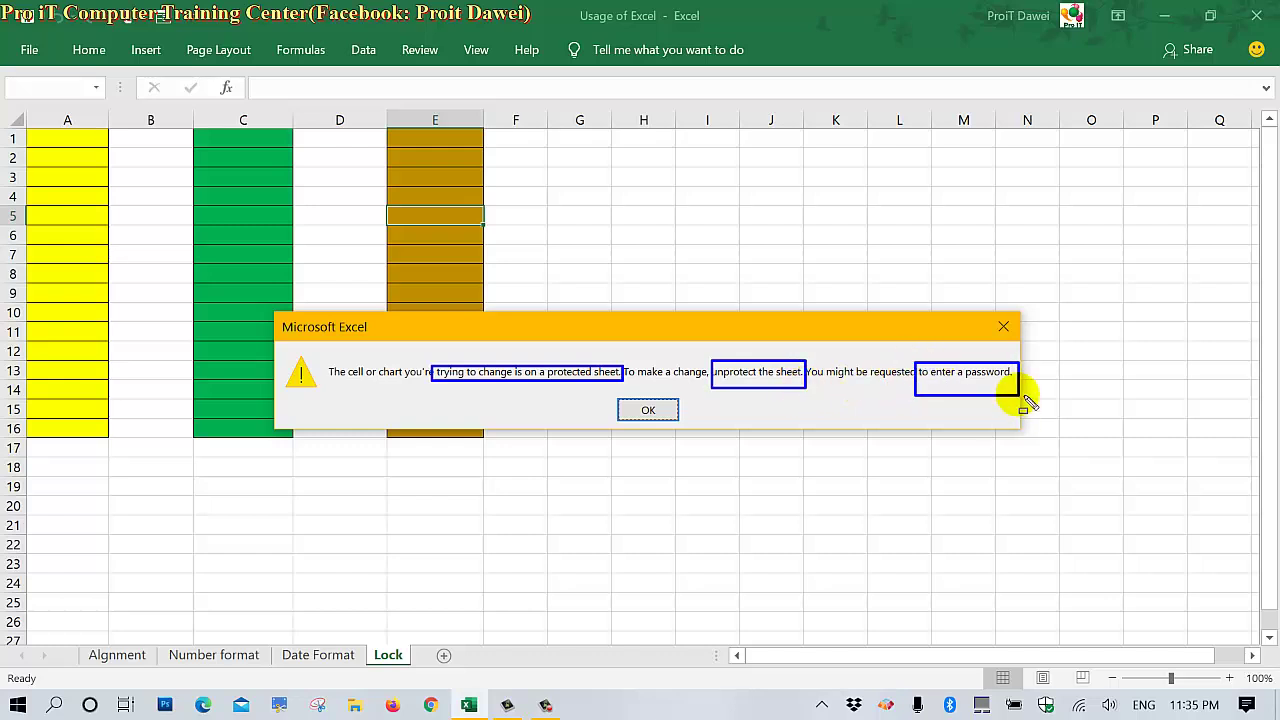
key(Escape)
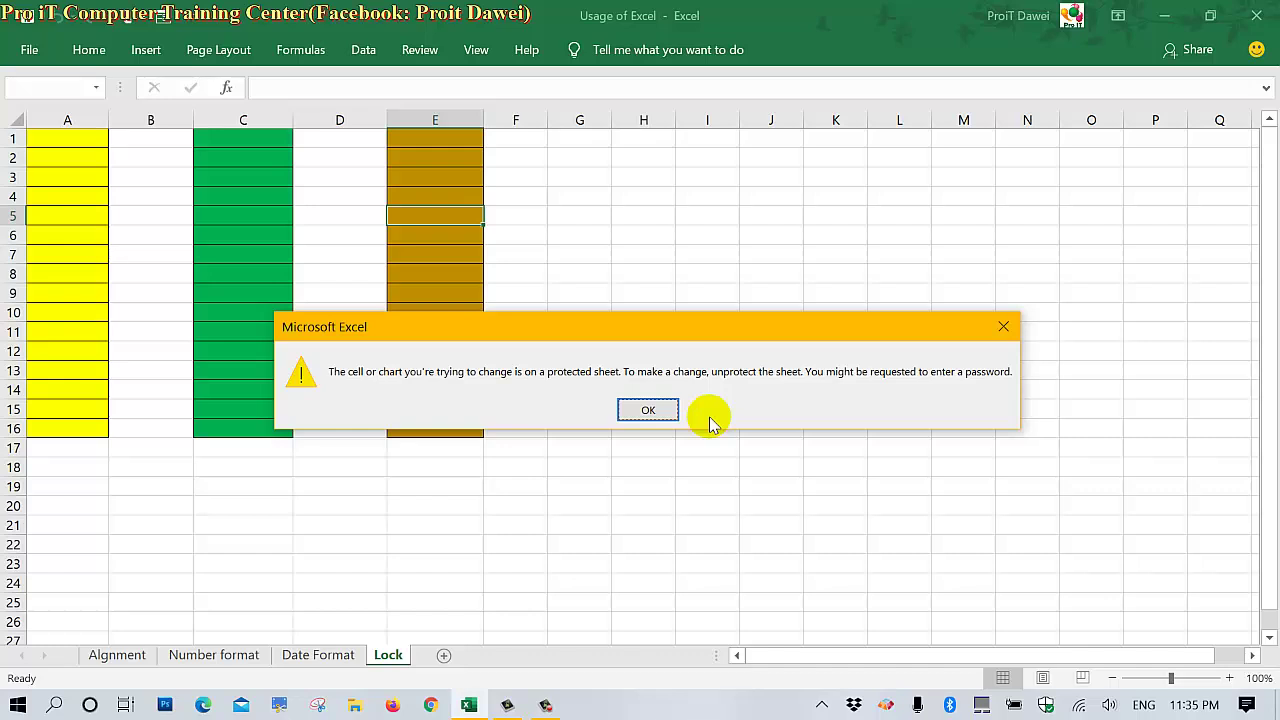
key(Return)
Attempt edits in B8 and empty C20, then switch to the Date Format sheet
click(579, 430)
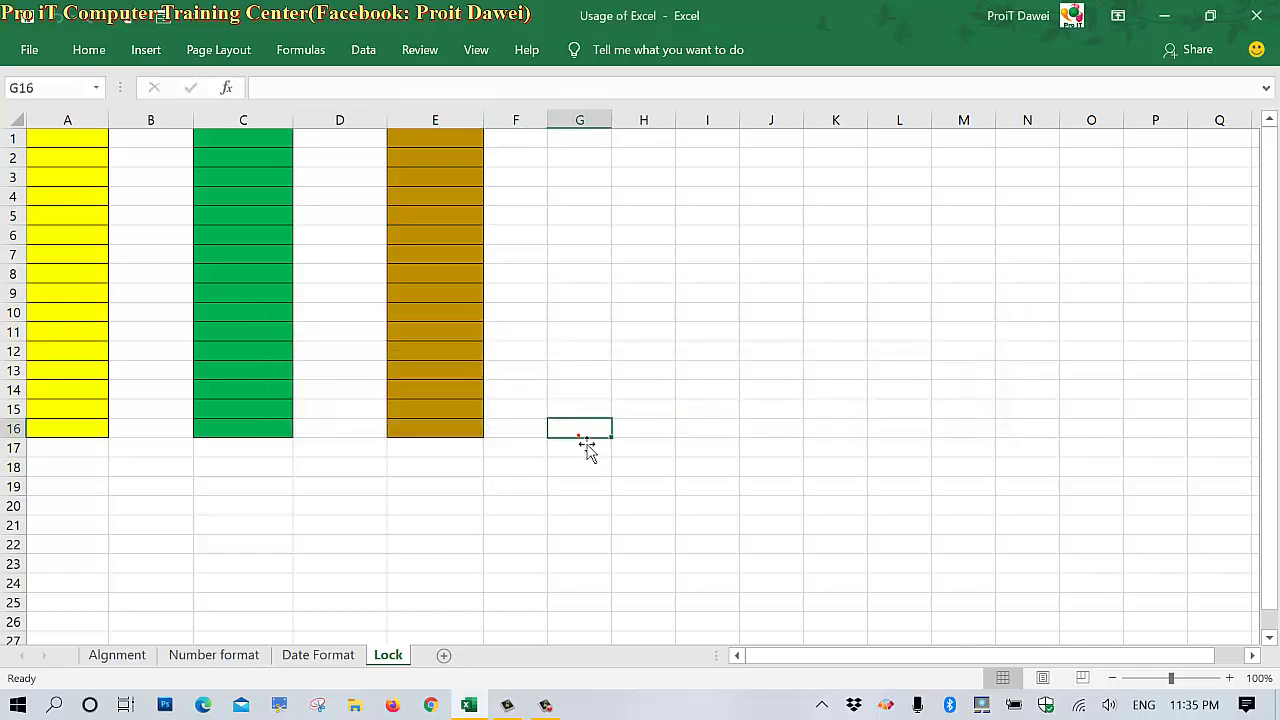
click(140, 280)
double_click(132, 282)
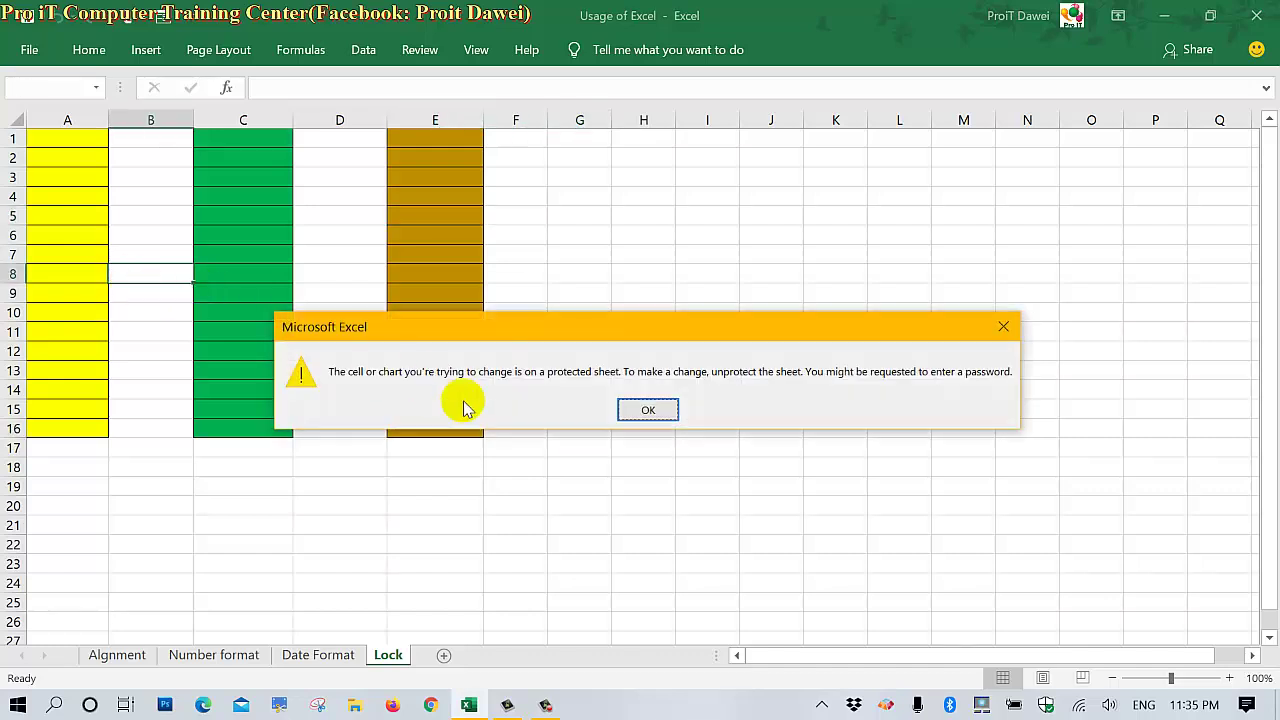
click(660, 420)
drag(760, 410, 760, 390)
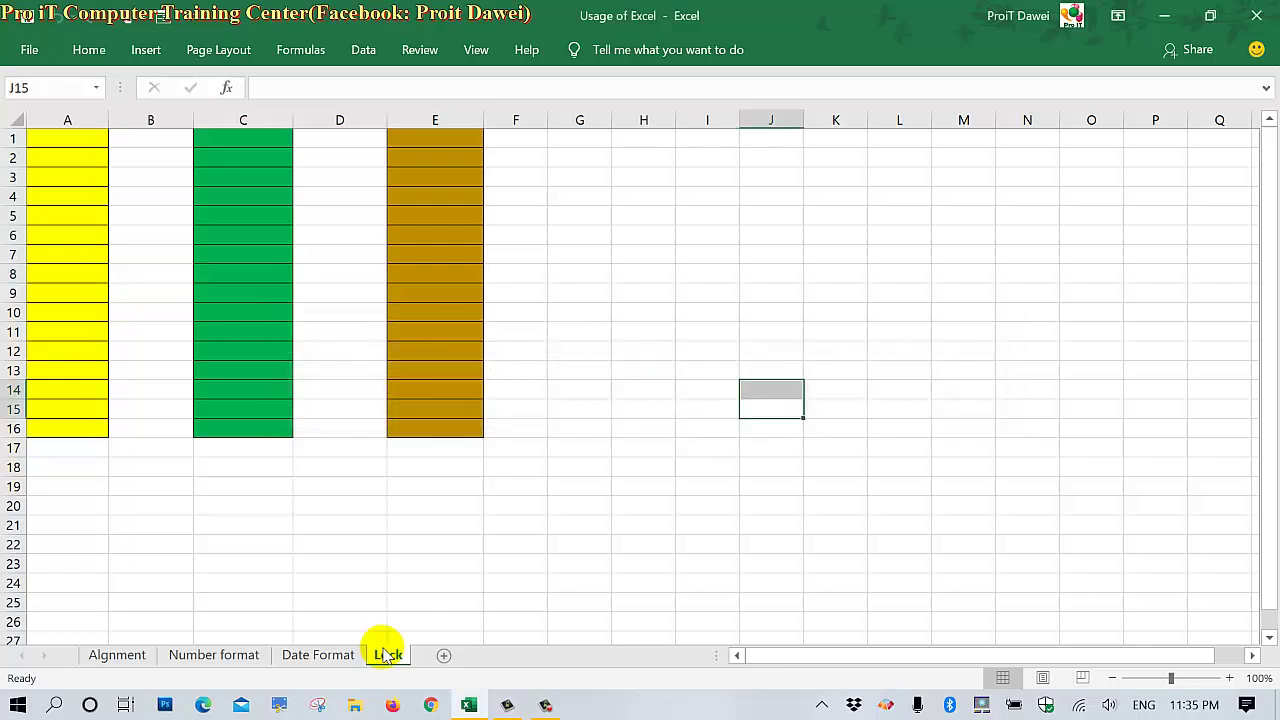
click(248, 510)
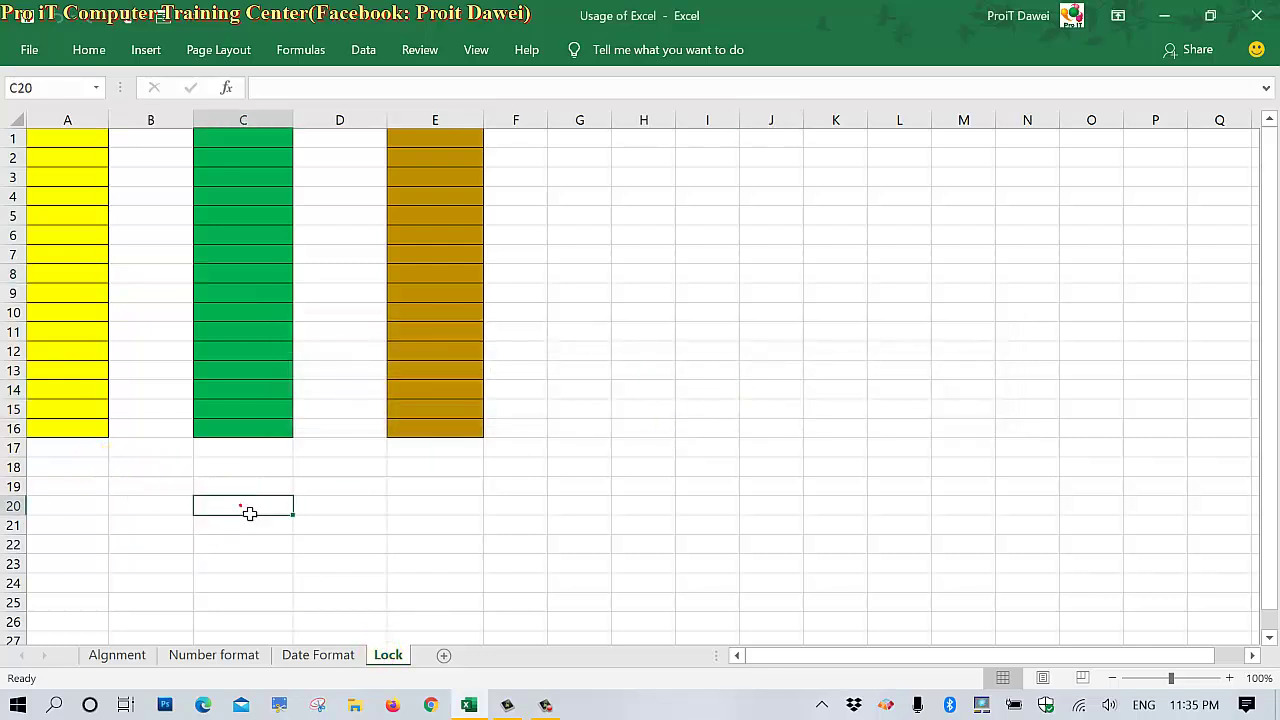
double_click(248, 511)
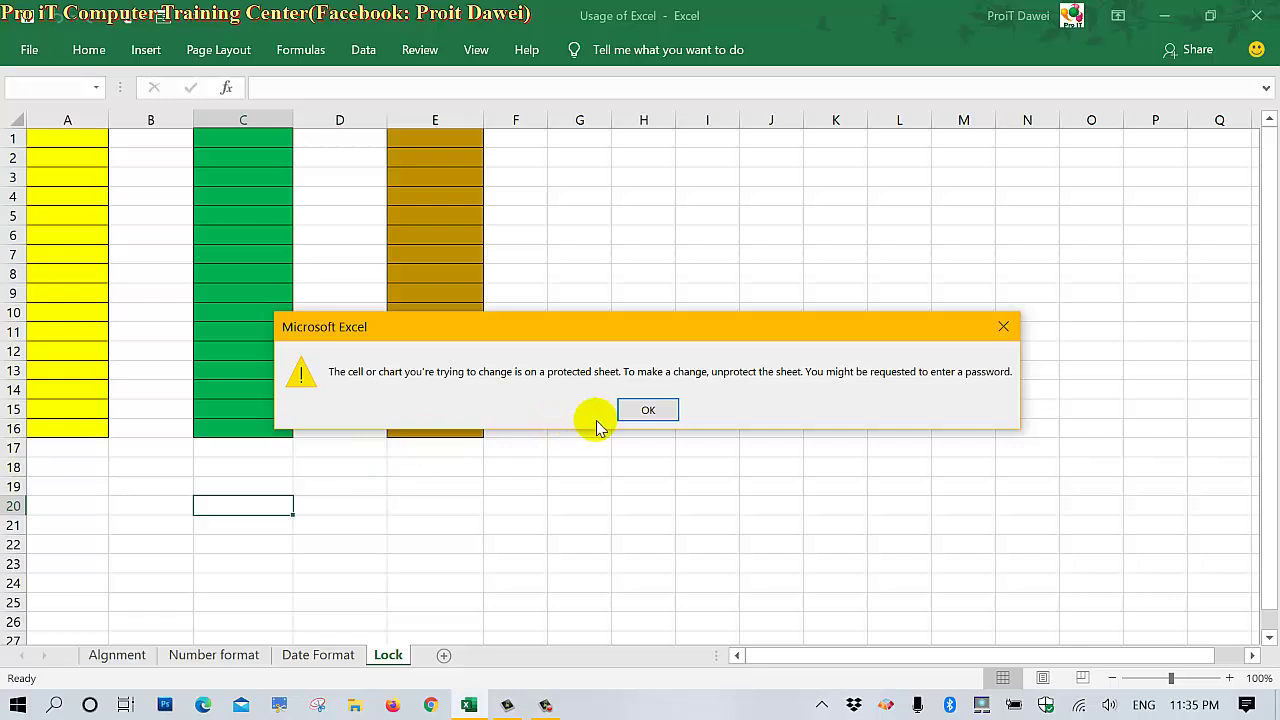
click(648, 410)
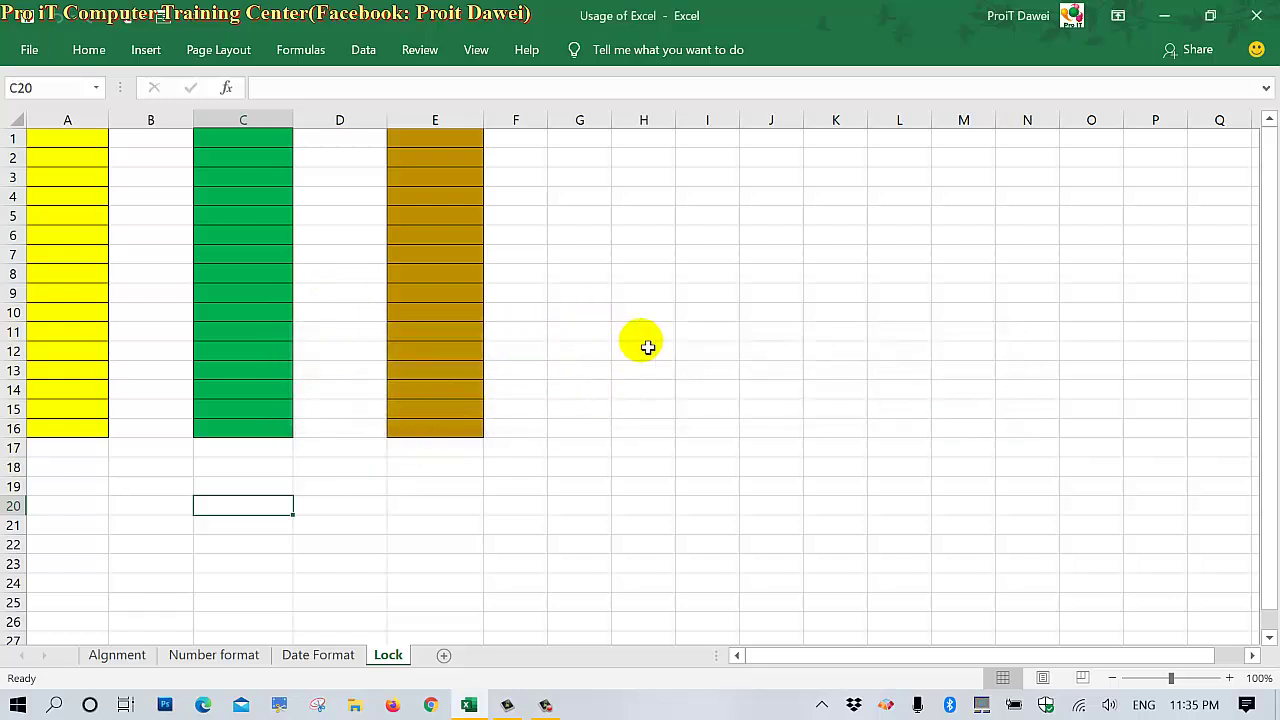
click(298, 656)
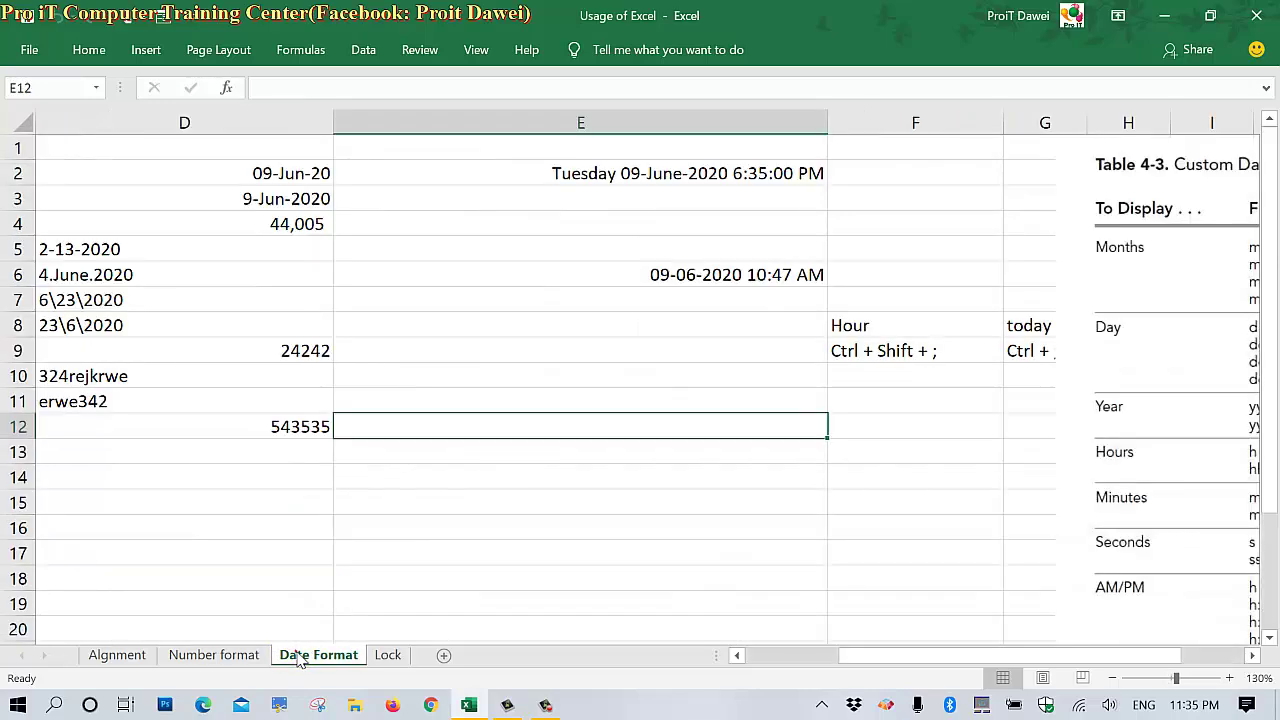
Enter test text 'df' in Date Format E17, 'dsfs' in Number format D23, and 'ds' in Alignment F17
click(432, 564)
text(dfdsfds)
click(234, 551)
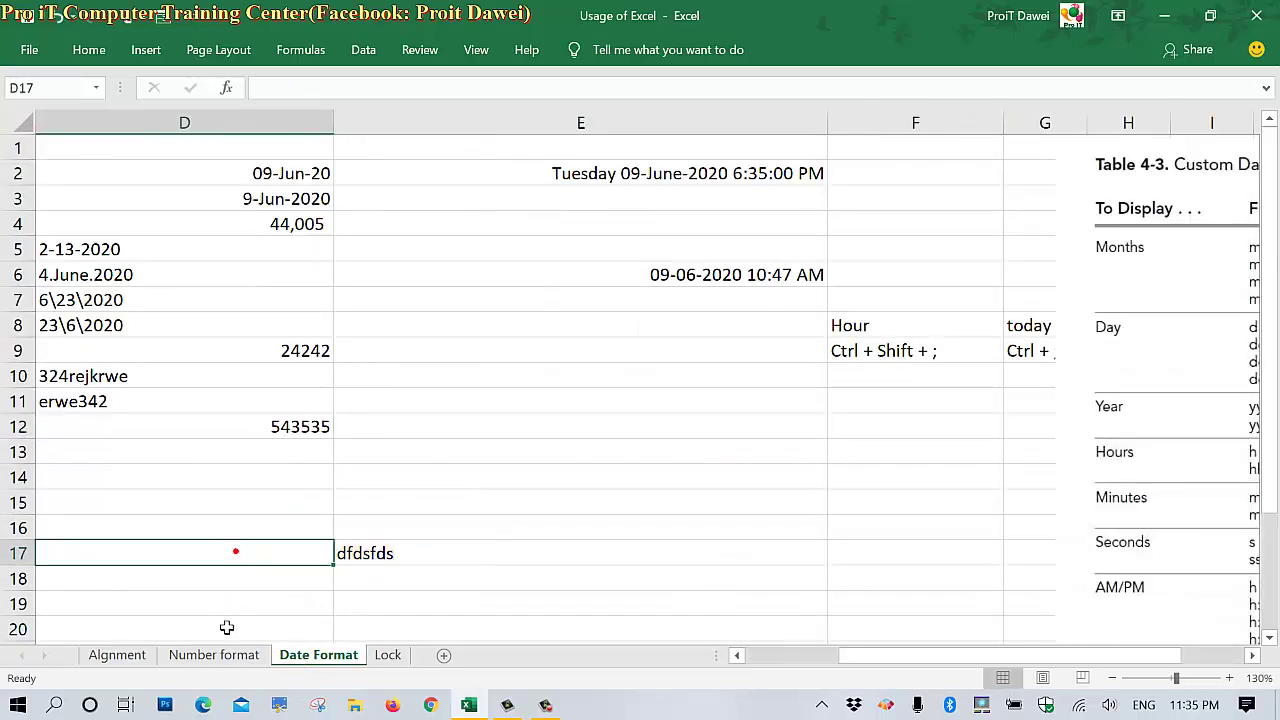
click(214, 655)
click(221, 586)
text(dsfs)
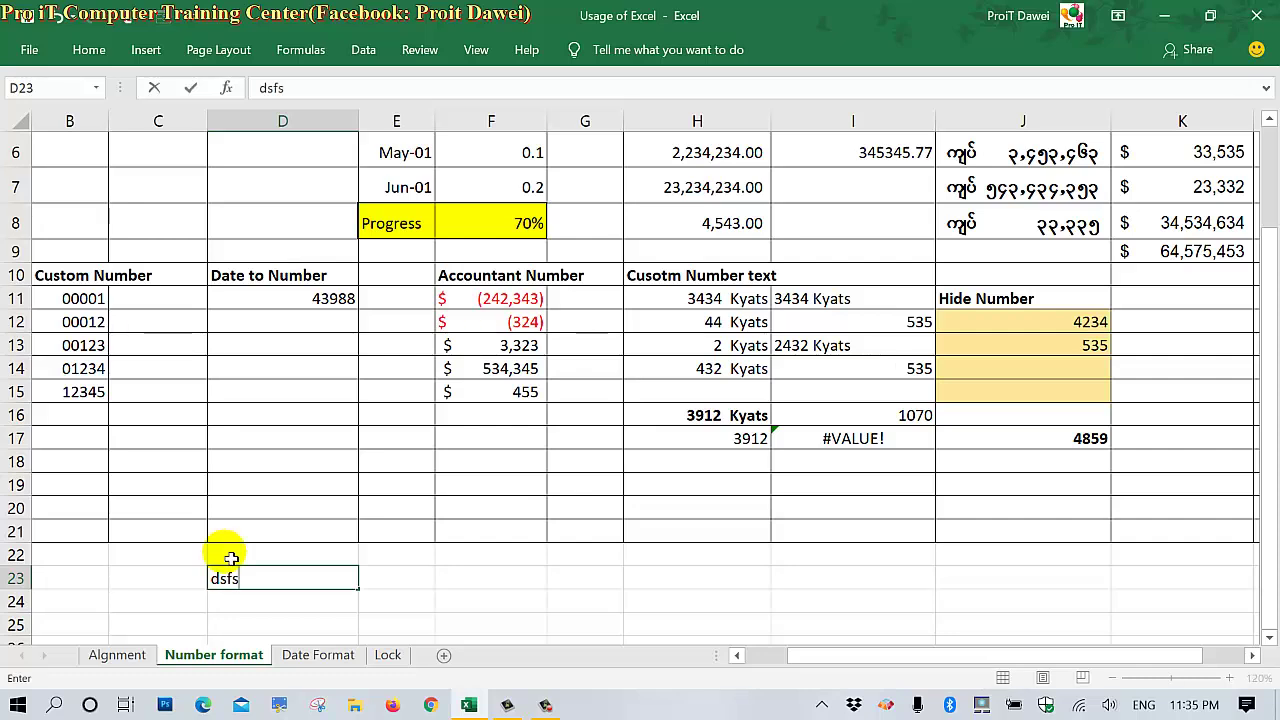
click(160, 638)
click(117, 655)
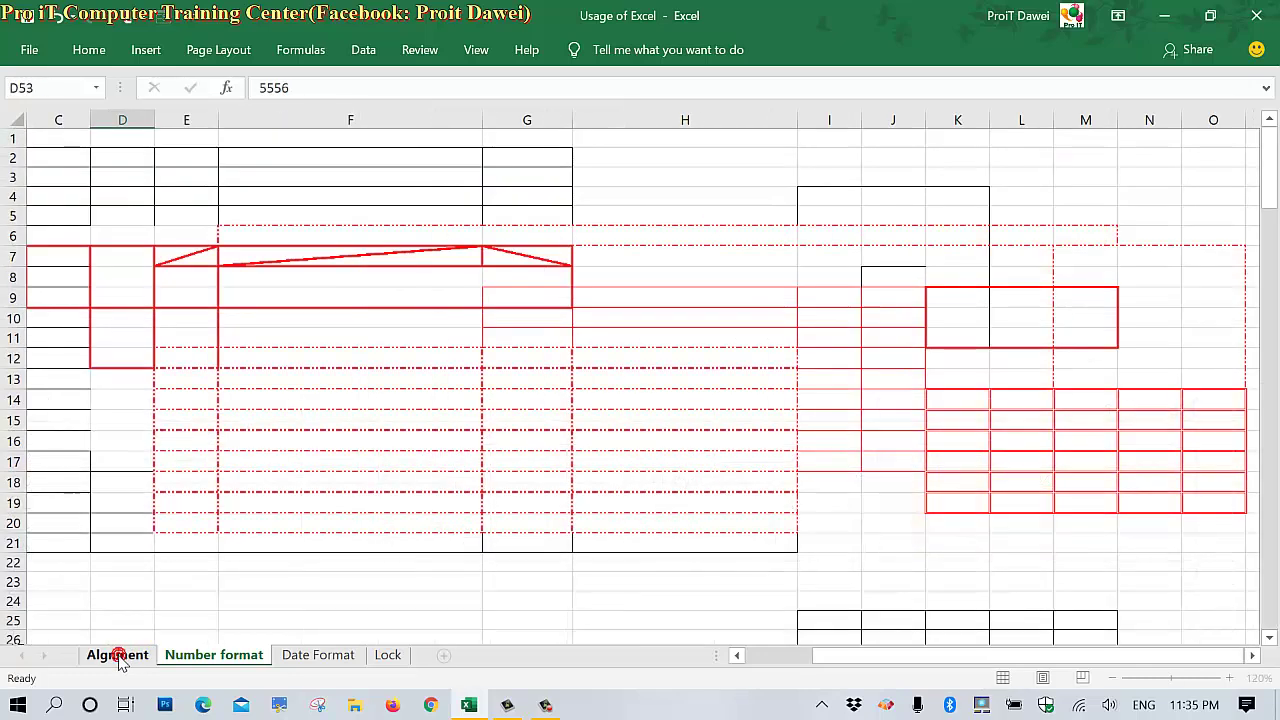
click(270, 460)
text(dsfs)
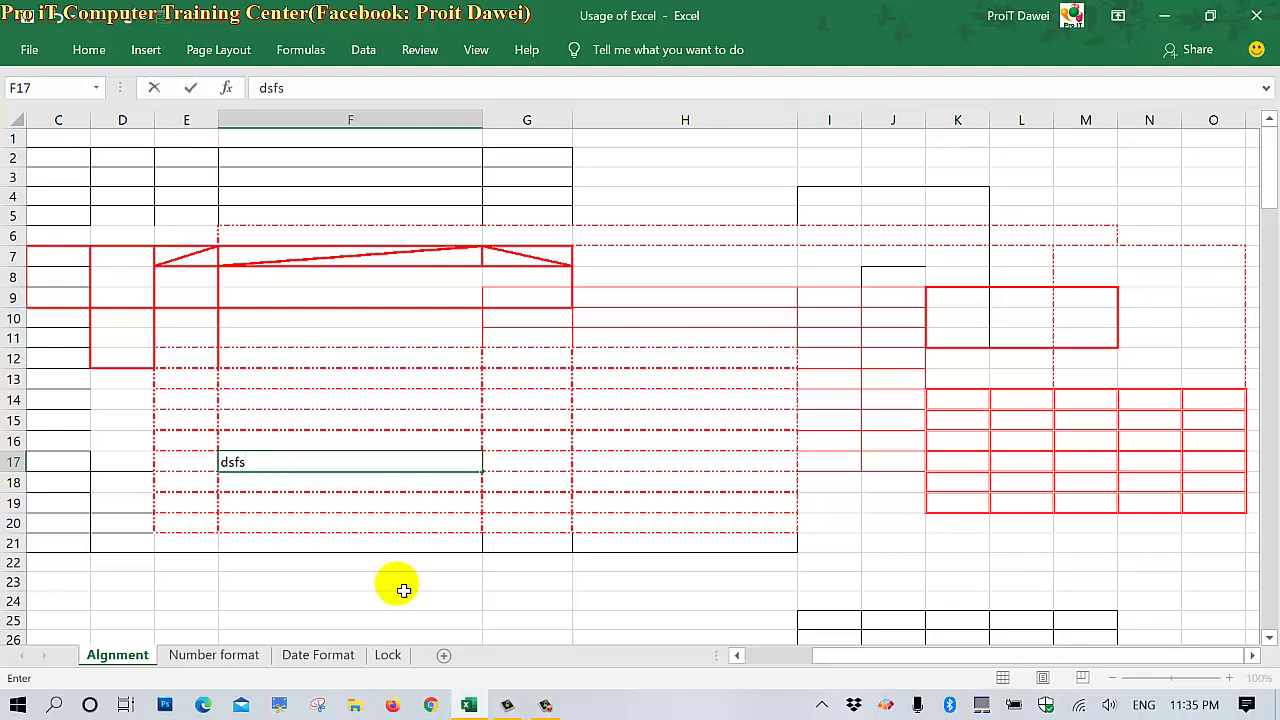
click(403, 590)
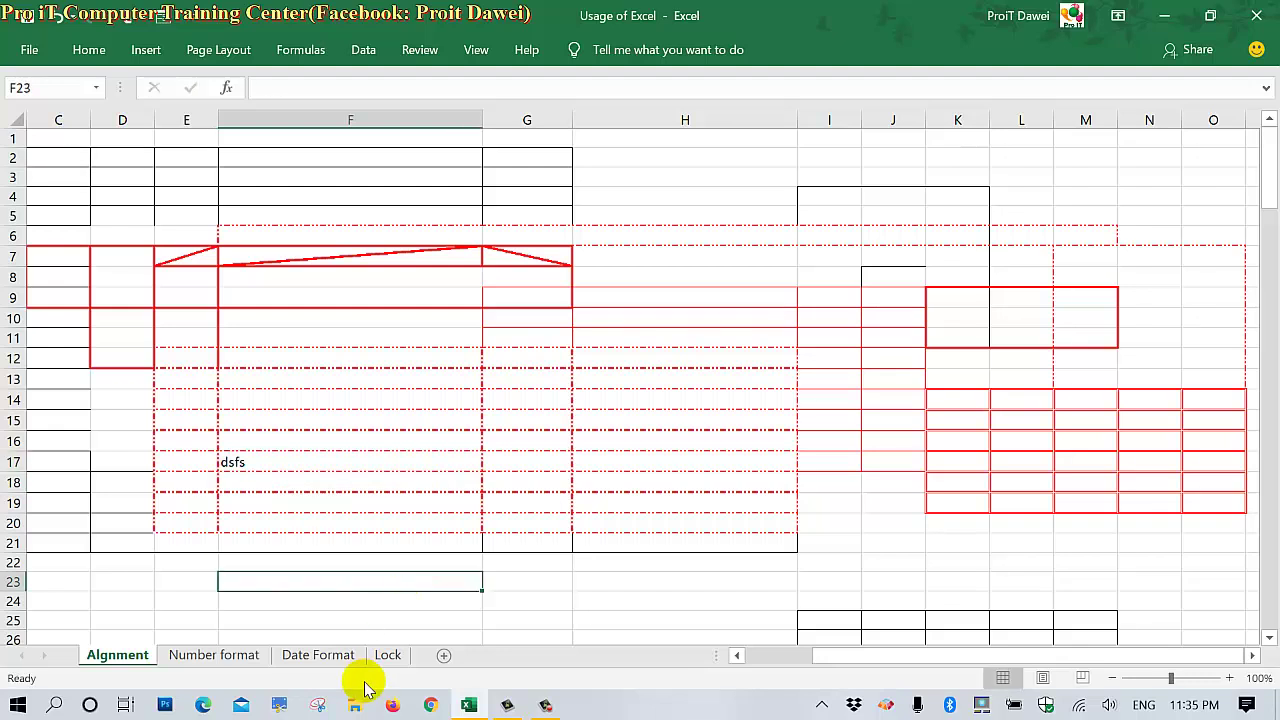
click(388, 660)
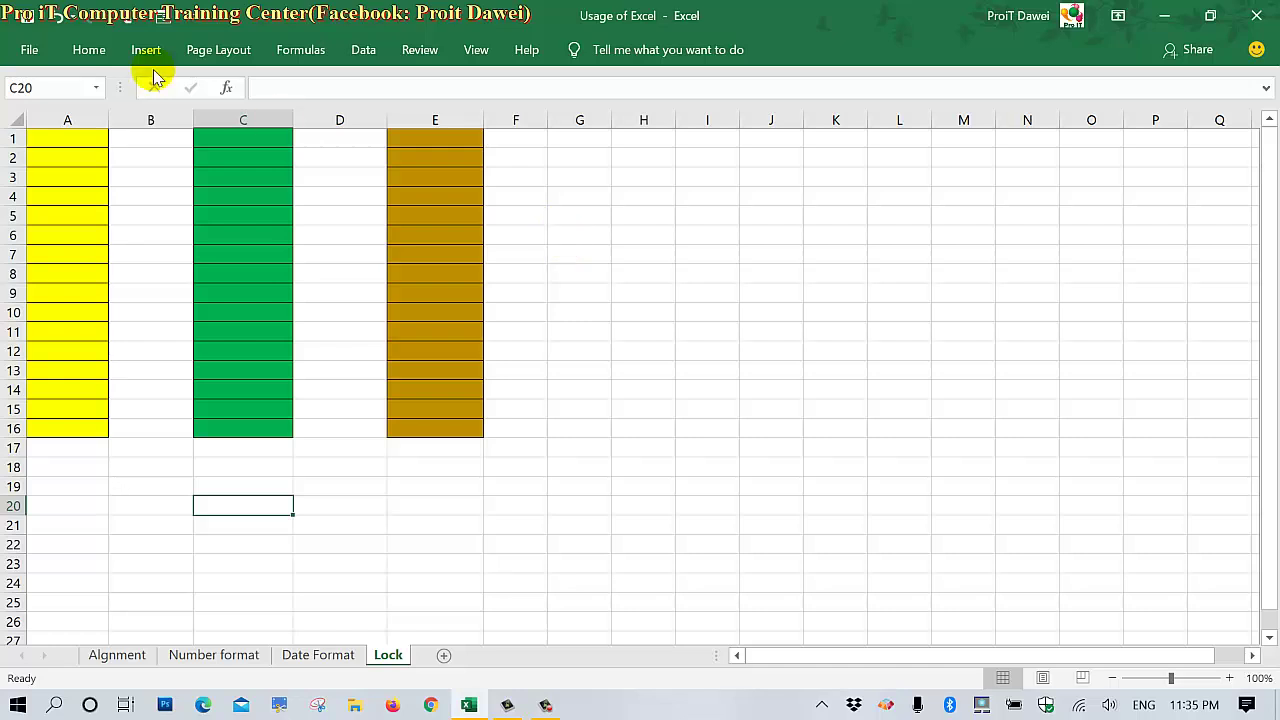
Confirm cell F11 is still refused while the Lock sheet is protected
click(474, 50)
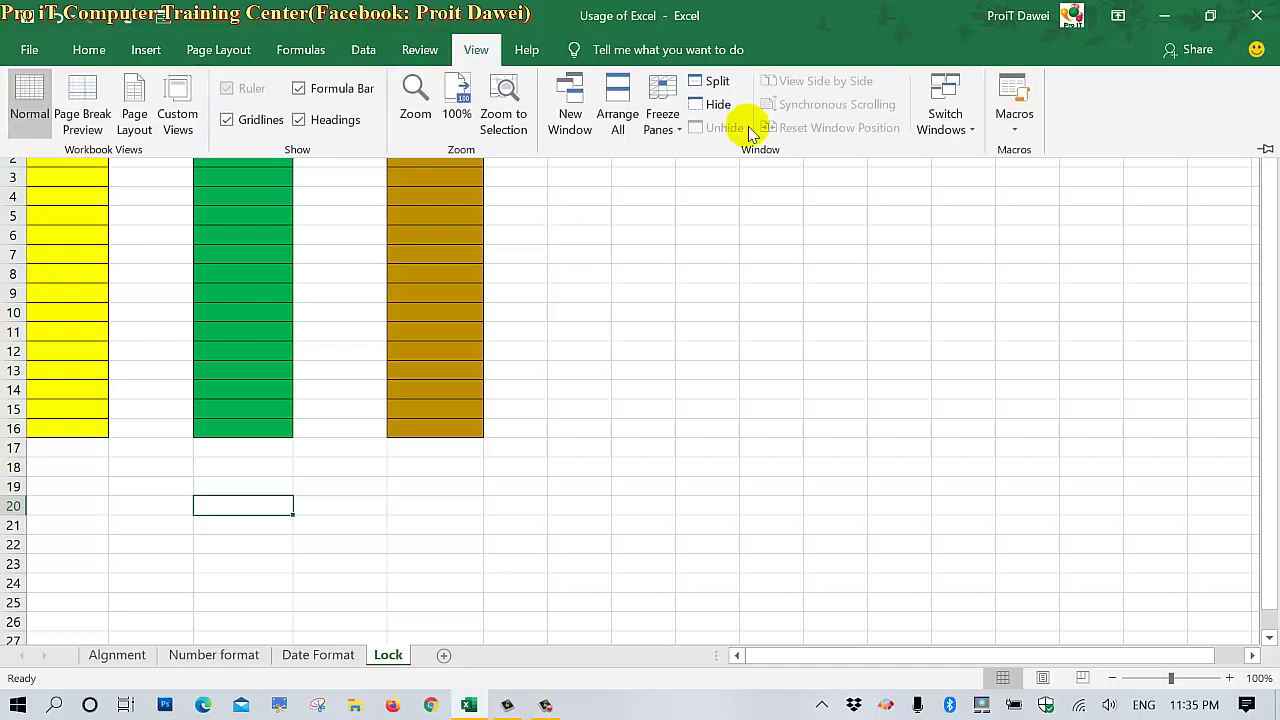
click(634, 219)
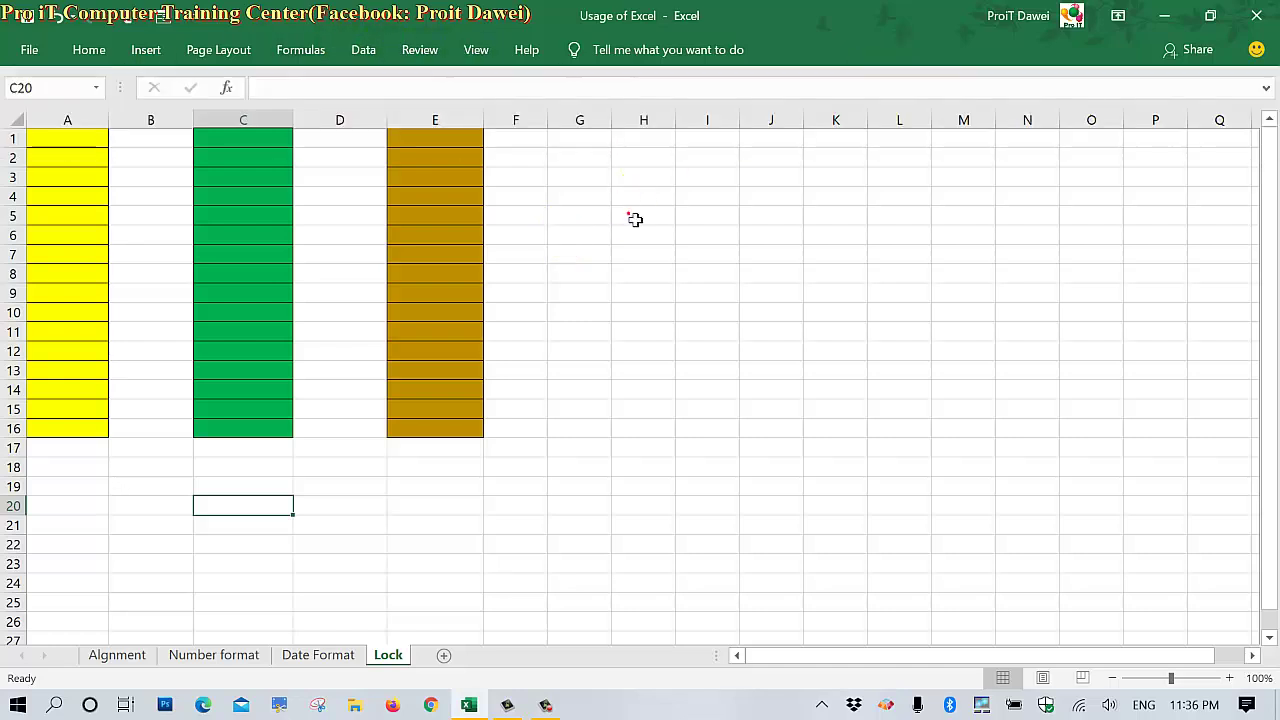
click(420, 50)
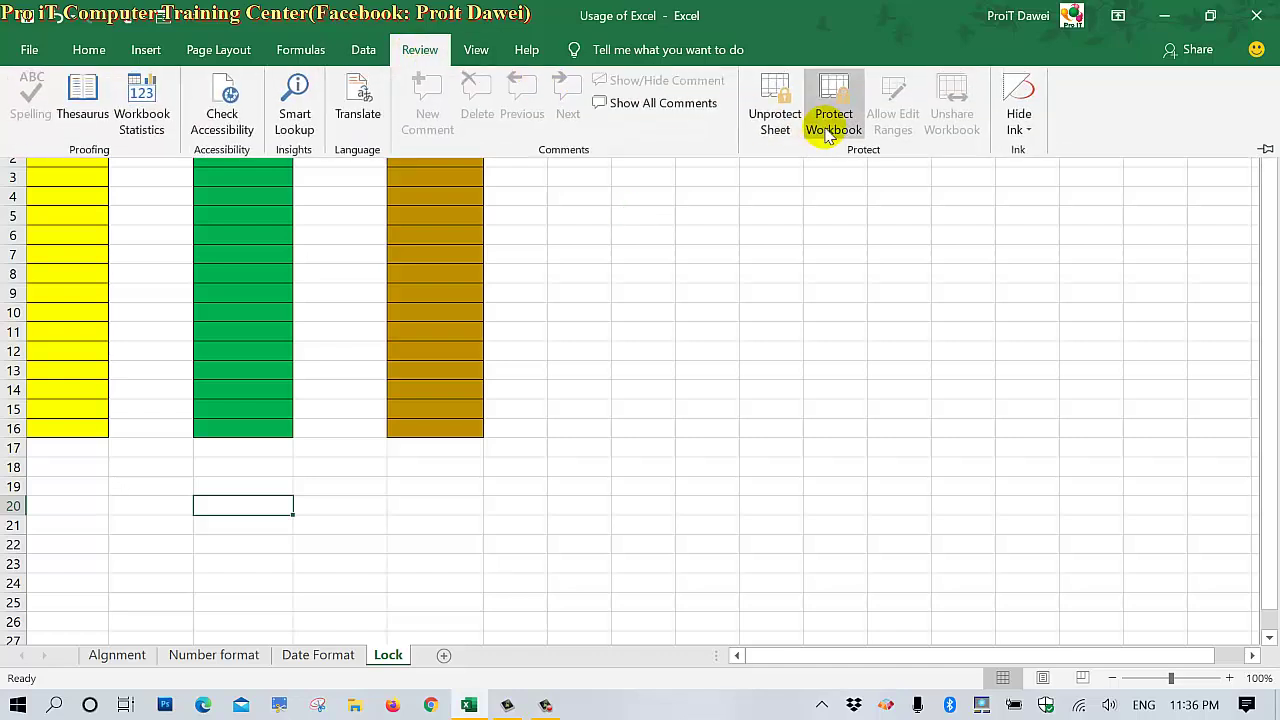
click(438, 329)
double_click(533, 336)
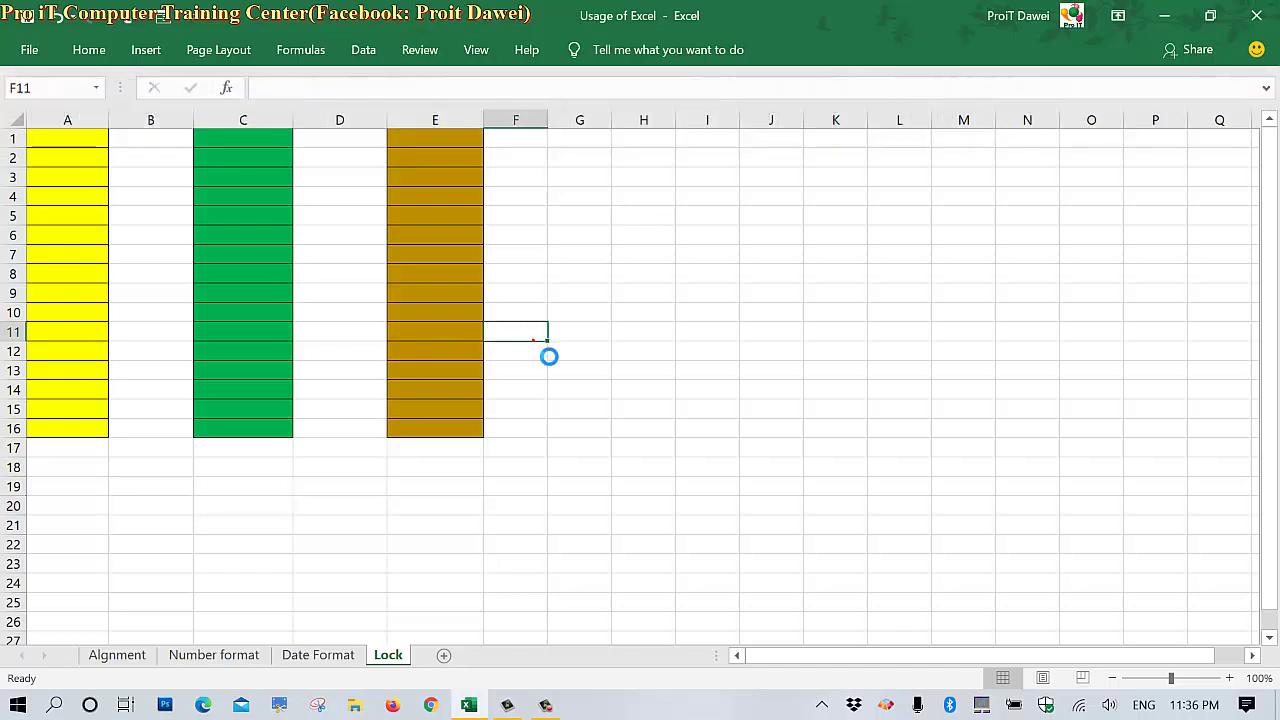
click(645, 410)
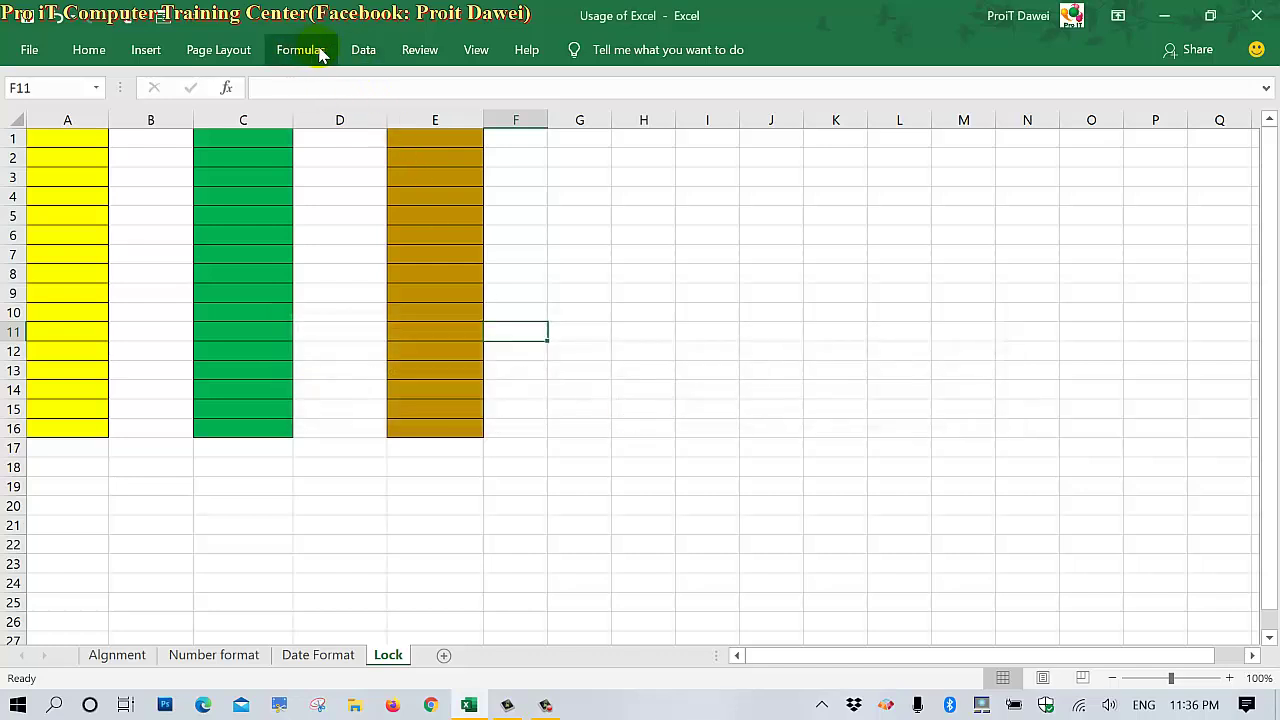
Unprotect the Lock sheet from the Review tab, with no password needed
click(418, 50)
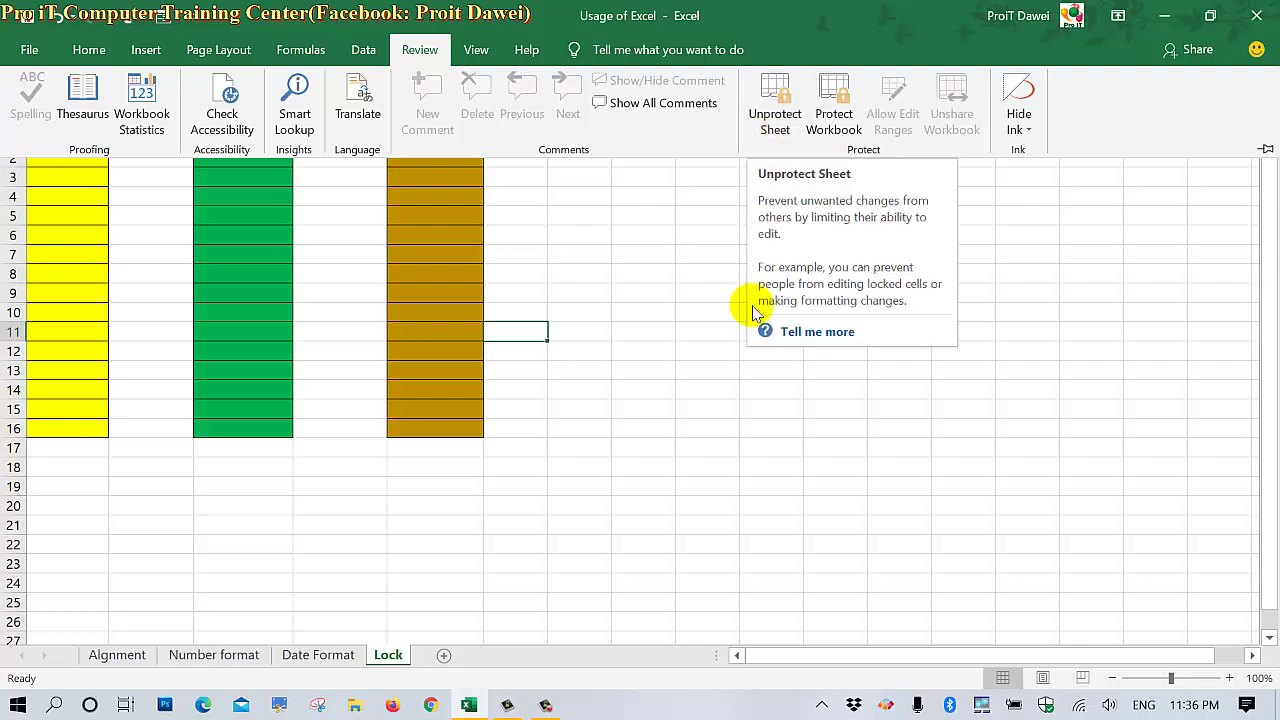
click(630, 295)
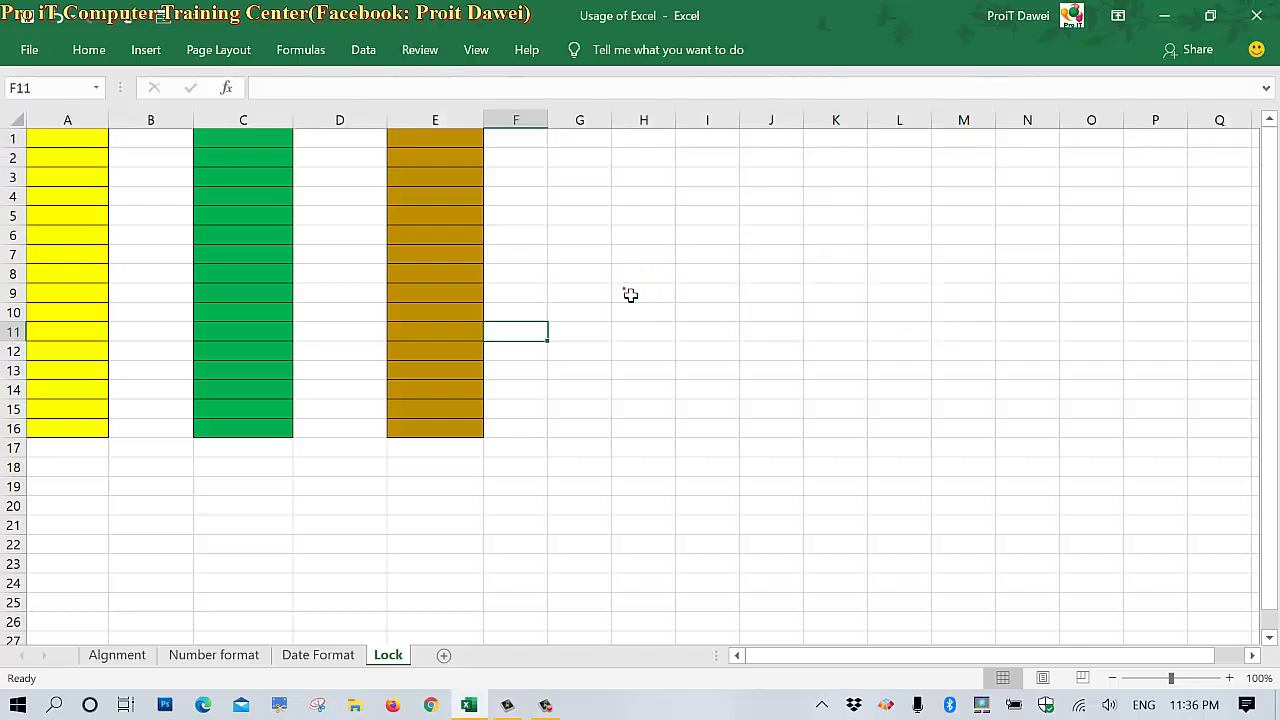
click(412, 52)
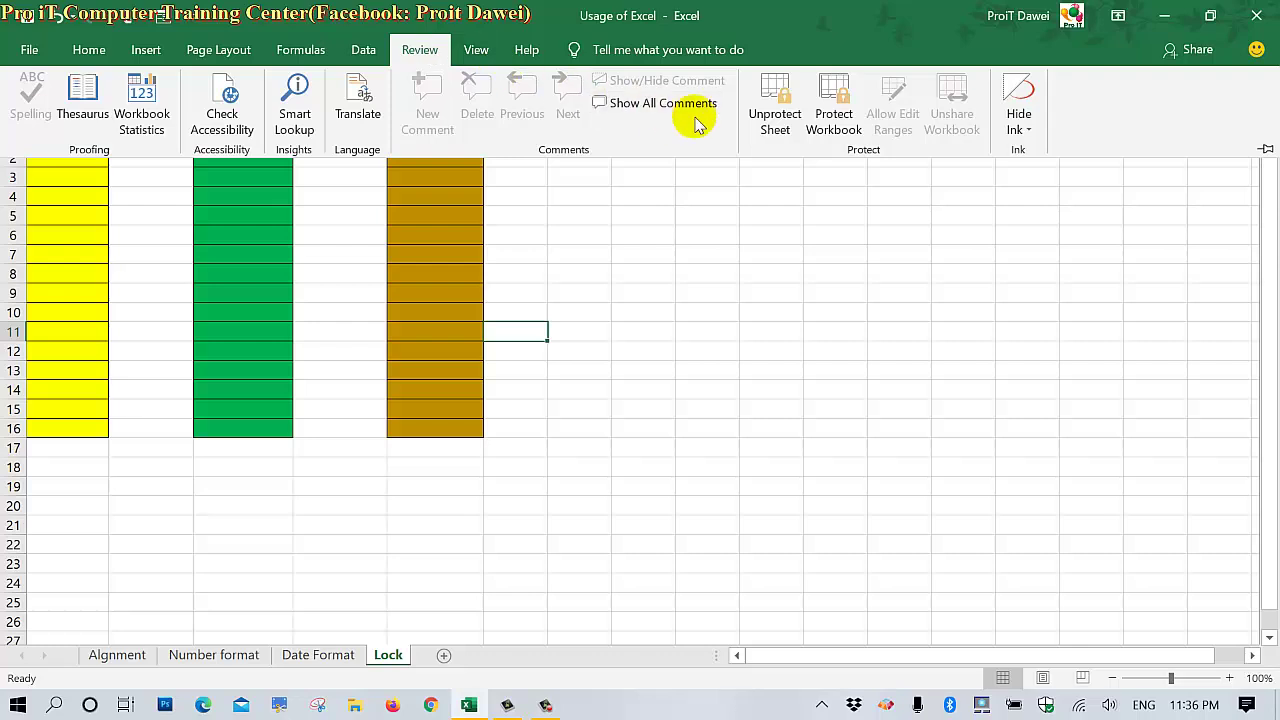
click(787, 117)
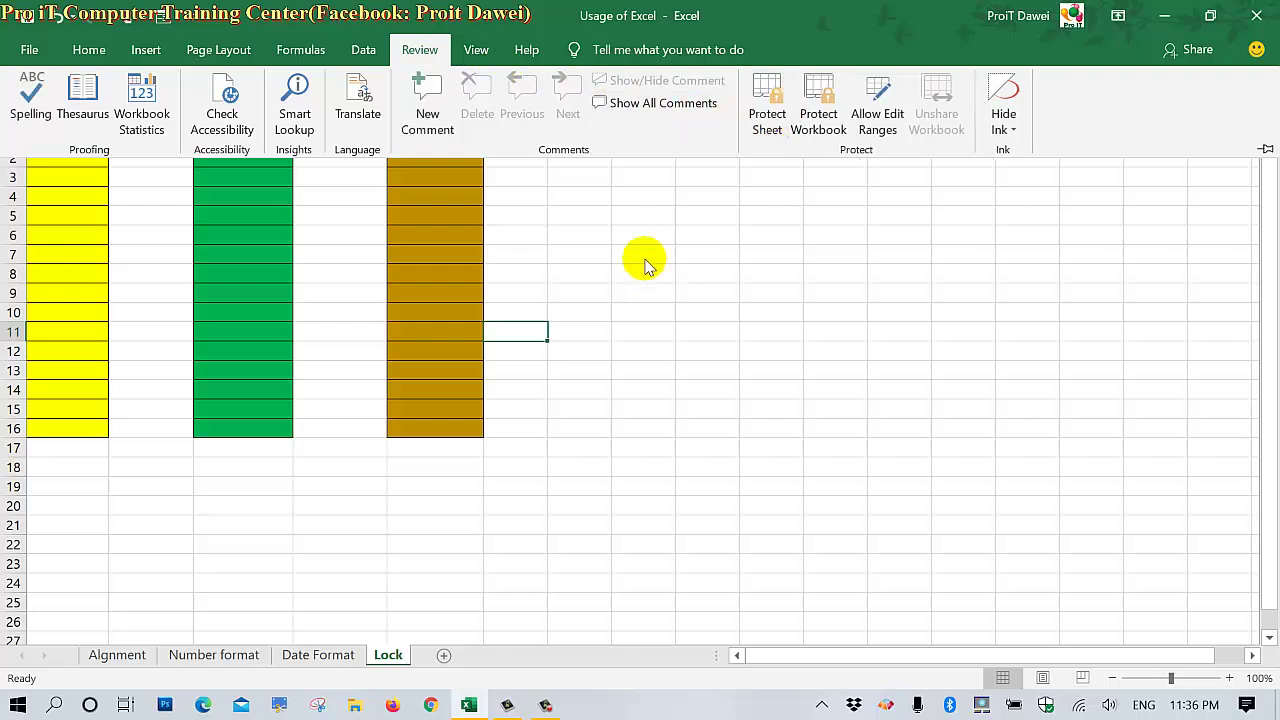
Type test text 'cx' in F11, 'dsfdsftre' in F12 and 'iflueiwr' in G5
text(cxxcdsdsa)
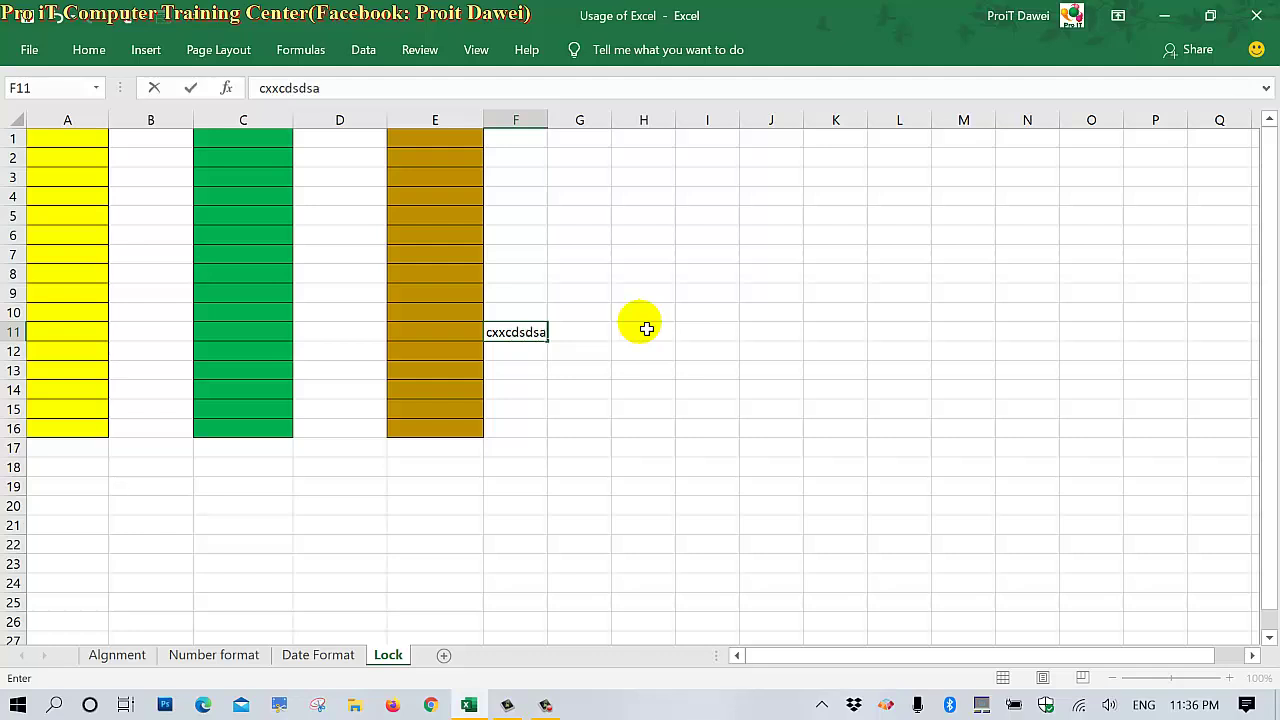
key(Return)
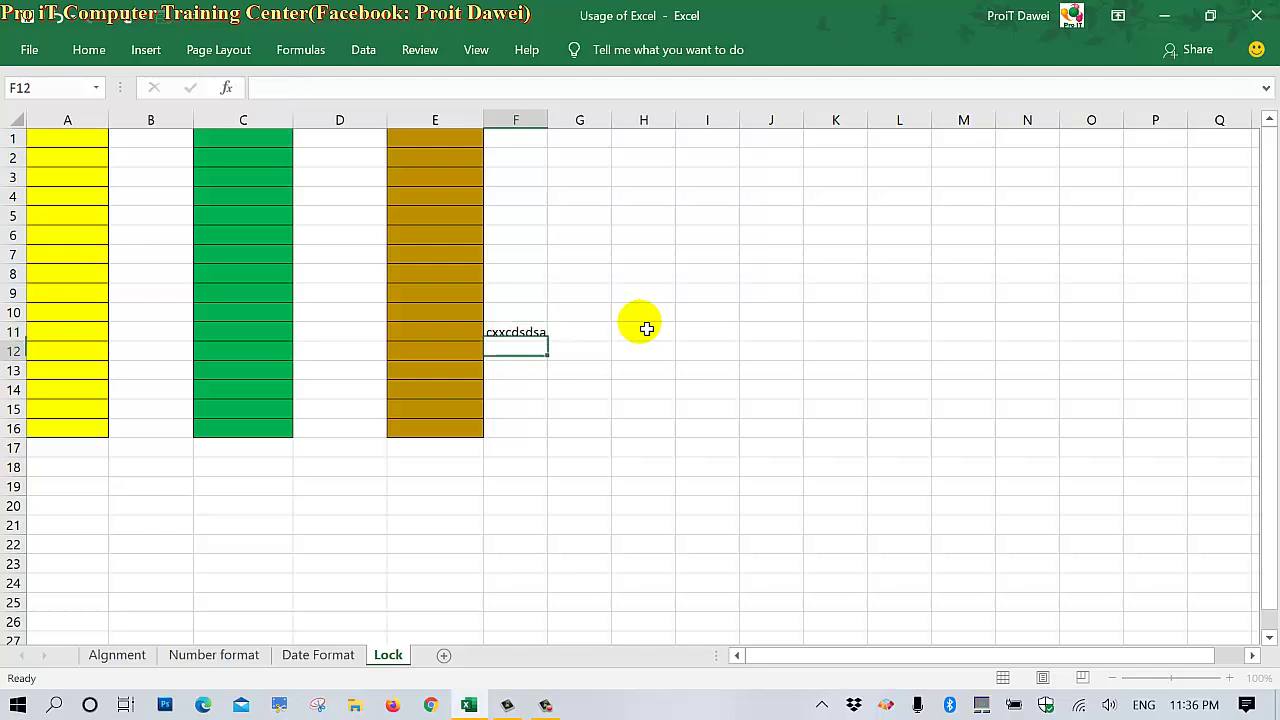
text(dsfdsftre)
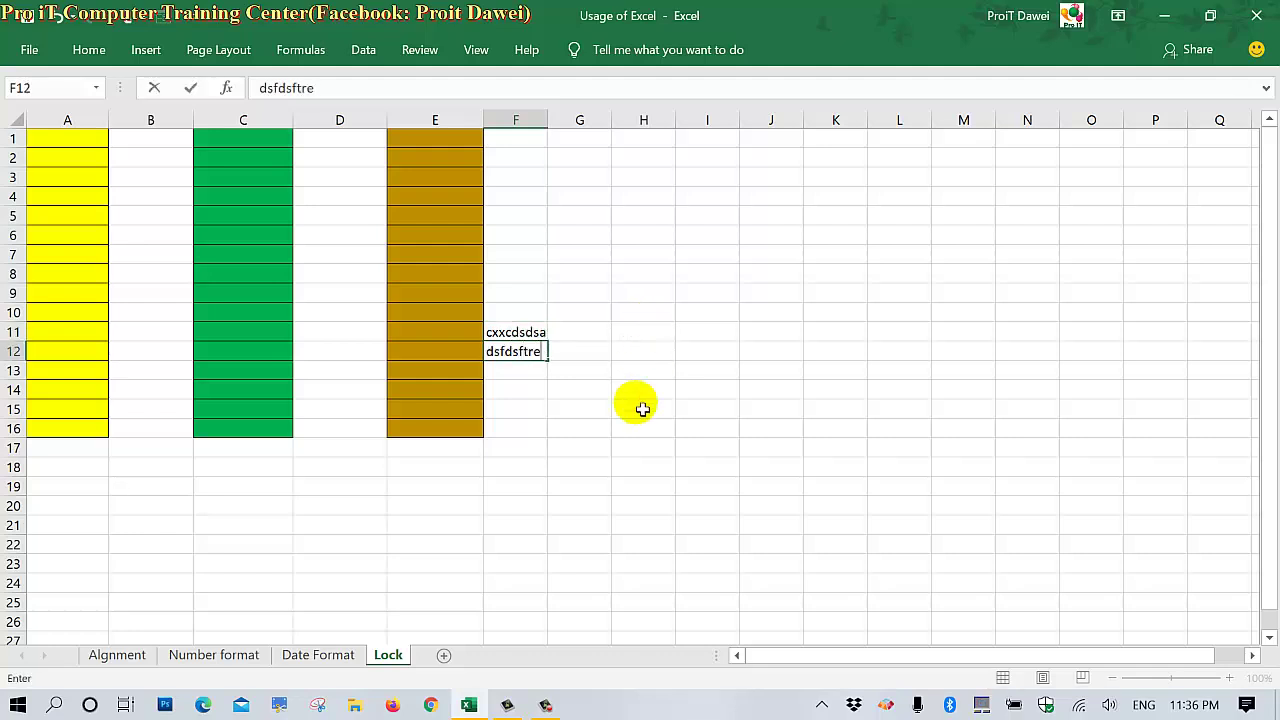
key(Return)
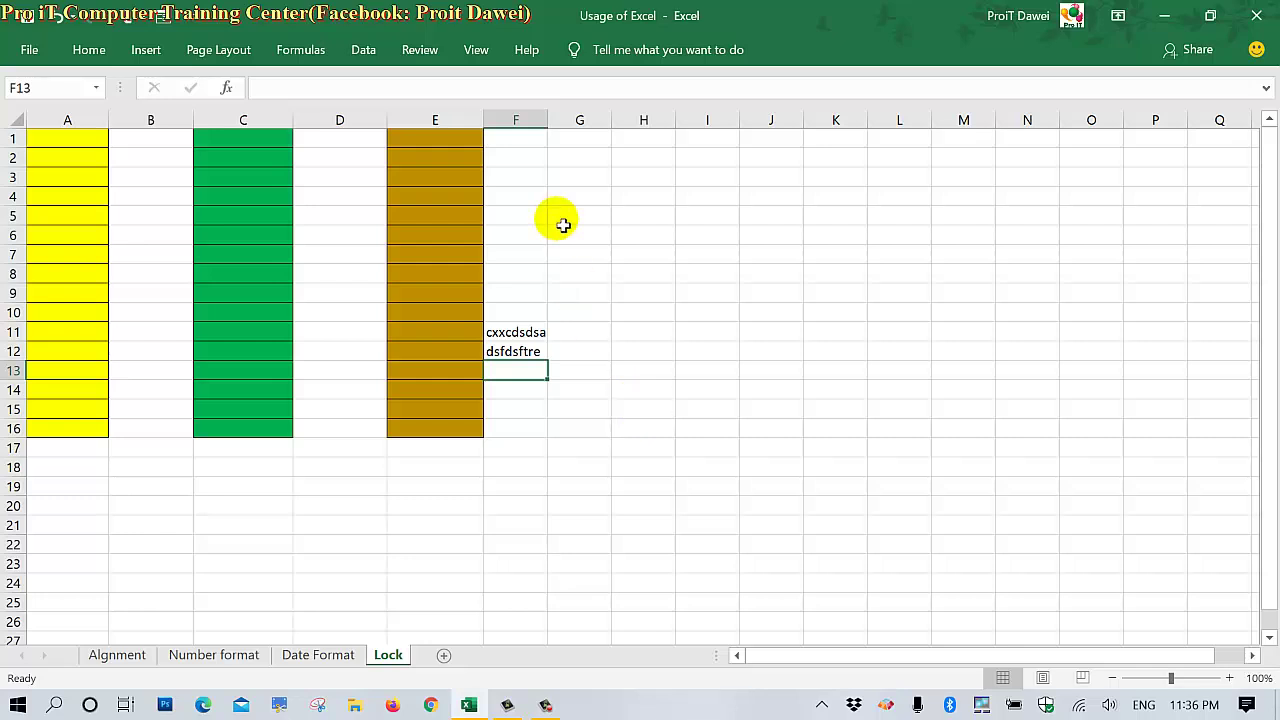
click(563, 216)
text(iflueiwr)
Enter 'frkejhrewkkjdhd' in C5, 'oitu34oi43' in A5 and 'woelkjre' in D5, then edit E7
click(237, 219)
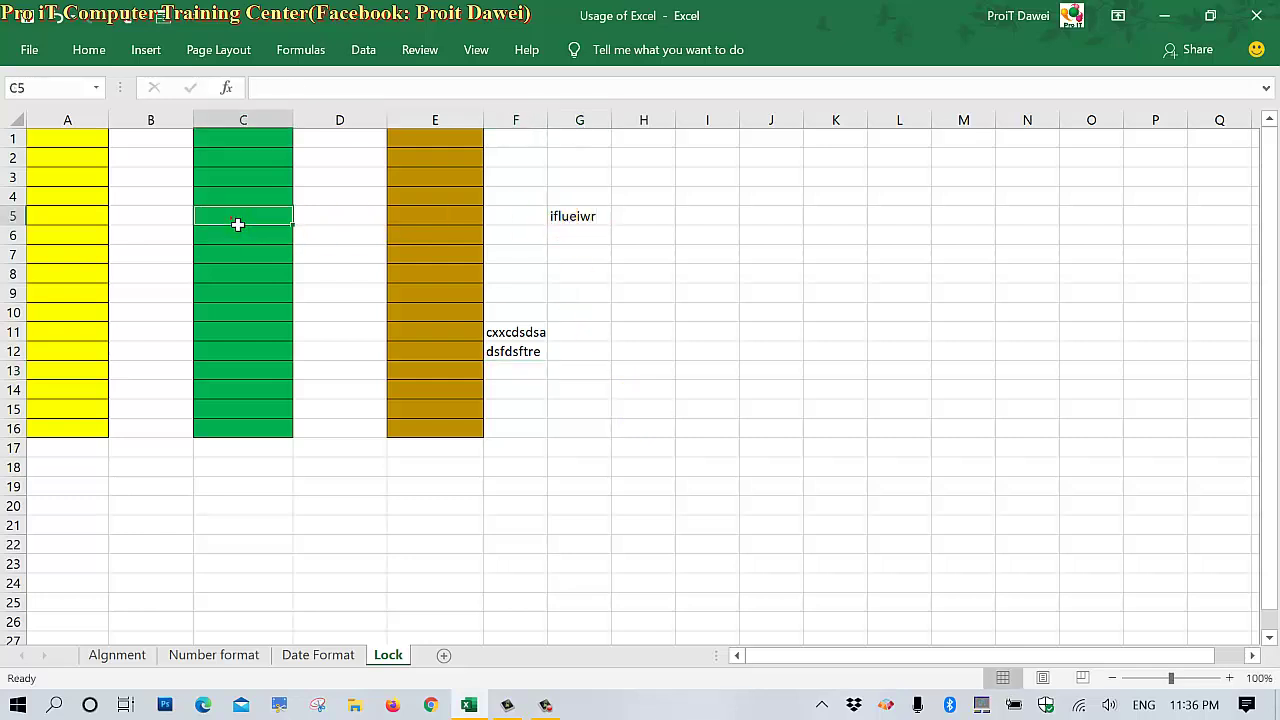
text(frkejhrewkkjdhdj)
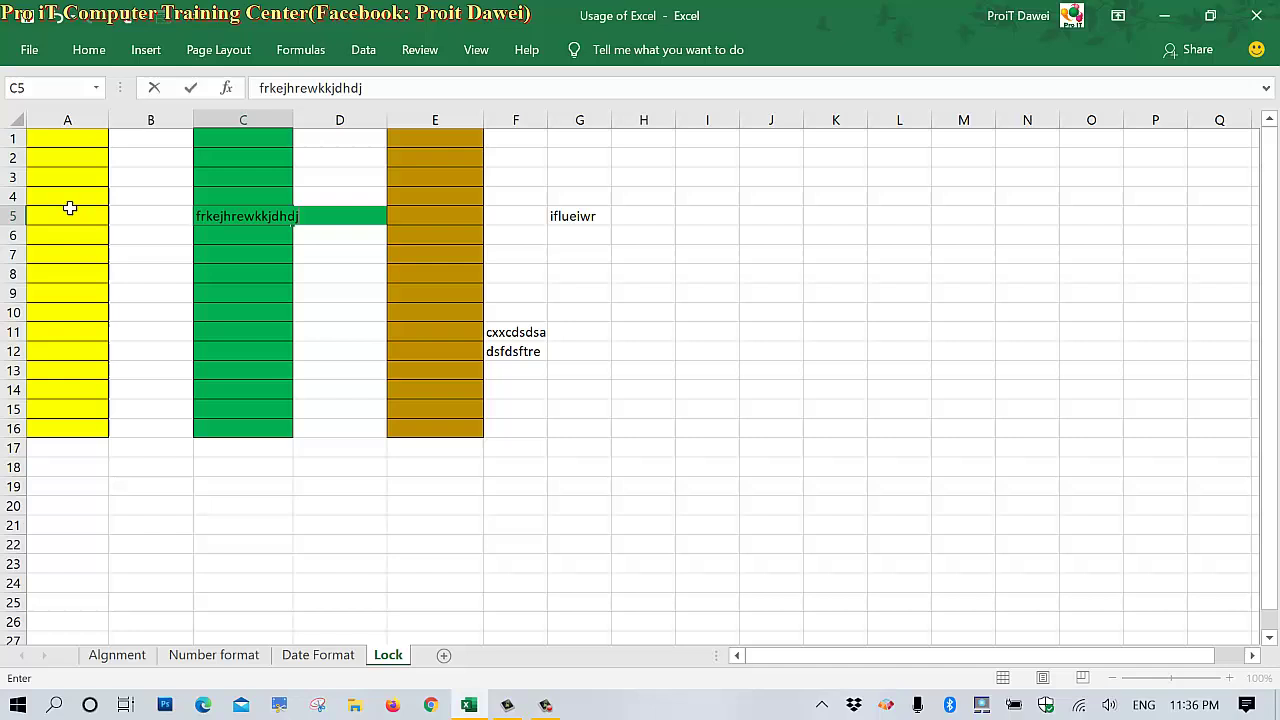
click(70, 208)
text(oitu34oi43)
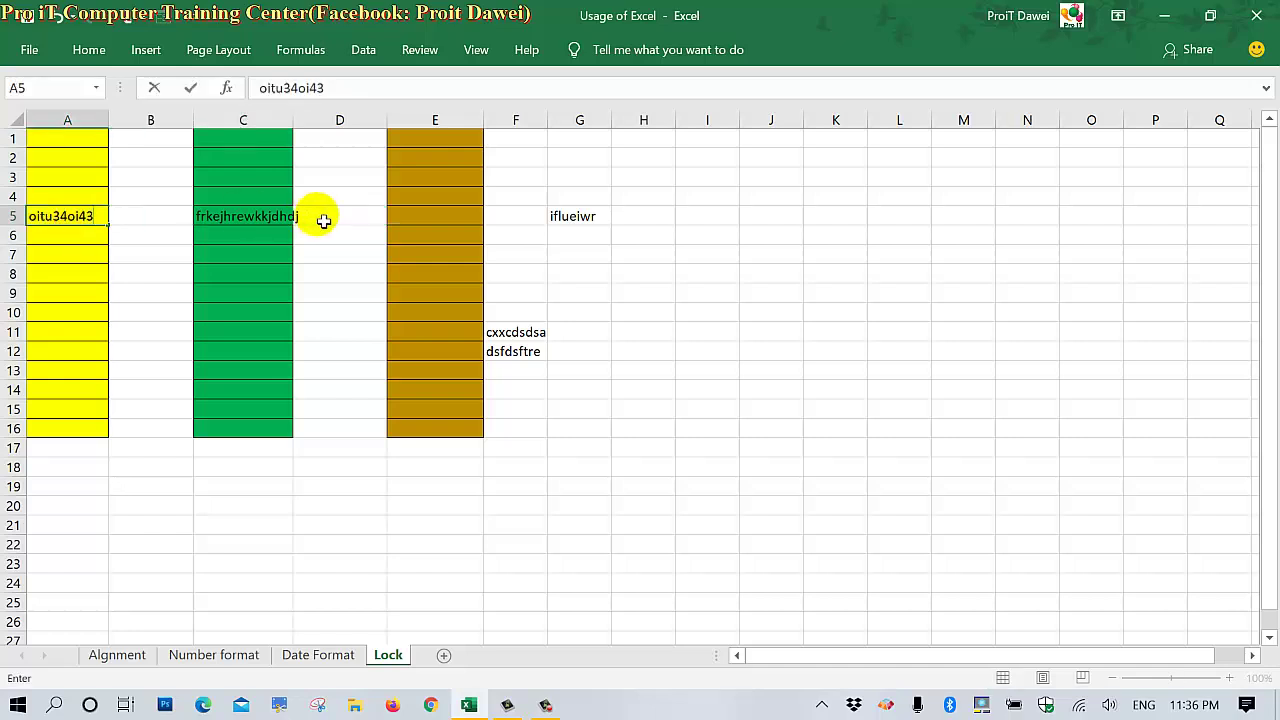
click(323, 220)
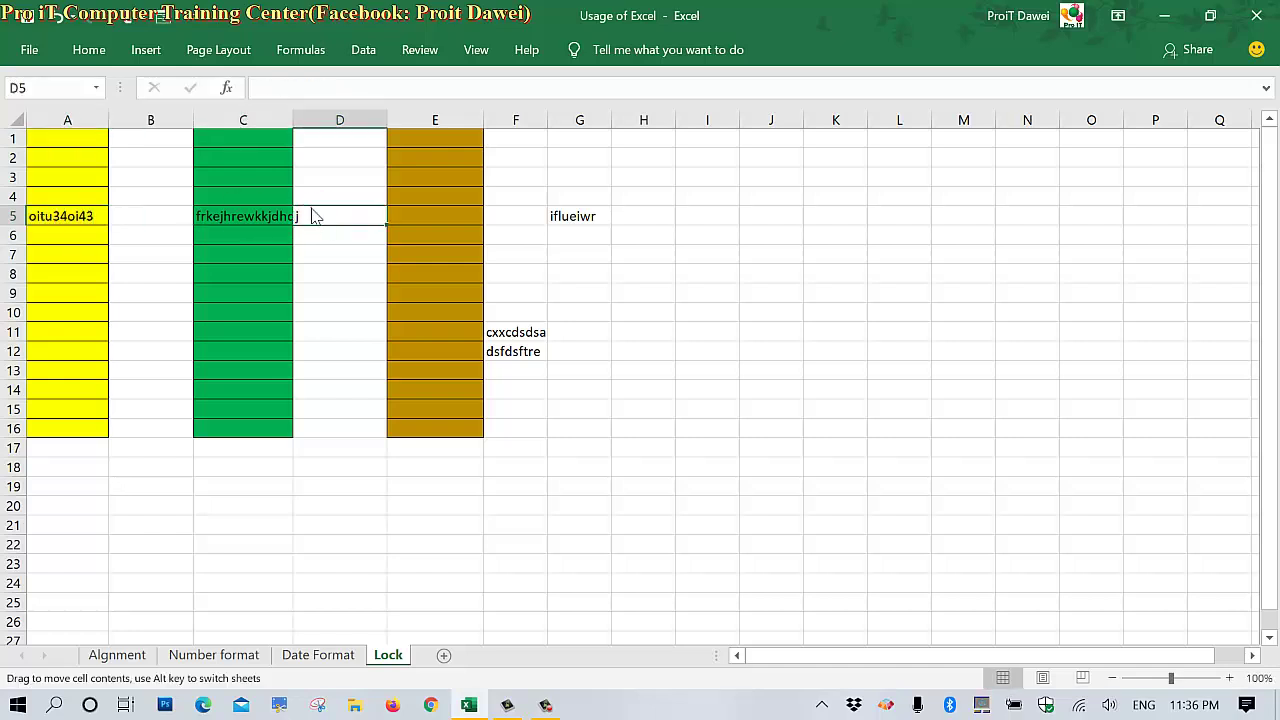
text(woelkjre)
click(436, 224)
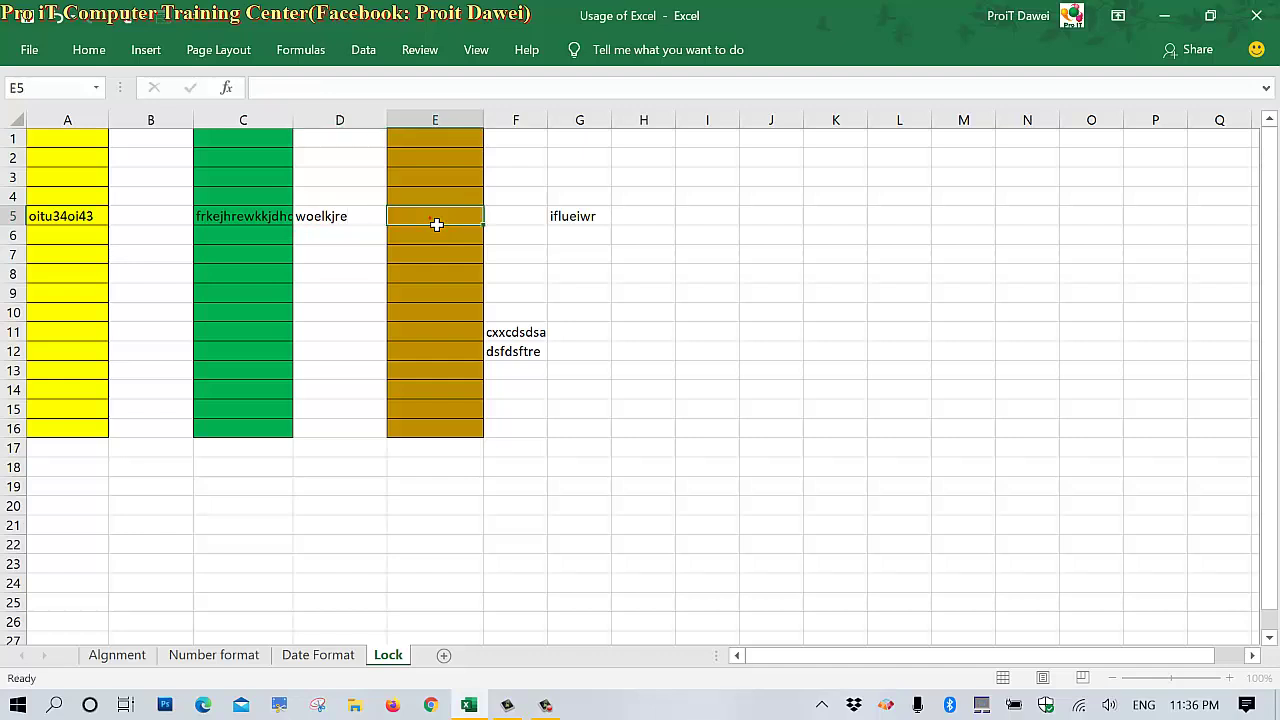
double_click(451, 262)
text(oiiou)
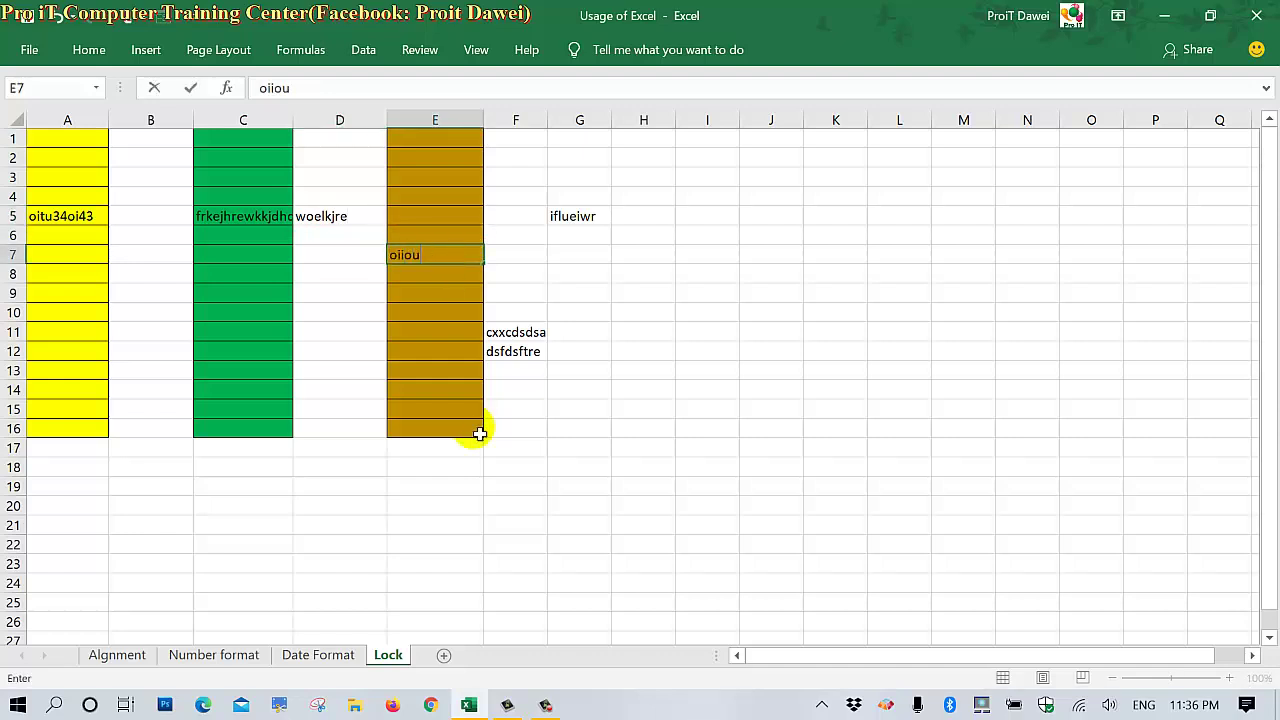
click(567, 445)
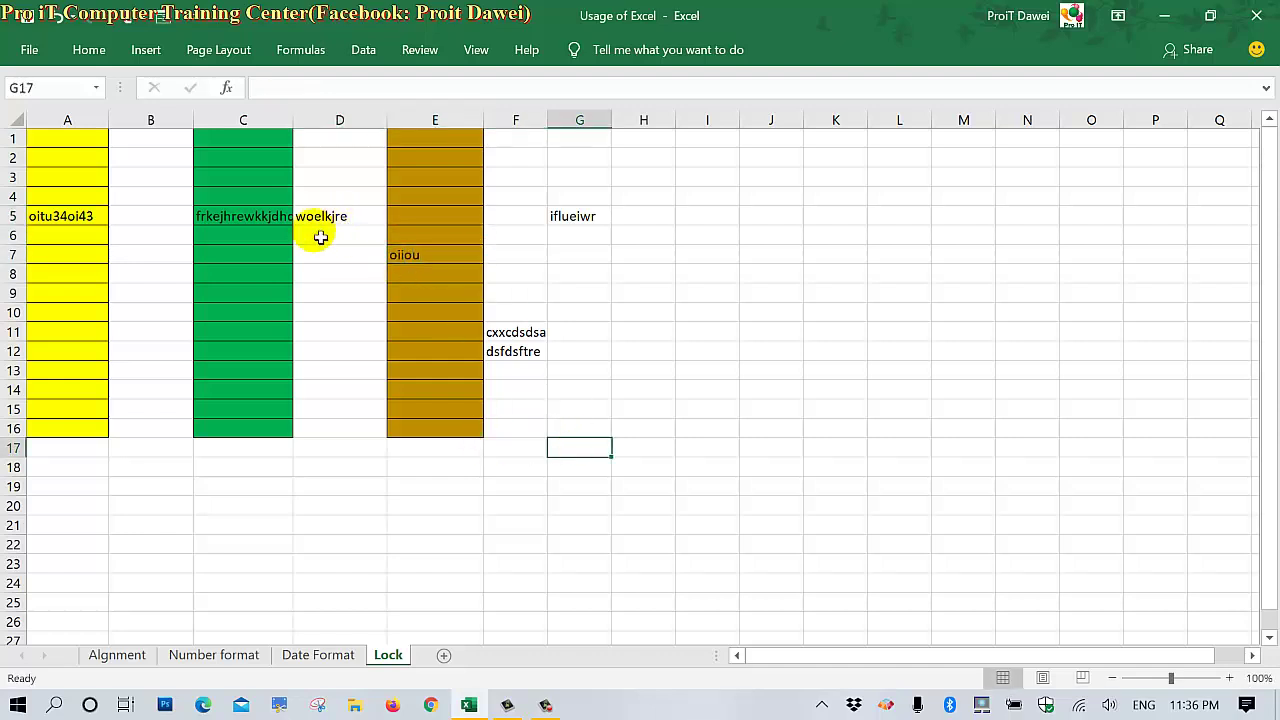
Unlock cells A1:A16 and C1:C16 by clearing Locked in Format Cells protection
drag(75, 145, 72, 427)
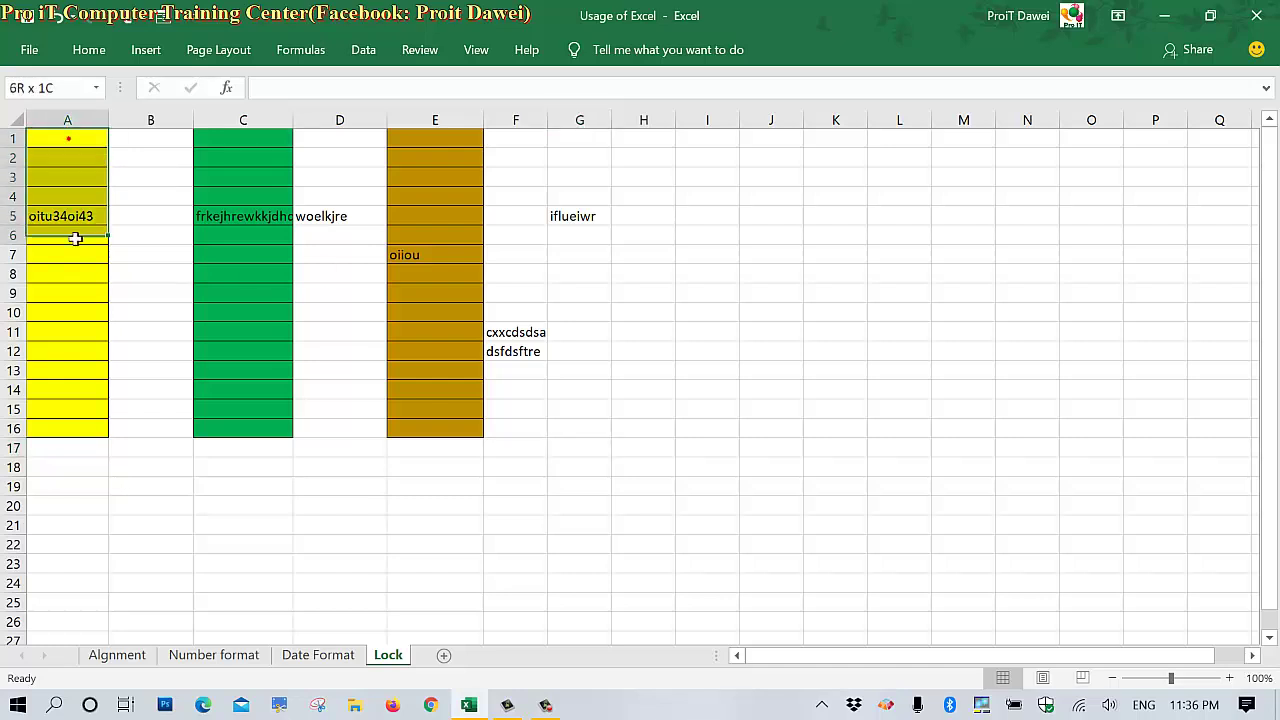
right_click(83, 360)
click(158, 596)
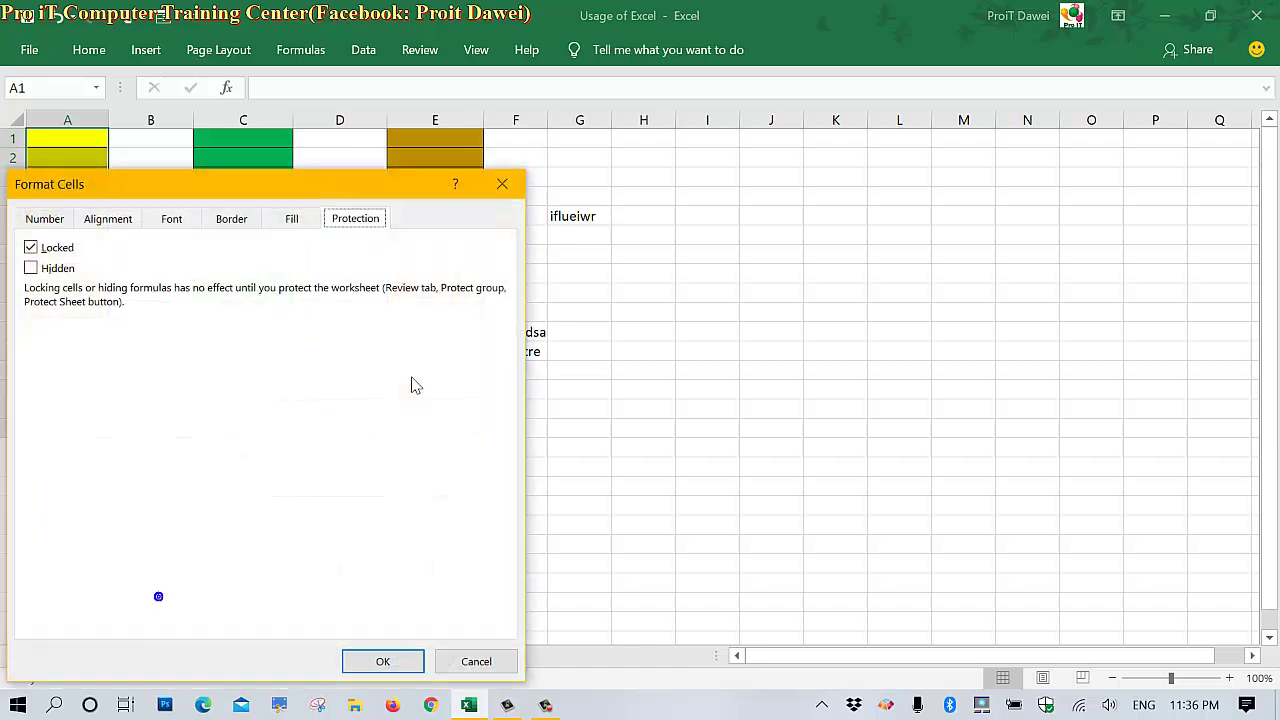
click(38, 248)
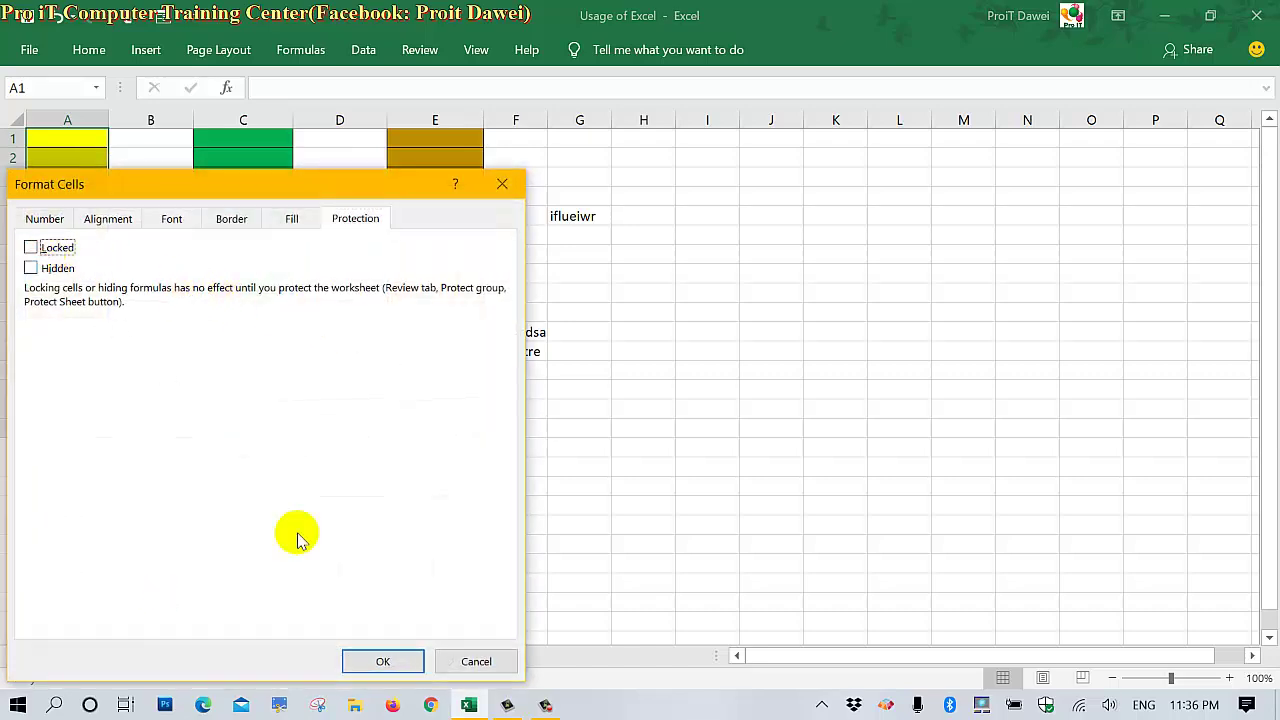
click(365, 659)
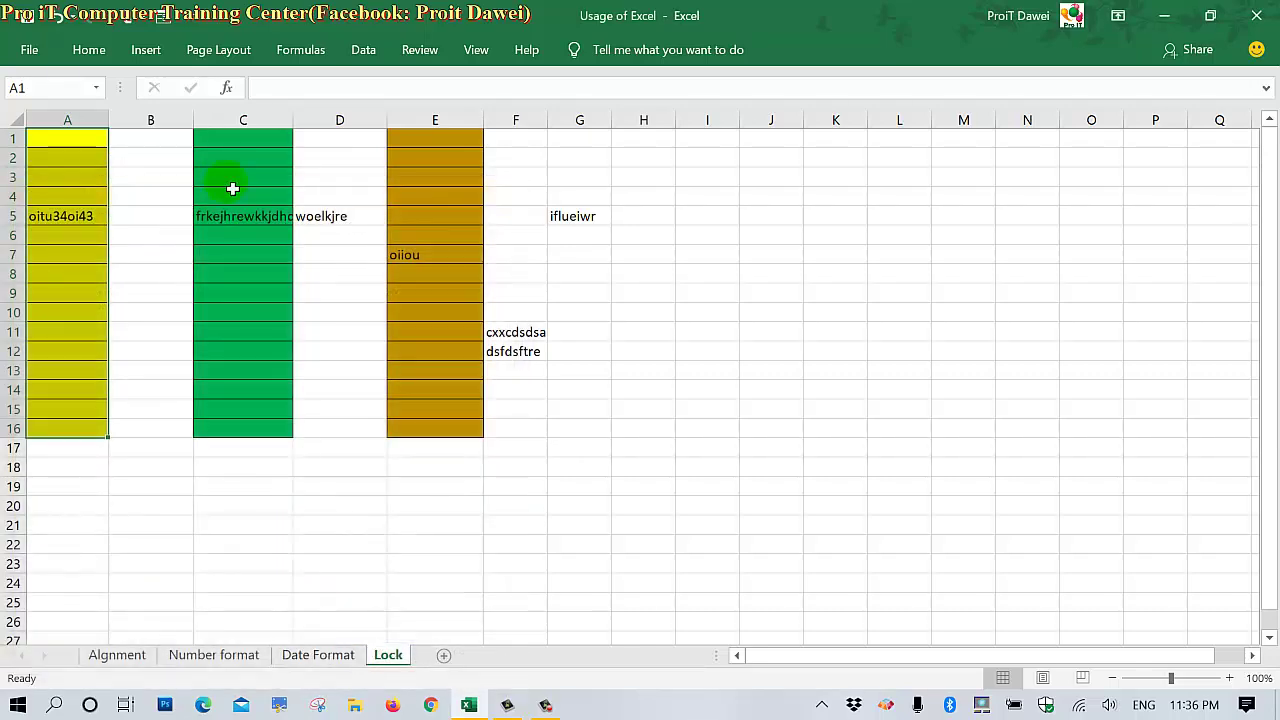
drag(231, 145, 244, 438)
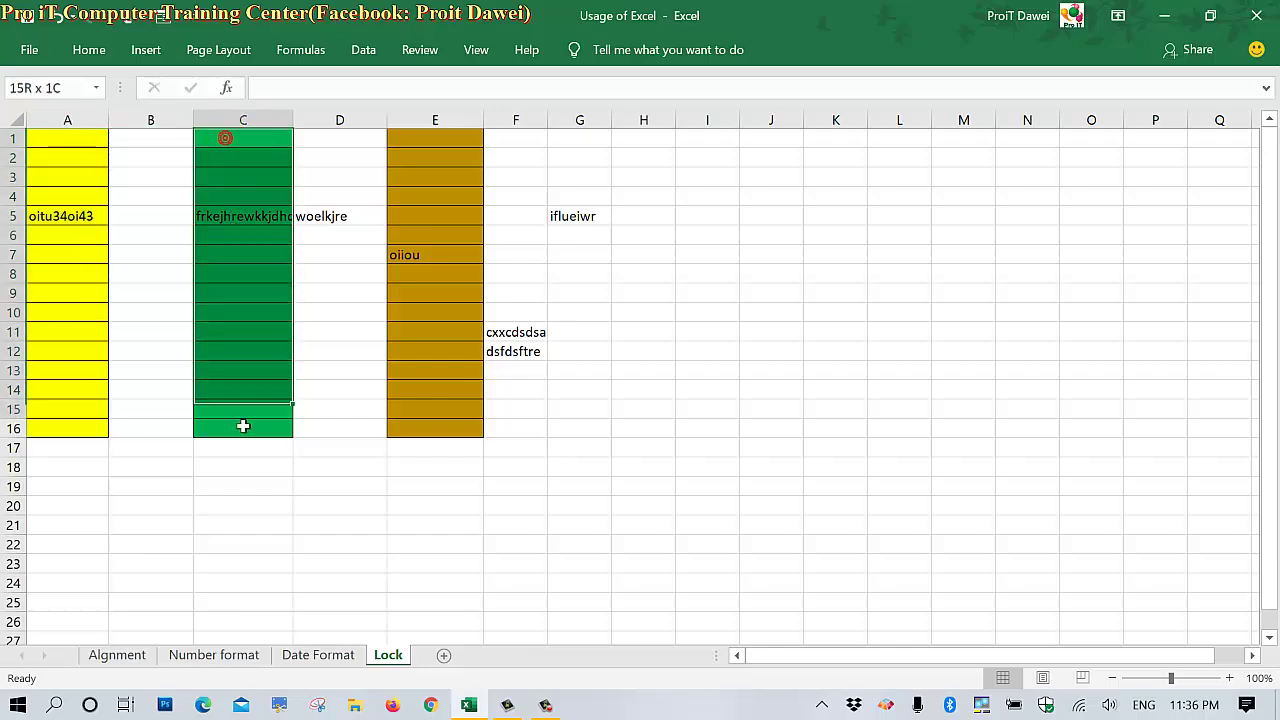
right_click(256, 339)
click(320, 598)
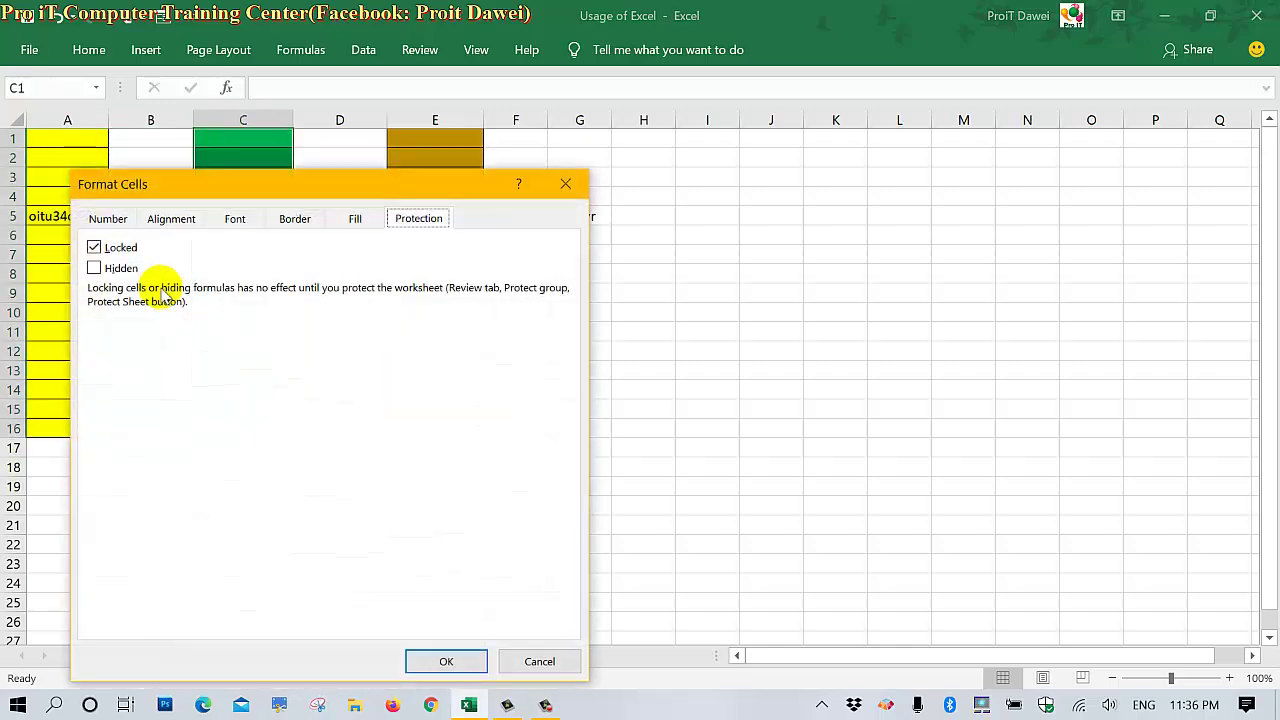
click(95, 248)
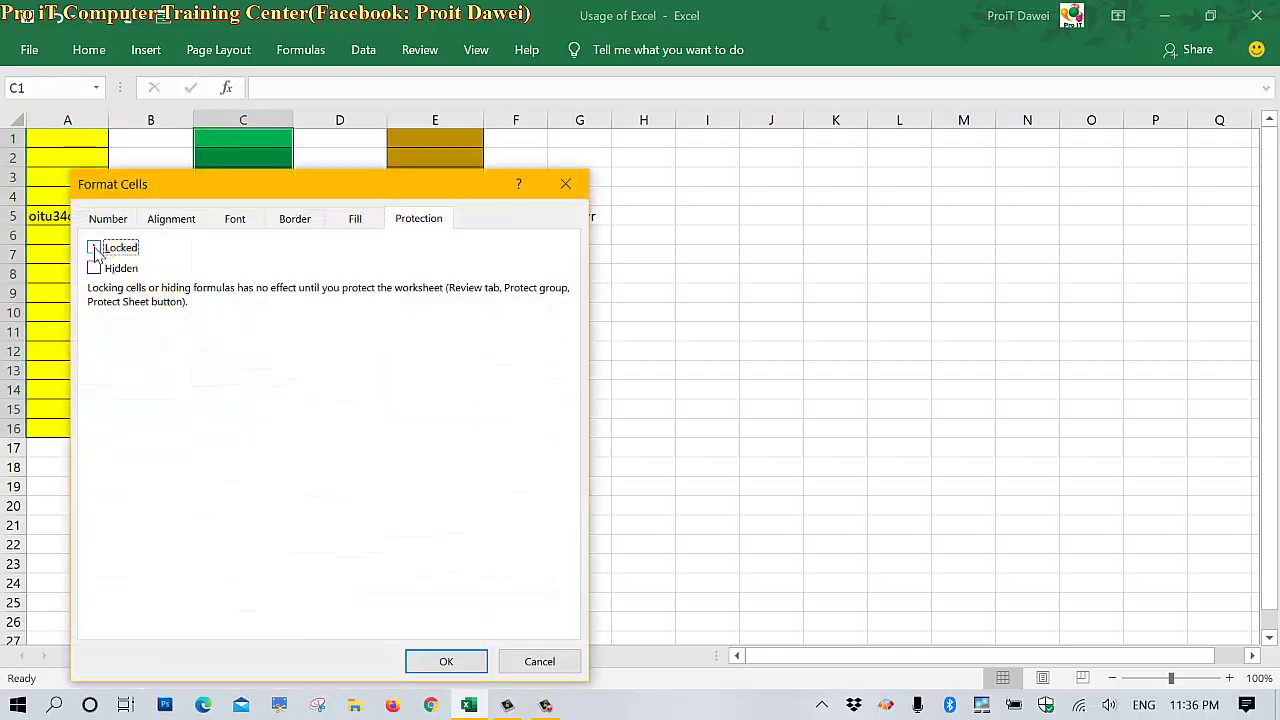
click(446, 664)
Open Format Cells for E1:E16 and browse its tabs, ending on Protection
drag(430, 140, 443, 429)
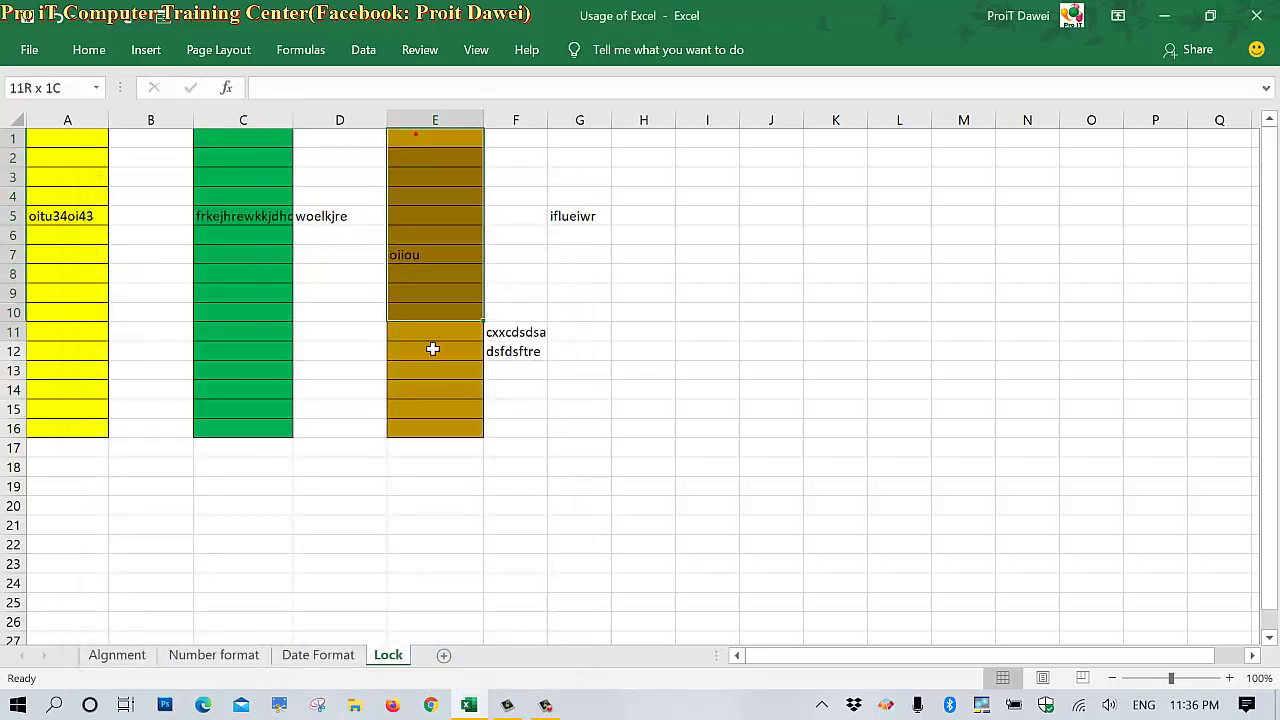
right_click(448, 370)
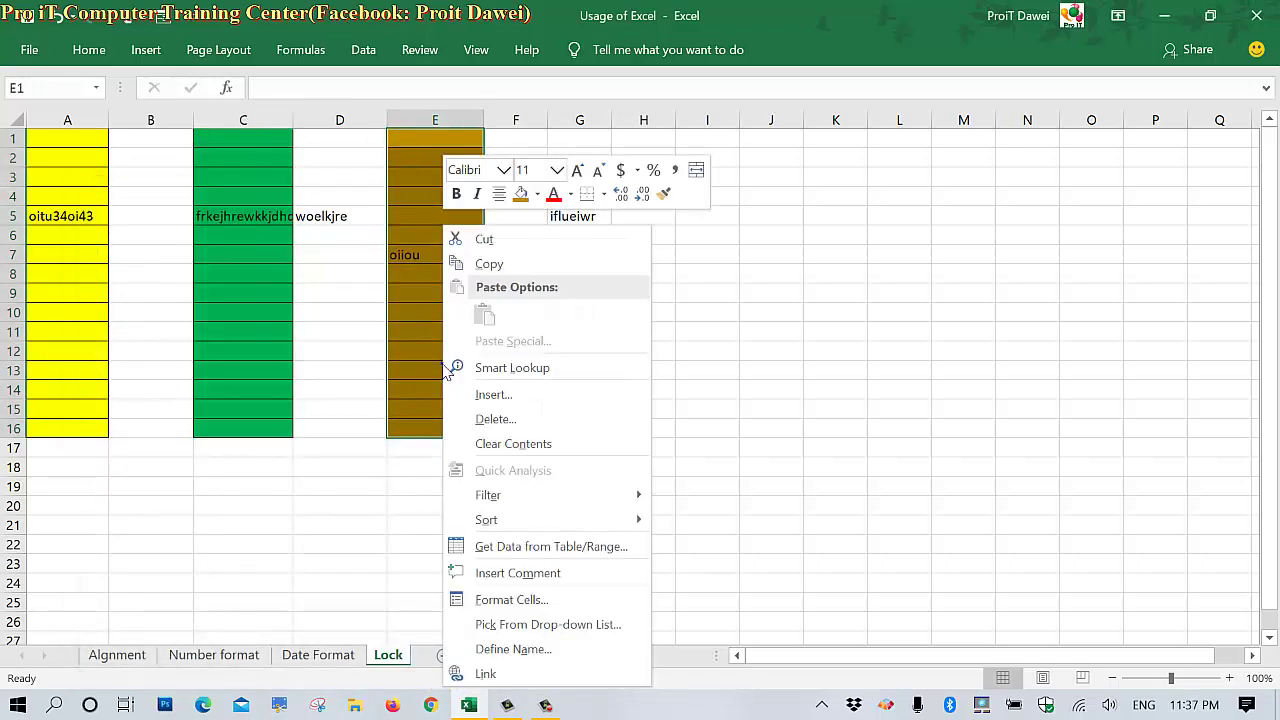
click(520, 590)
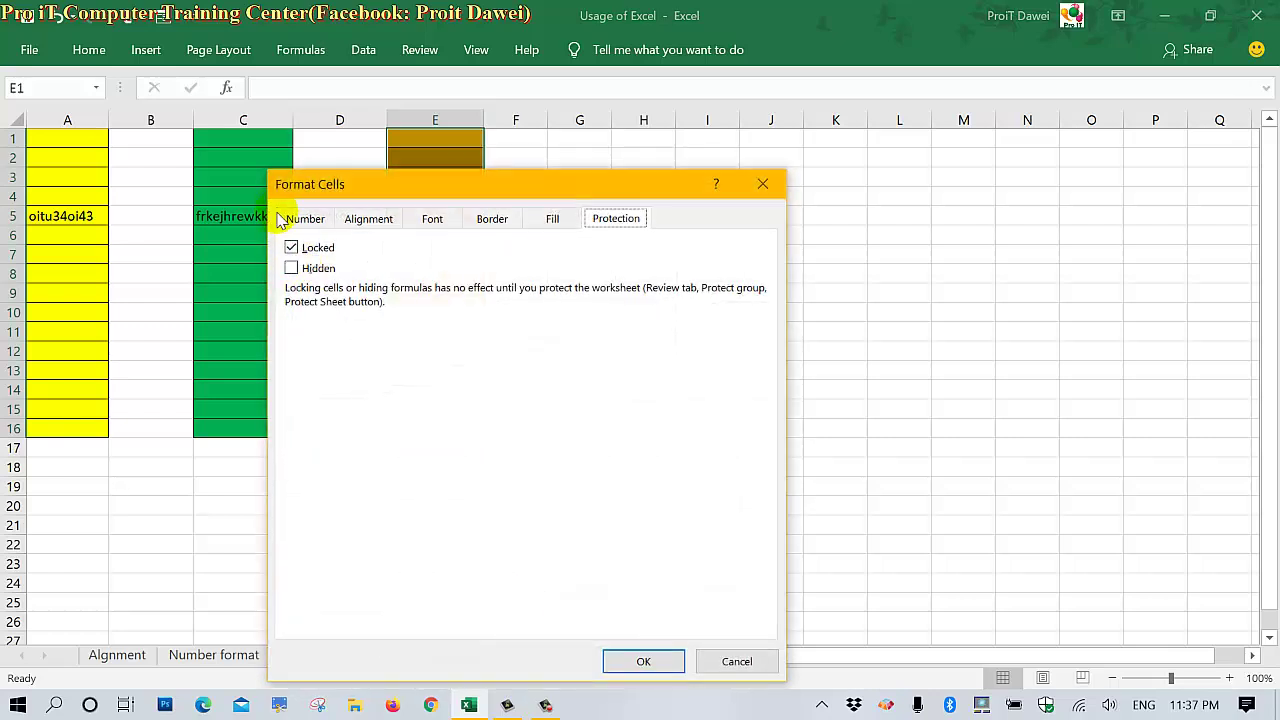
click(288, 247)
click(615, 222)
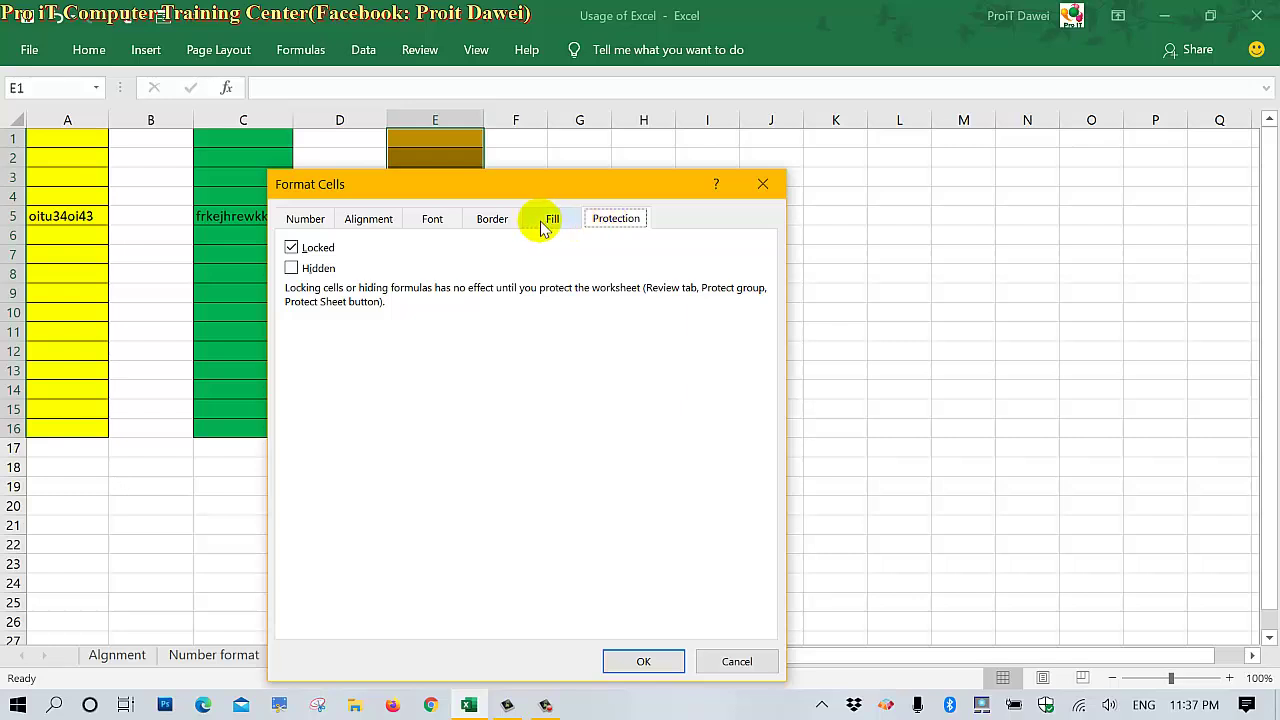
click(318, 220)
click(369, 222)
click(440, 222)
click(492, 222)
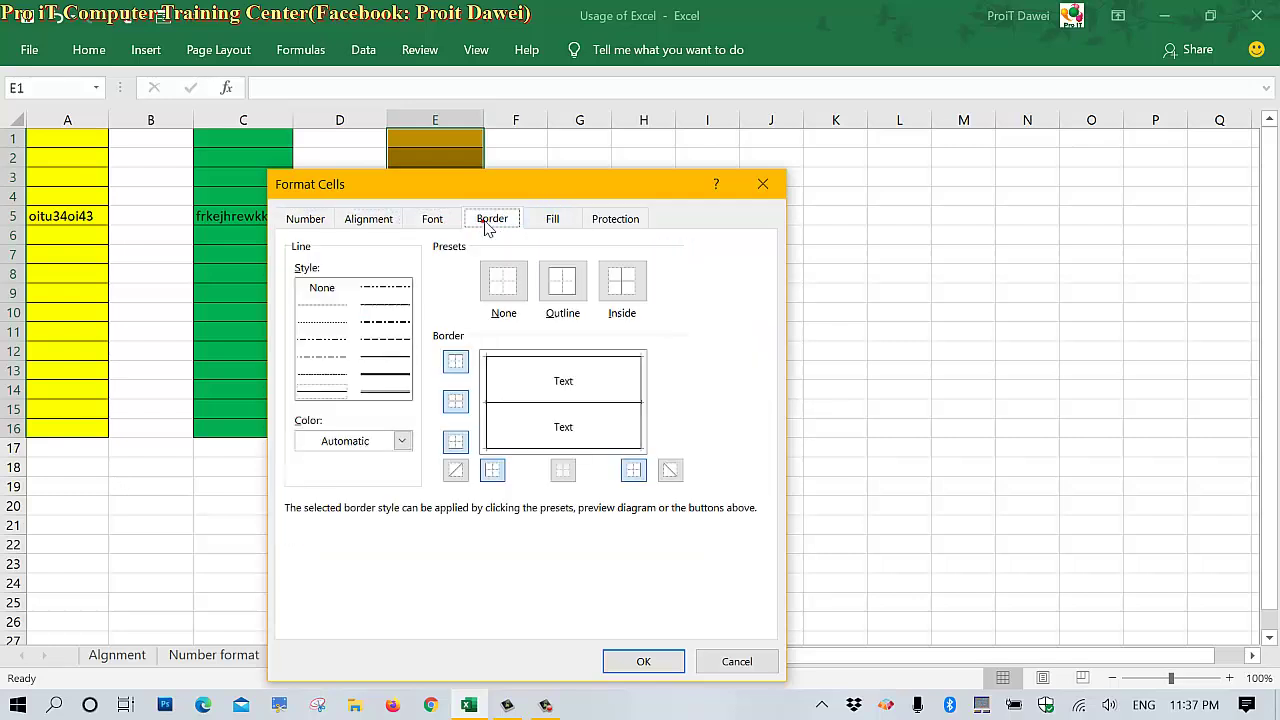
click(545, 222)
click(619, 220)
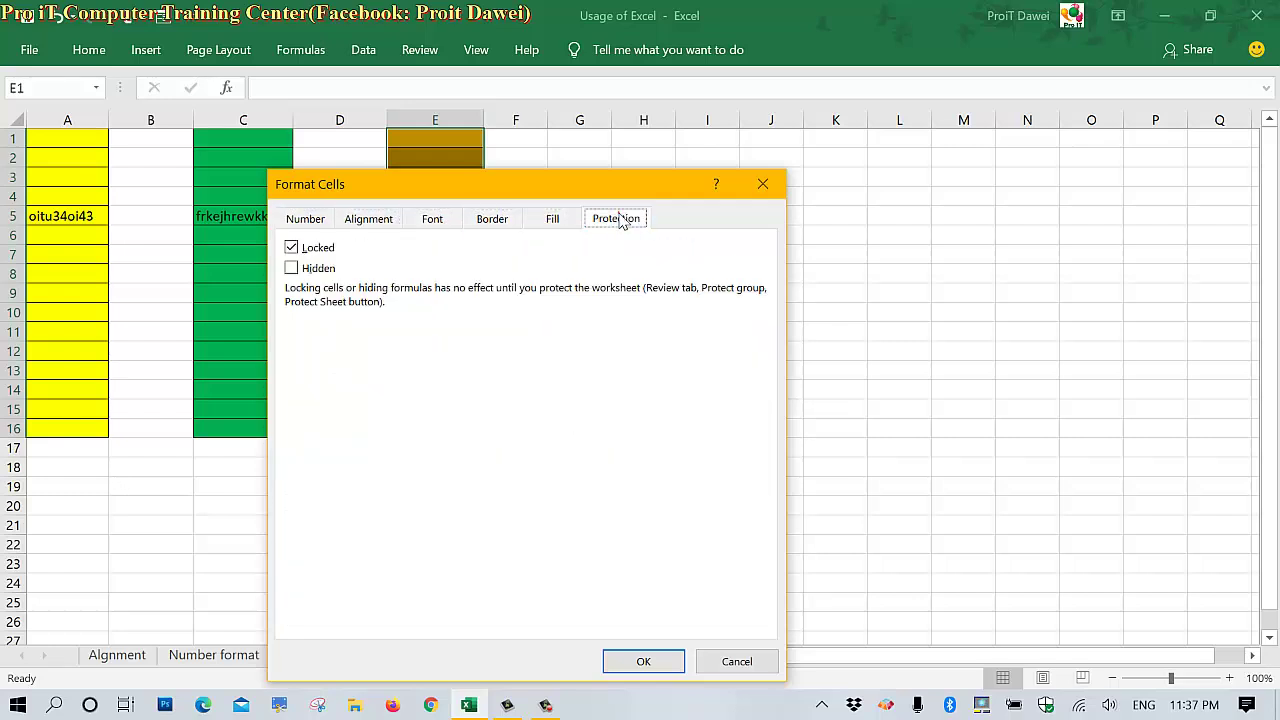
Clear the Locked setting for E1:E16 and apply it
drag(611, 190, 650, 172)
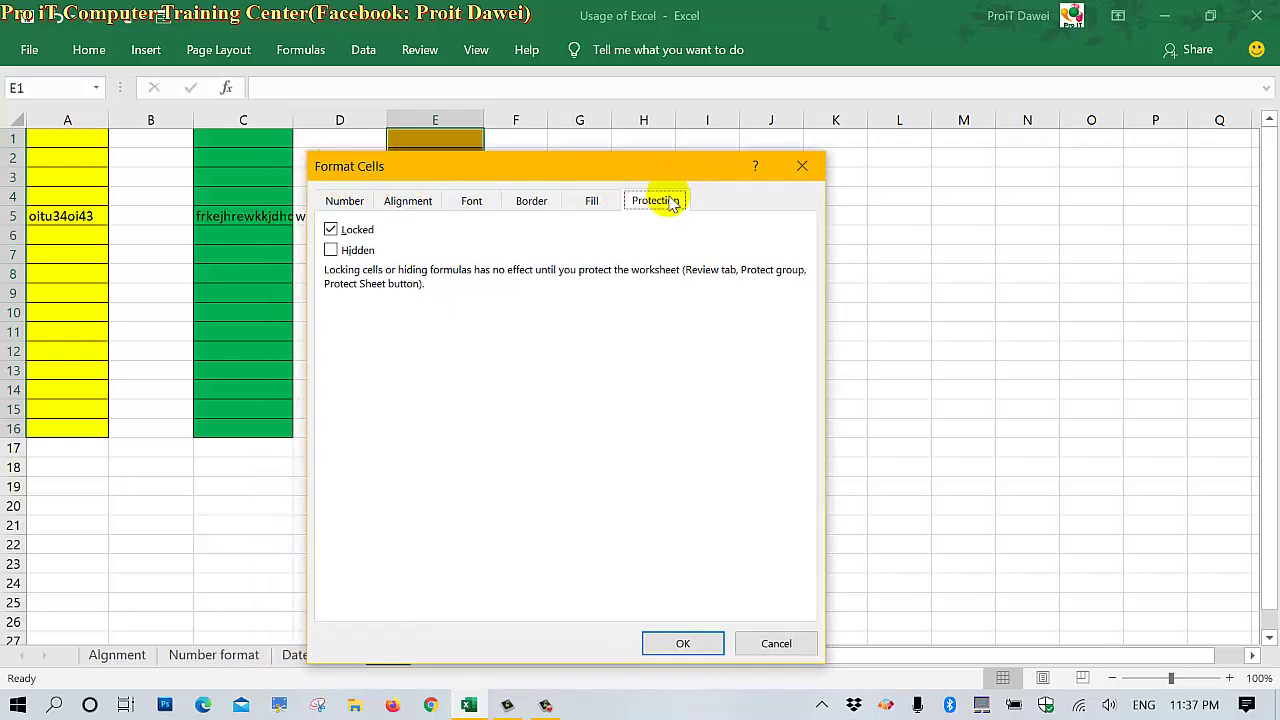
drag(580, 170, 798, 150)
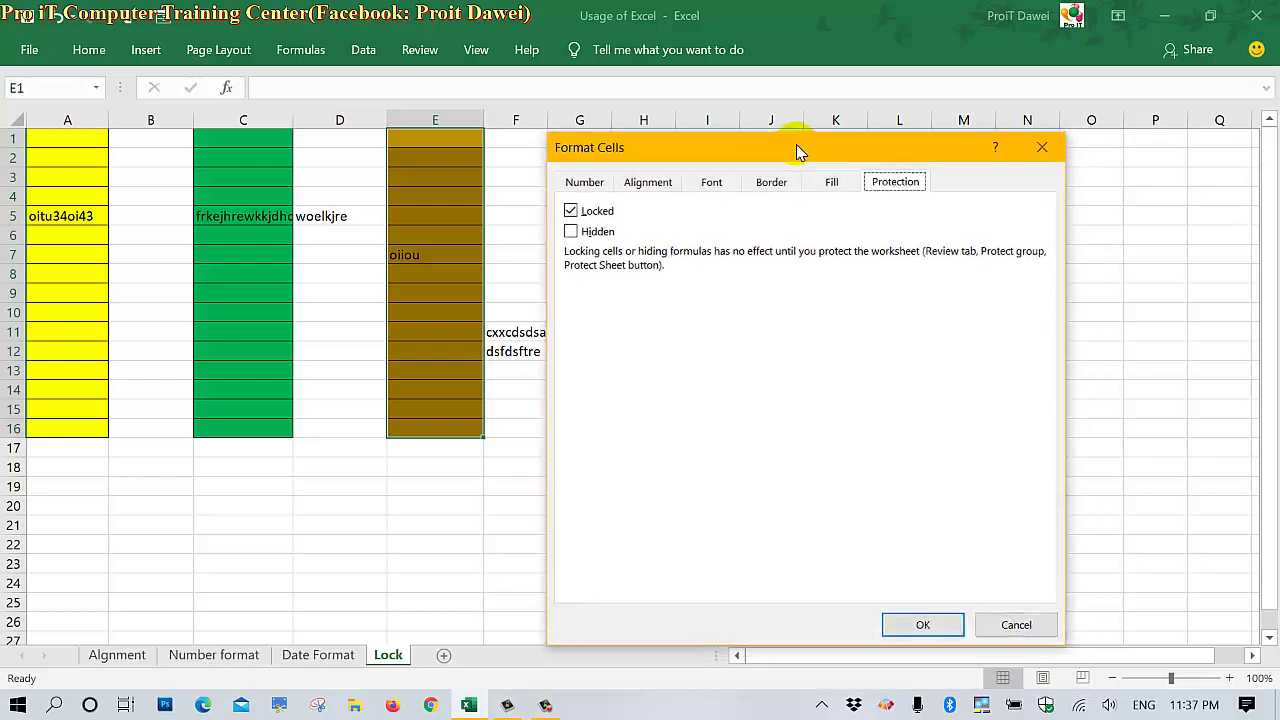
click(571, 211)
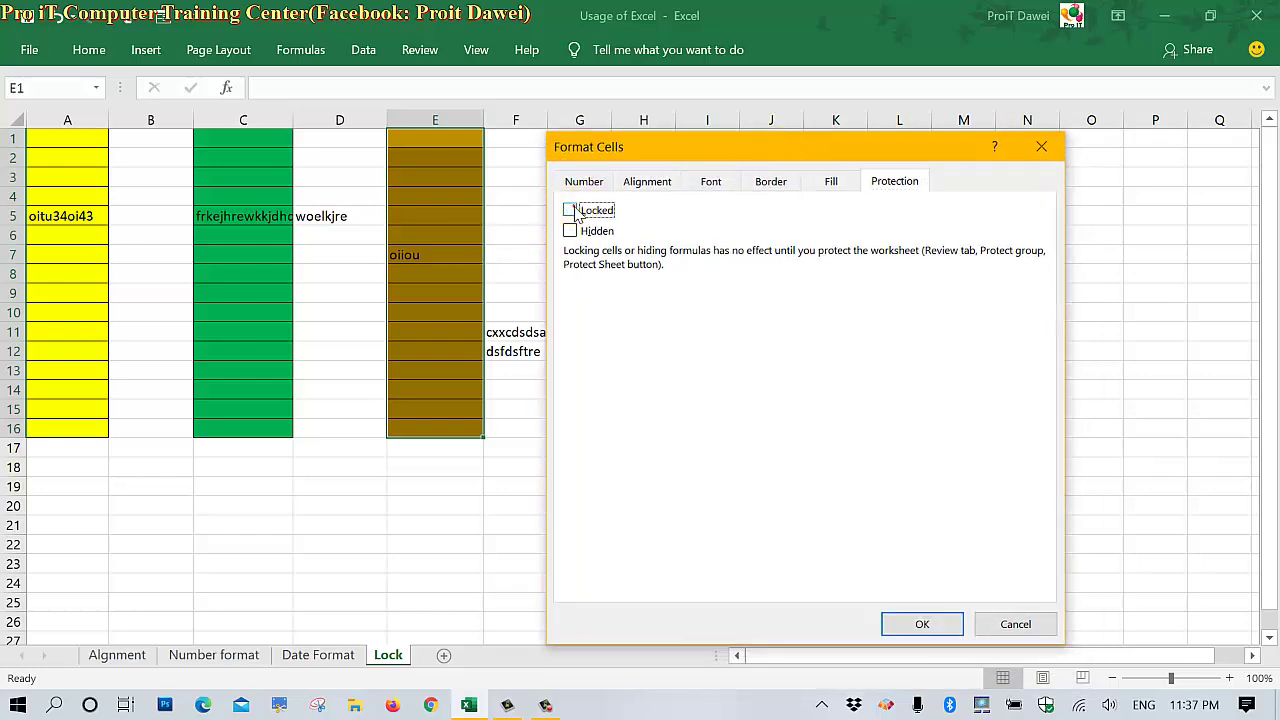
click(912, 625)
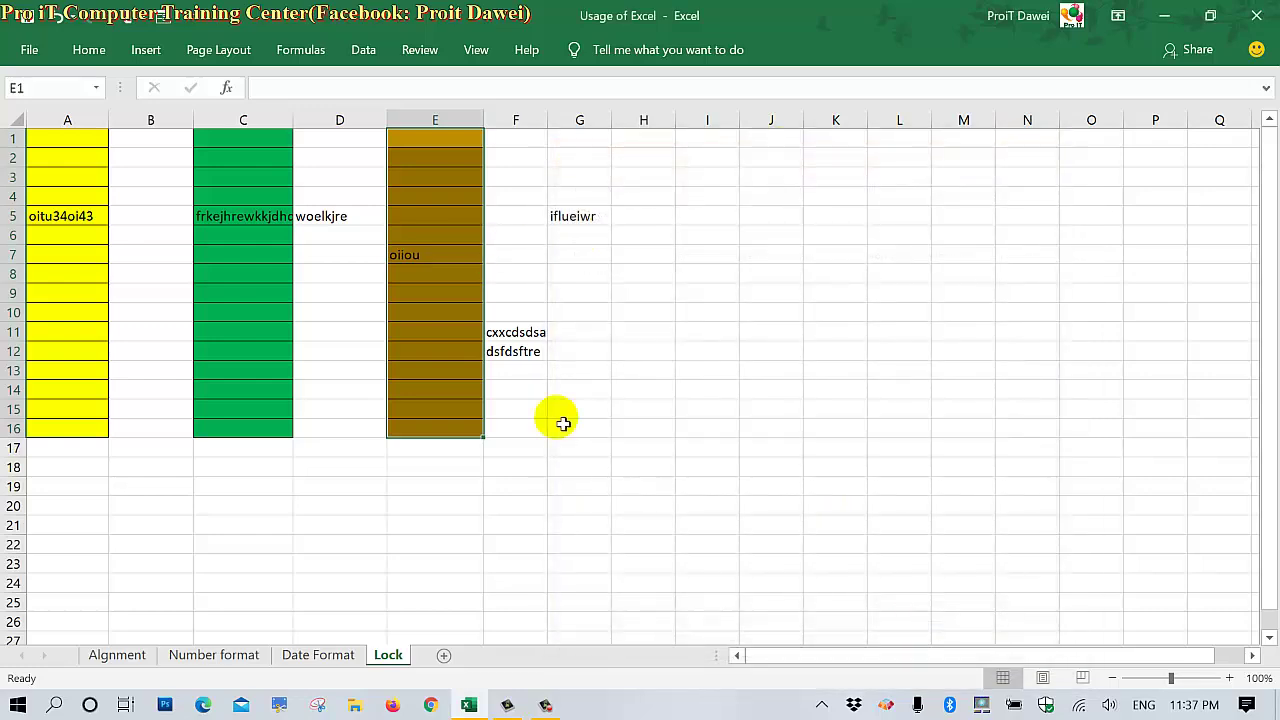
click(515, 389)
click(286, 258)
Outline the unlocked ranges A1:A16, C1:C16 and E1:E16 with annotation boxes, then clear them
click(100, 260)
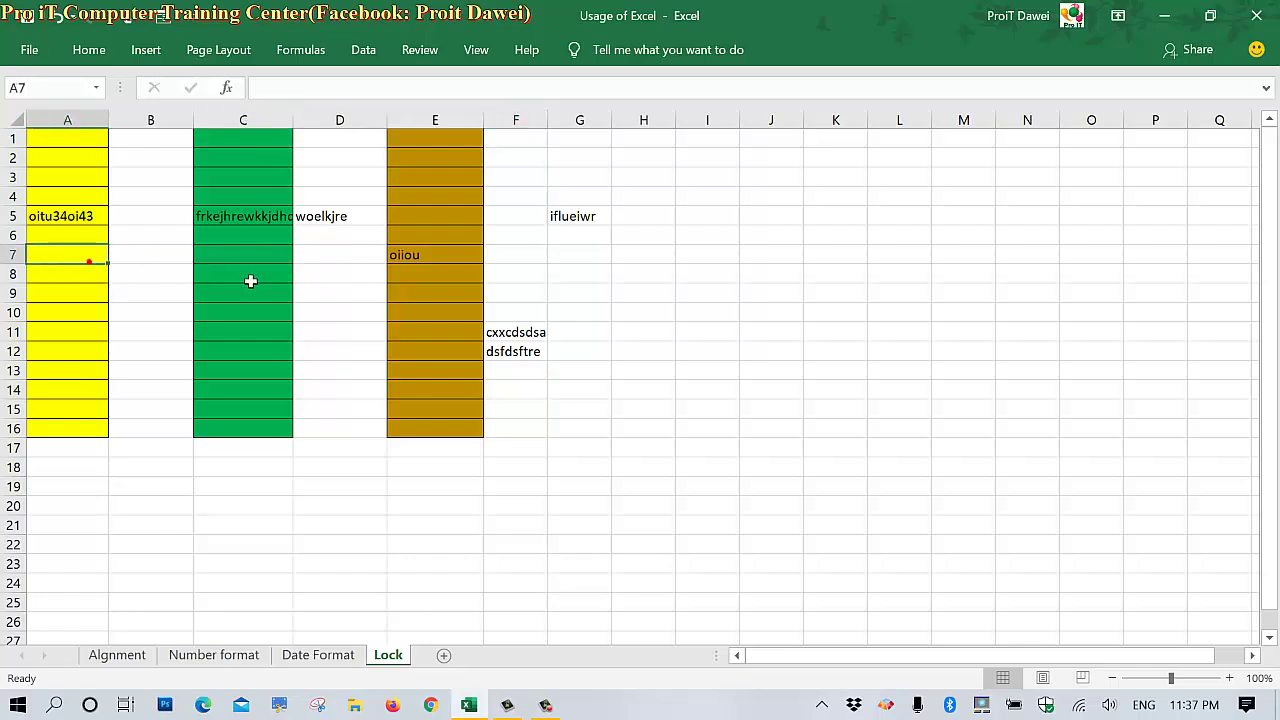
click(251, 277)
click(440, 300)
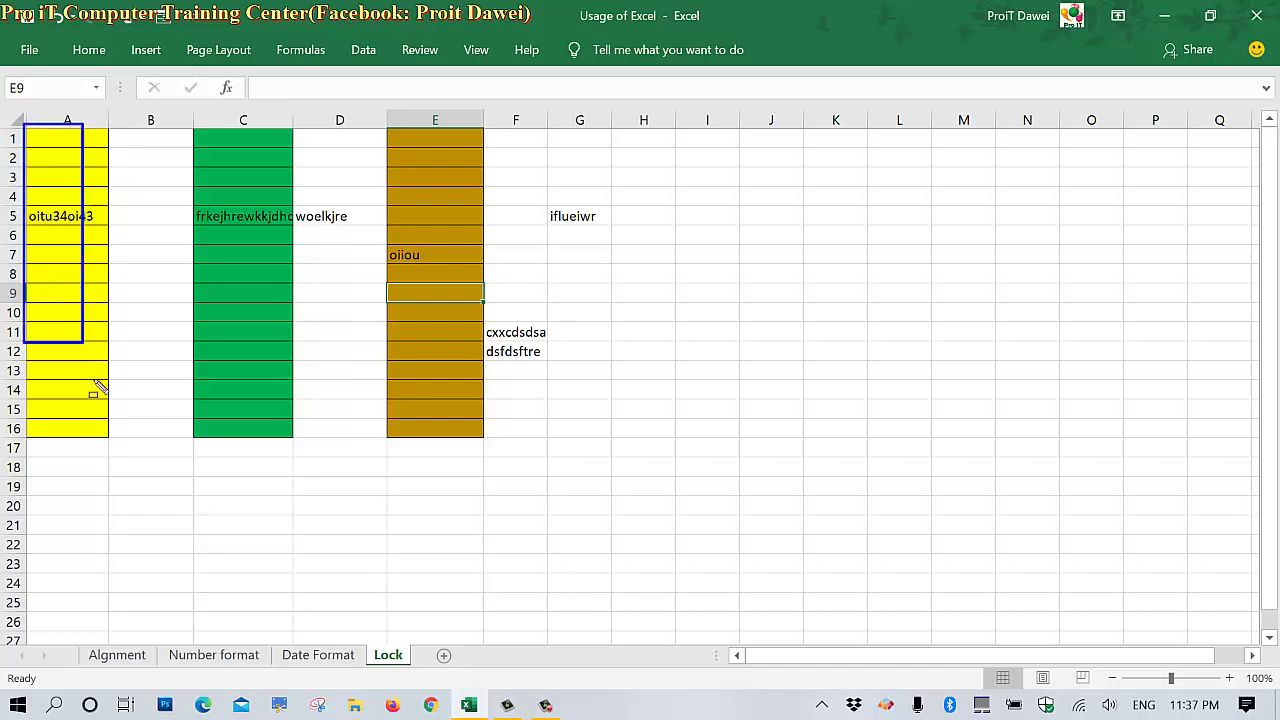
drag(65, 238, 140, 378)
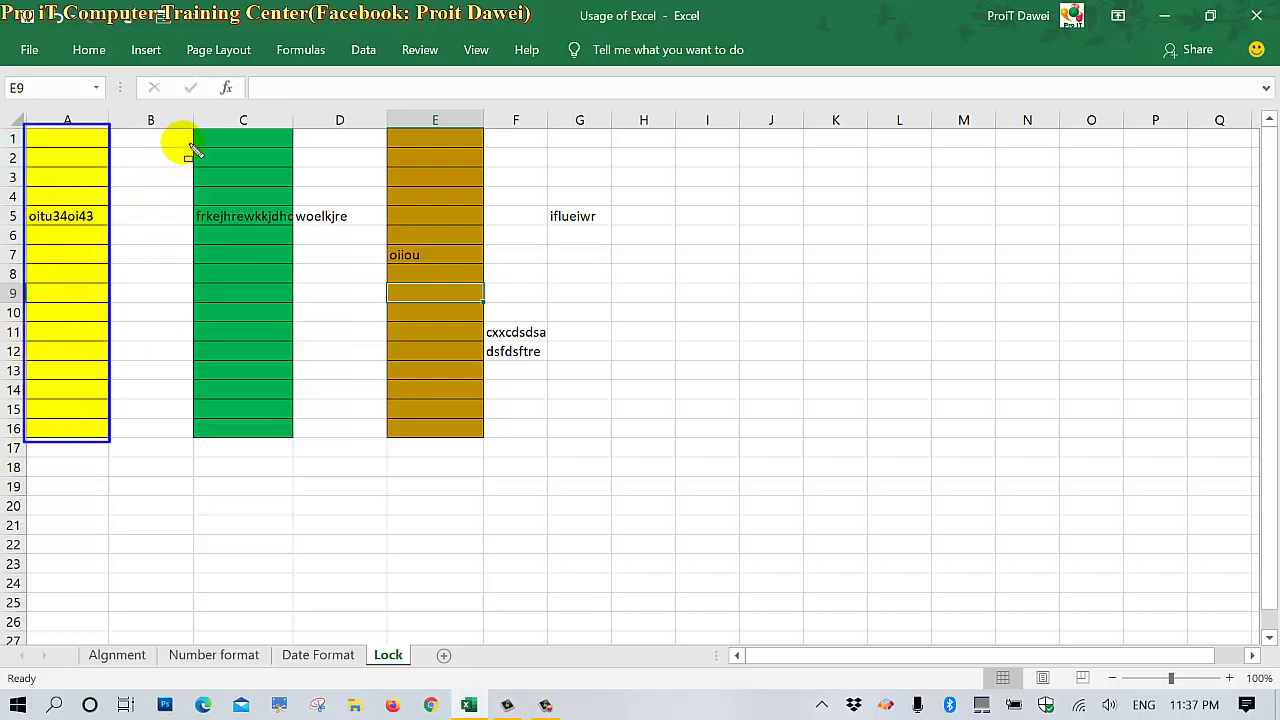
drag(191, 126, 294, 437)
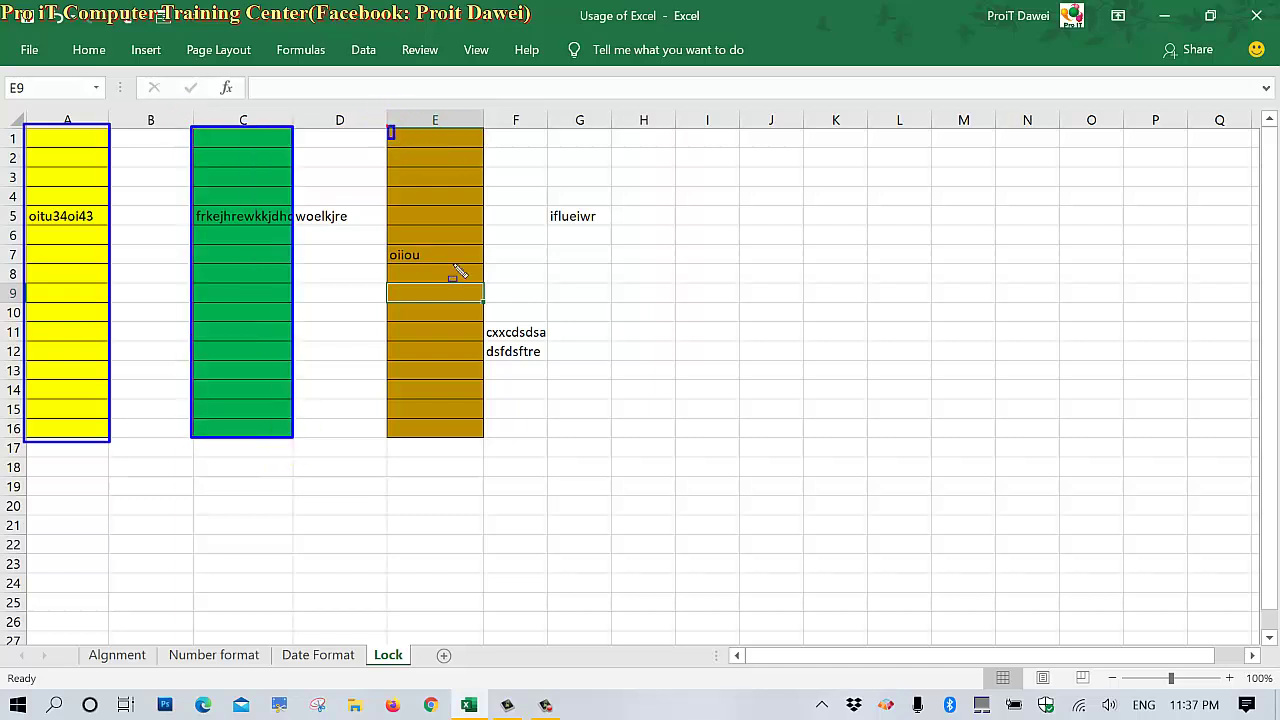
drag(458, 272, 492, 440)
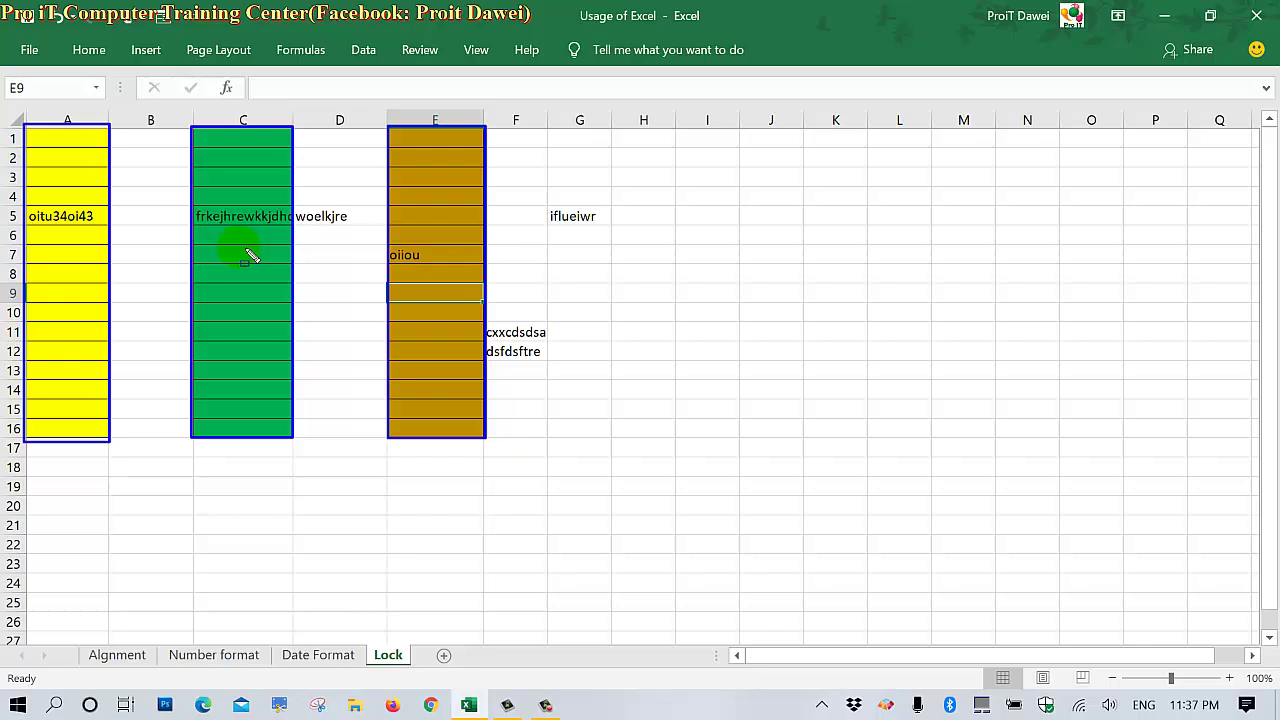
right_click(259, 262)
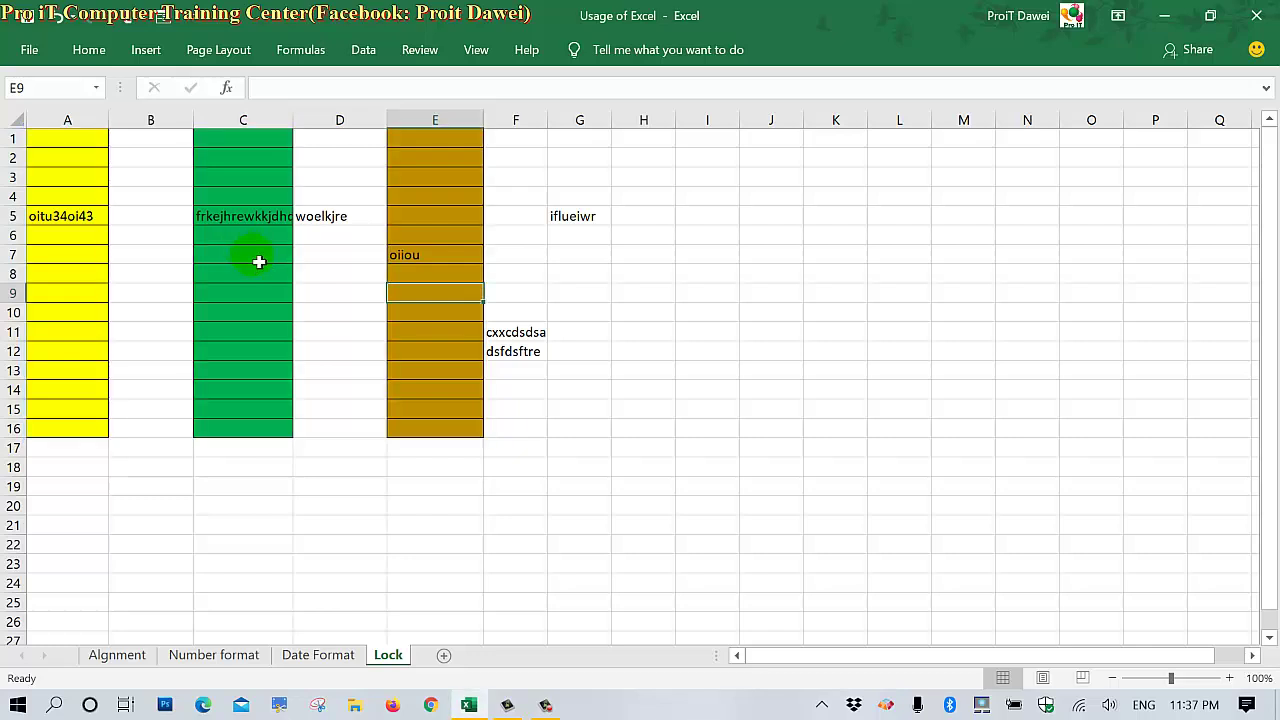
click(262, 262)
Protect the Lock sheet without a password from the Review tab
click(418, 49)
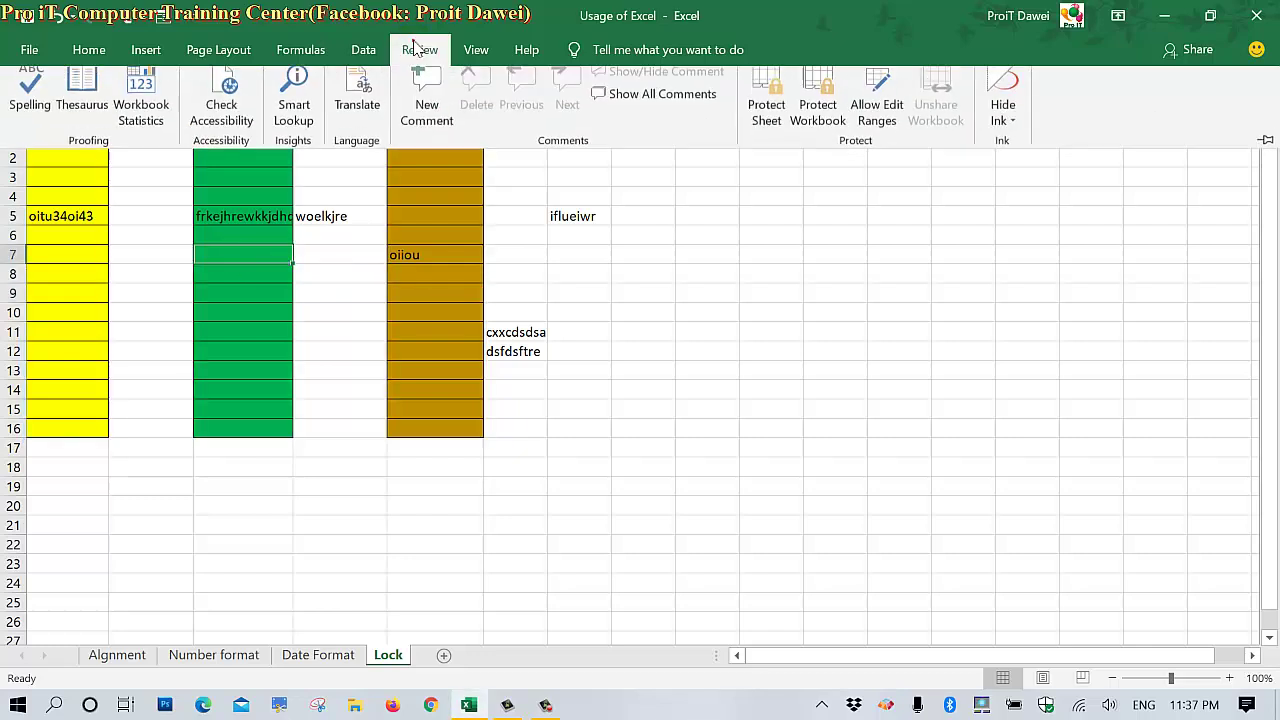
click(775, 93)
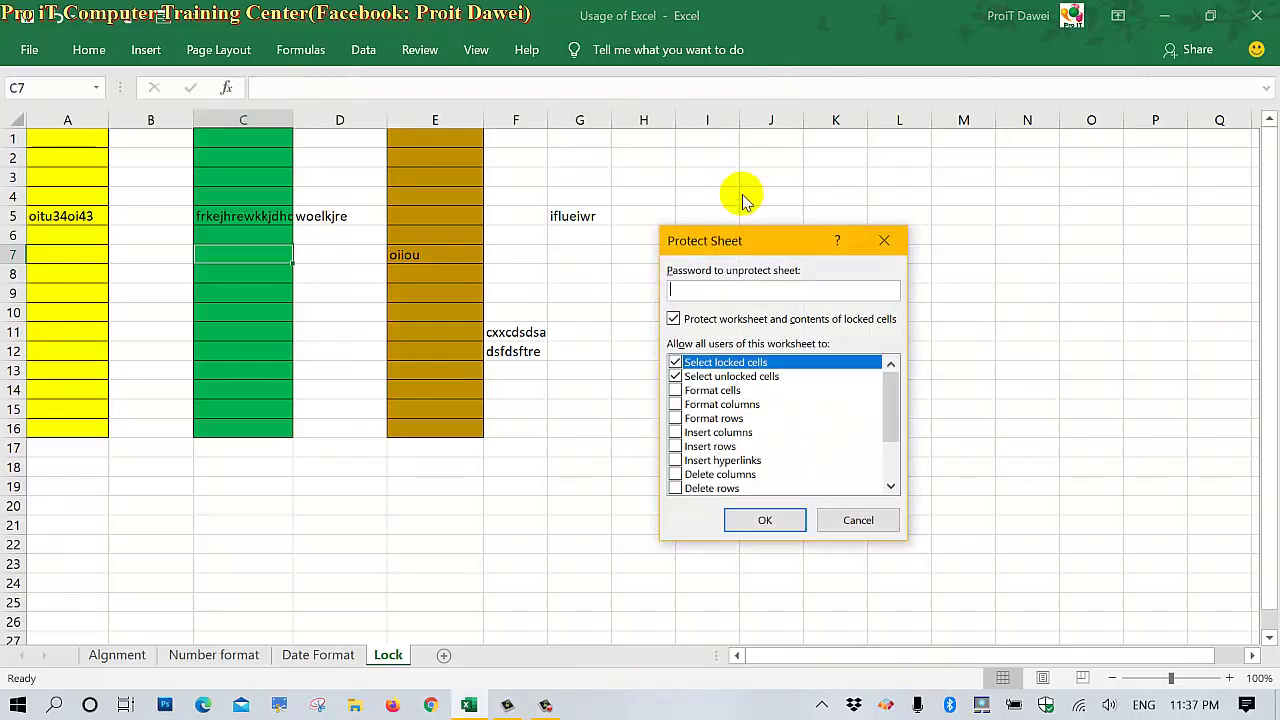
click(751, 522)
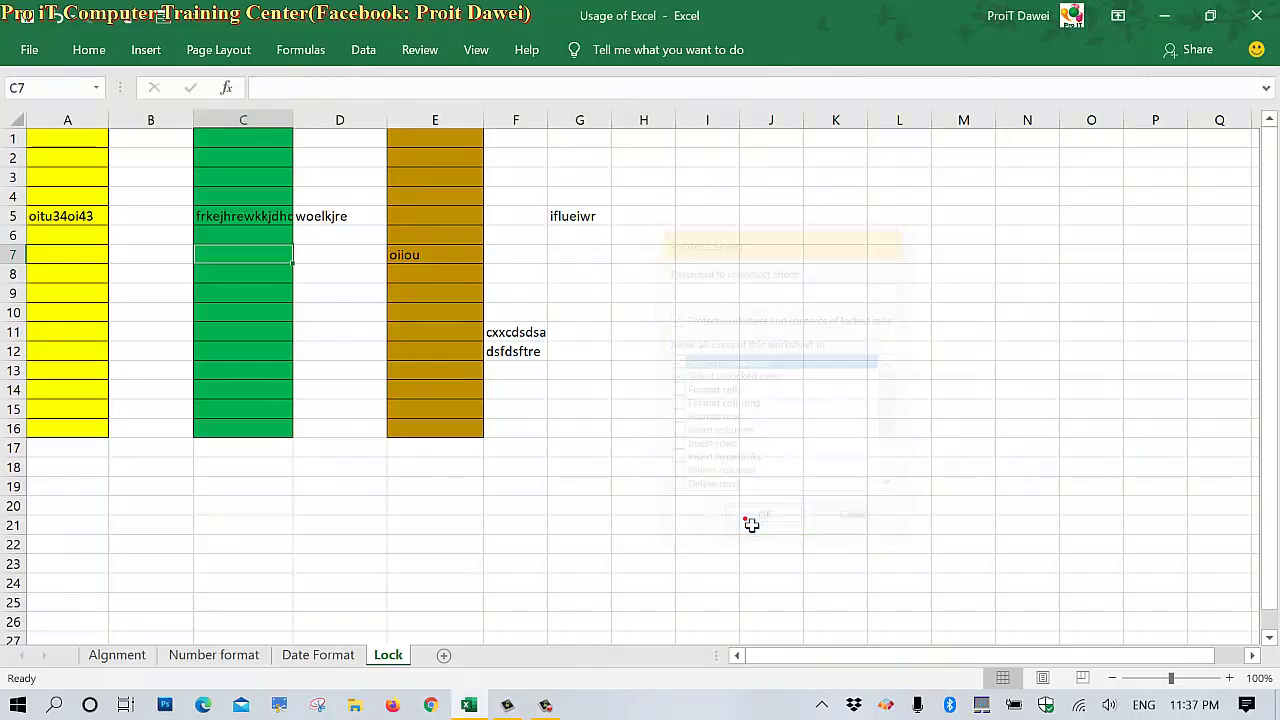
Try editing locked cells H8, G18 and C25, dismissing each protected-sheet warning
double_click(645, 287)
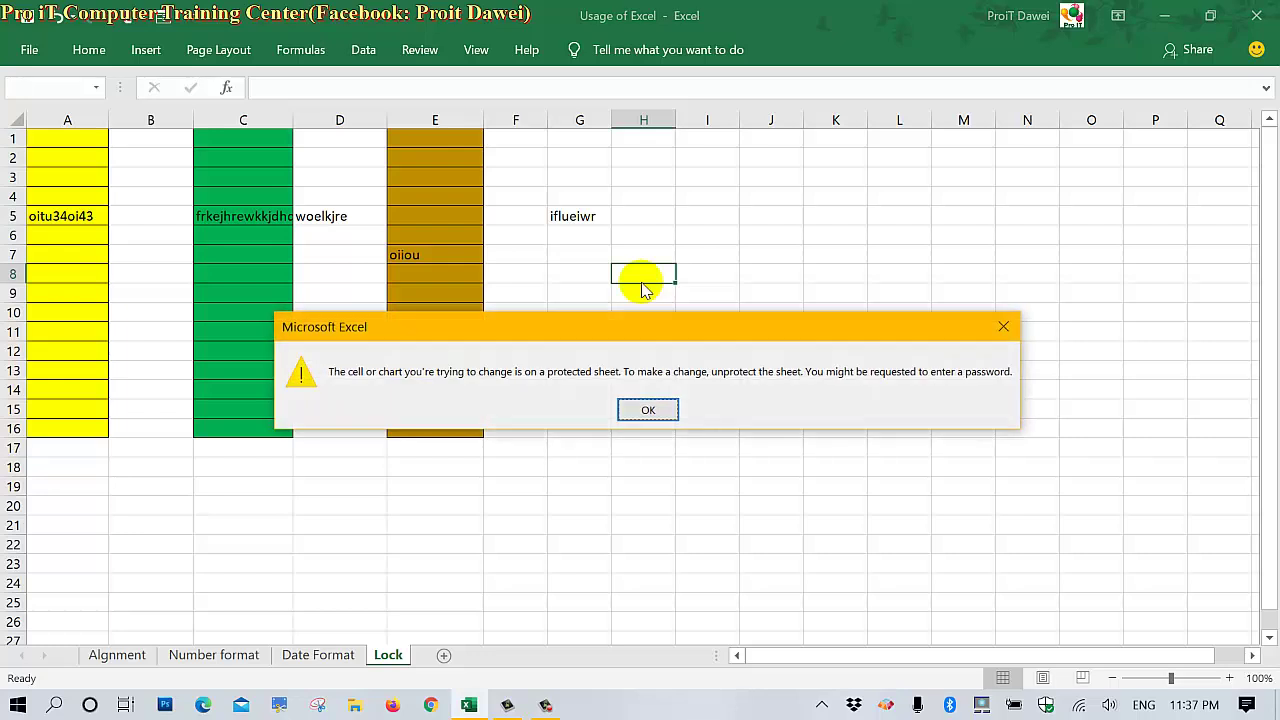
click(648, 410)
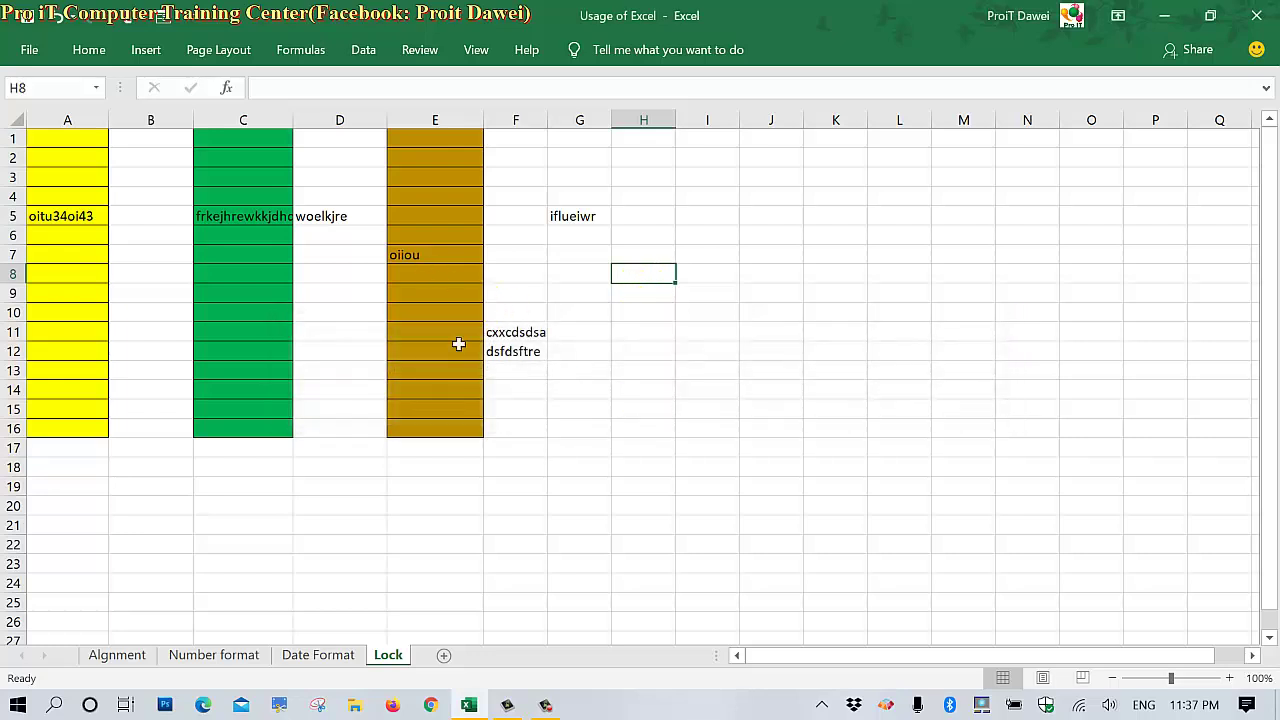
double_click(562, 466)
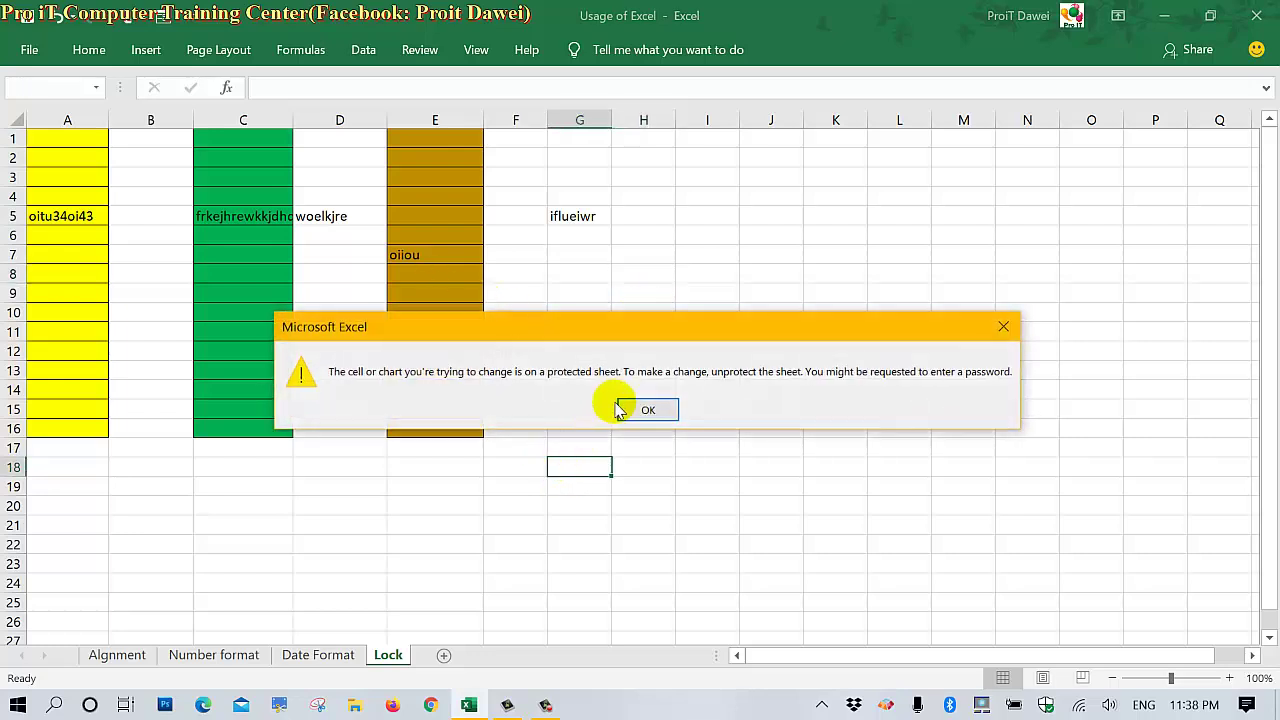
click(617, 410)
double_click(266, 601)
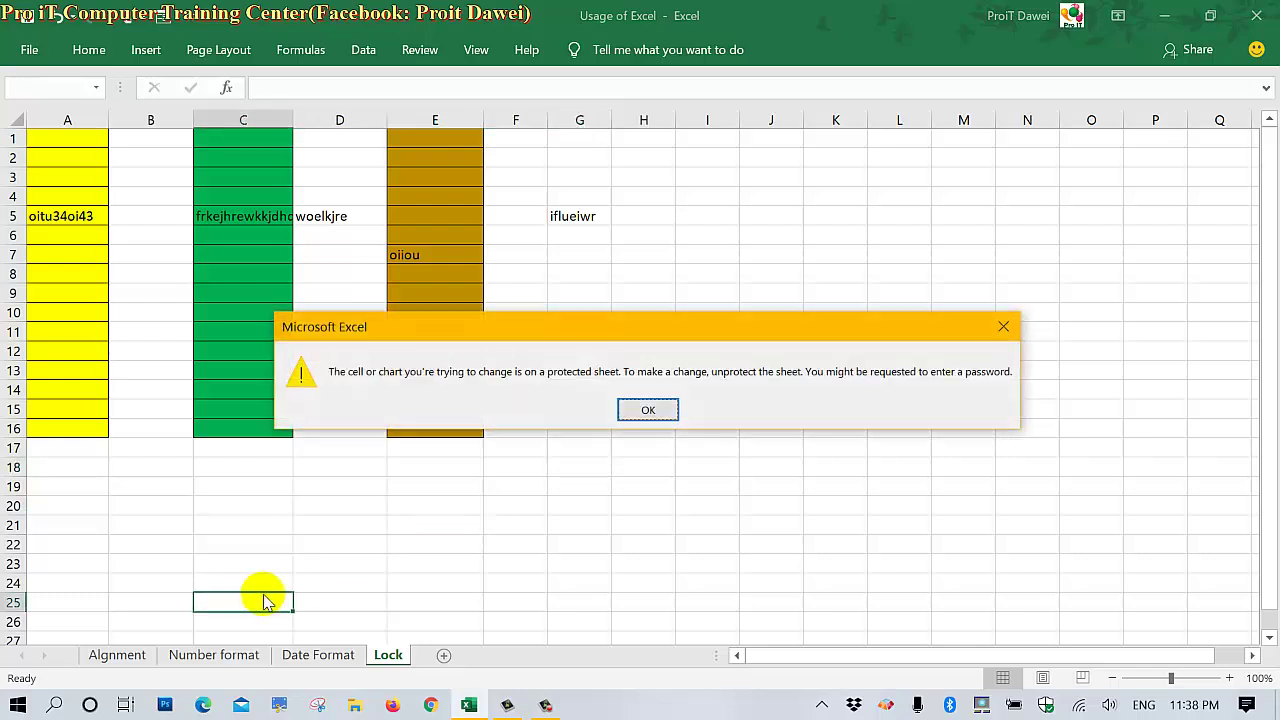
Enter dewlkrewrj, dff and sdfdsf into unlocked cells starting at A8
click(636, 412)
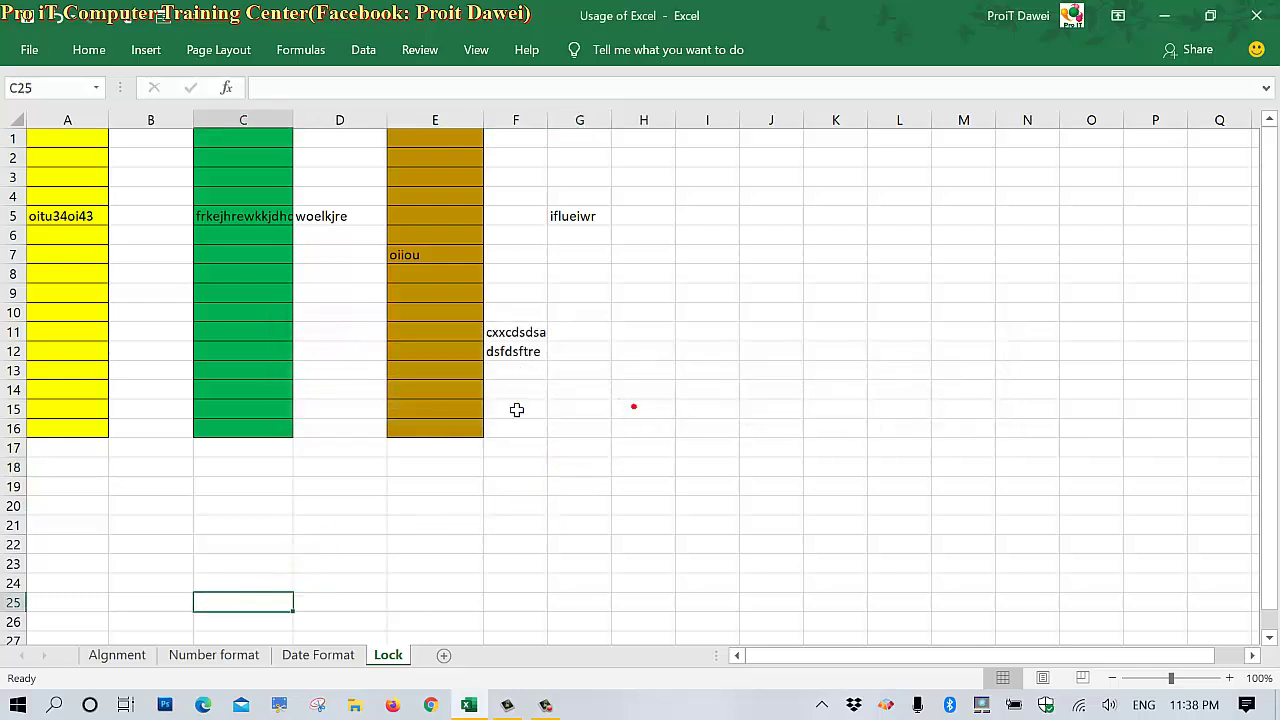
click(57, 268)
text(dewlkrewrj)
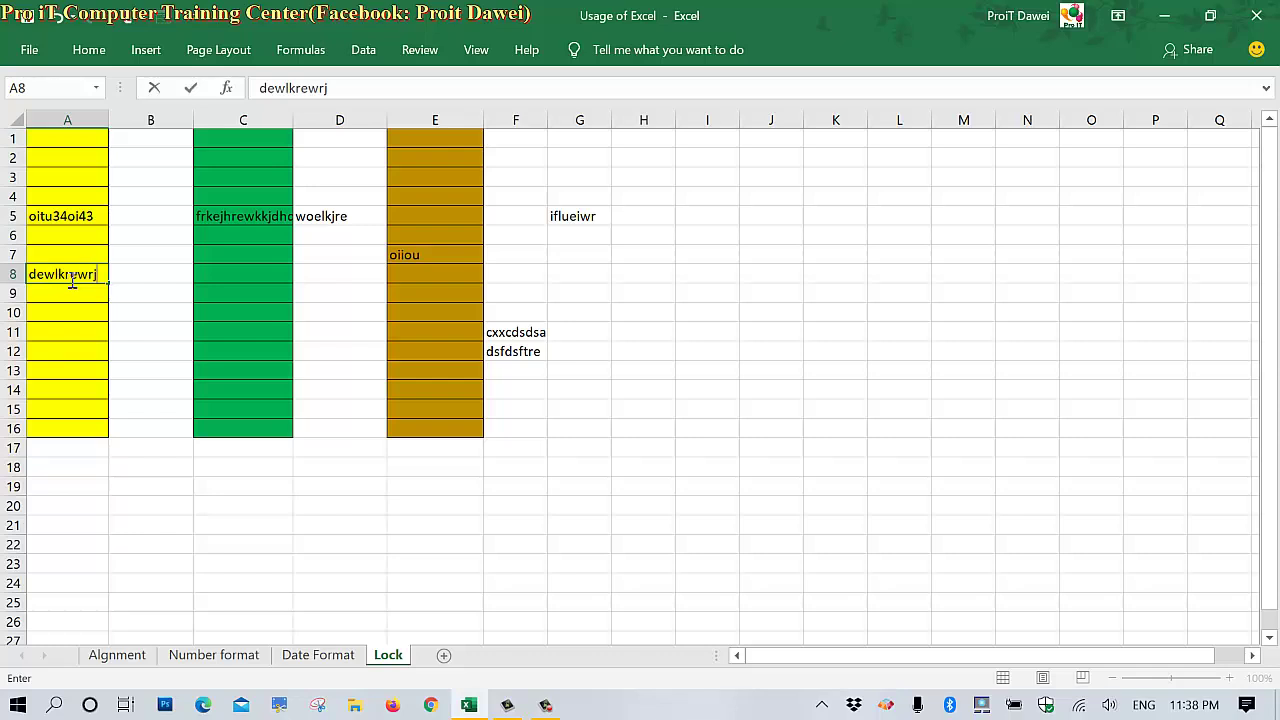
key(Return)
key(Return)
text(dff)
key(Return)
text(sdfdsf)
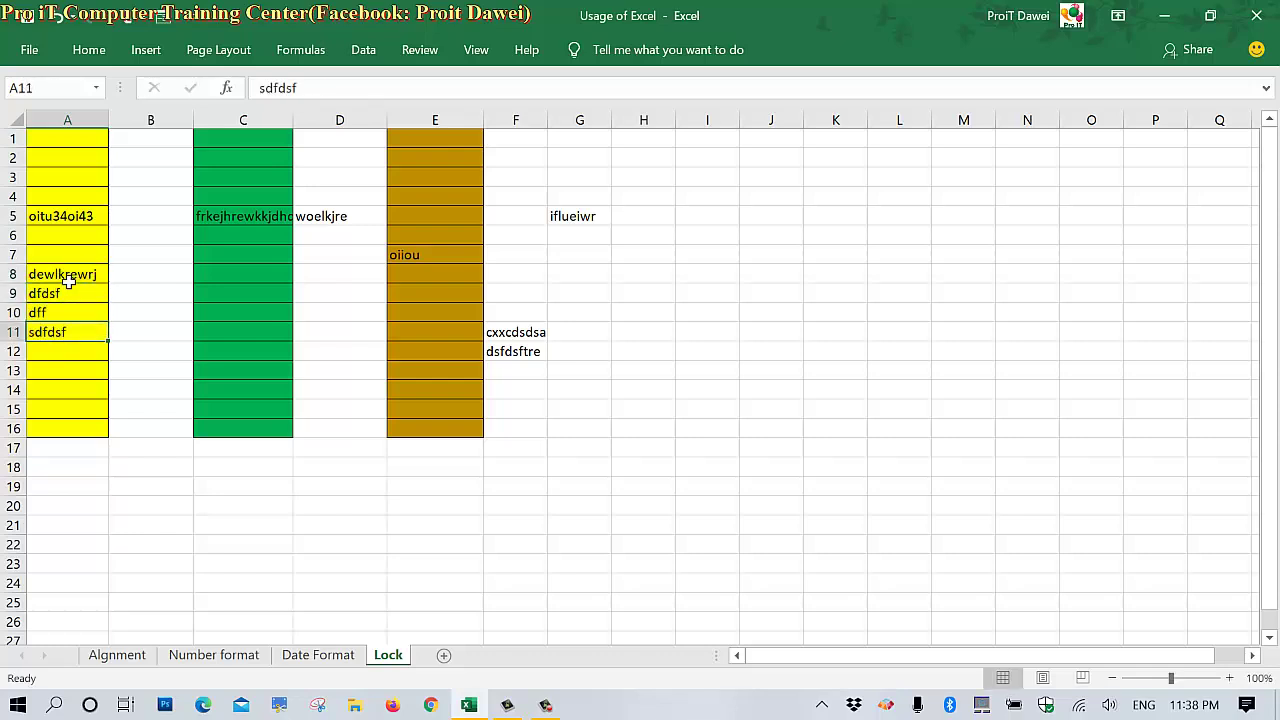
Type wrewr, wer and werew into the top cells of unlocked column C
click(222, 142)
text(erfe)
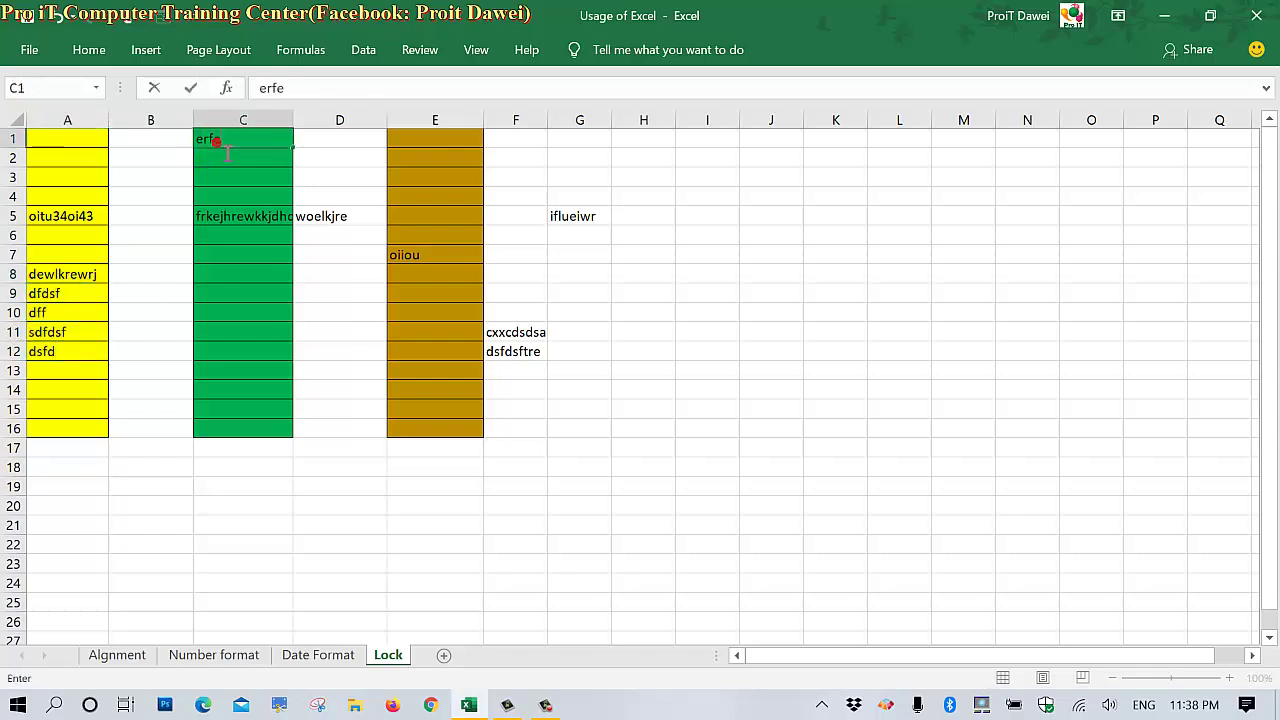
key(Return)
text(wrewr)
key(Return)
text(wer)
key(Return)
text(werew)
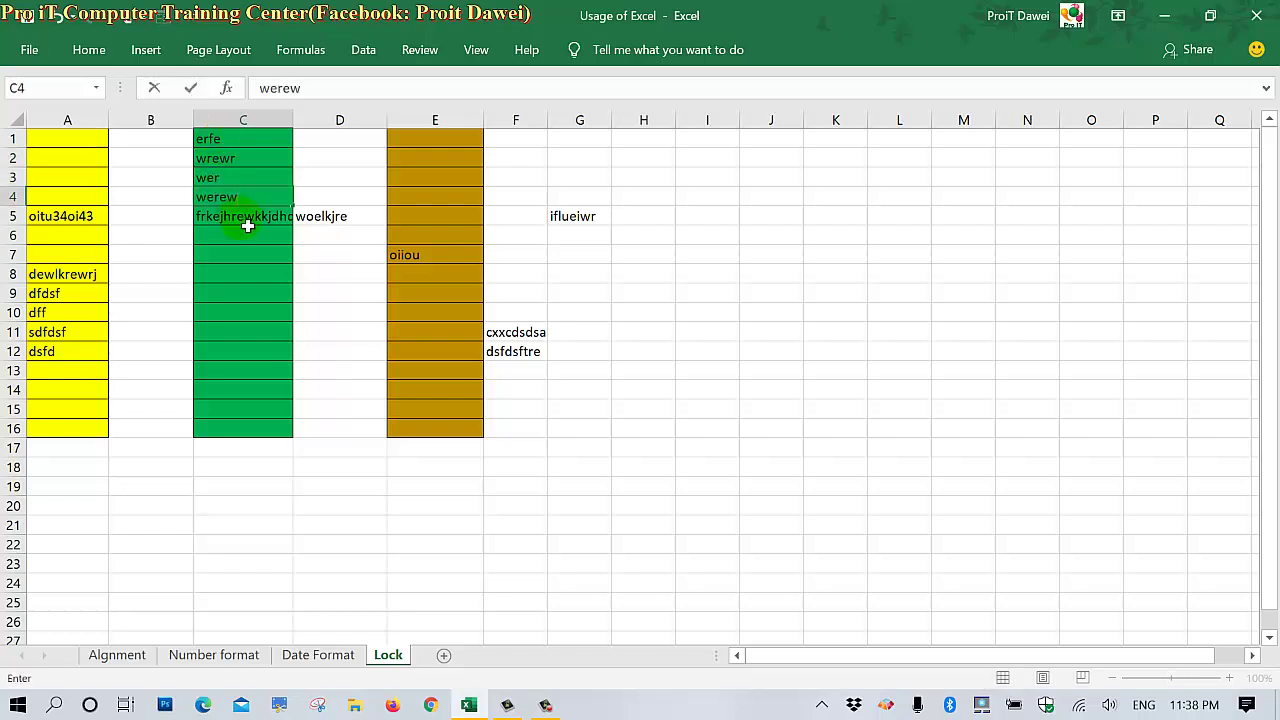
Enter fewew in C8 and erew and ewrew starting at C12
click(237, 276)
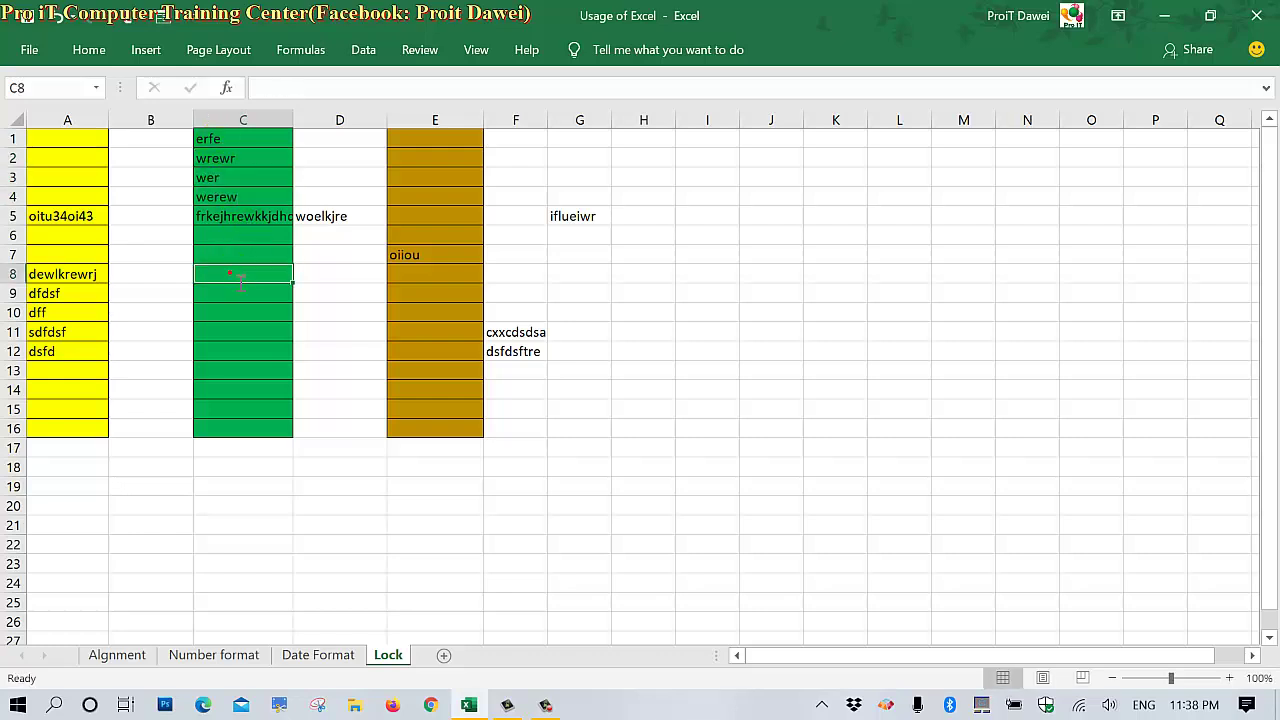
text(fewew)
key(Return)
click(252, 357)
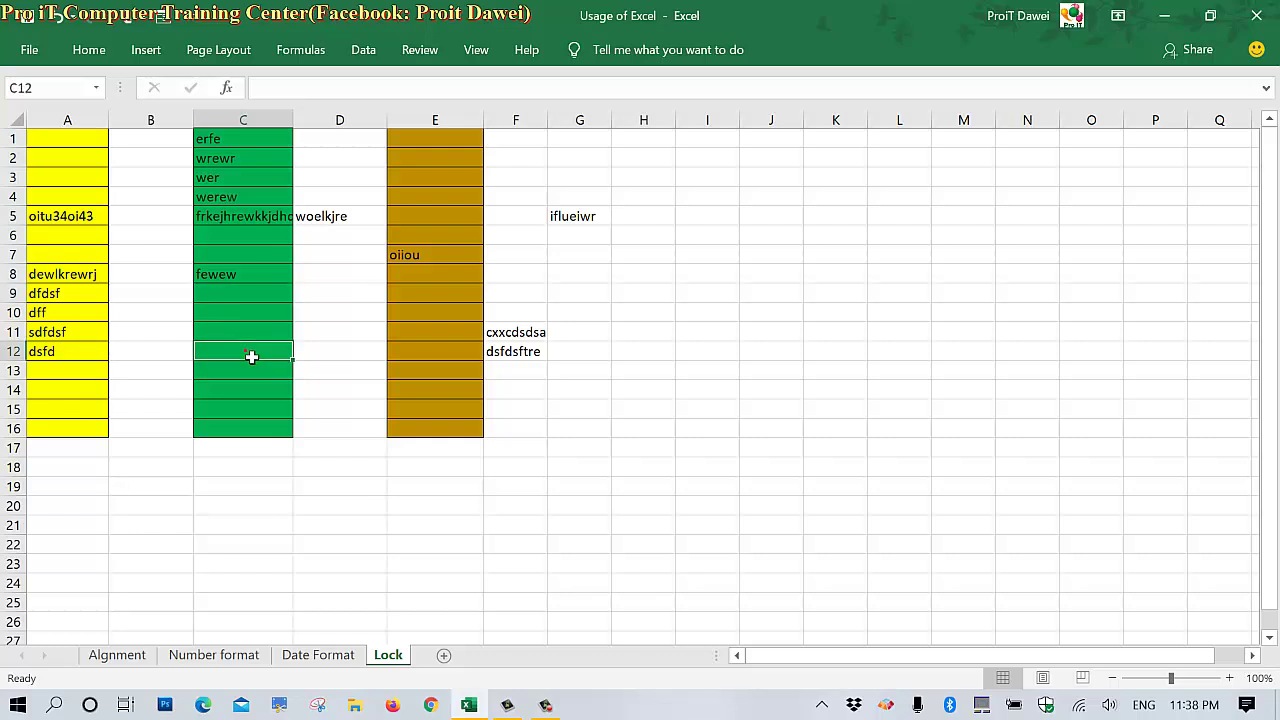
text(erew)
key(Return)
text(ewrew)
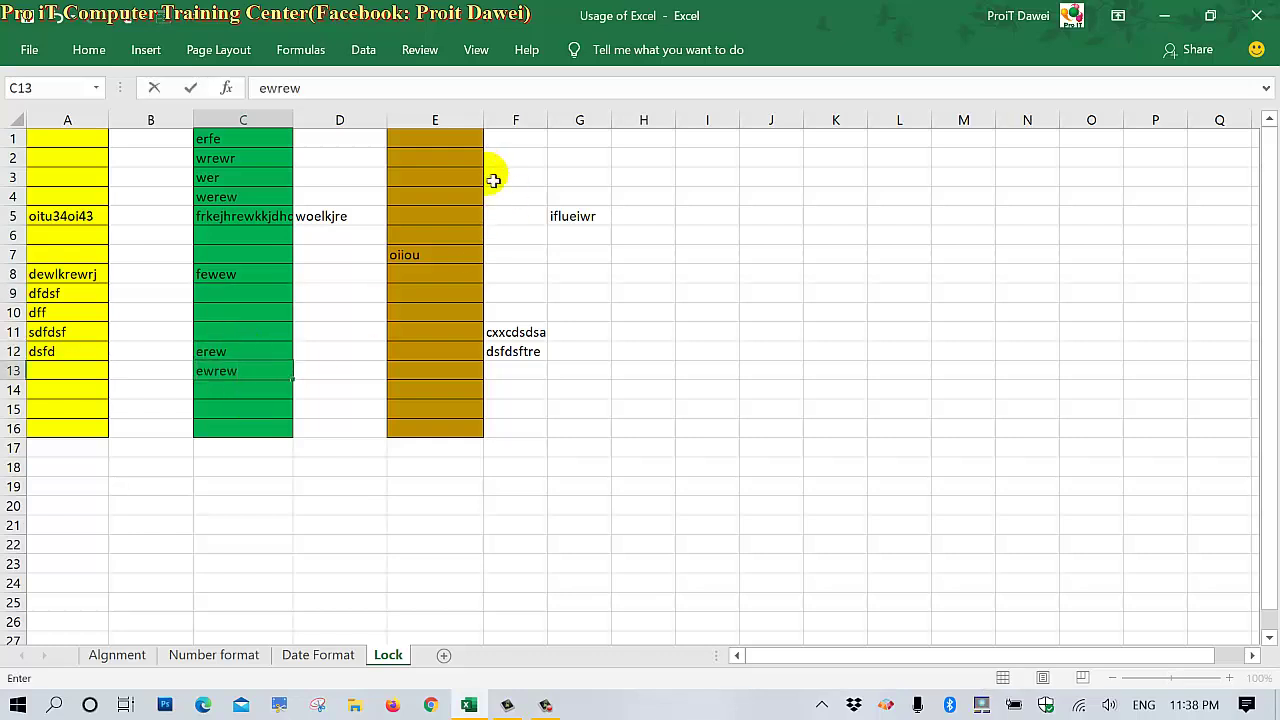
Fill E2–E5 with ewrewr, rewrw, were and erew
click(475, 163)
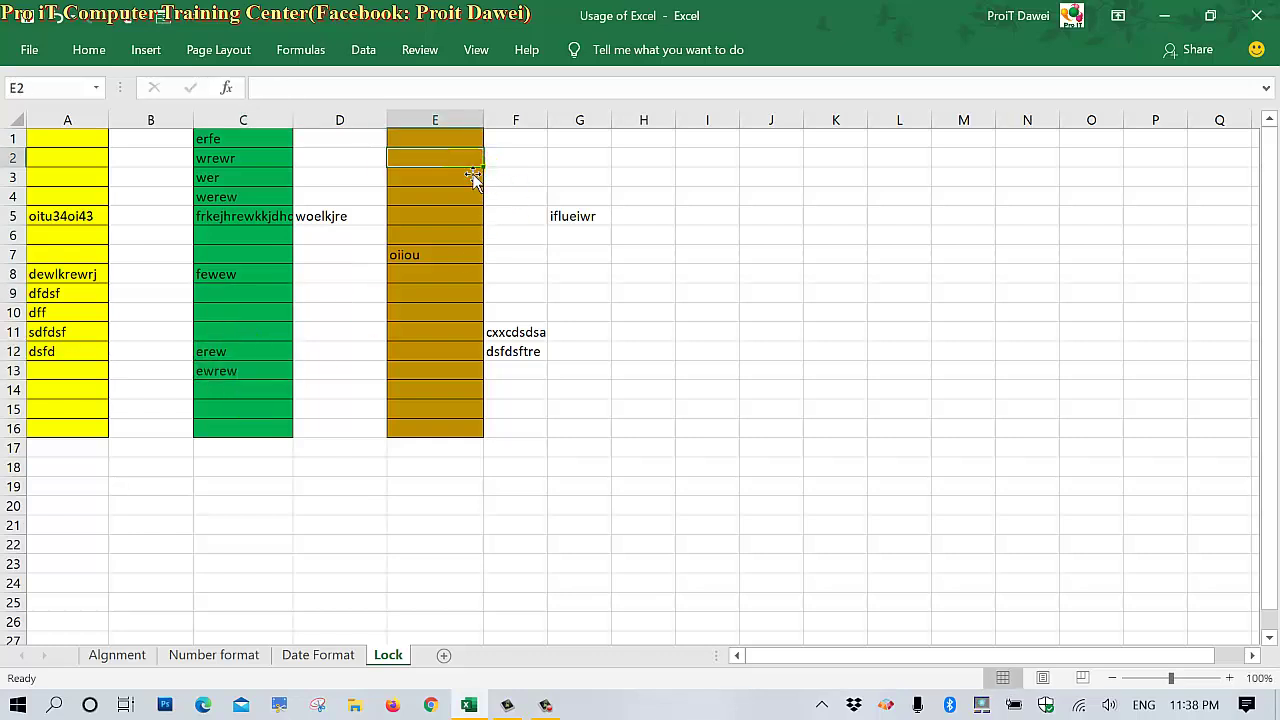
text(ewrewr)
key(Return)
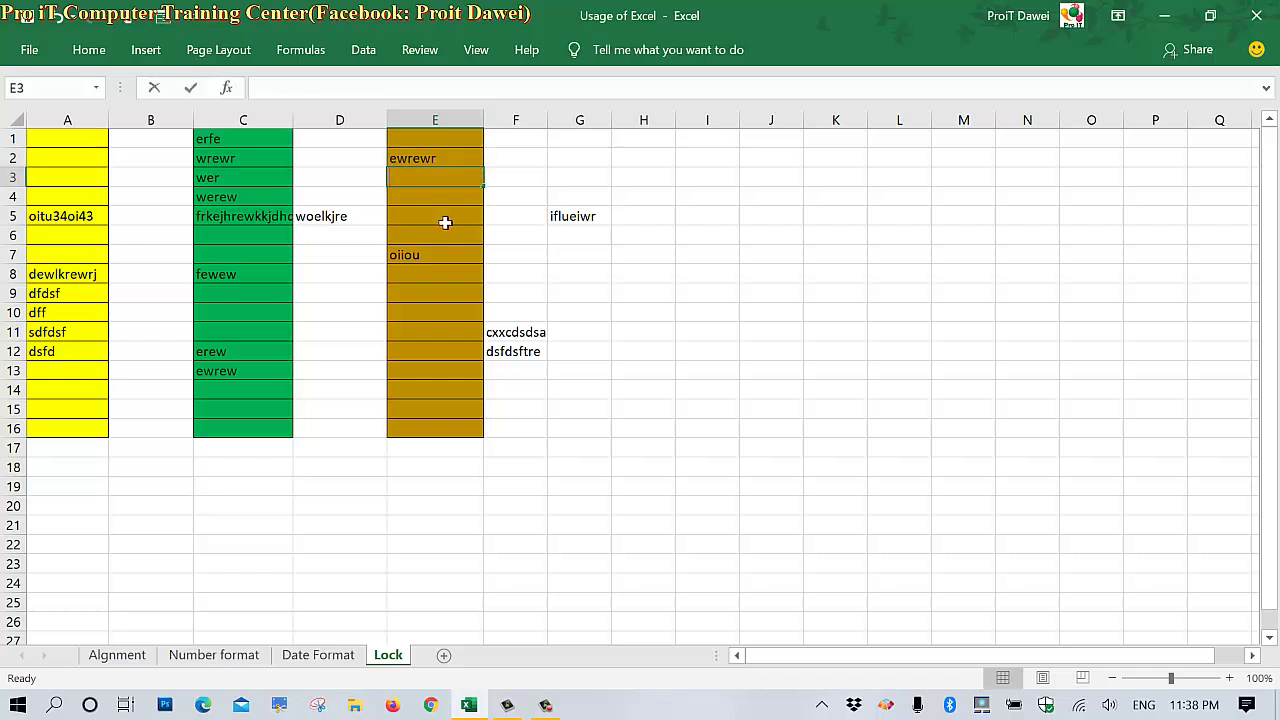
text(rewrw)
key(Return)
text(were)
key(Return)
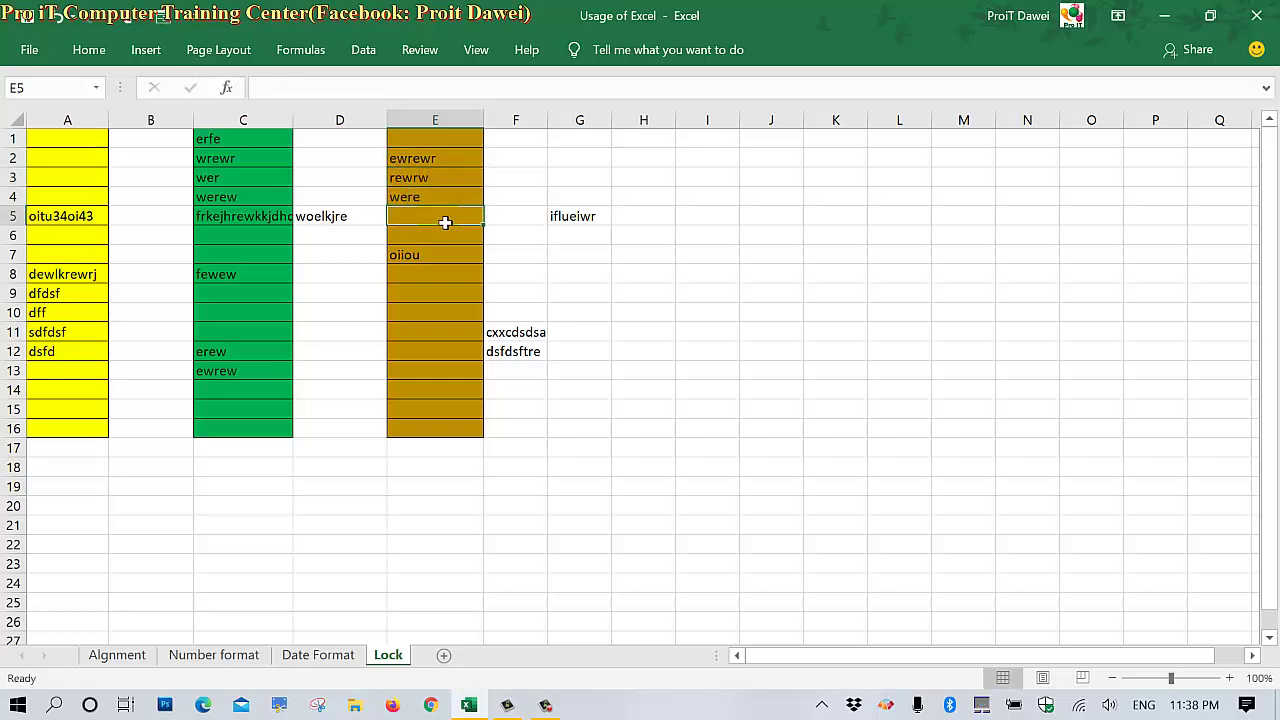
text(erew)
key(Return)
Enter rewrew in E8, then efew and rrew in the cells below
click(455, 275)
text(re)
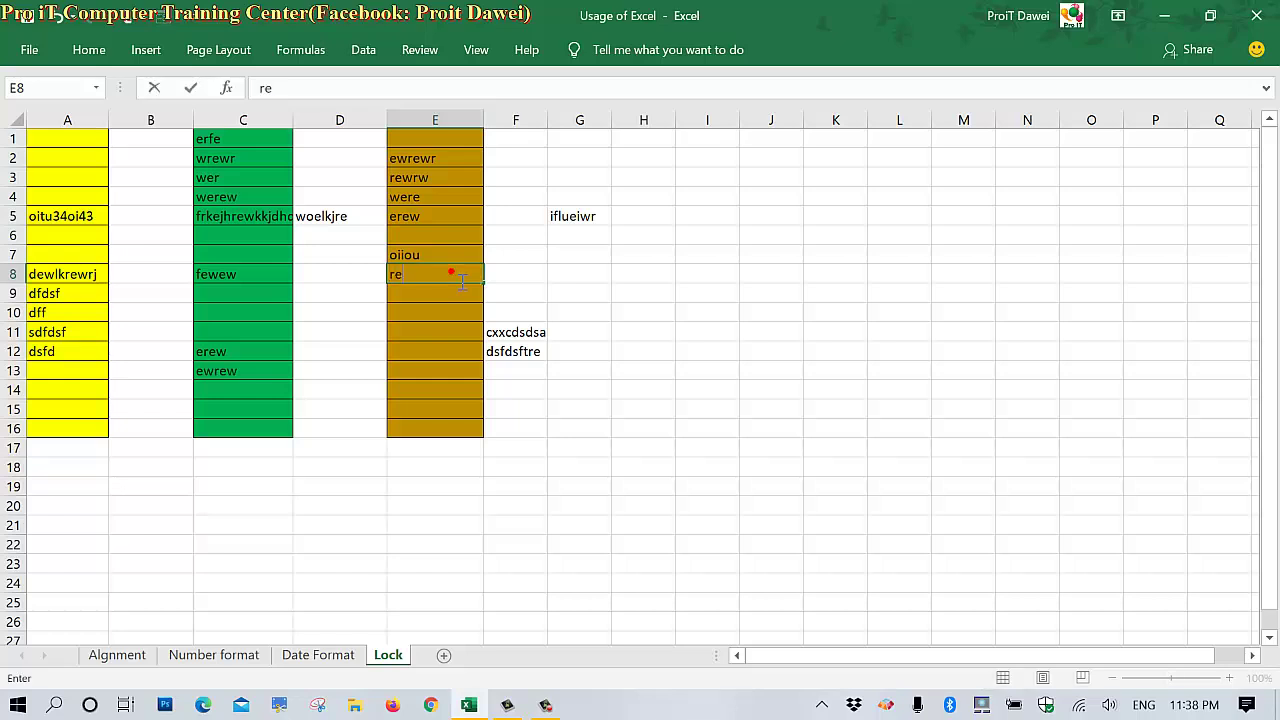
text(wrew)
key(Return)
key(Return)
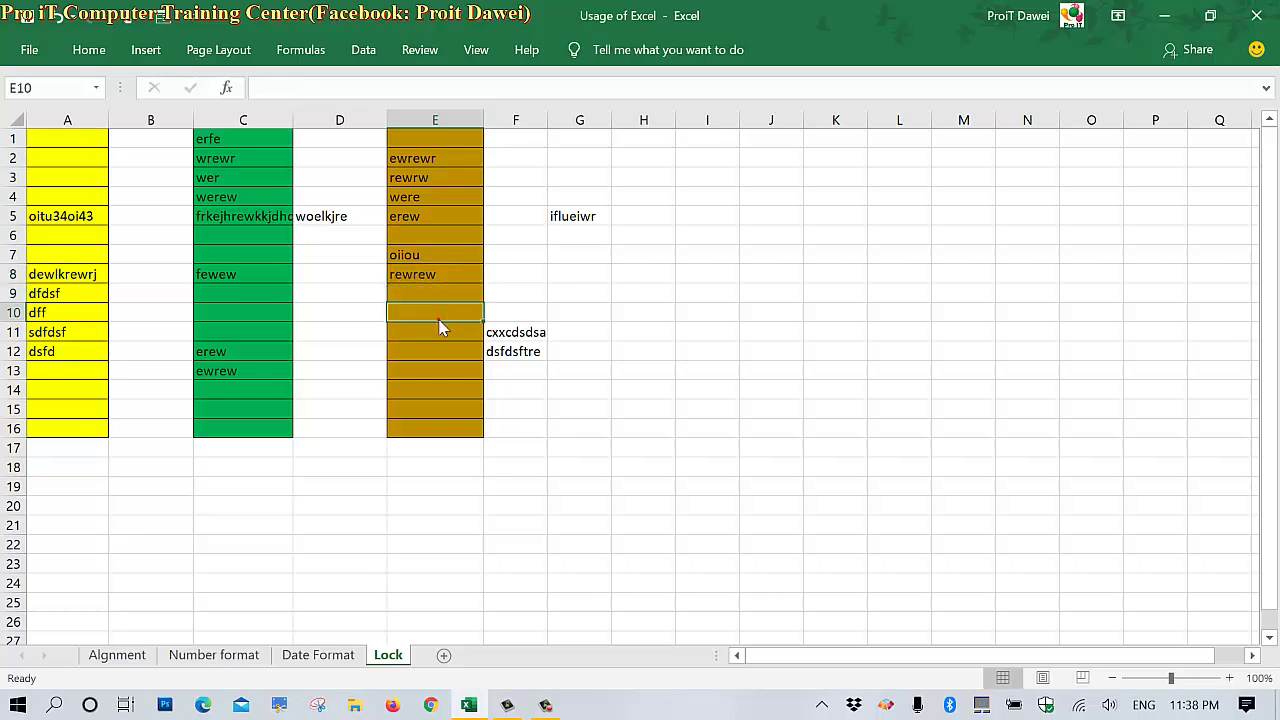
text(efew)
key(Return)
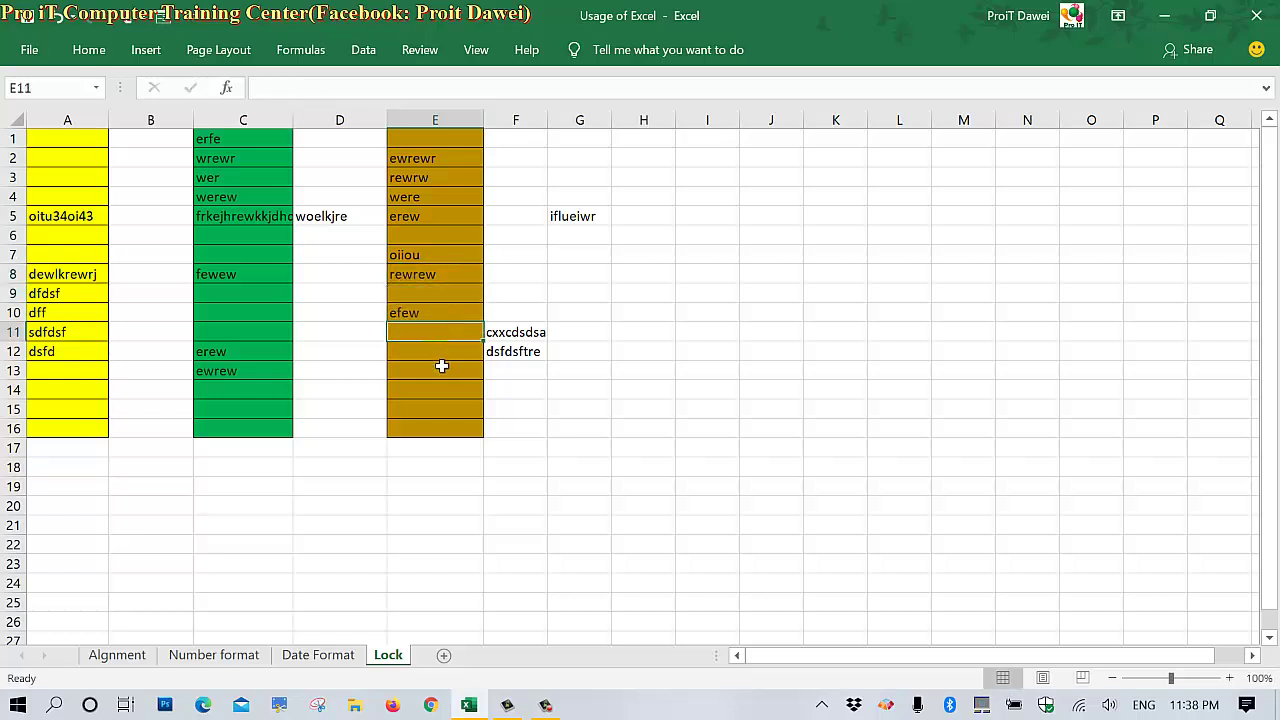
text(rrew)
key(Return)
text(weew)
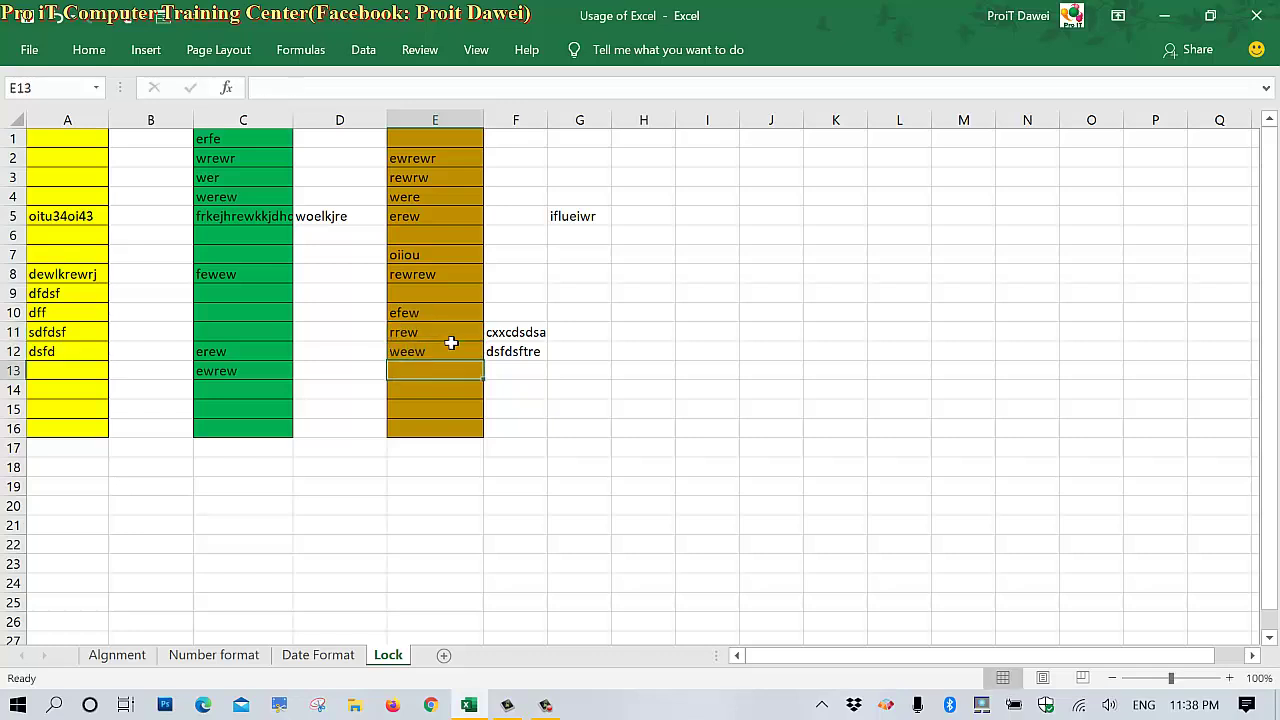
click(533, 386)
drag(453, 204, 432, 430)
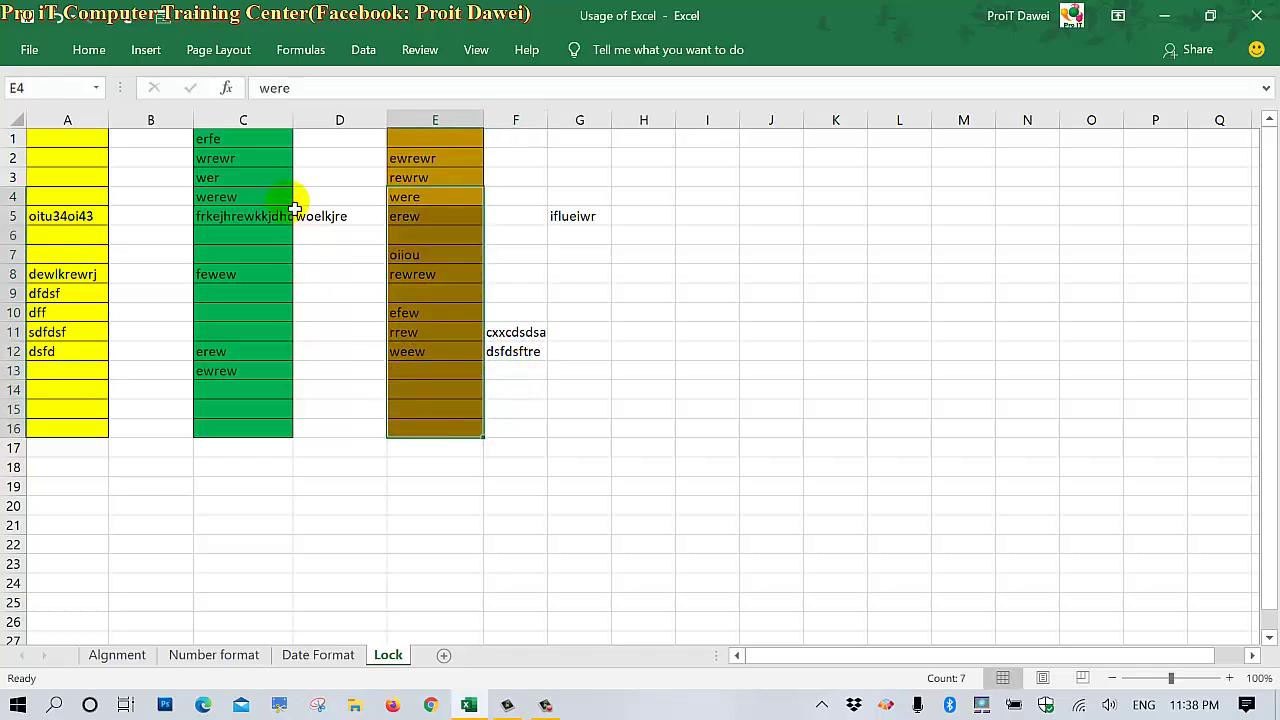
drag(270, 145, 251, 431)
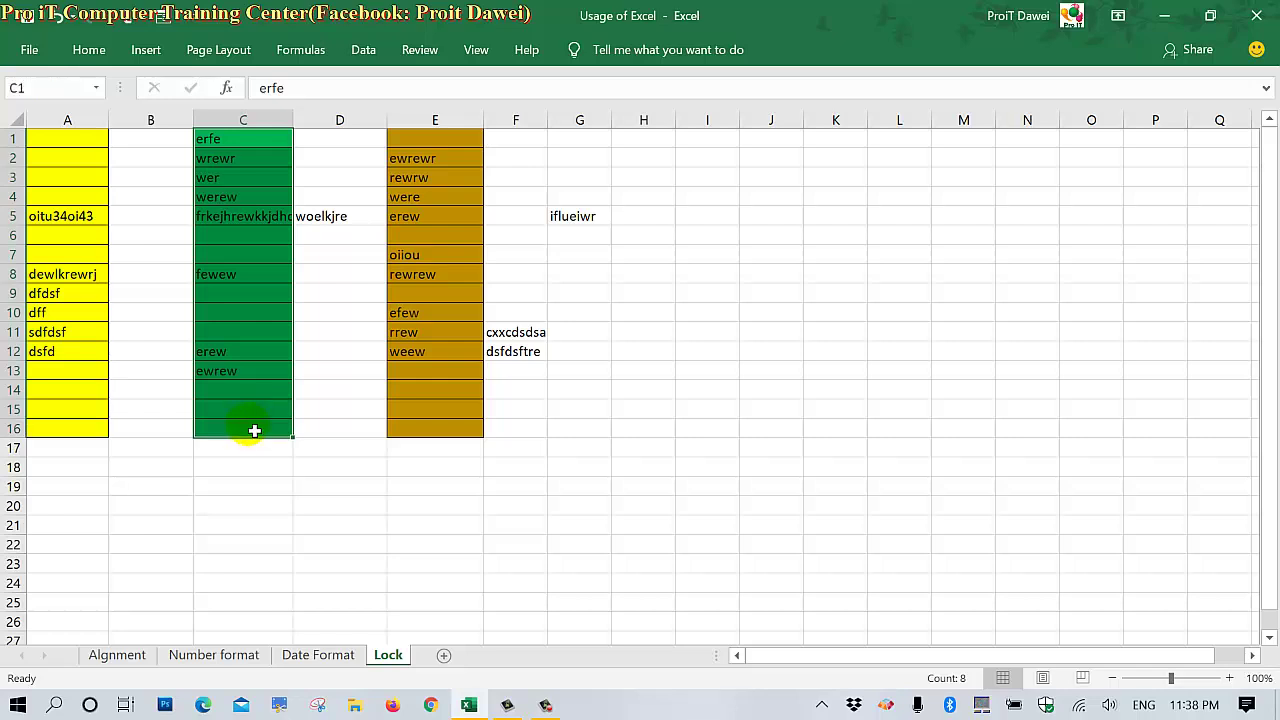
drag(64, 152, 72, 350)
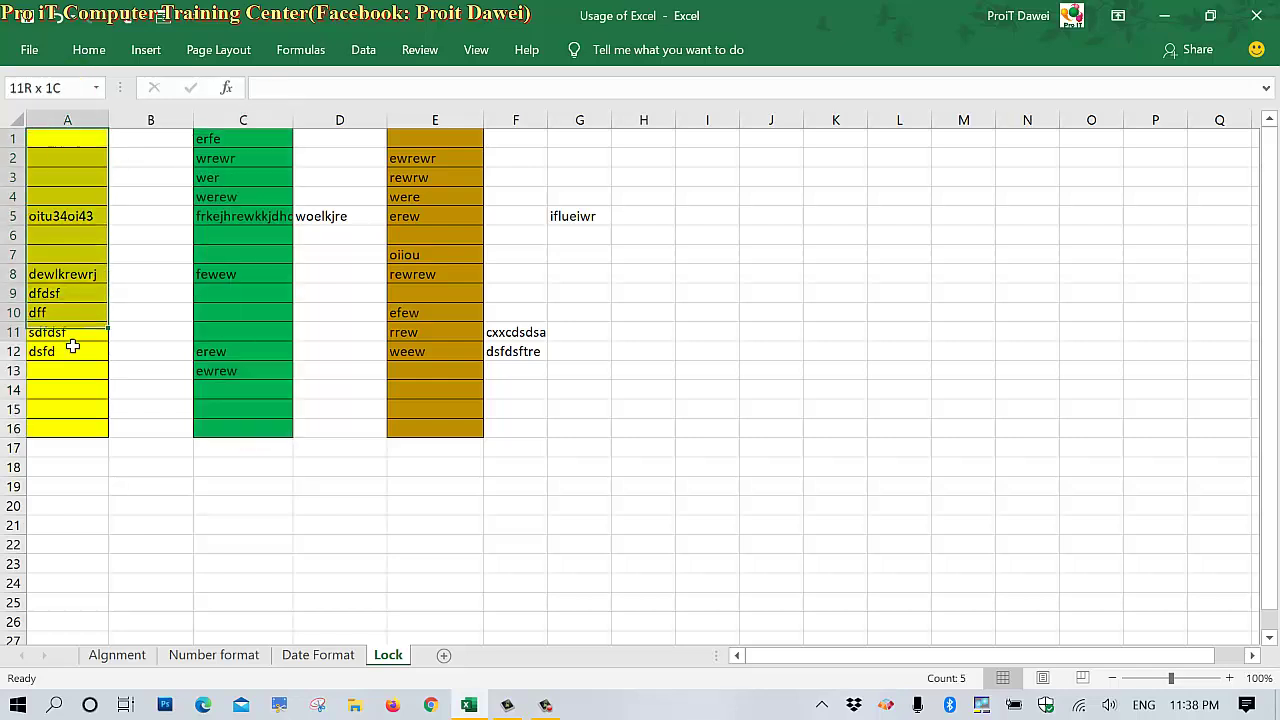
click(88, 378)
click(149, 371)
double_click(149, 371)
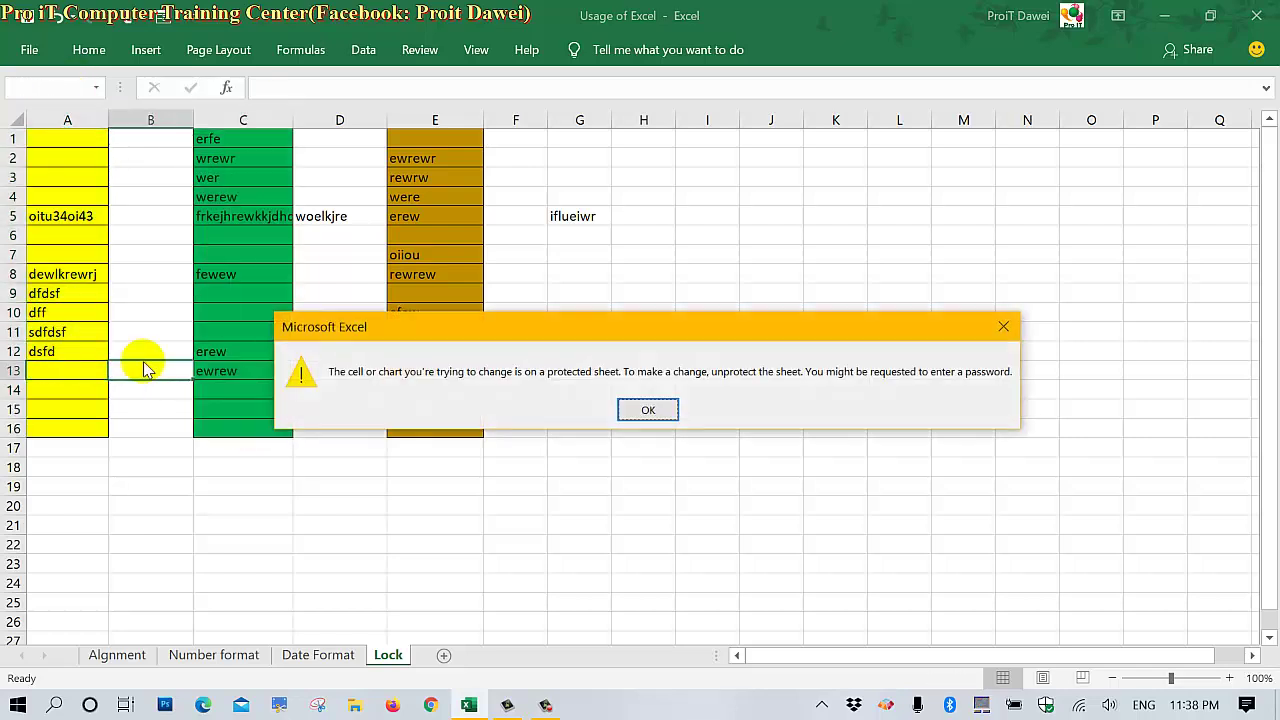
click(648, 410)
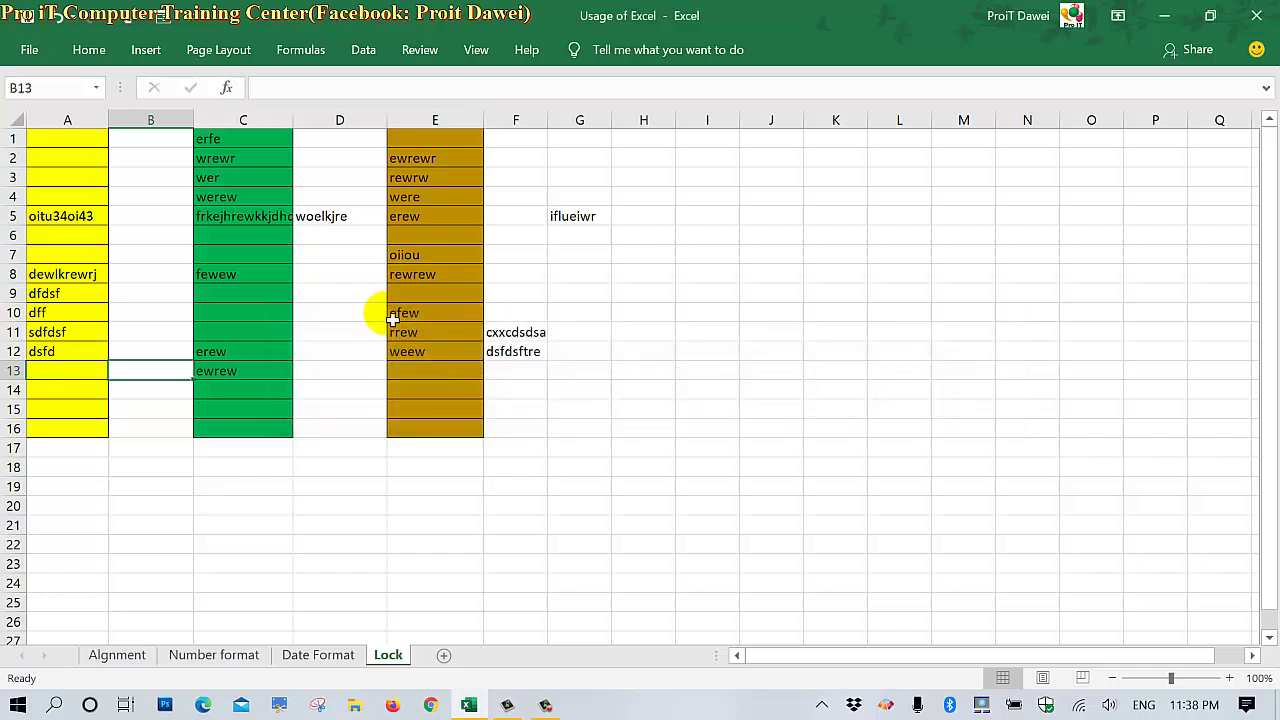
click(372, 318)
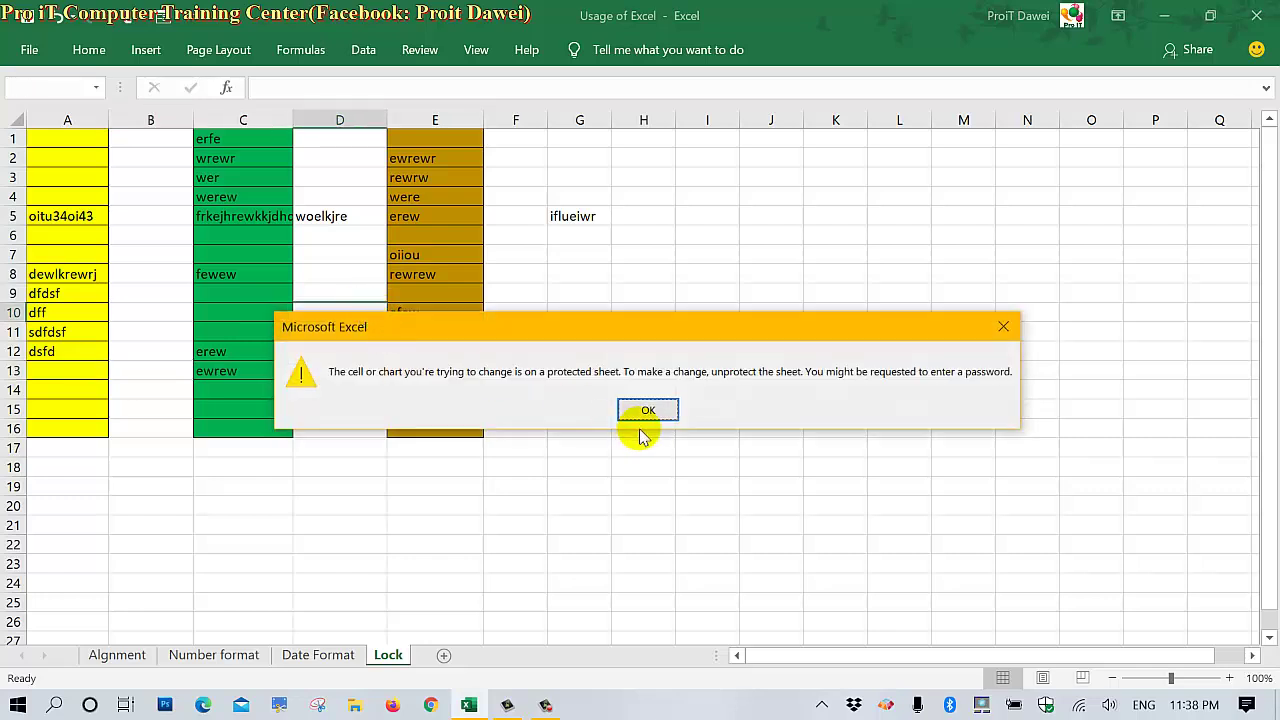
click(648, 410)
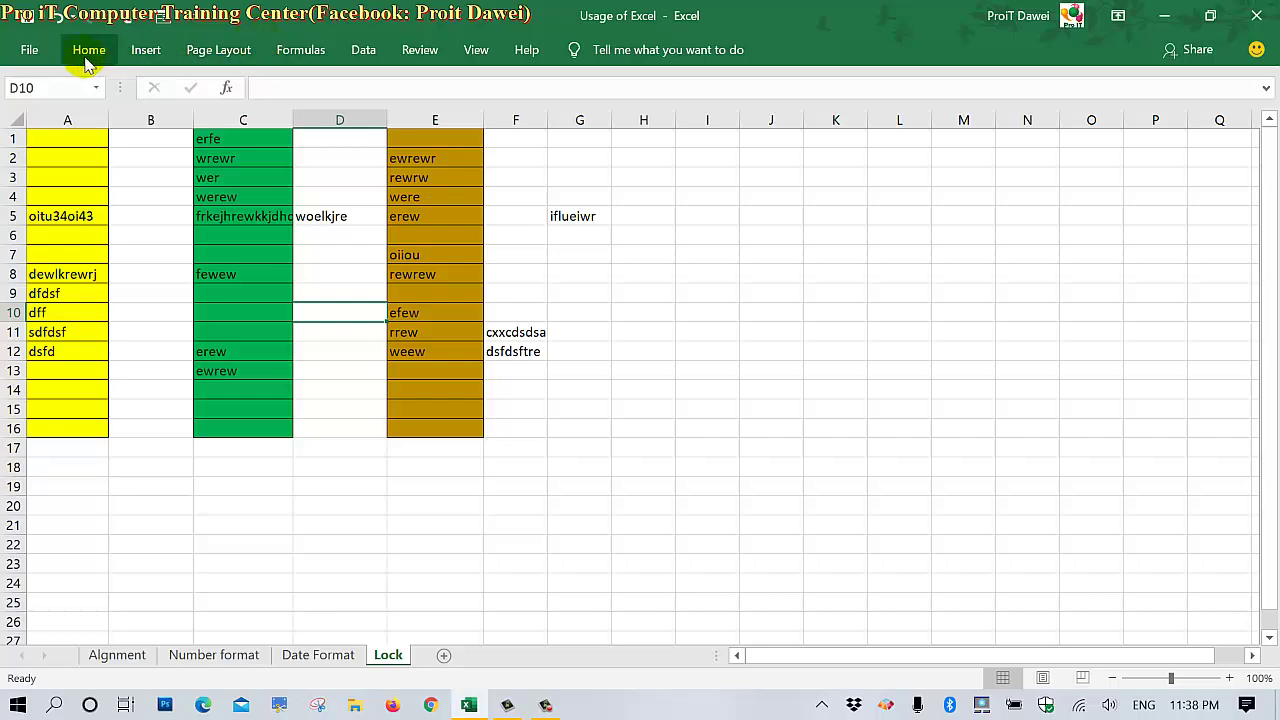
Unprotect the Lock sheet and type entries like dsdsdweq and dfds into D10–D13
click(419, 49)
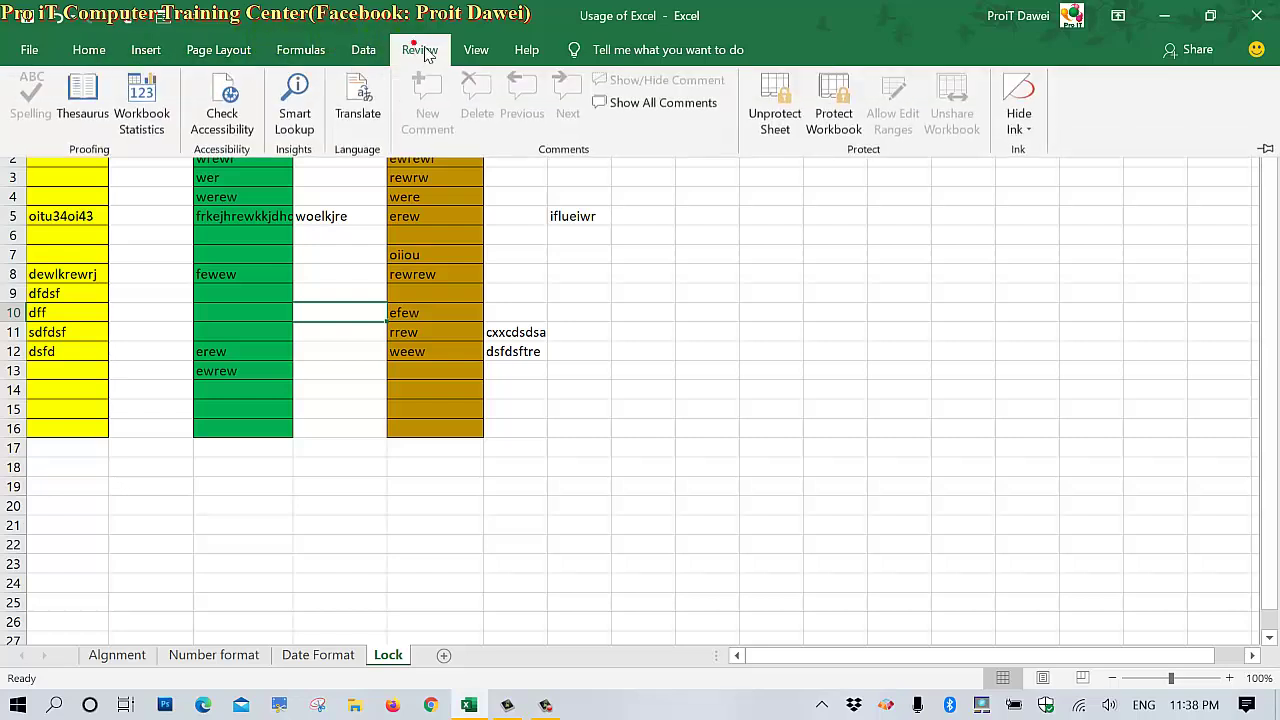
click(790, 117)
click(340, 311)
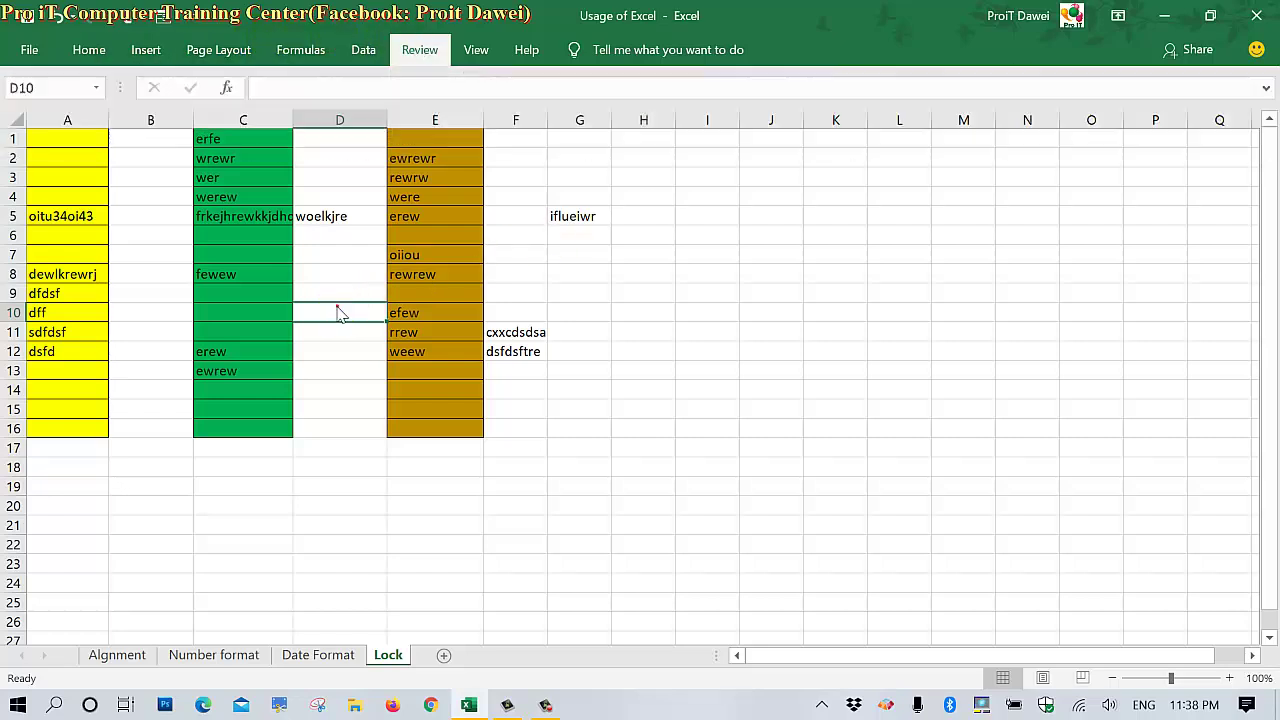
text(dsdsdweq)
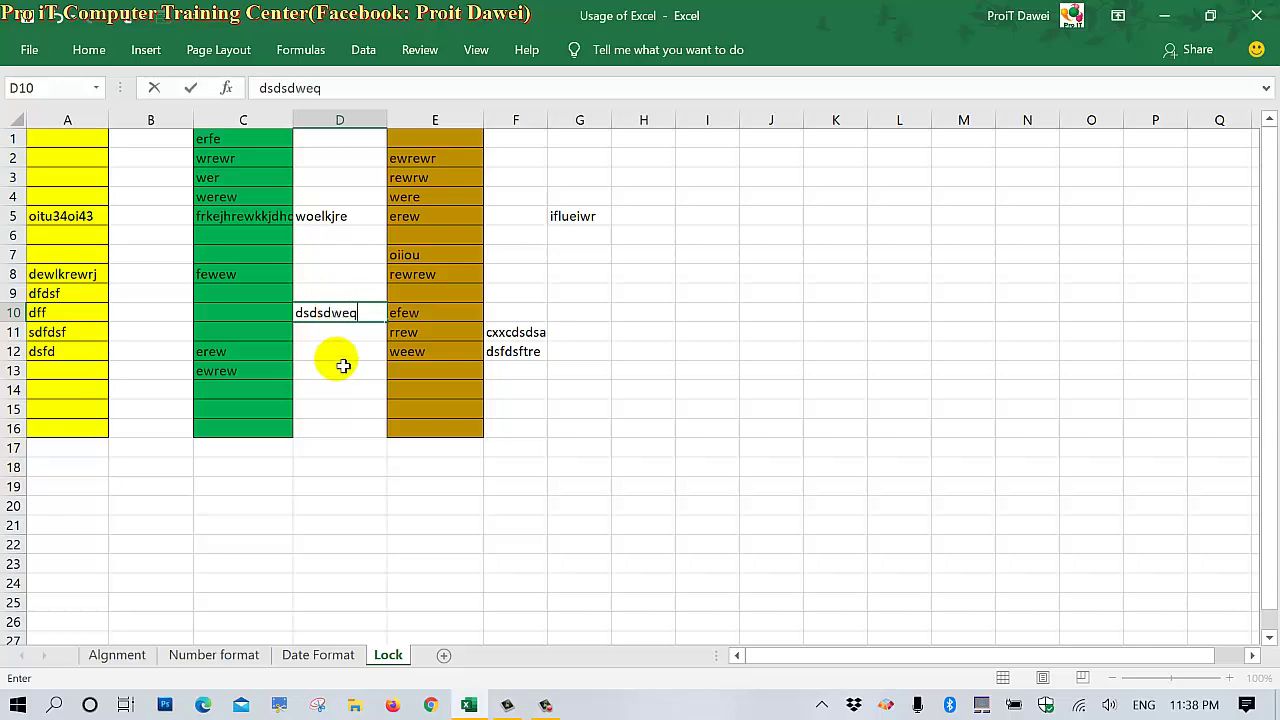
key(Return)
text(dfds)
key(Return)
text(sdfs)
key(Return)
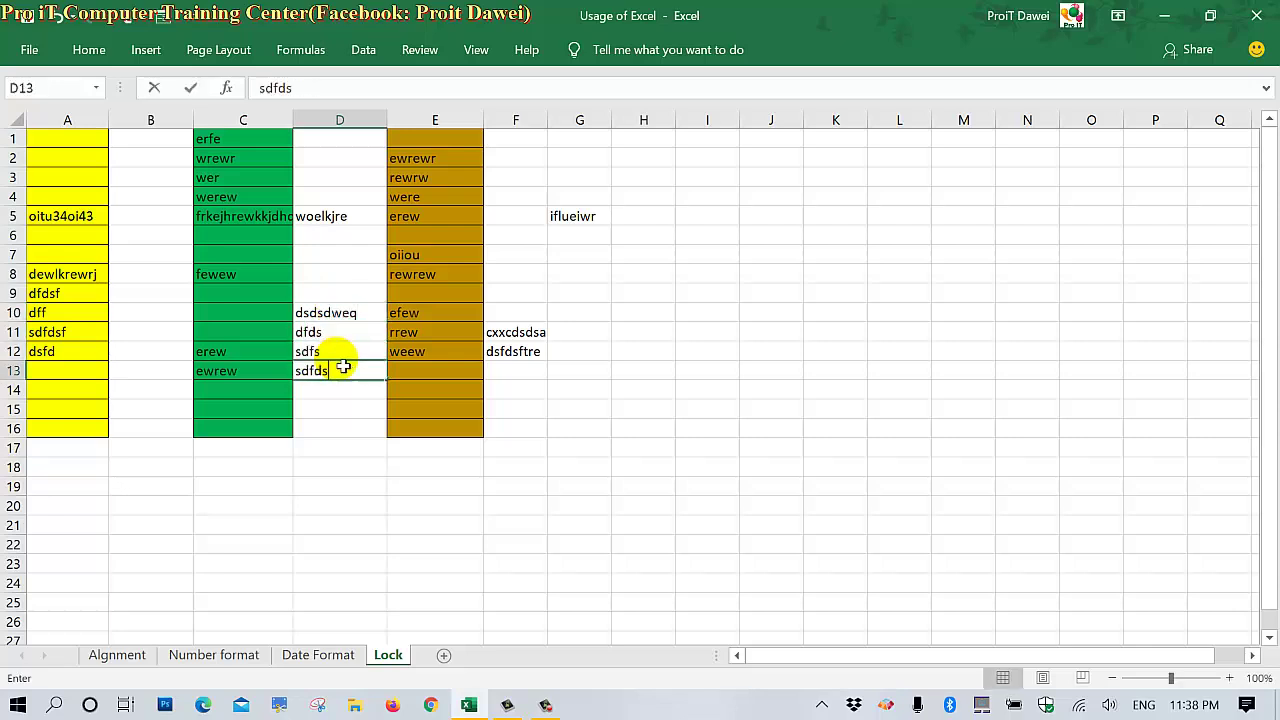
text(sdfds)
Enter fee and ewew in C10–C11, and frtert and erre in A16–A17
click(241, 316)
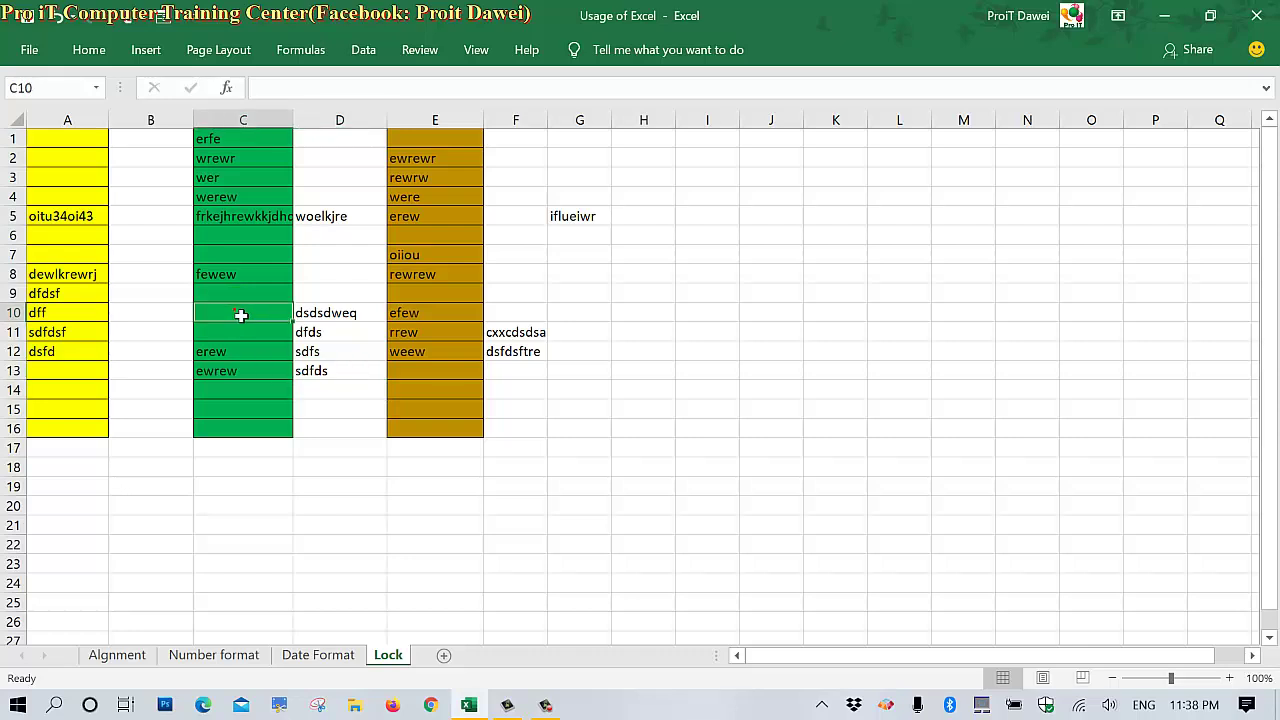
text(e)
key(Return)
text(ewew)
key(Return)
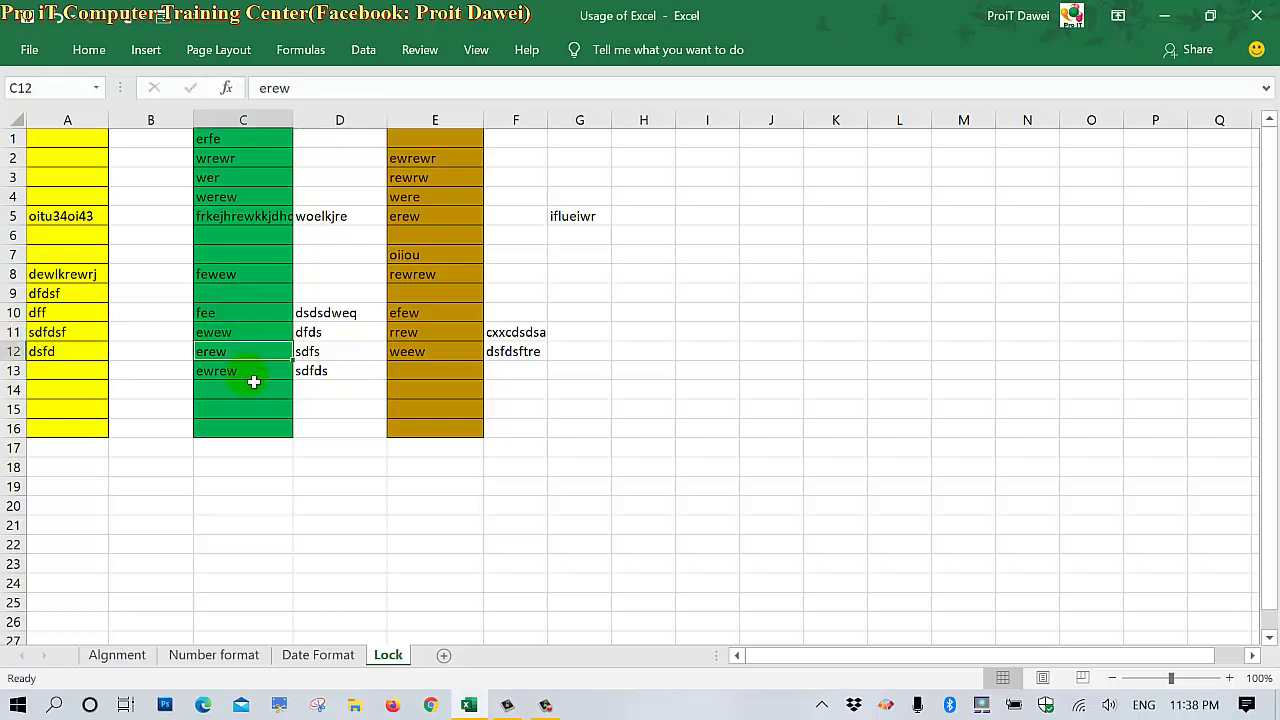
click(51, 352)
click(72, 428)
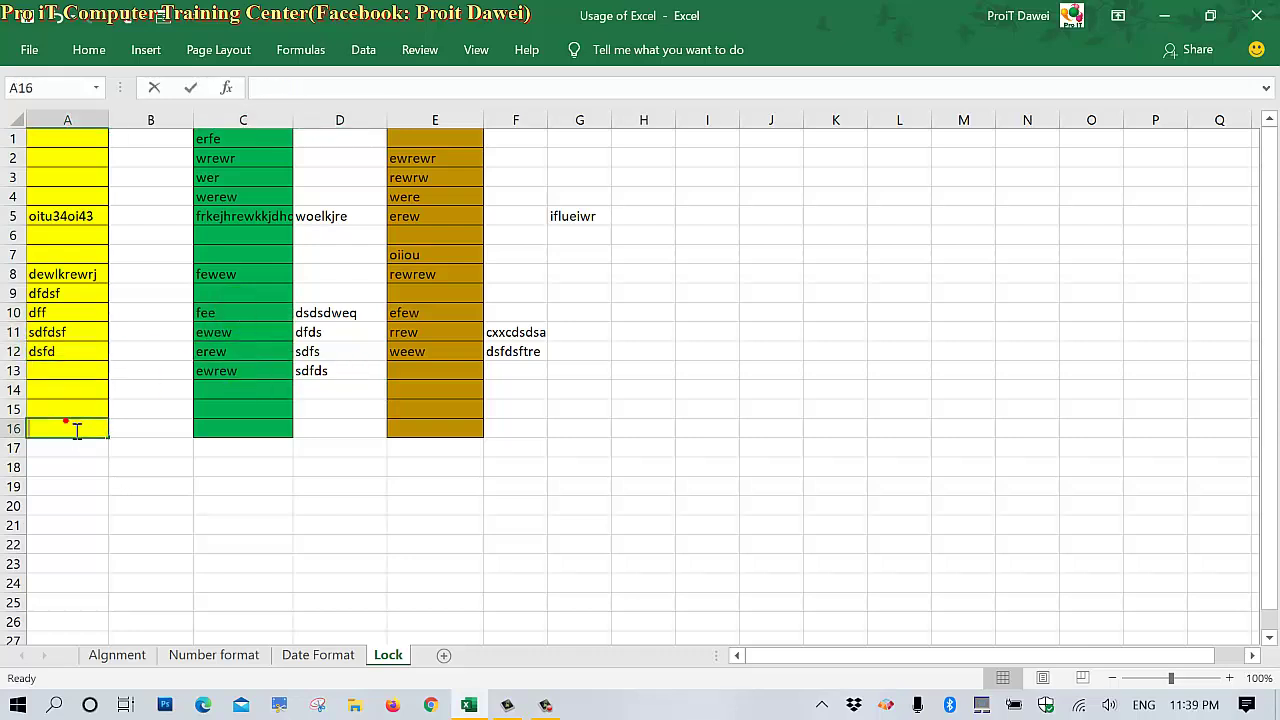
text(frtert)
key(Return)
text(erre)
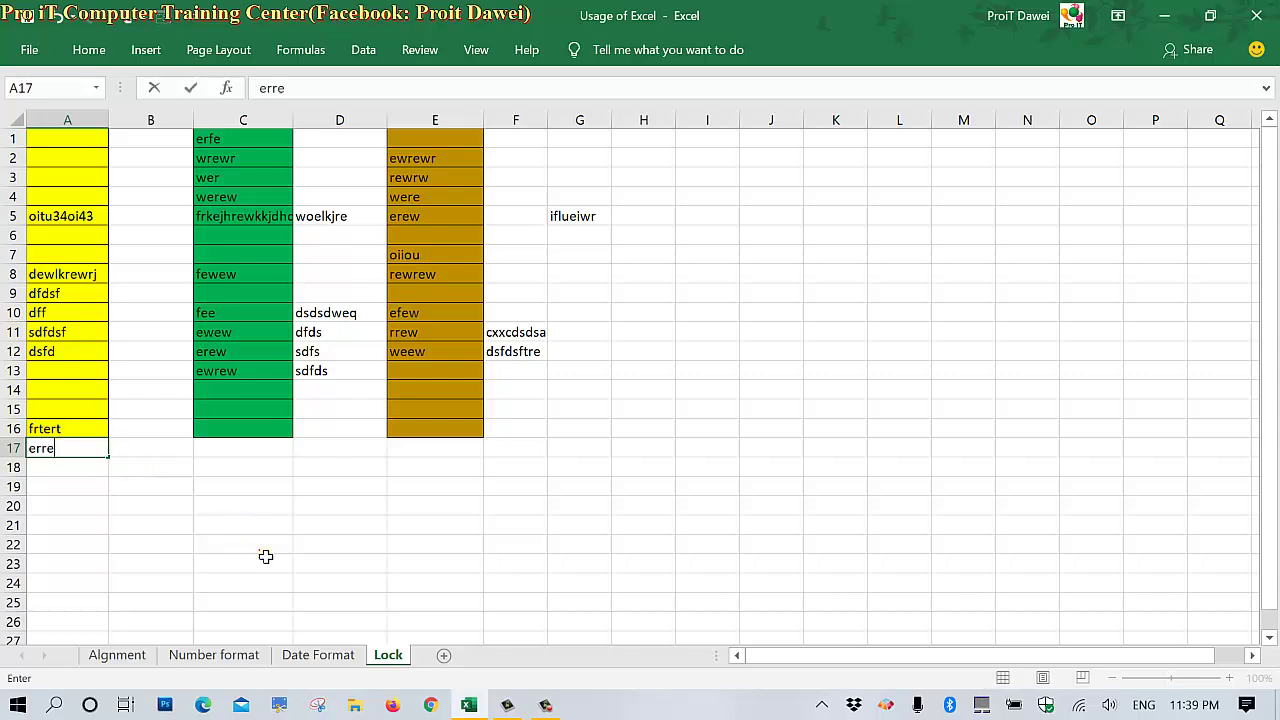
click(263, 545)
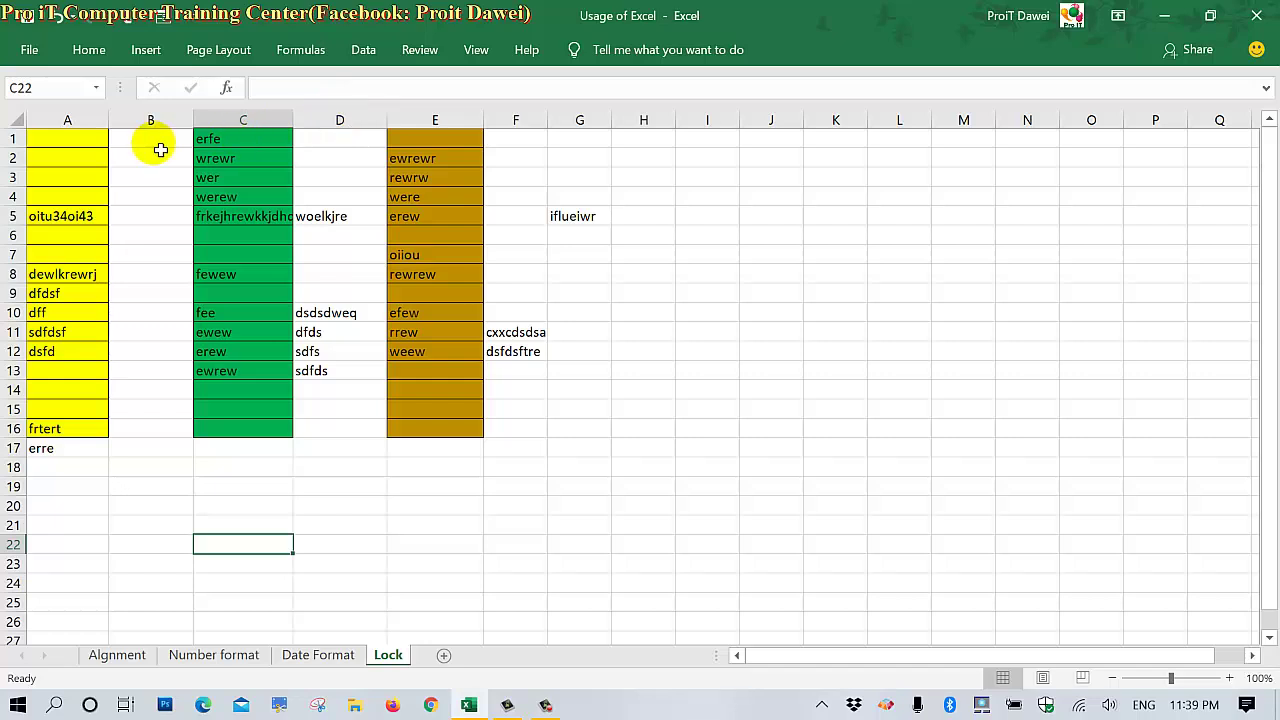
Tick Locked for range A1:F18 in Format Cells protection and confirm
mouse_move(72, 141)
mouse_down()
mouse_move(399, 345)
mouse_move(508, 466)
mouse_up()
right_click(453, 363)
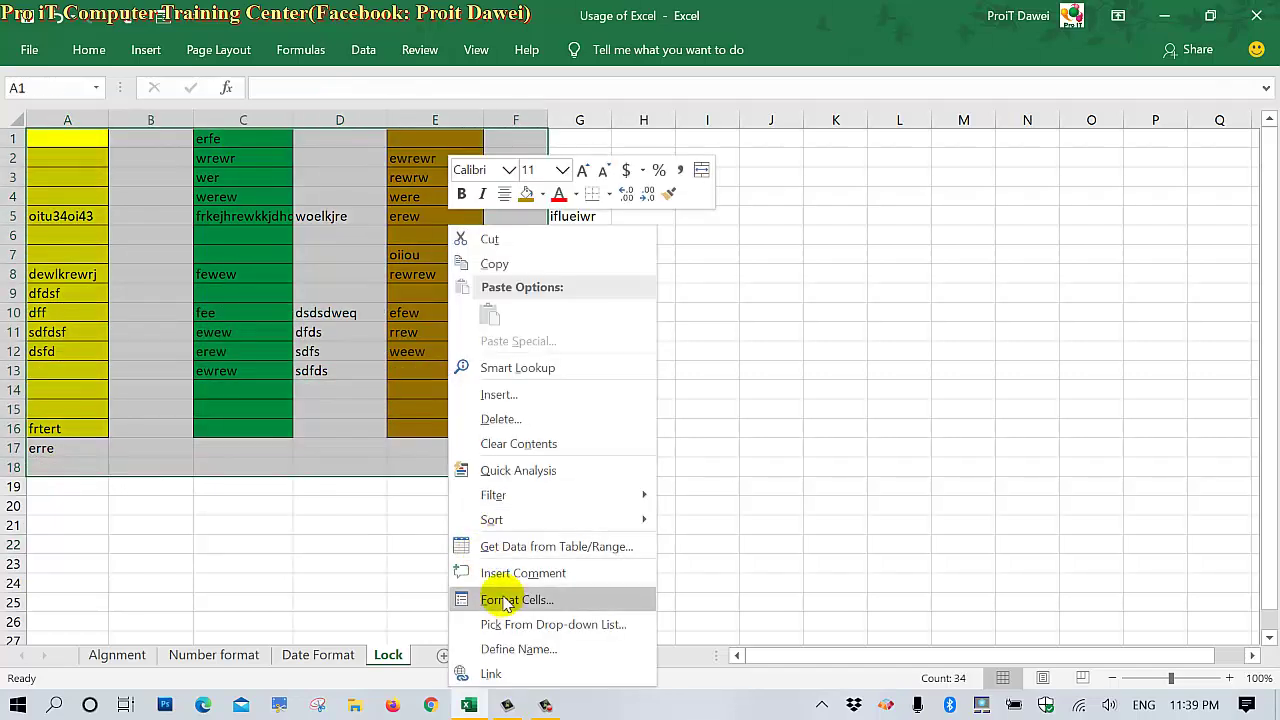
click(495, 597)
click(270, 248)
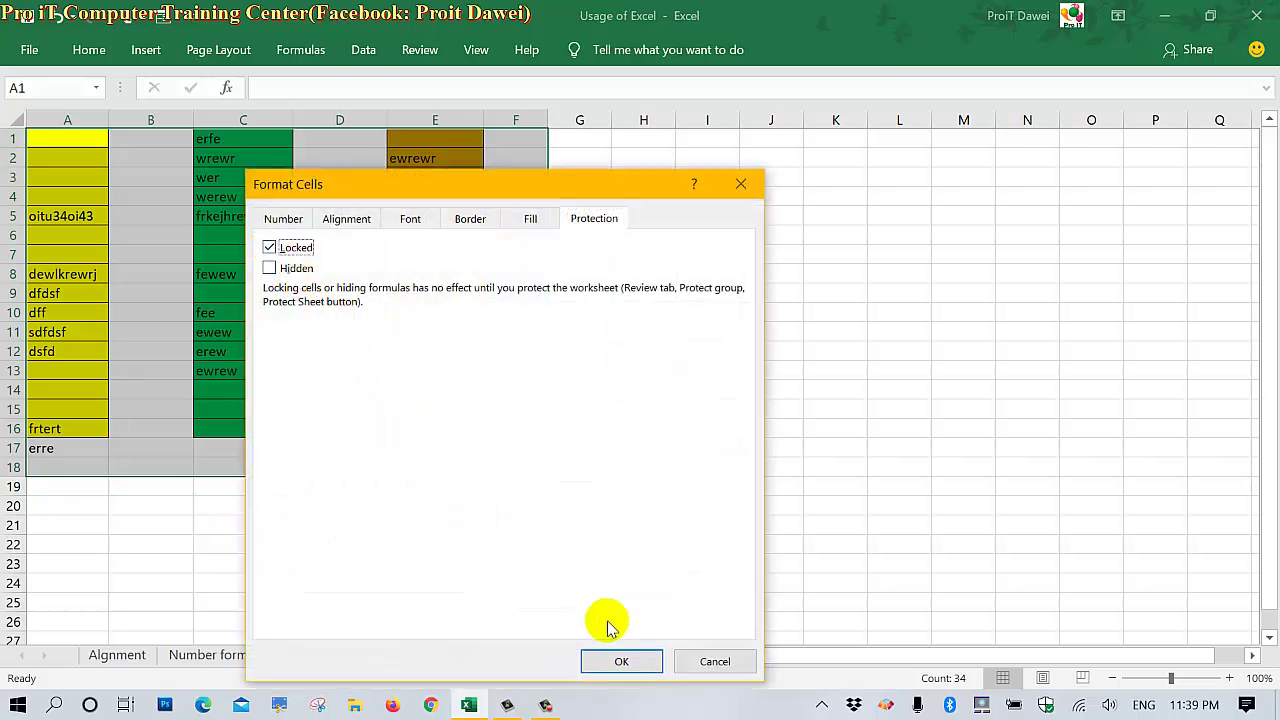
click(621, 661)
click(632, 290)
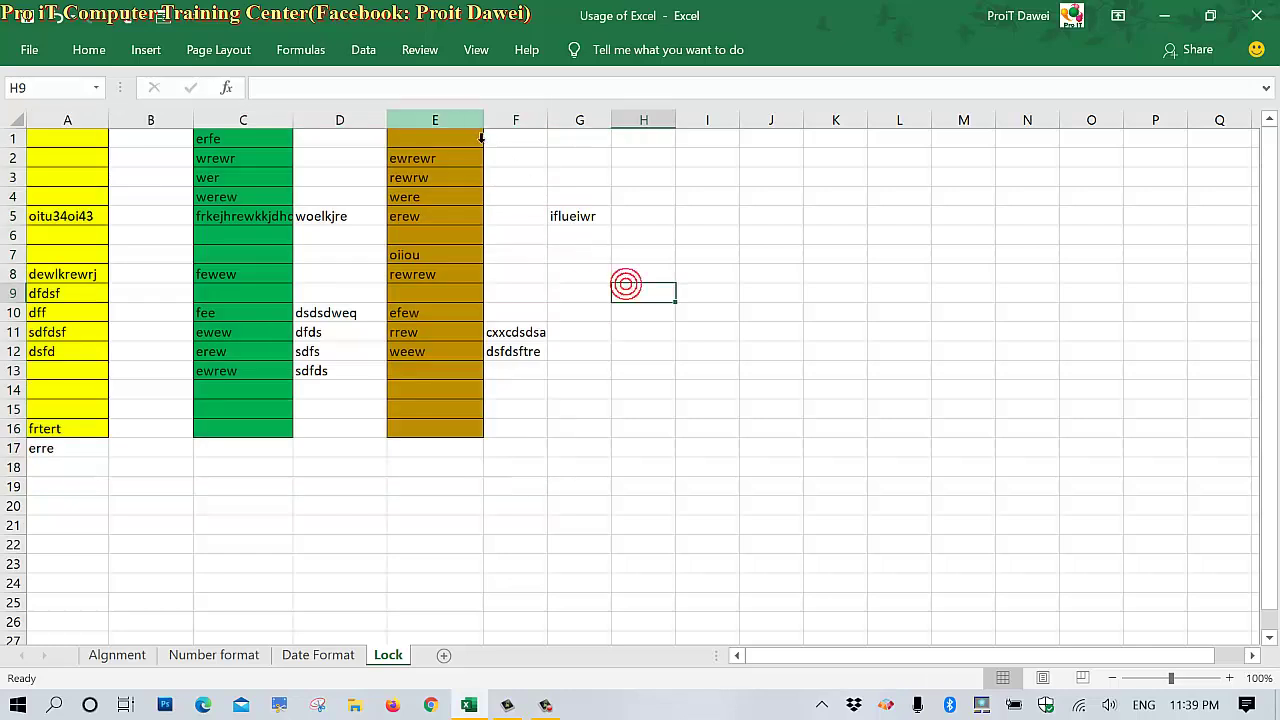
click(420, 49)
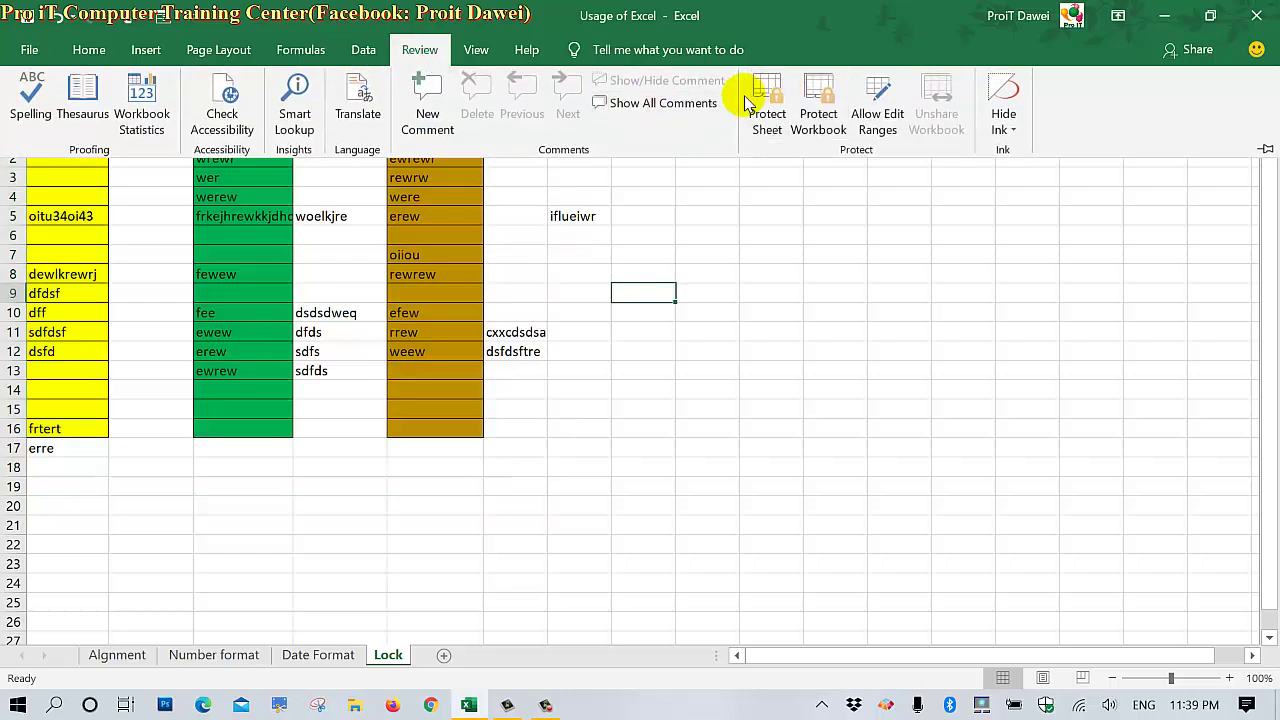
Protect the Lock sheet with a password, entering it and confirming it a second time
click(237, 236)
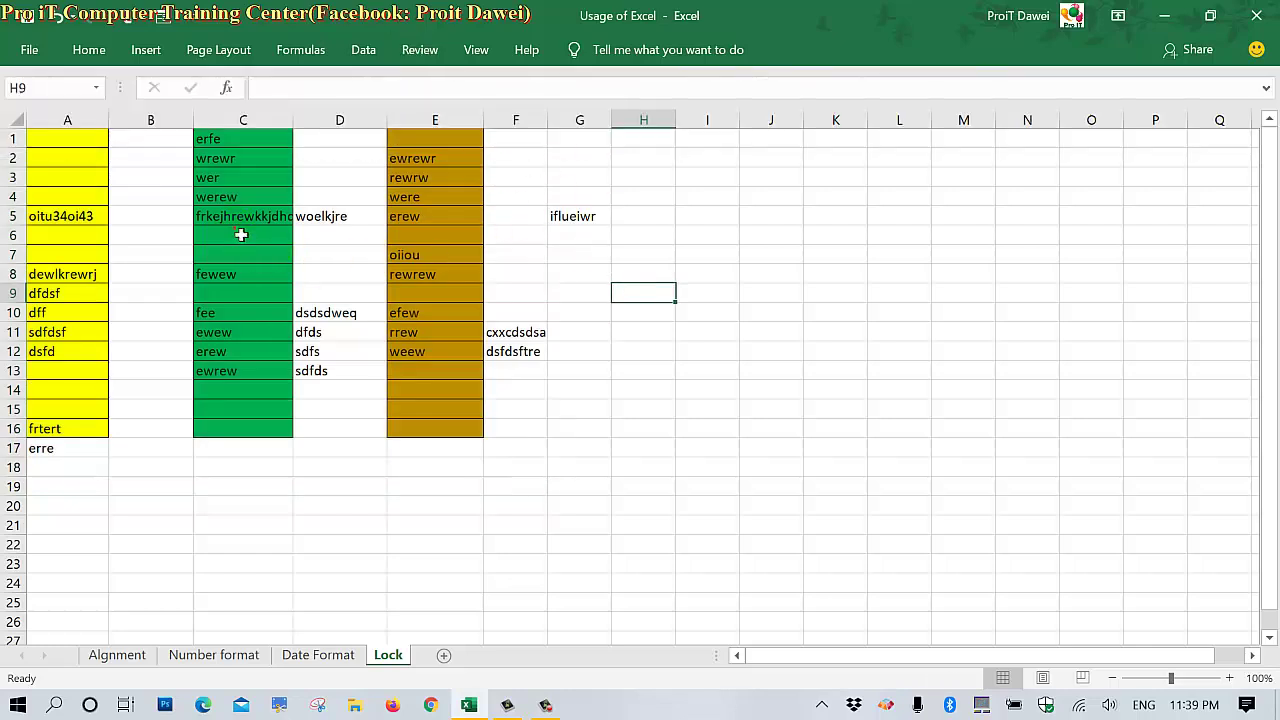
click(420, 50)
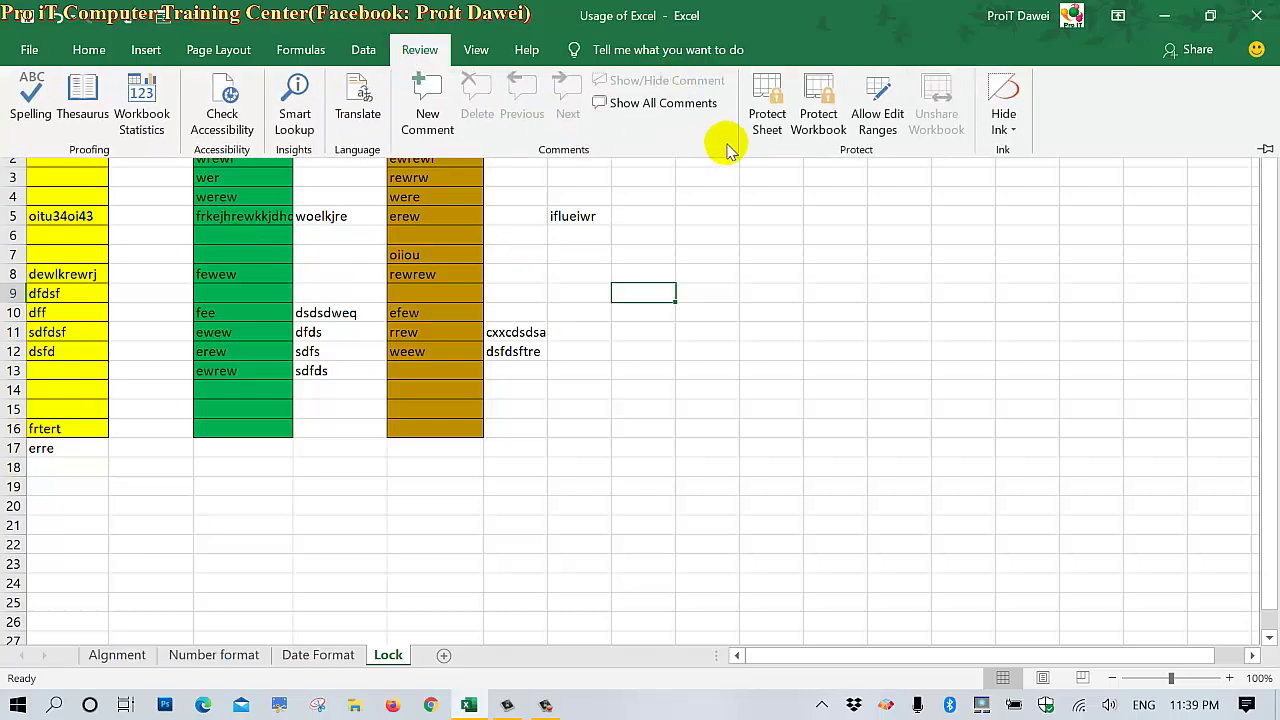
click(760, 130)
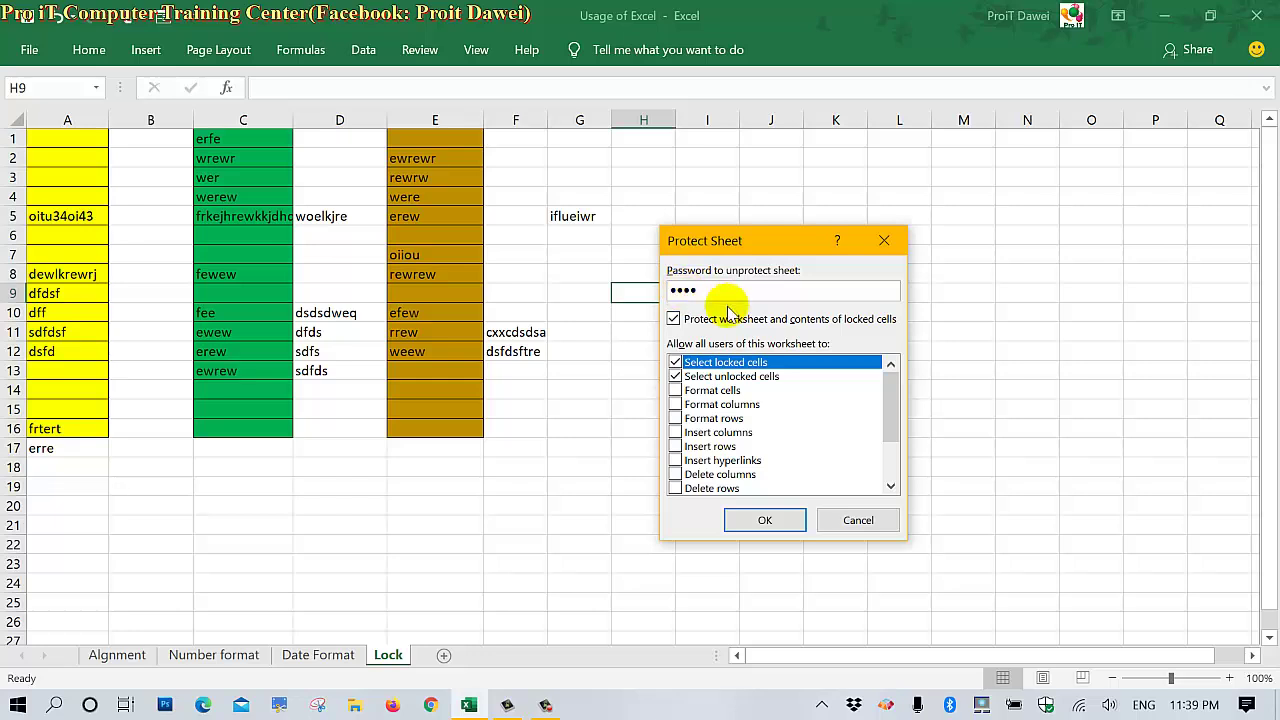
click(760, 520)
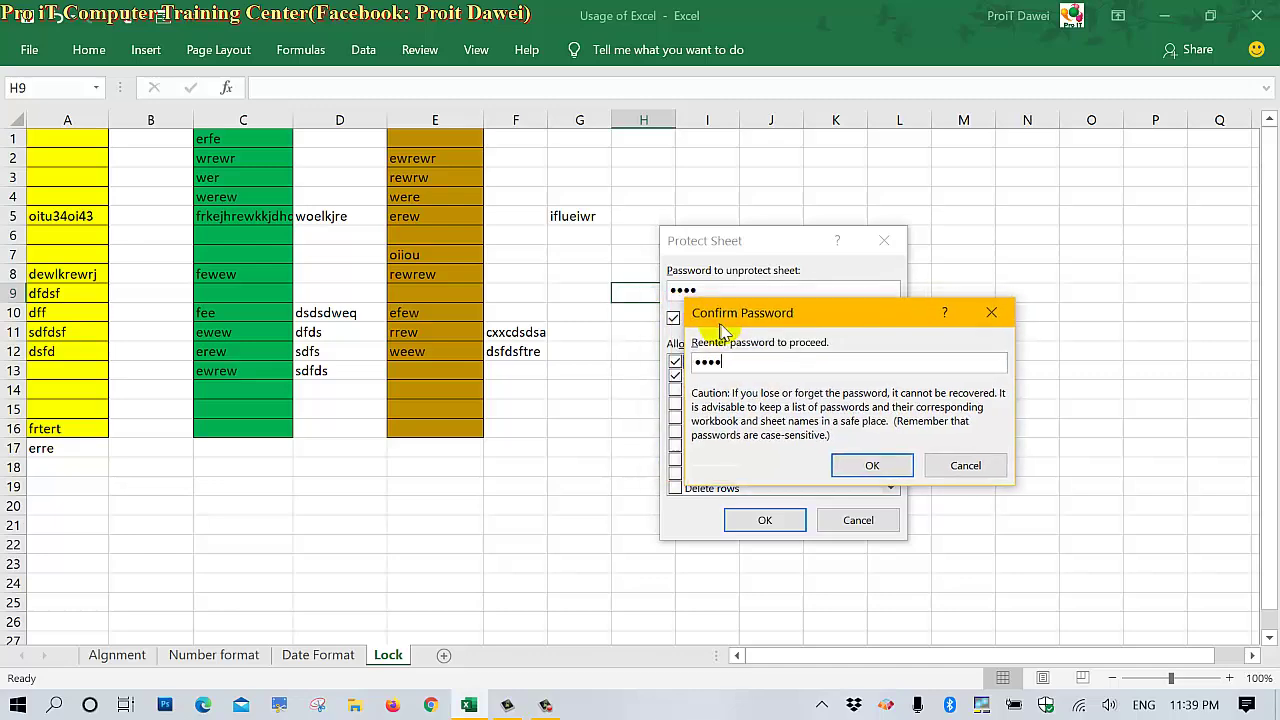
drag(655, 316, 735, 351)
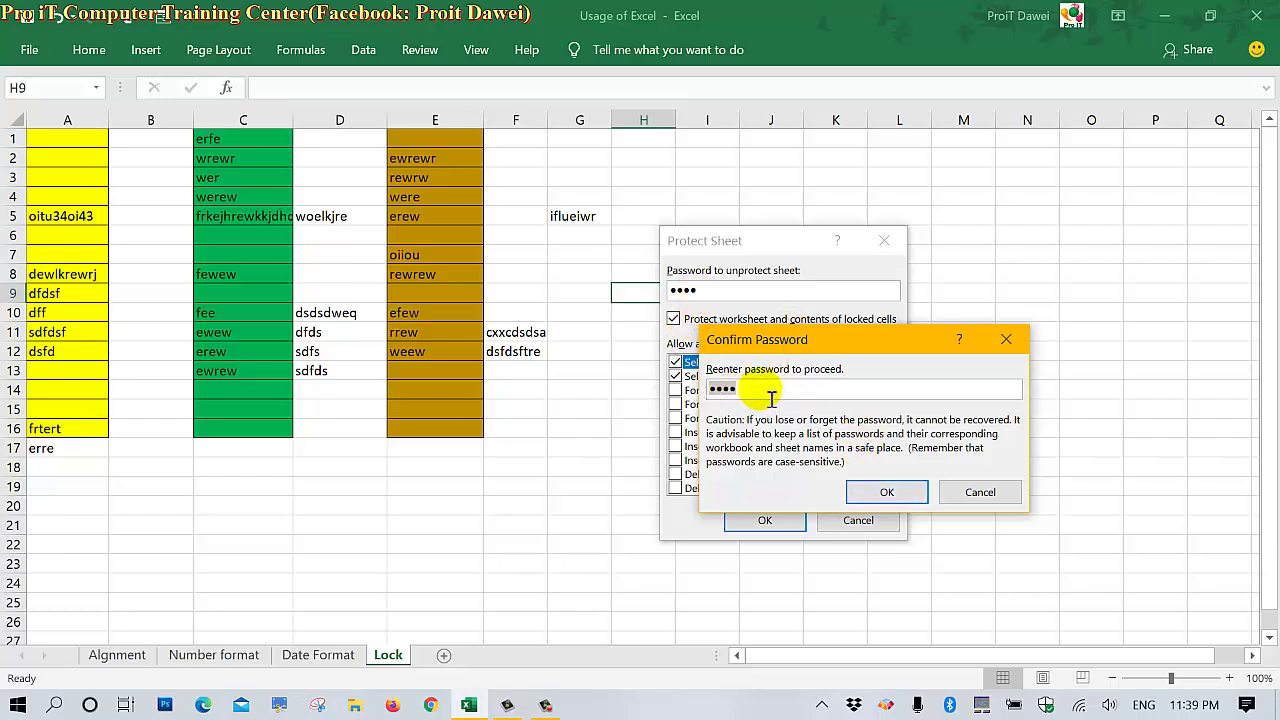
click(868, 492)
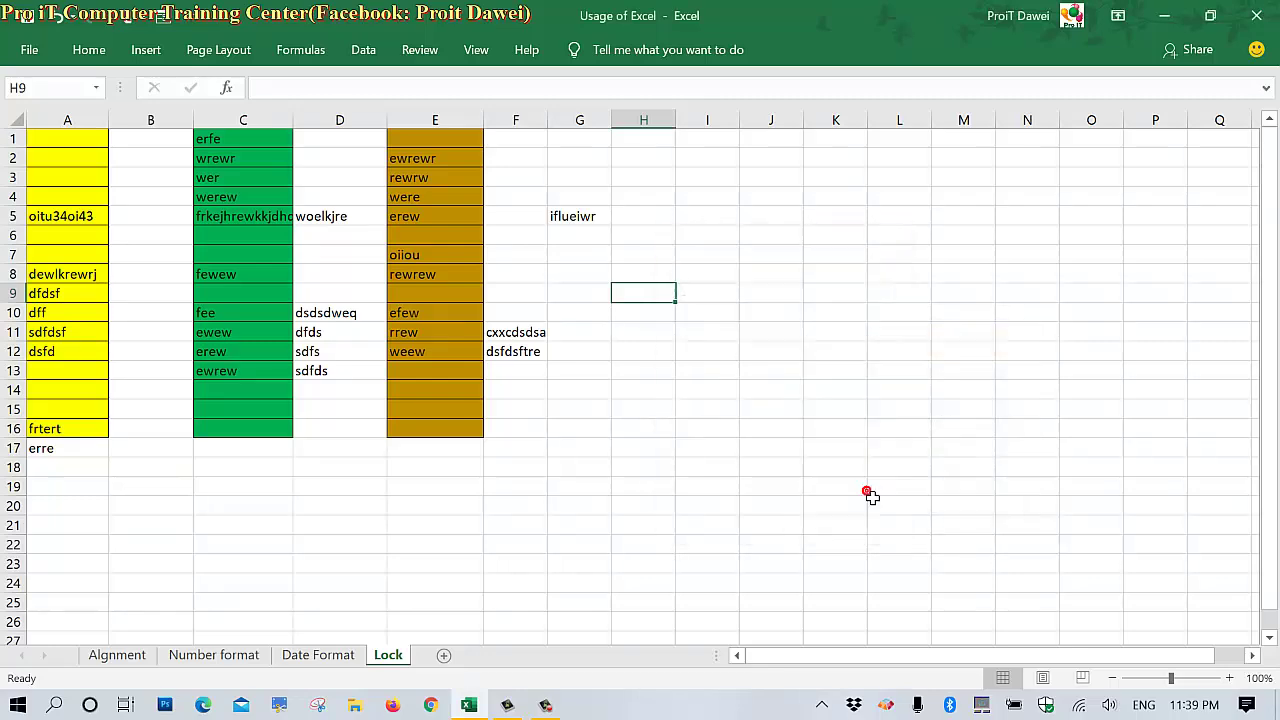
Try editing two cells including E8 and dismiss both protected-sheet warnings
double_click(757, 400)
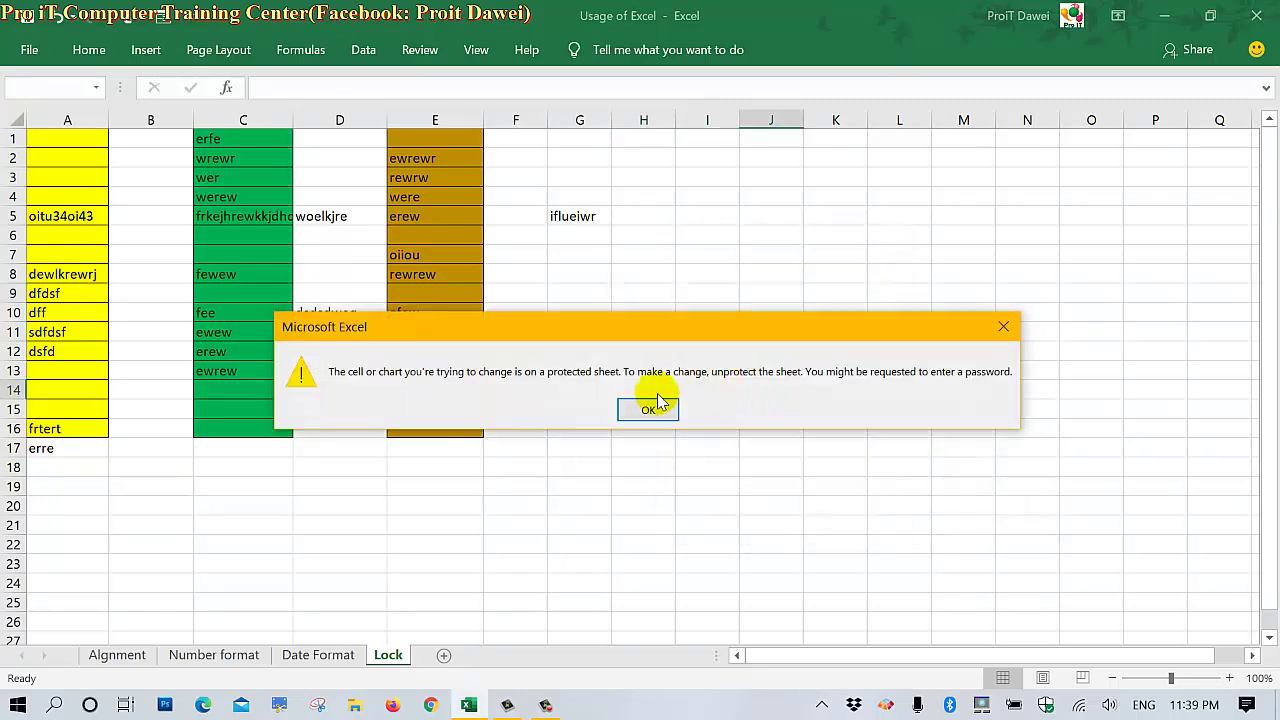
click(650, 408)
double_click(455, 275)
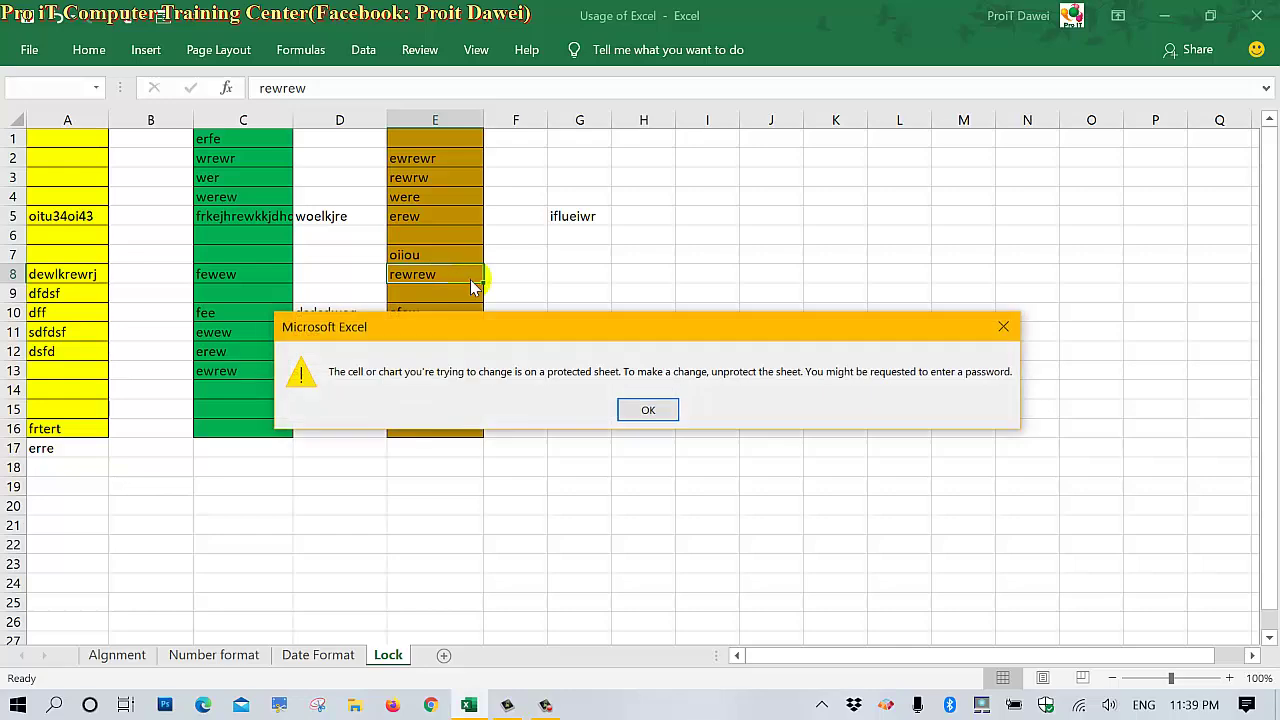
click(650, 409)
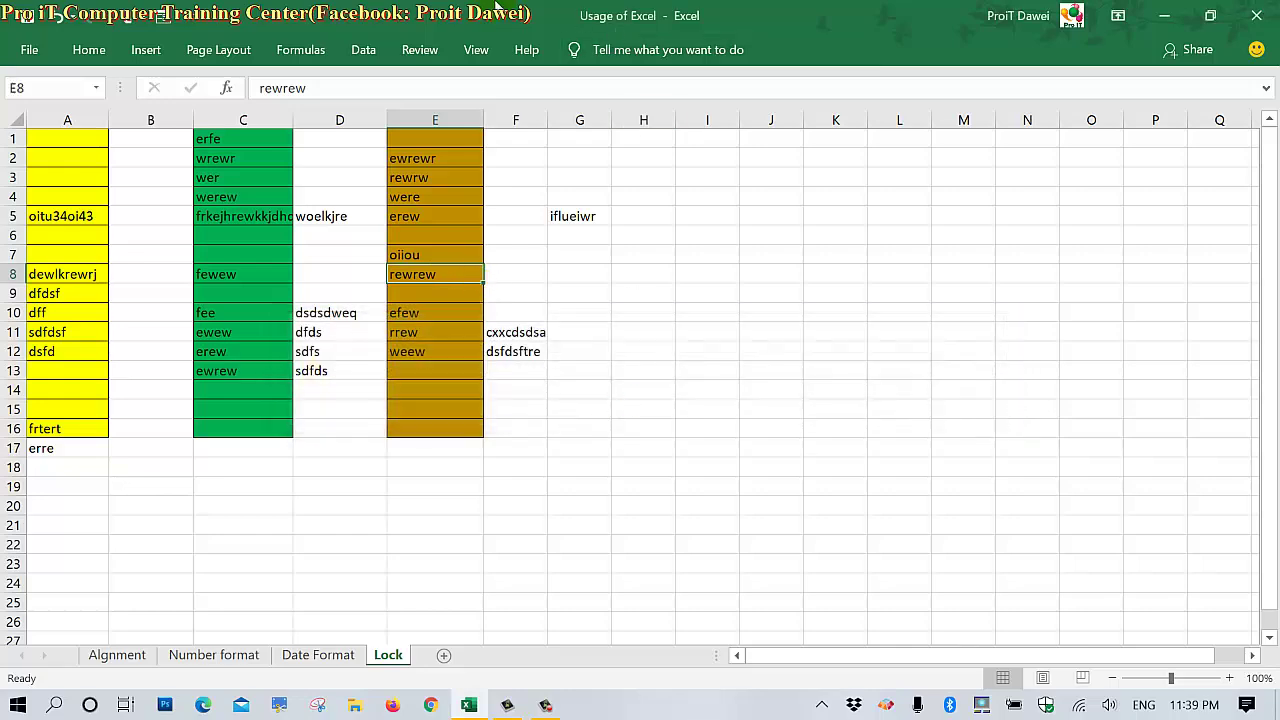
Unprotect the Lock sheet by entering its password
click(420, 52)
click(785, 130)
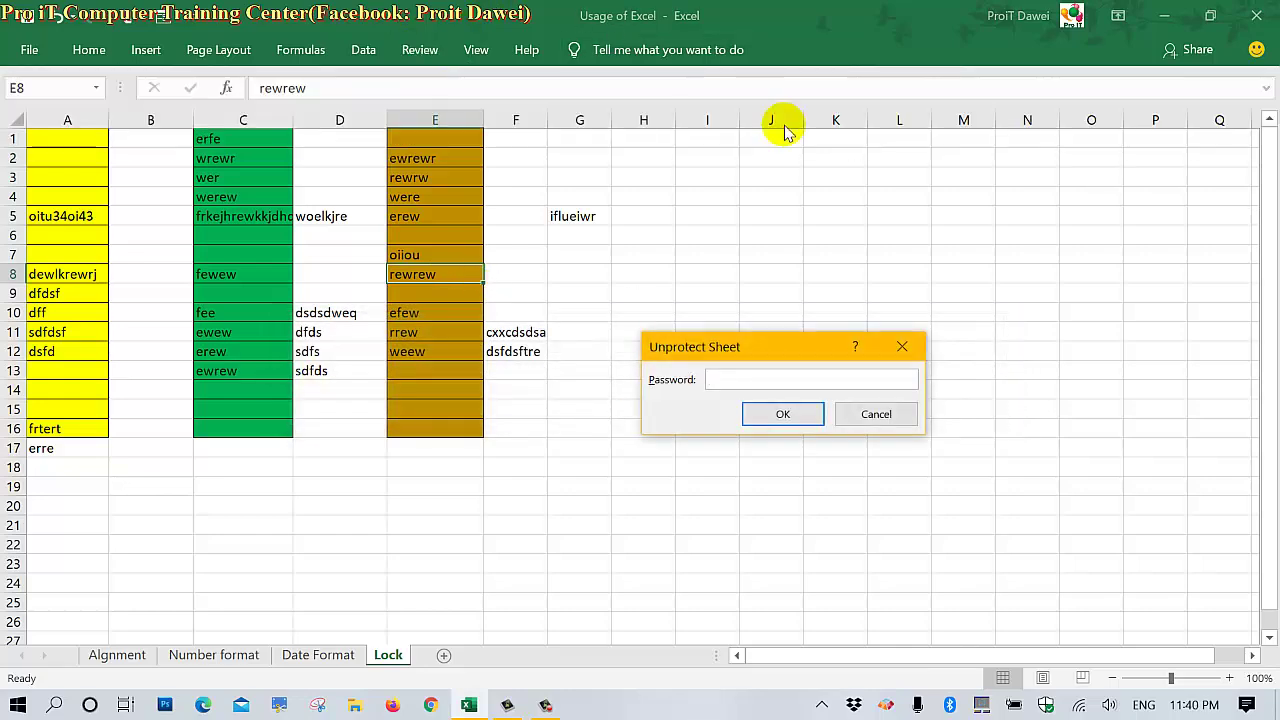
drag(675, 346, 675, 336)
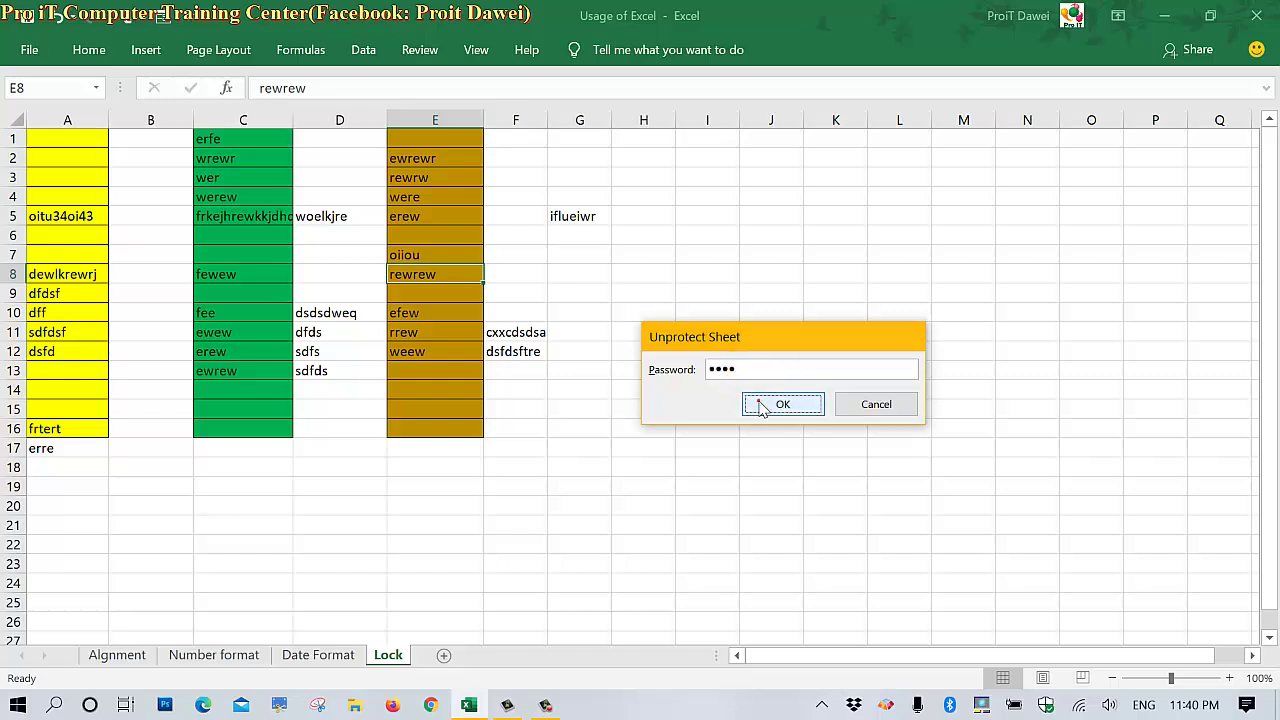
click(783, 404)
click(634, 369)
Change G9 to fewfsd, F7 to csdd and E9 to dfdsfsd
click(583, 297)
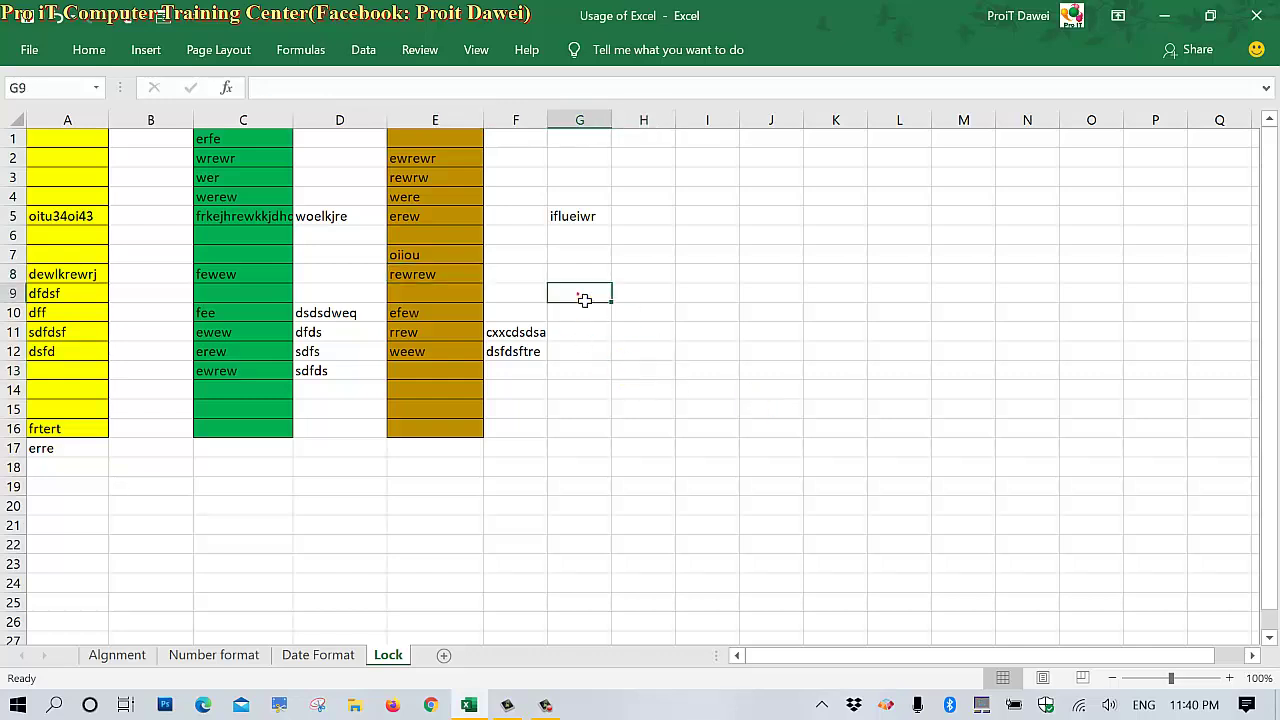
text(fewfsd)
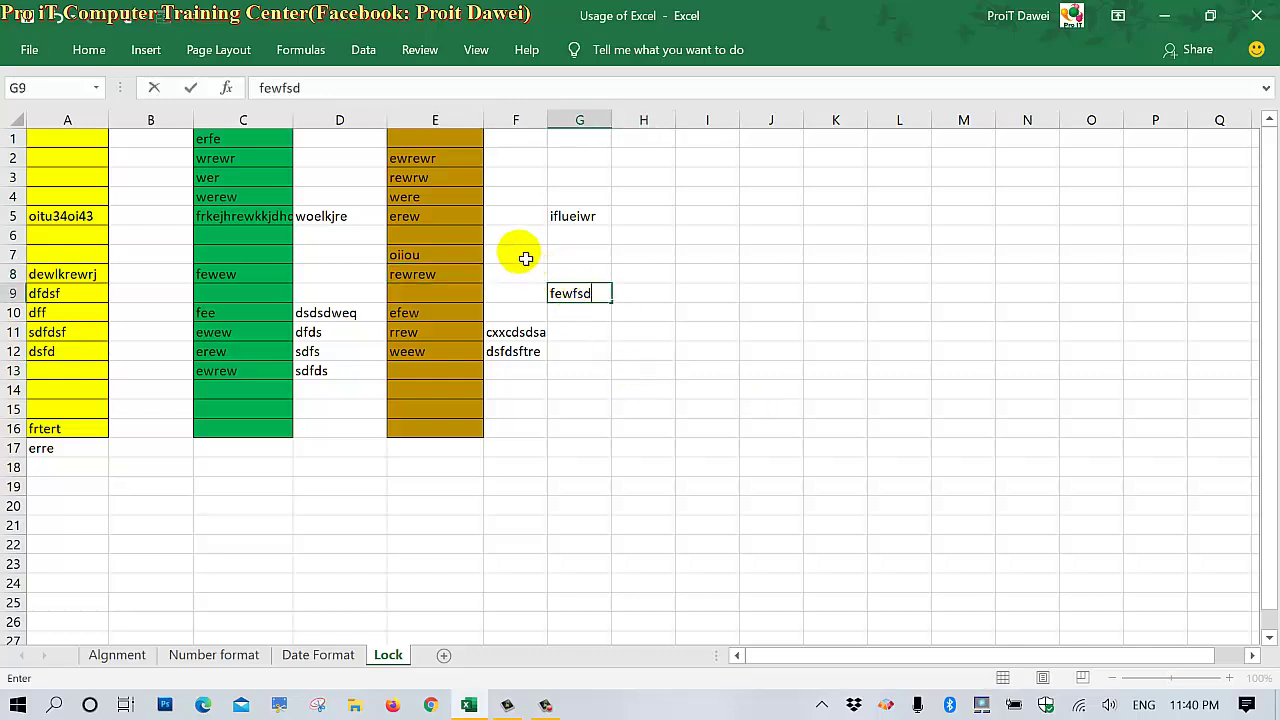
click(524, 254)
text(csdd)
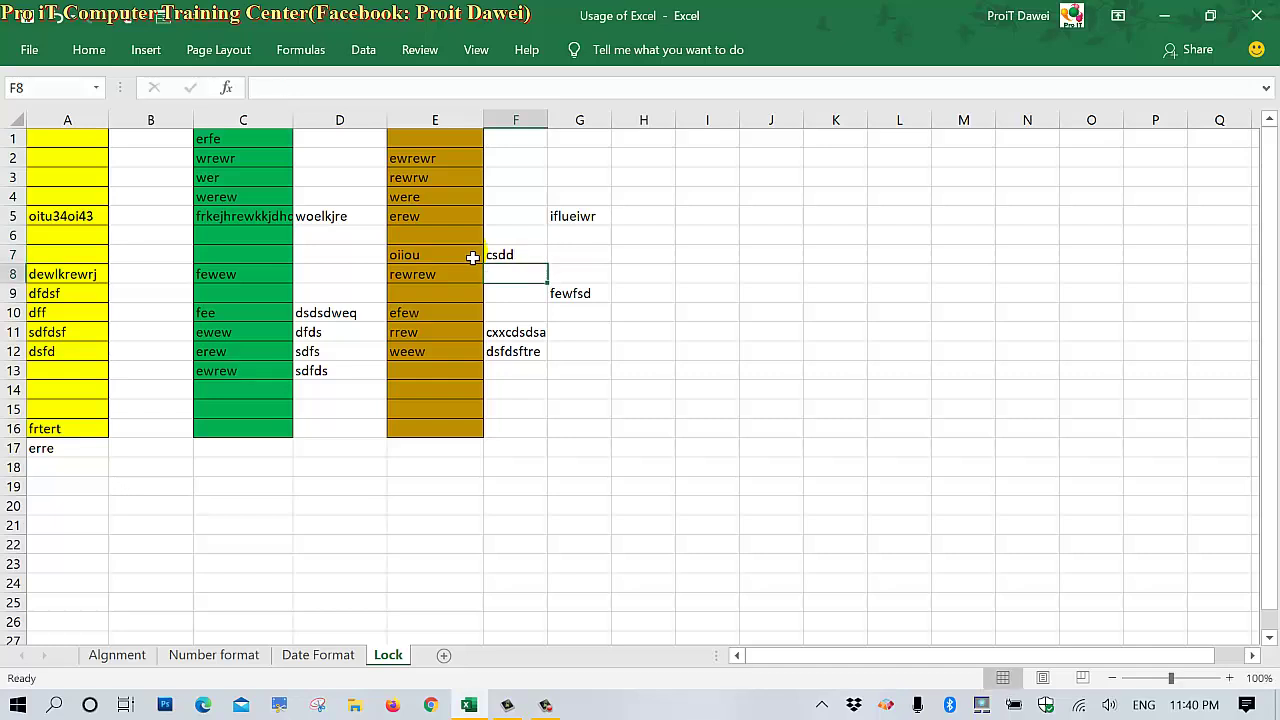
click(441, 297)
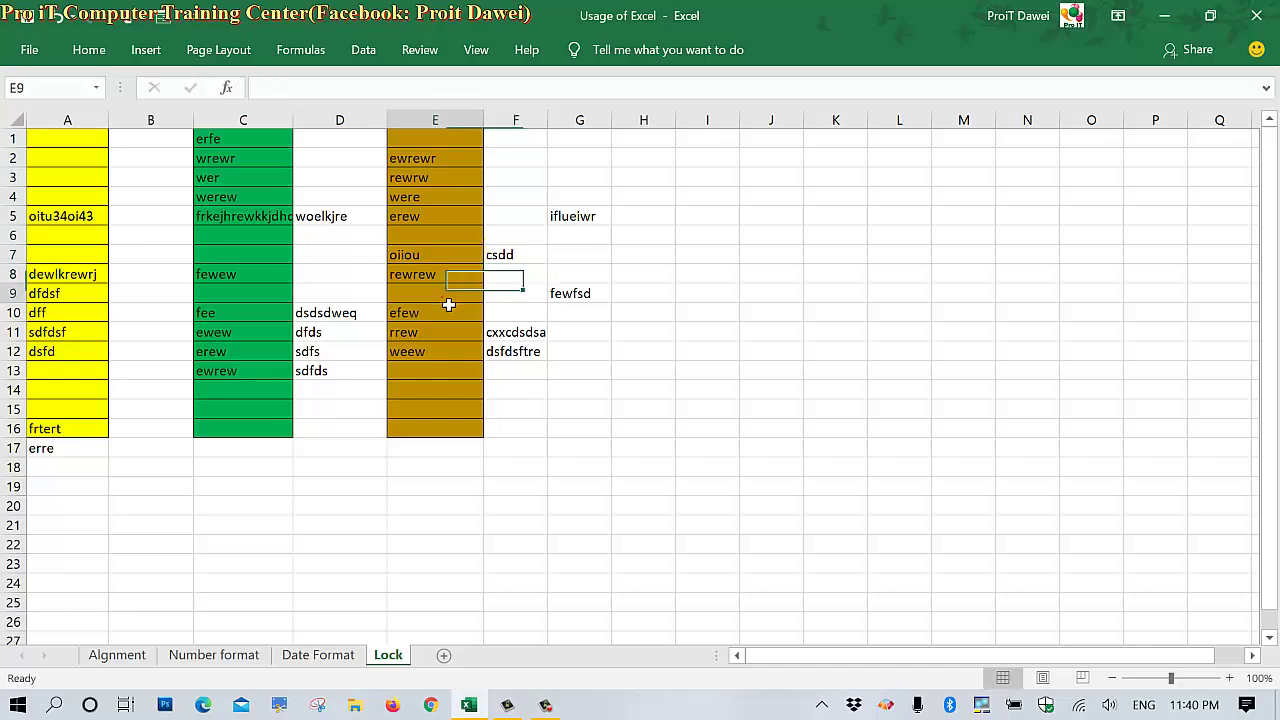
text(dfdsfsd)
click(449, 307)
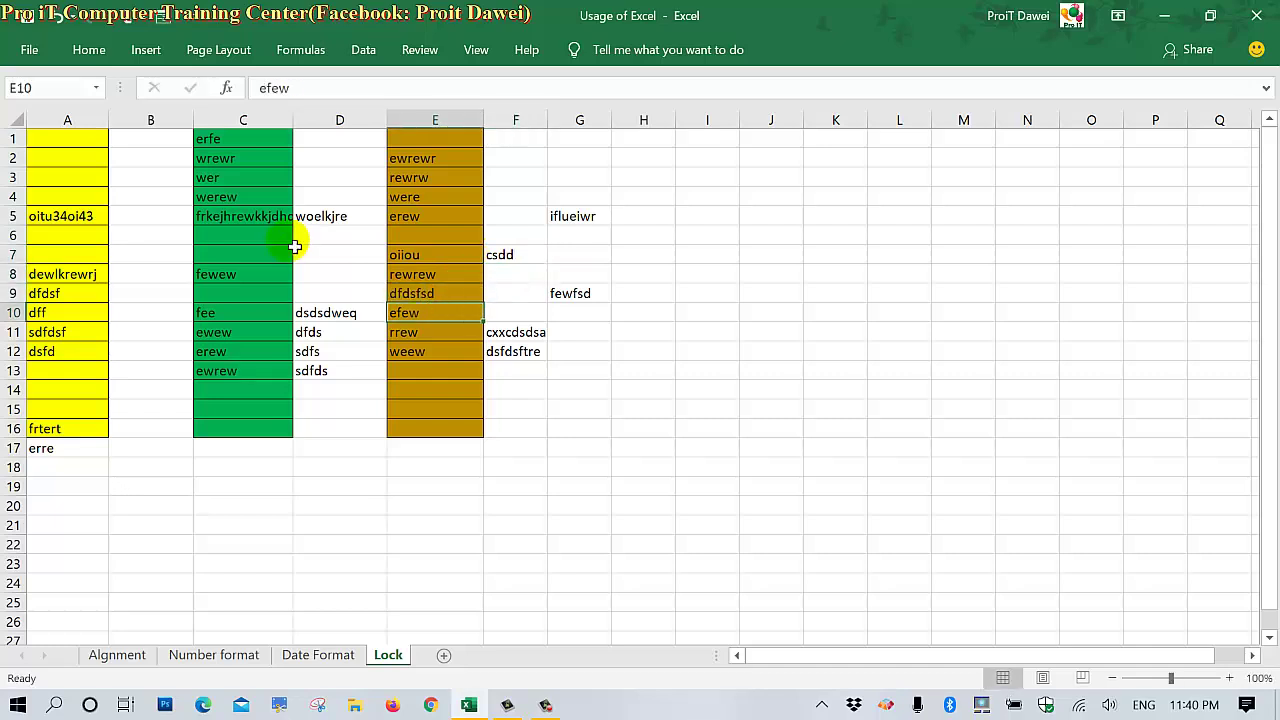
drag(55, 138, 90, 432)
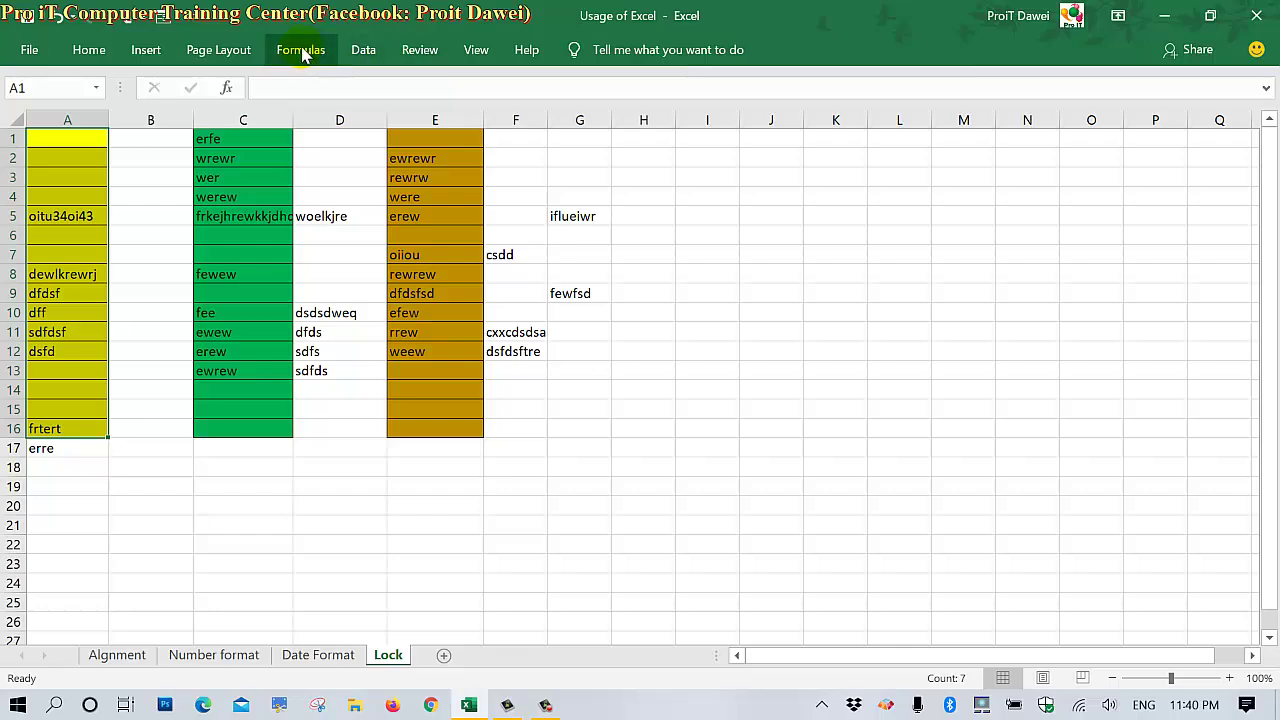
Protect the Lock sheet again from the Review tab with no password
click(434, 51)
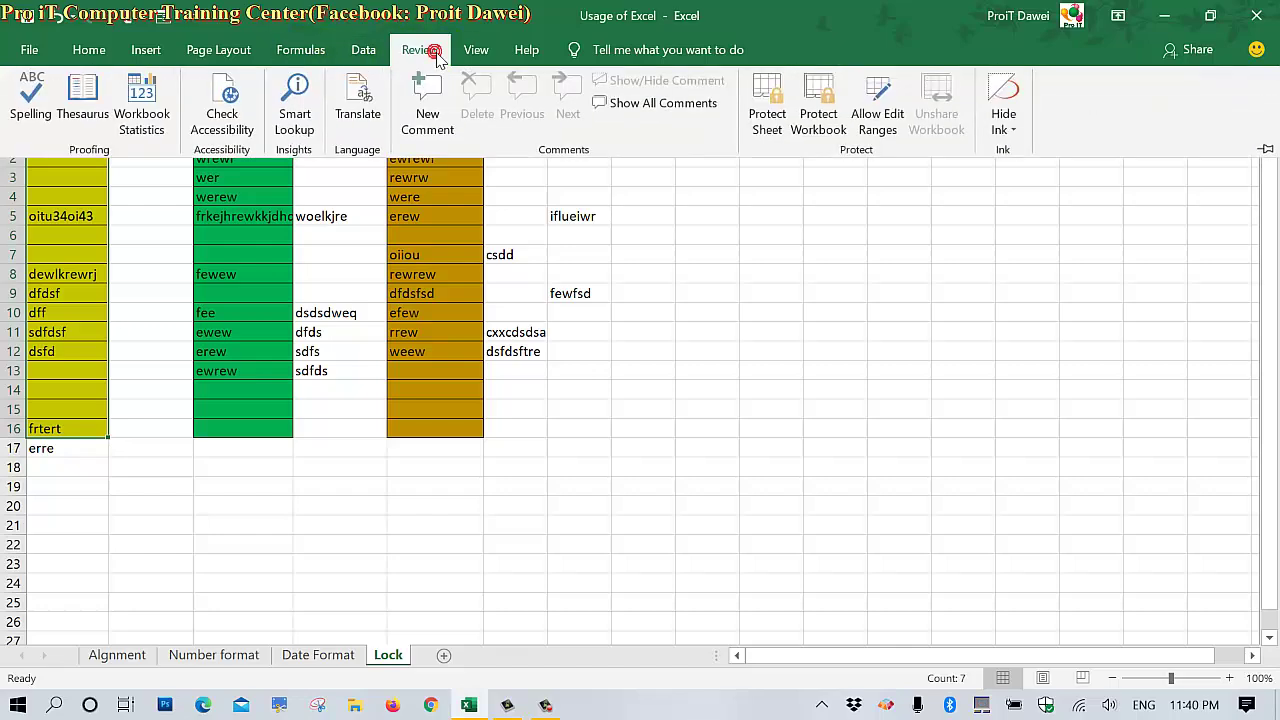
click(767, 110)
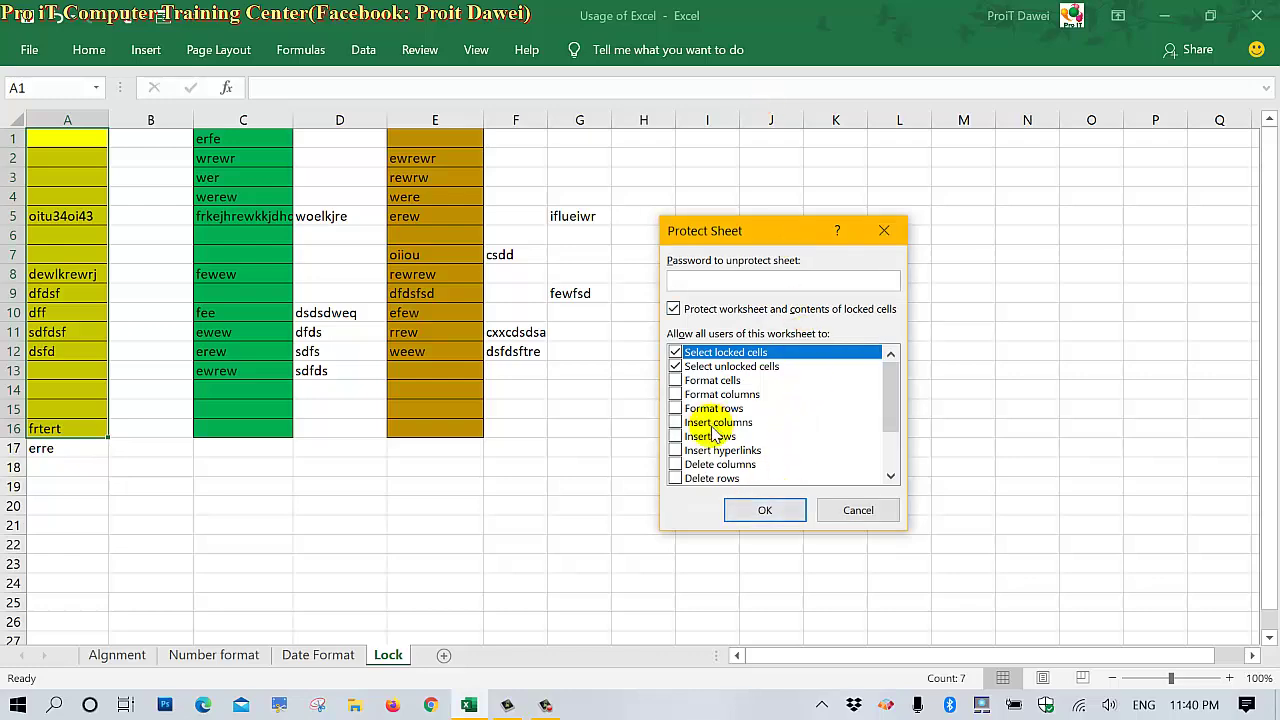
click(838, 508)
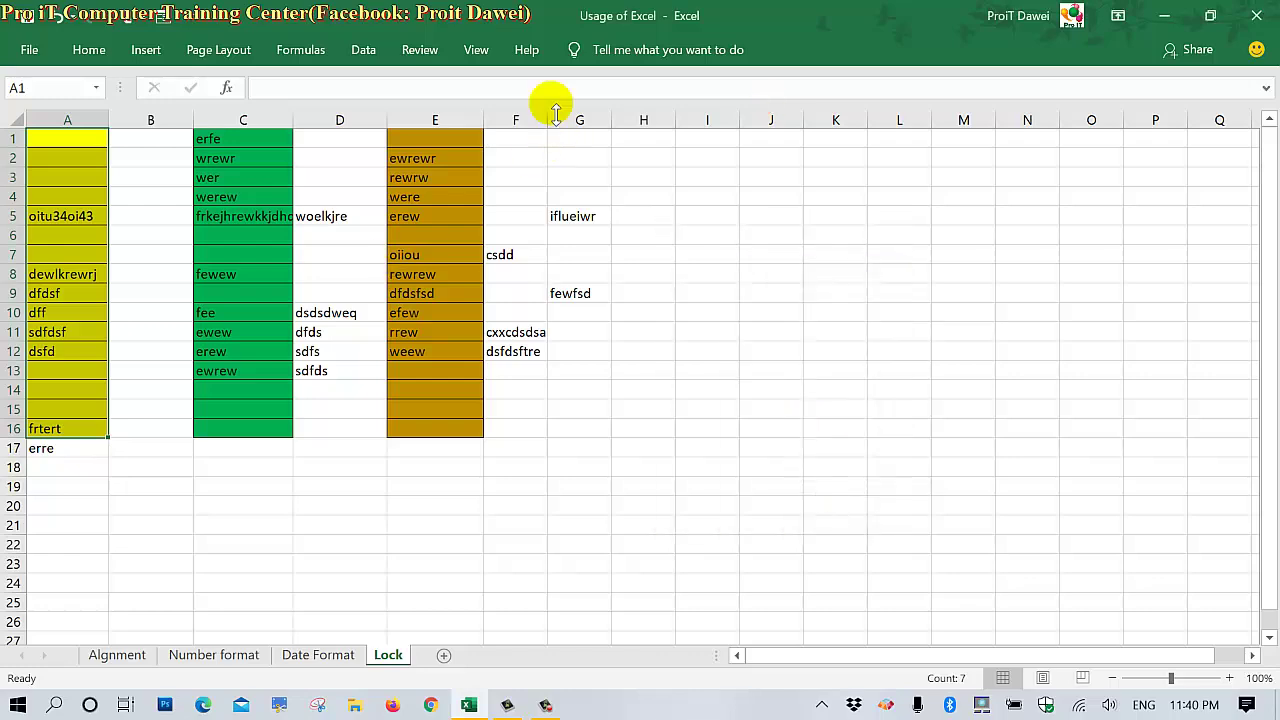
click(420, 50)
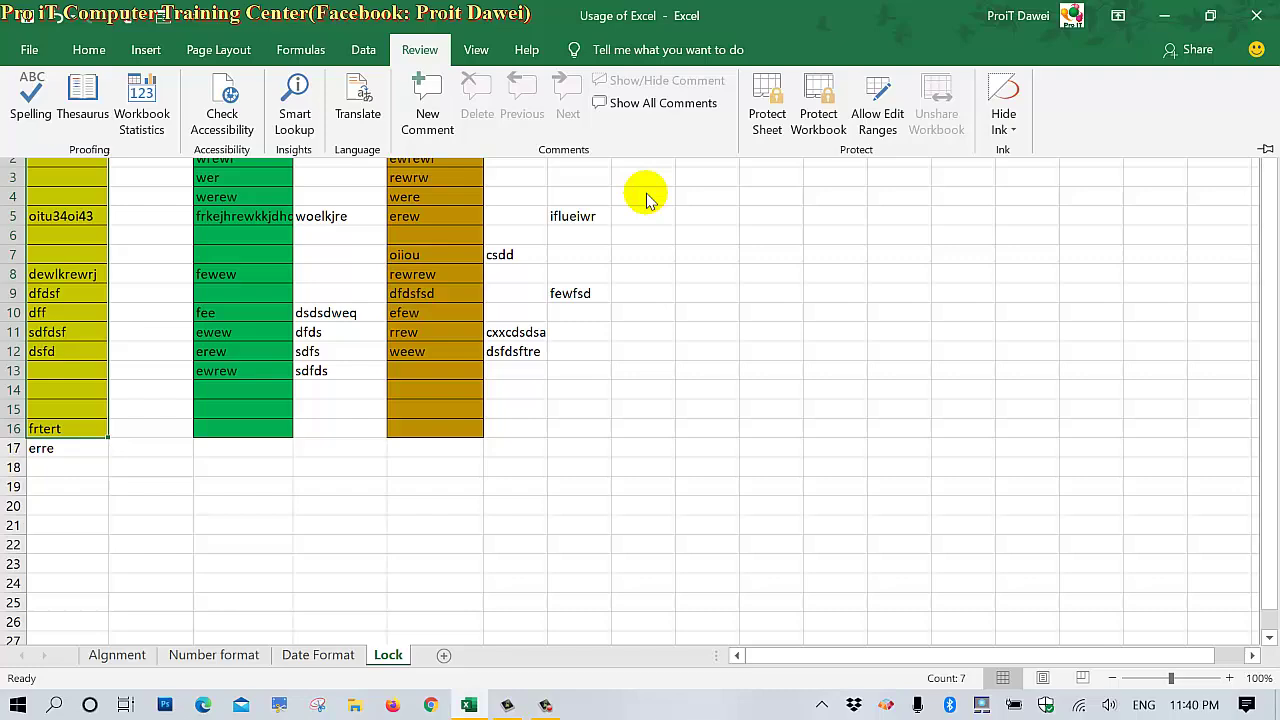
click(762, 118)
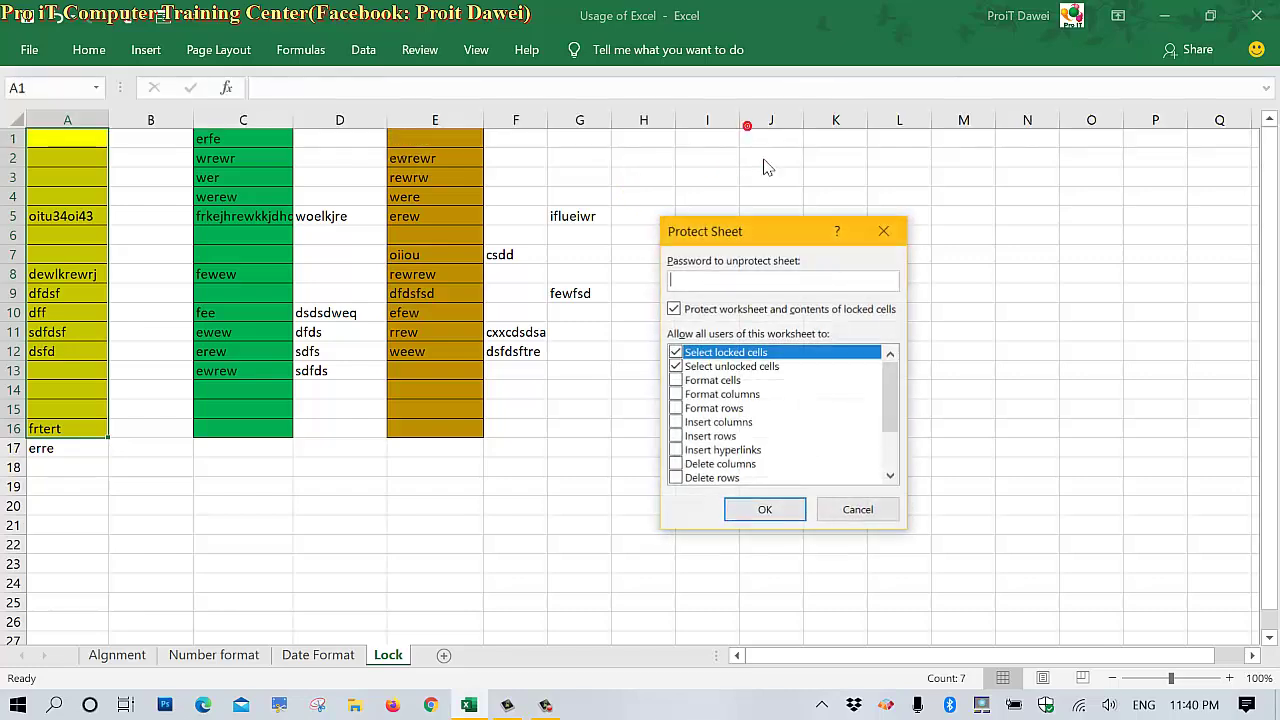
click(750, 510)
Check the right-click menus on cells A7 and E12 for blocked cell actions
click(88, 252)
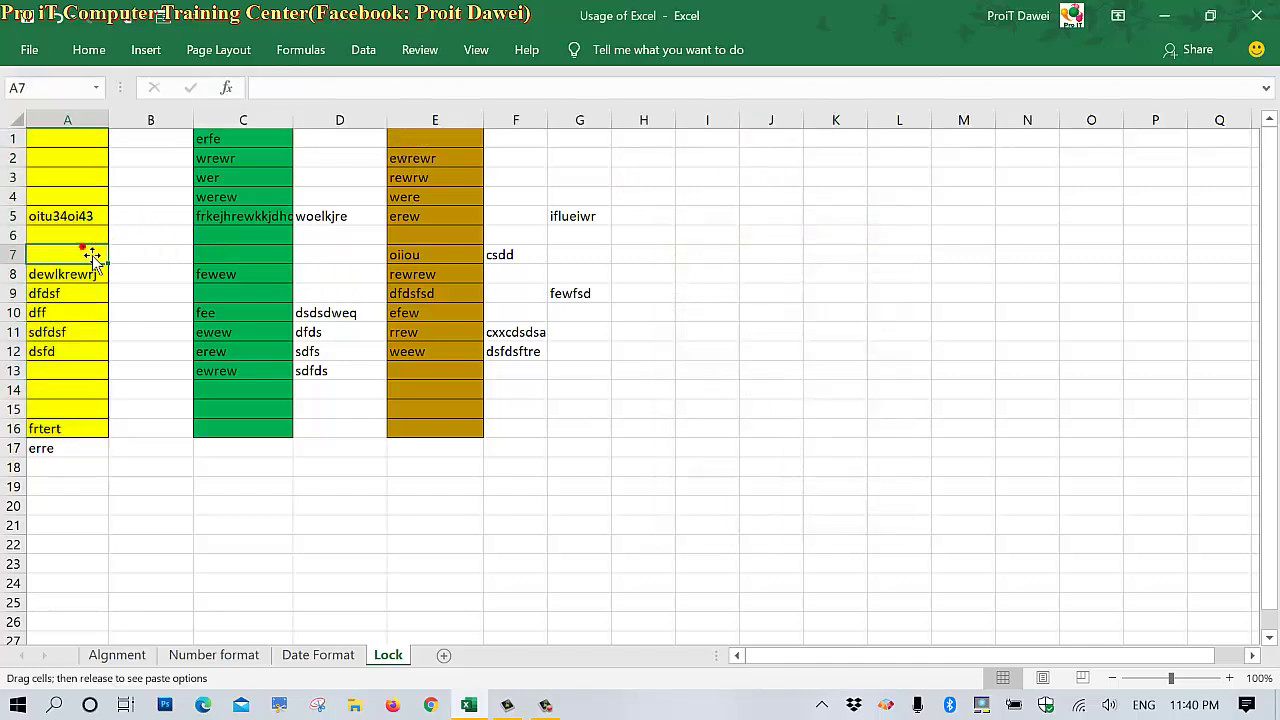
right_click(86, 258)
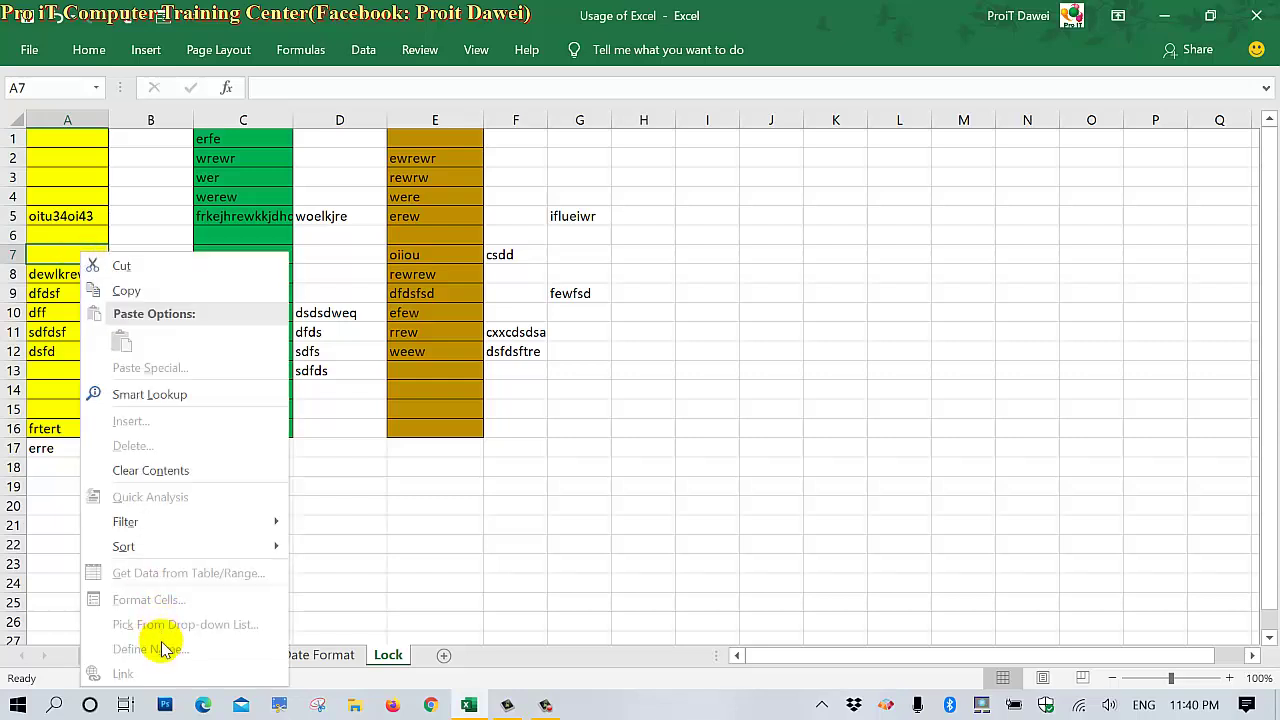
click(556, 466)
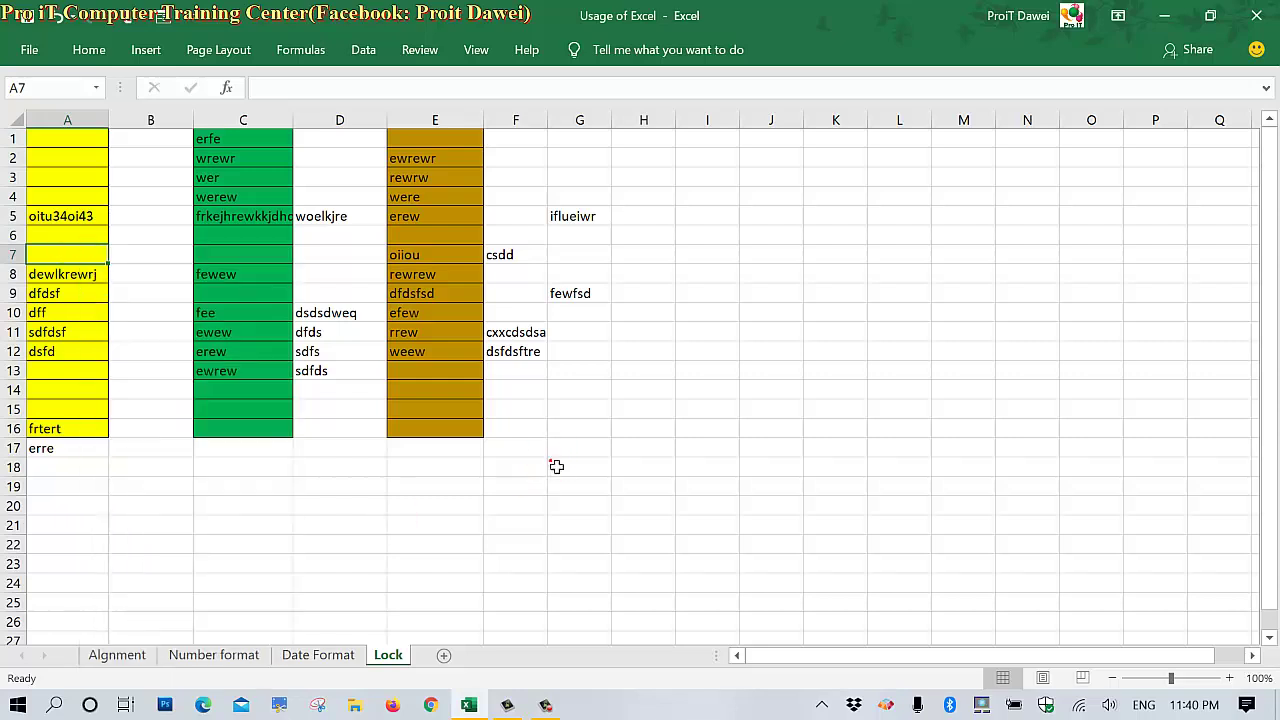
click(470, 353)
right_click(467, 352)
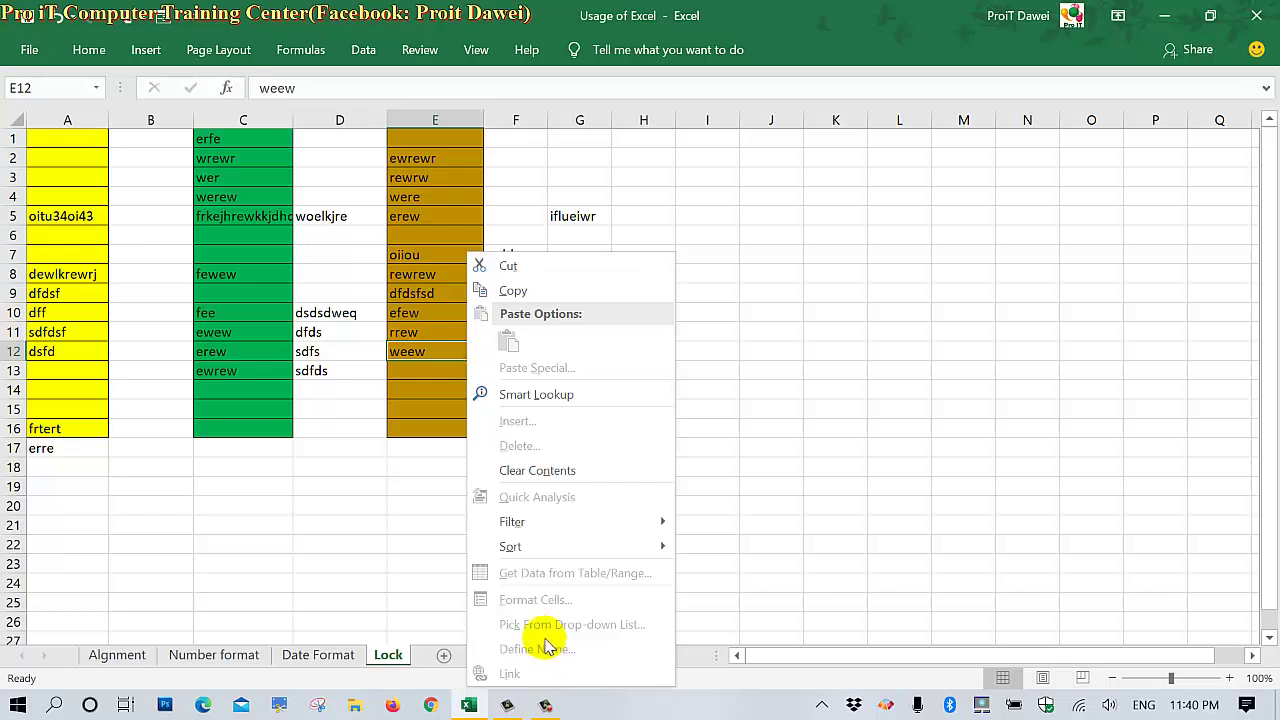
click(391, 400)
Select D9:G14, confirm E7 is locked and dismiss the protected-sheet warning
drag(391, 400, 564, 309)
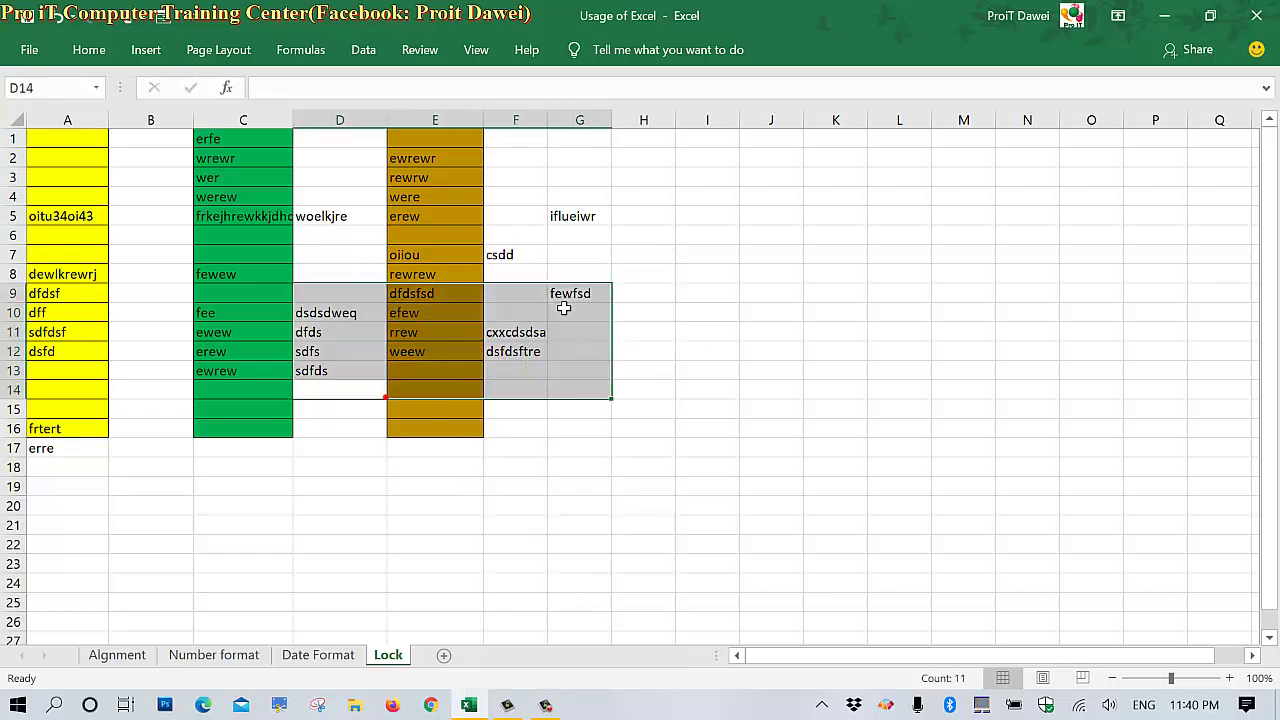
click(466, 310)
right_click(440, 255)
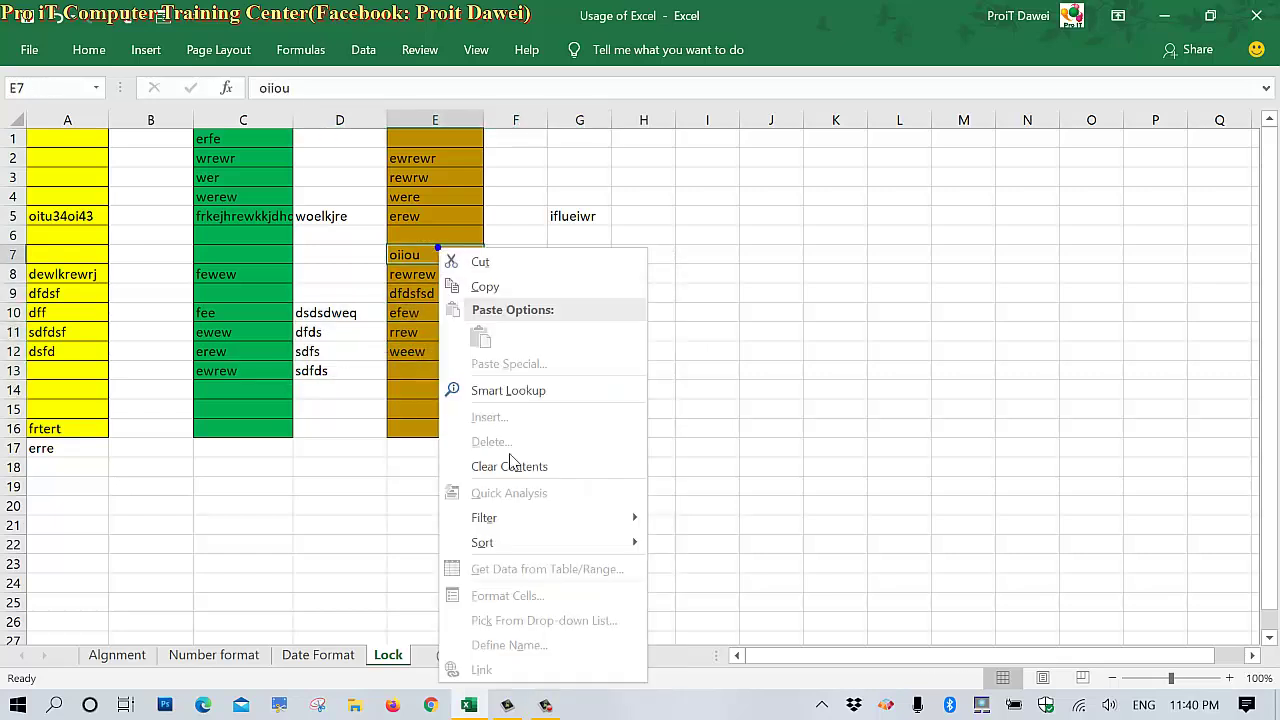
key(Escape)
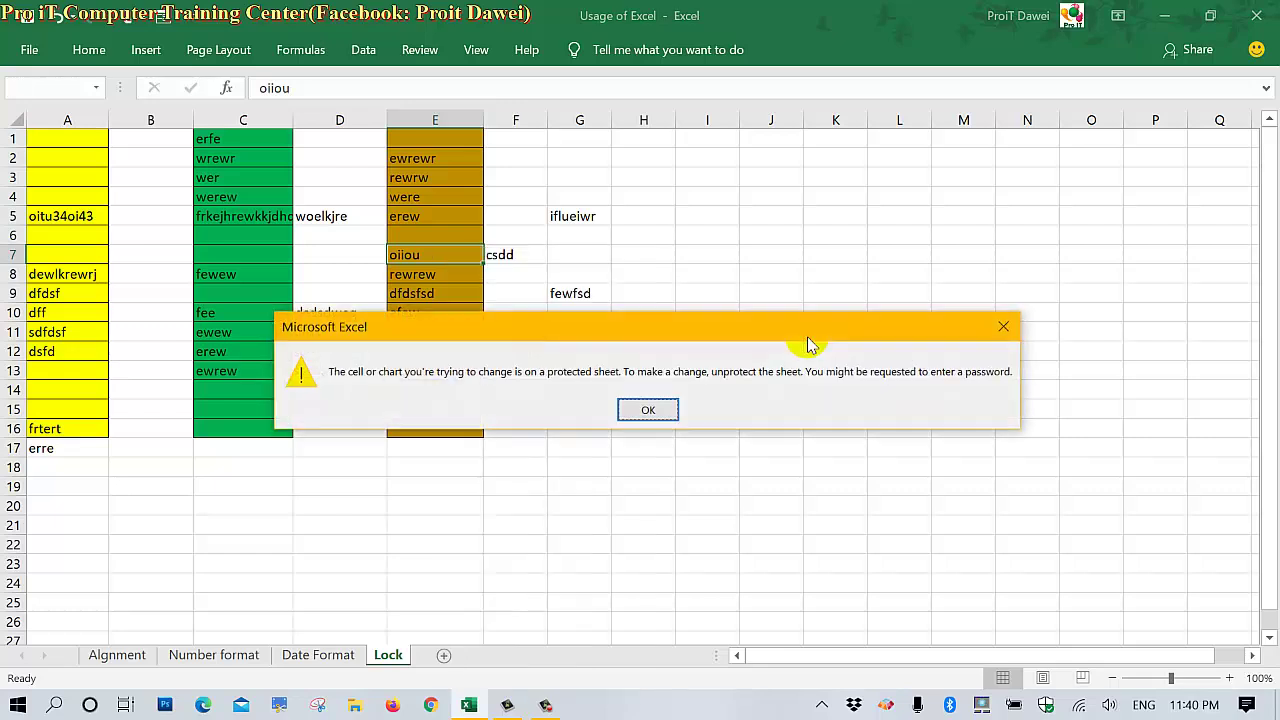
click(651, 403)
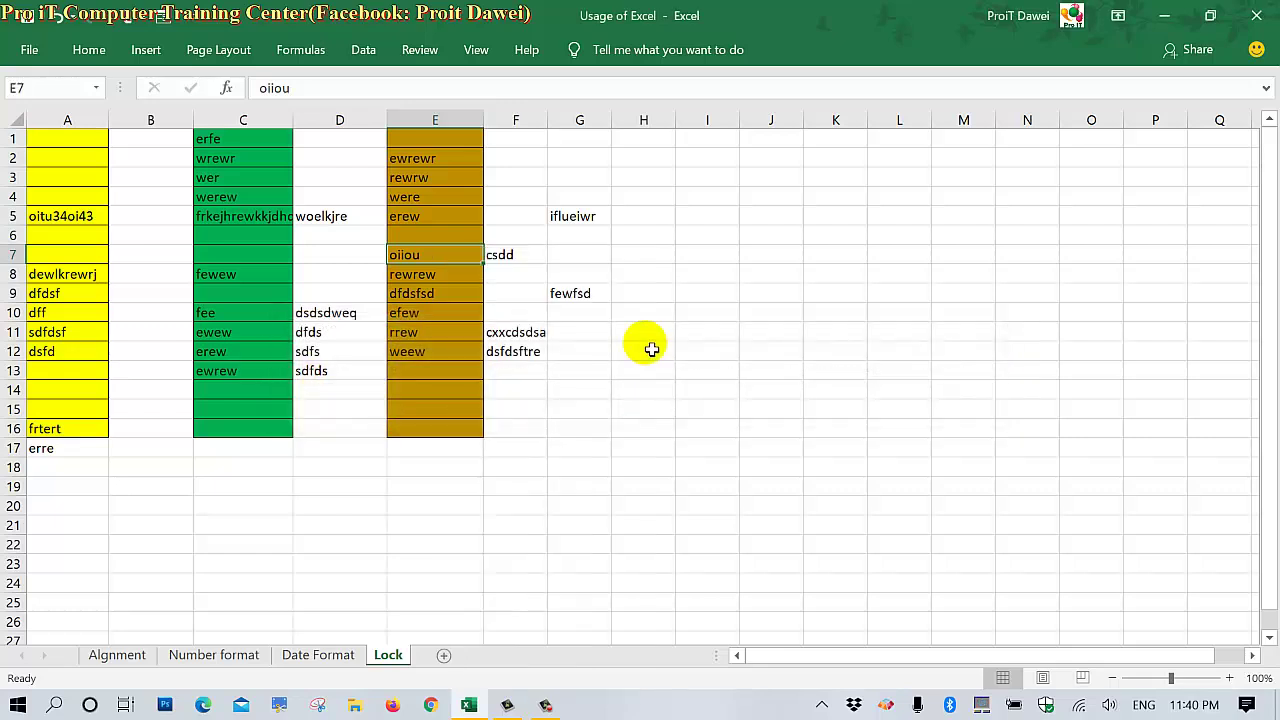
click(708, 399)
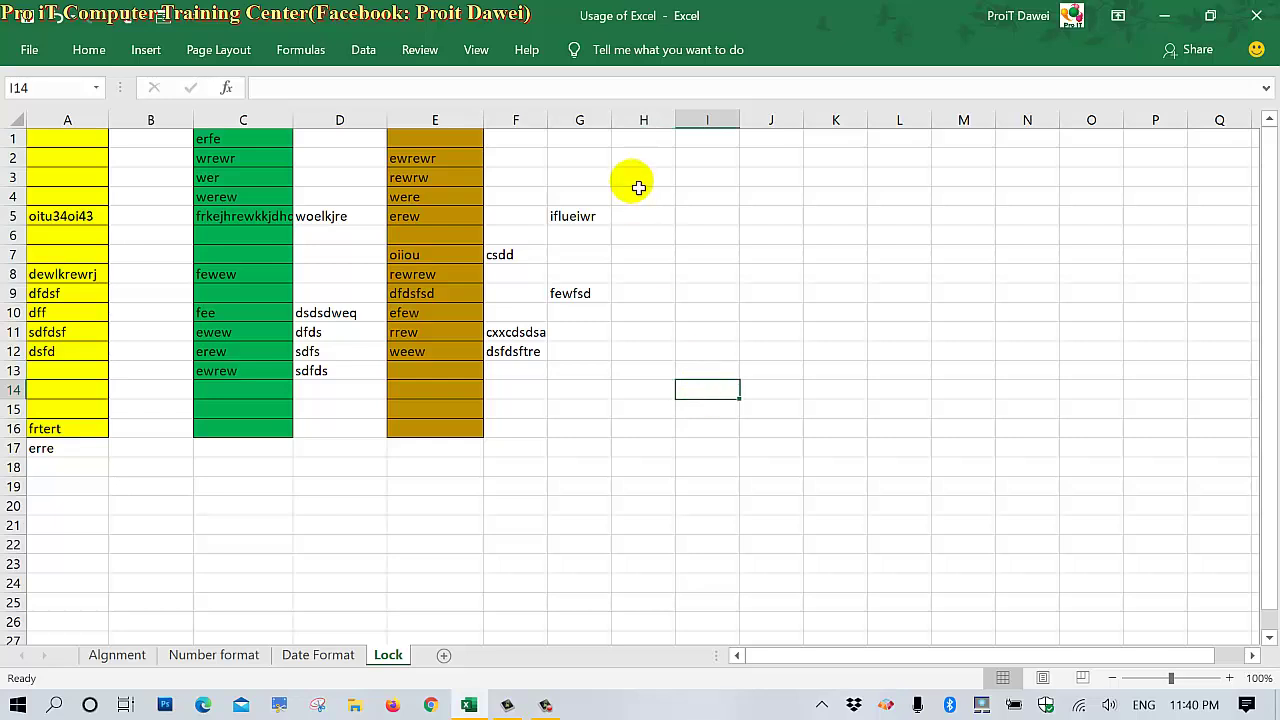
Unprotect the Lock sheet using Review > Unprotect Sheet
click(430, 52)
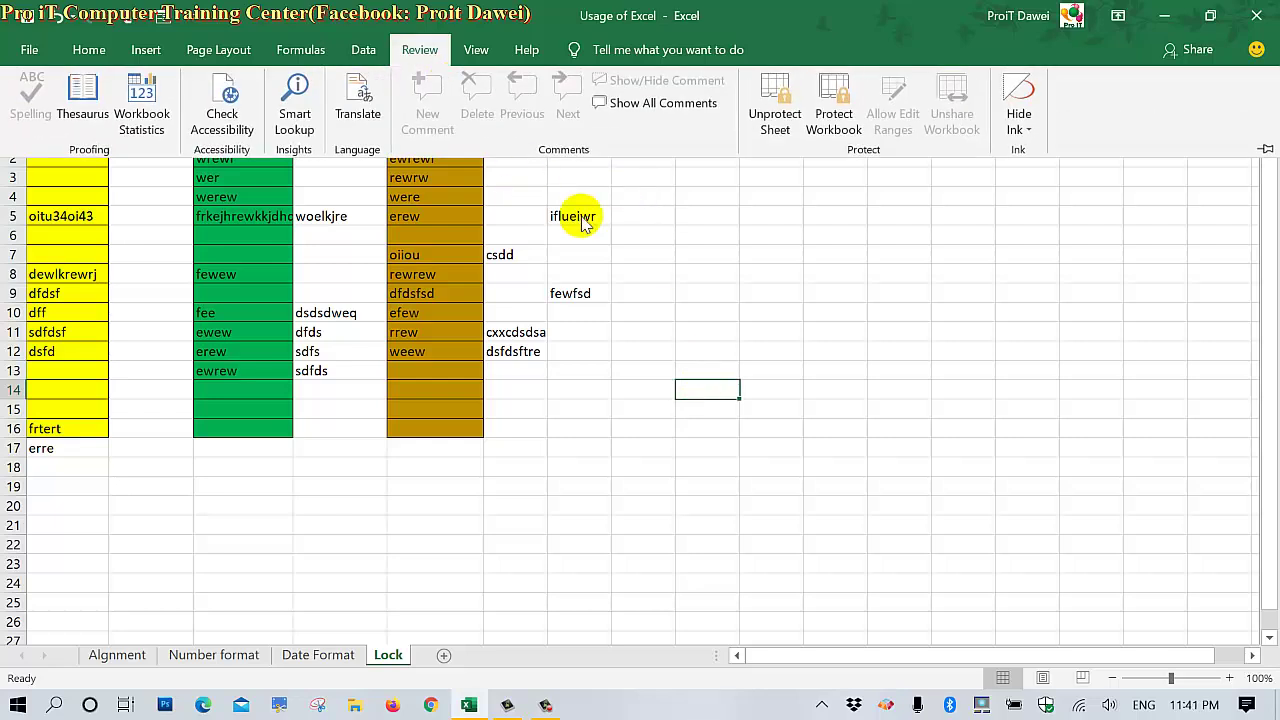
click(772, 98)
click(770, 410)
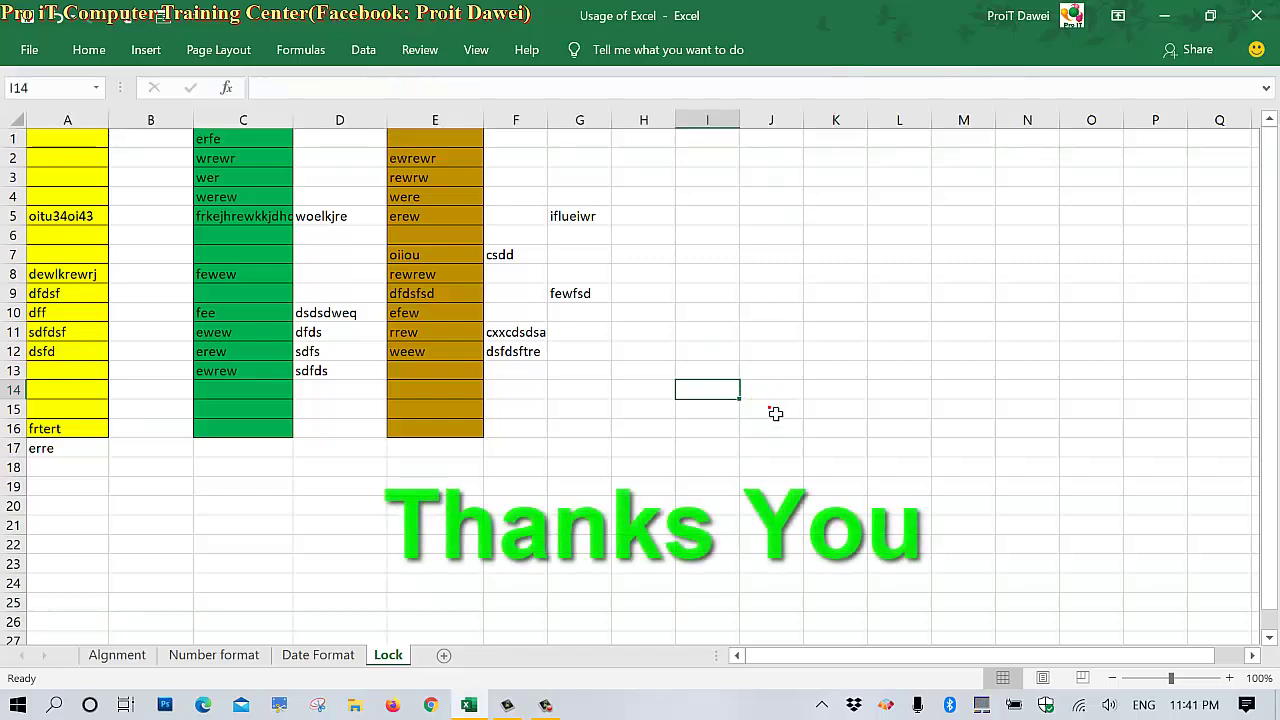